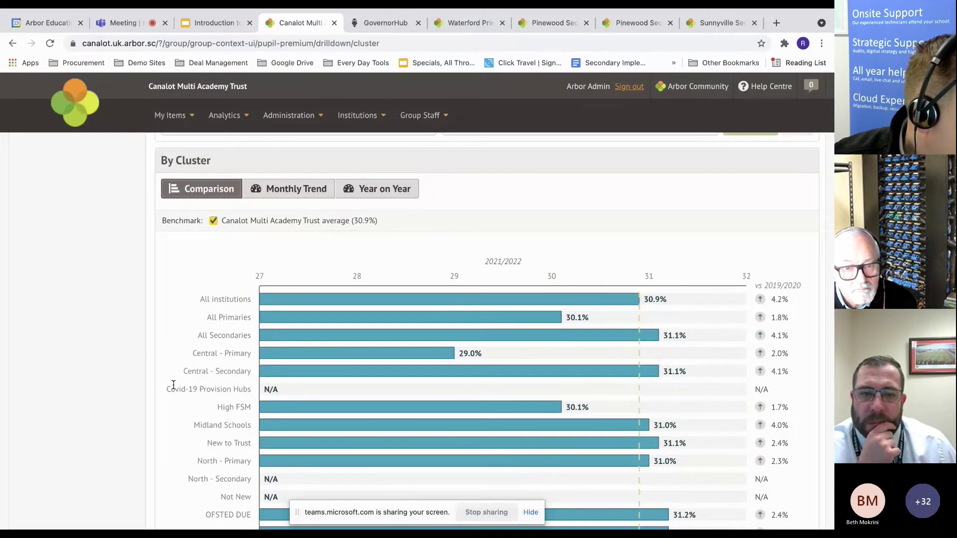
Drill down the Pupil Premium cluster comparison through All Primaries to the student list of Howson Primary Academy.
{"action": "scroll", "coordinate": [173, 384], "scroll_direction": "down", "scroll_amount": 3}
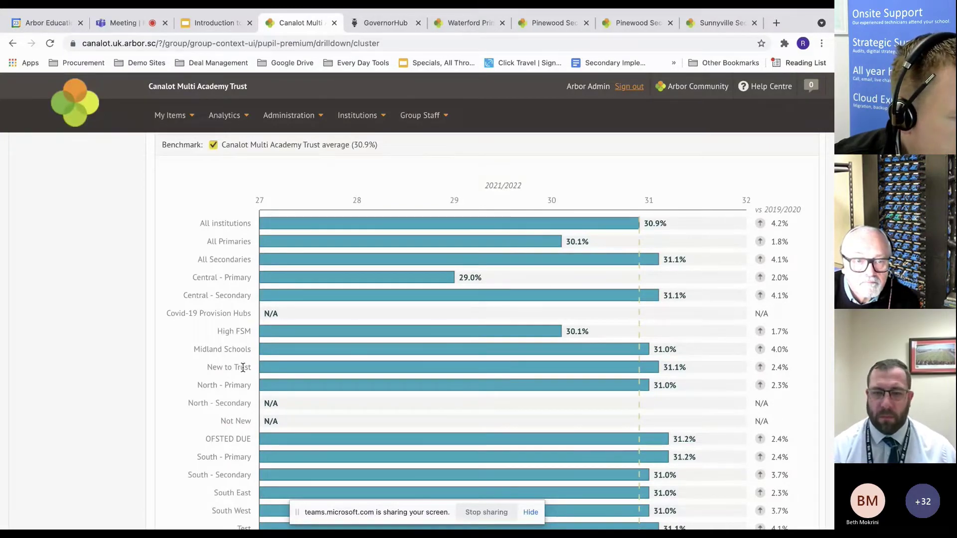
{"action": "scroll", "coordinate": [242, 367], "scroll_direction": "up", "scroll_amount": 3}
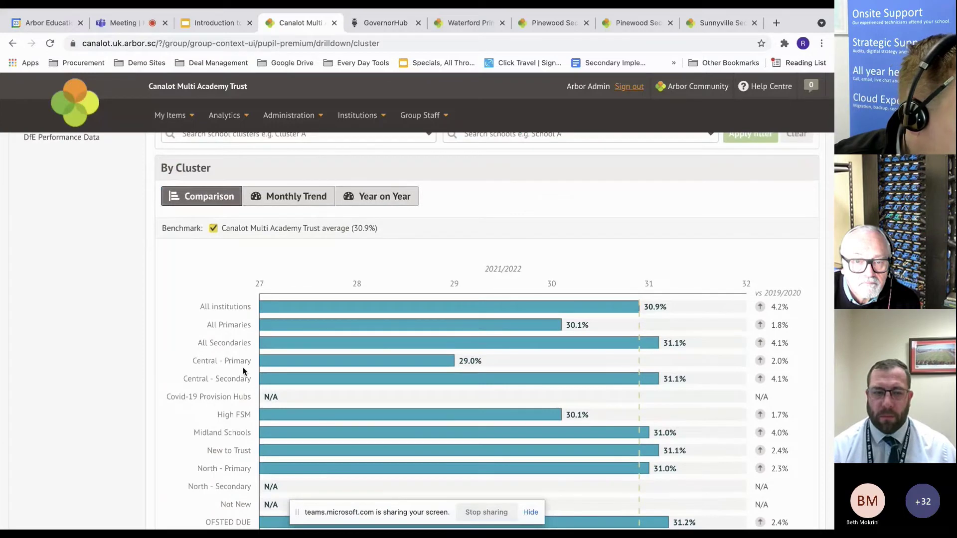
{"action": "left_click", "coordinate": [297, 328]}
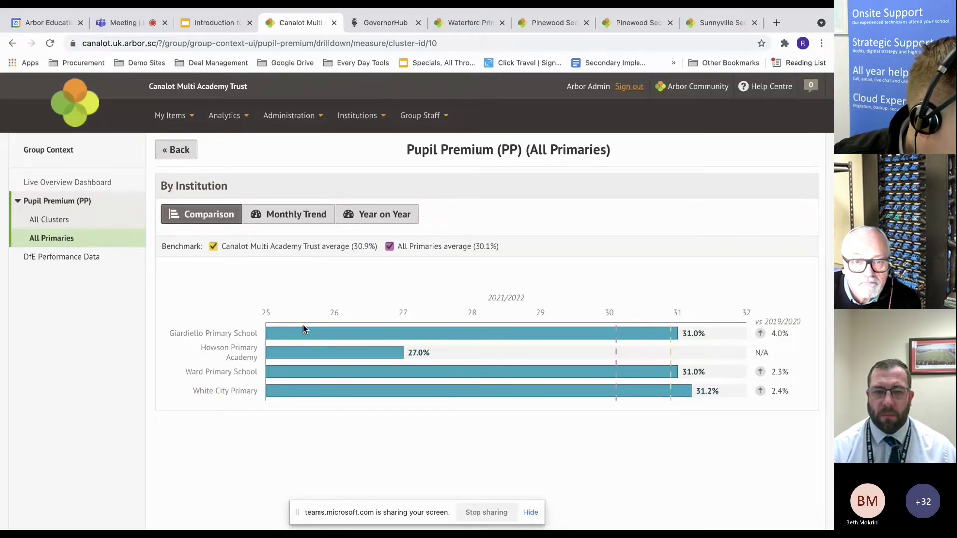
{"action": "mouse_move", "coordinate": [309, 354]}
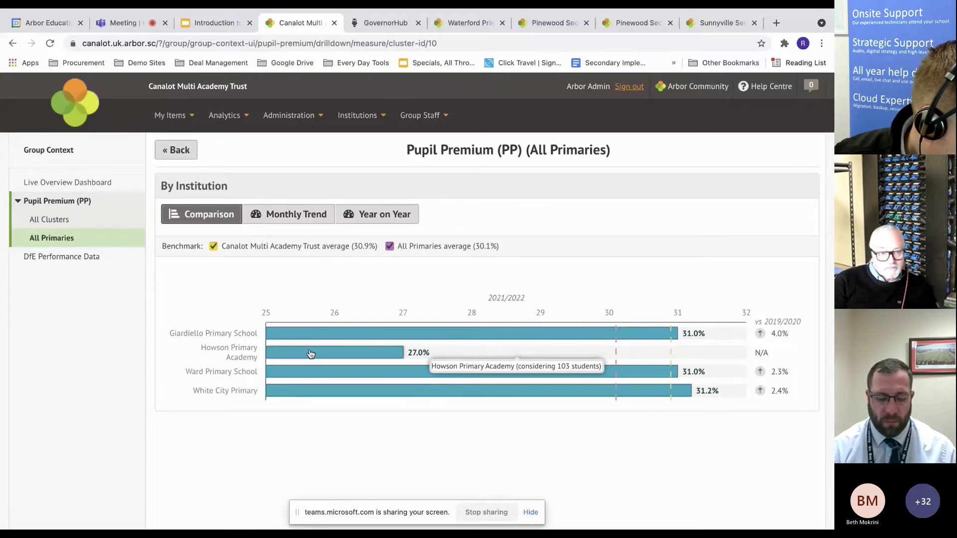
{"action": "left_click", "coordinate": [310, 354]}
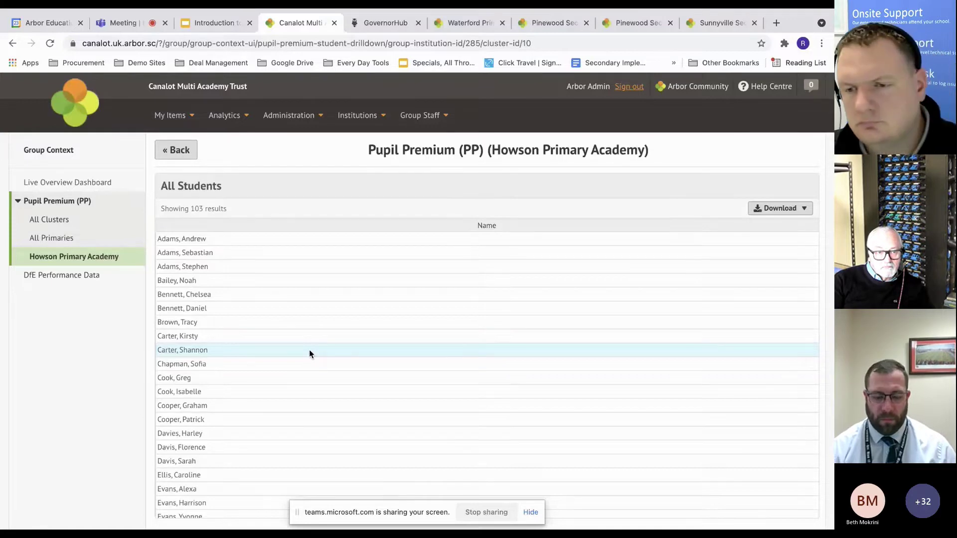
Open the trust's assessment Attainment & Progress dashboard for Key Stage 2.
{"action": "left_click", "coordinate": [236, 123]}
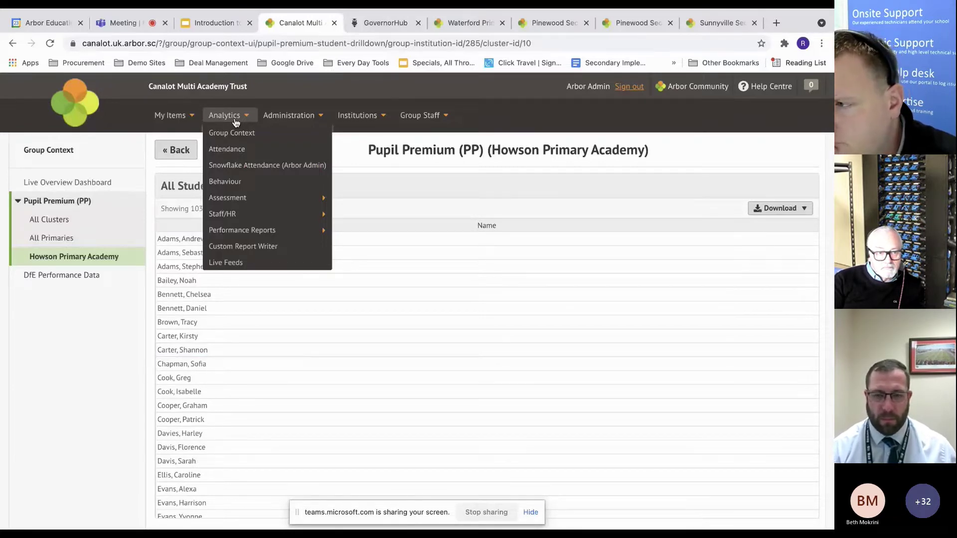
{"action": "mouse_move", "coordinate": [258, 198]}
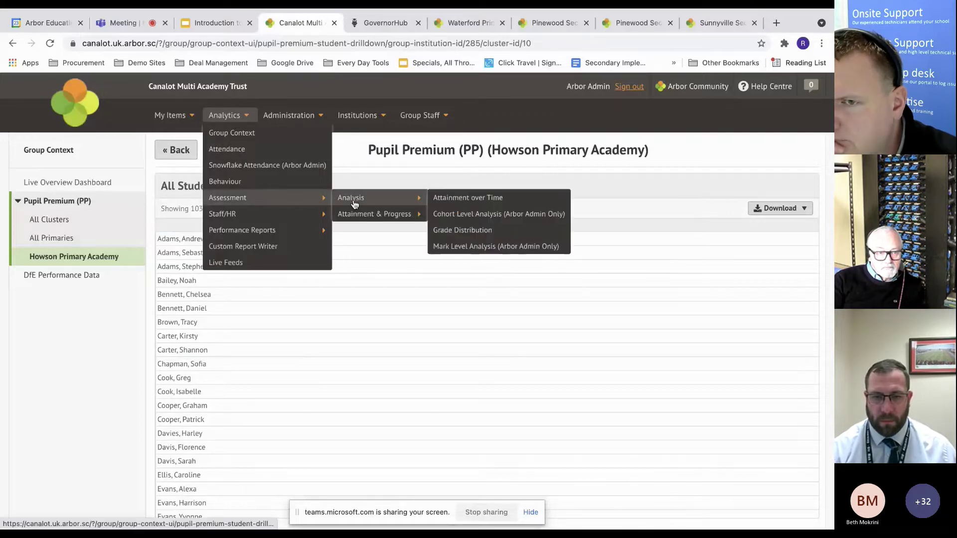
{"action": "mouse_move", "coordinate": [370, 214]}
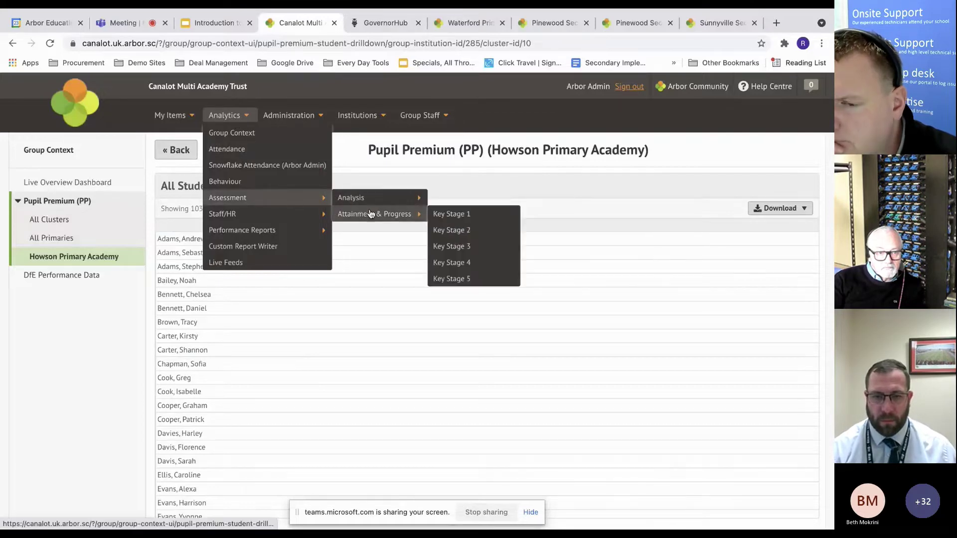
{"action": "left_click", "coordinate": [457, 230]}
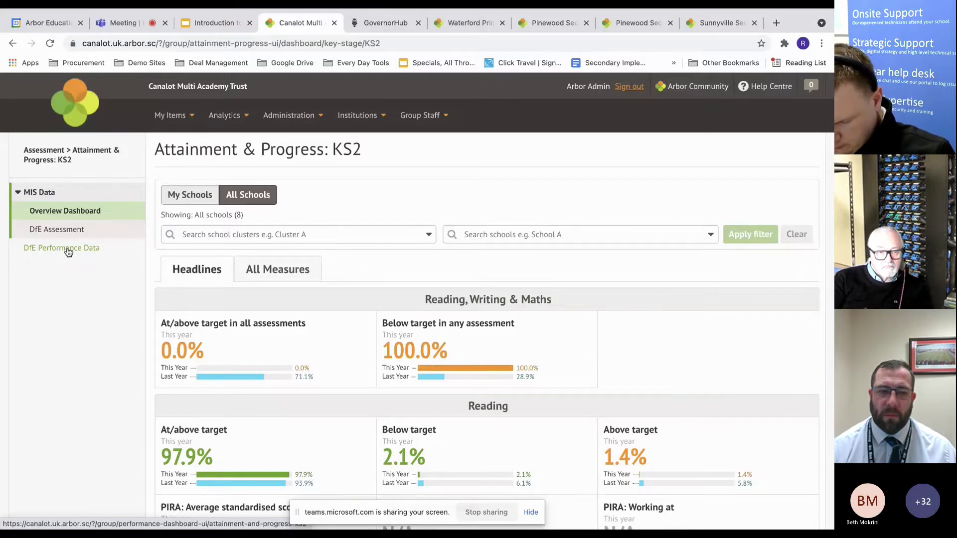
Open the trust's Attendance dashboard and view the whole school attendance breakdowns for all clusters.
{"action": "left_click", "coordinate": [234, 116]}
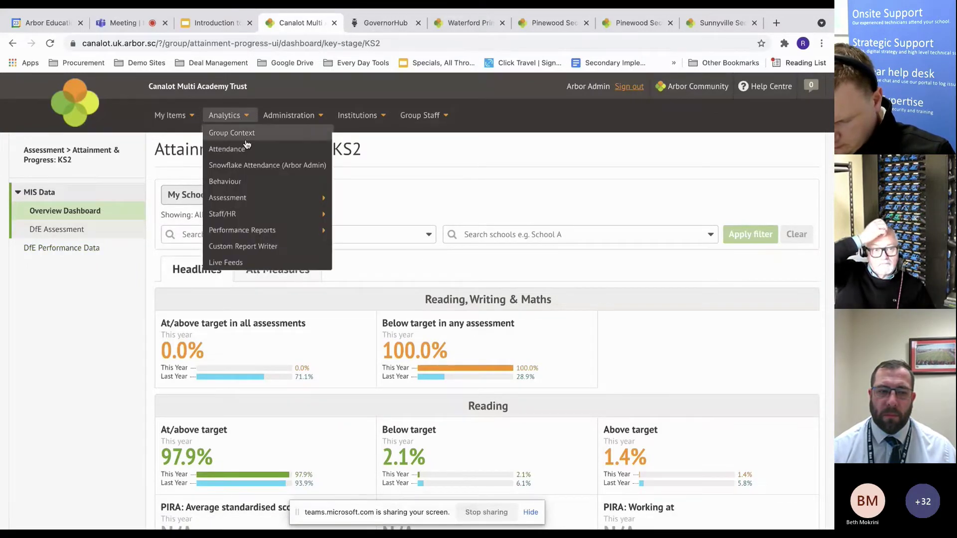
{"action": "left_click", "coordinate": [249, 150]}
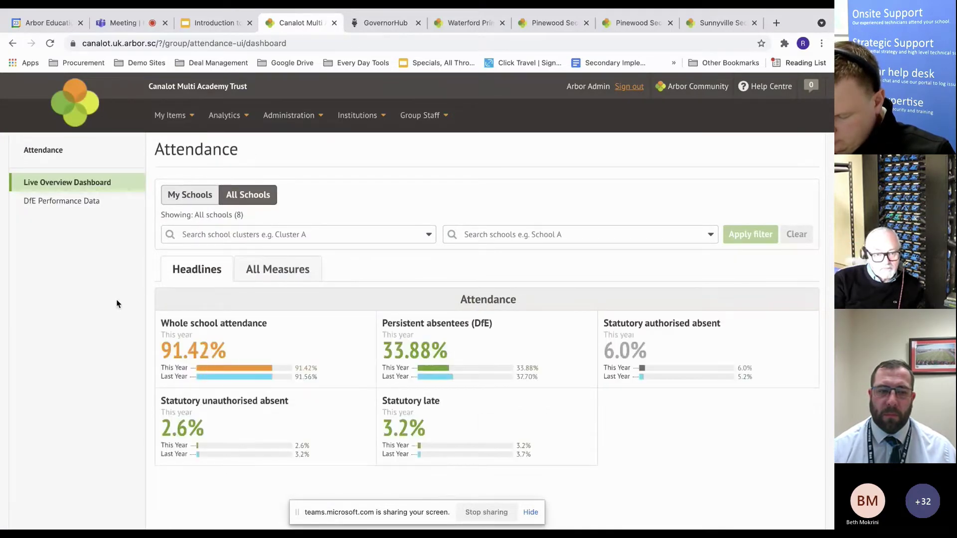
{"action": "left_click", "coordinate": [241, 339]}
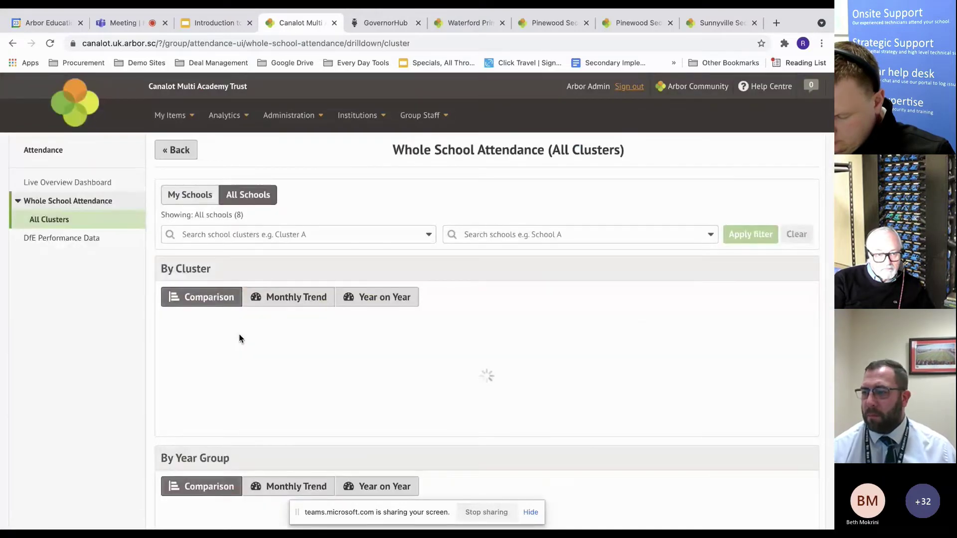
{"action": "scroll", "coordinate": [238, 333], "scroll_direction": "down", "scroll_amount": 8}
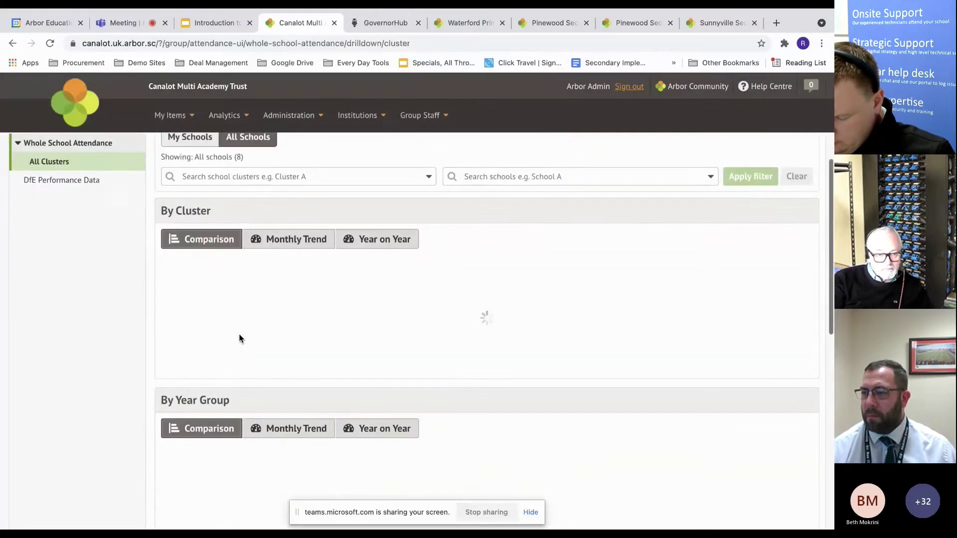
{"action": "scroll", "coordinate": [239, 338], "scroll_direction": "down", "scroll_amount": 8}
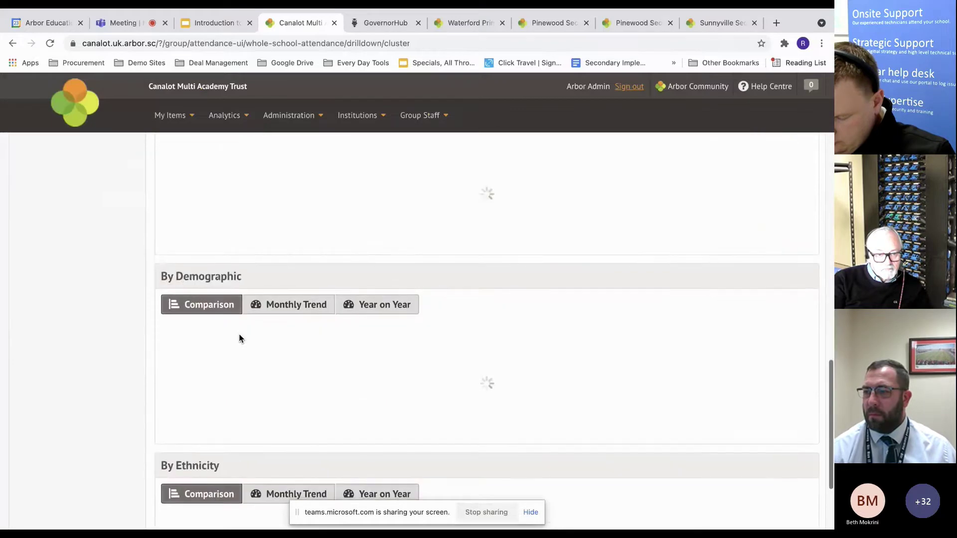
{"action": "scroll", "coordinate": [240, 338], "scroll_direction": "up", "scroll_amount": 12}
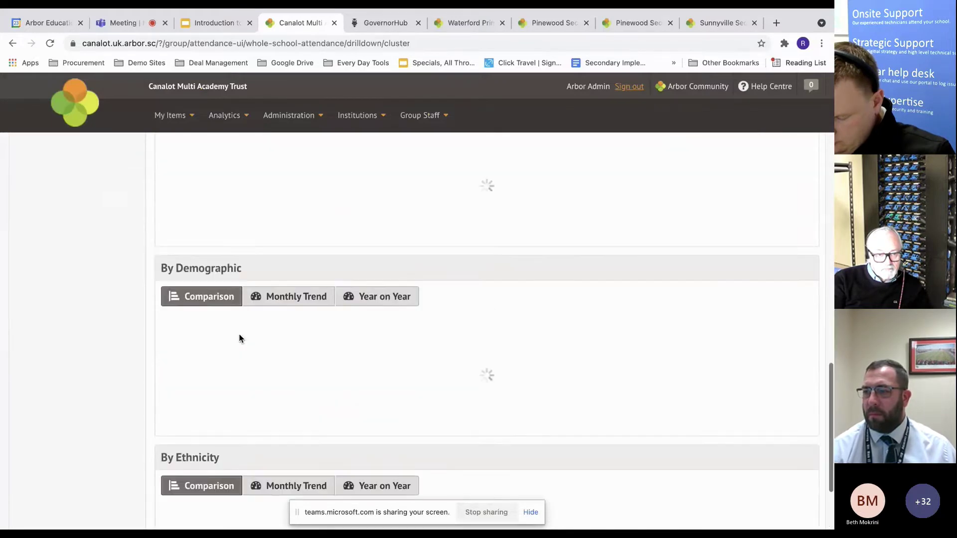
{"action": "scroll", "coordinate": [239, 339], "scroll_direction": "up", "scroll_amount": 2}
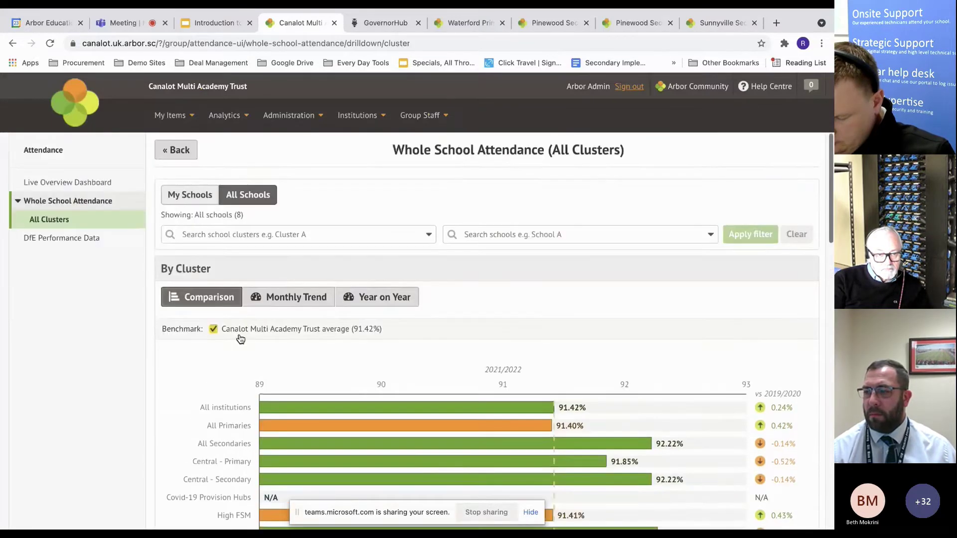
{"action": "left_click", "coordinate": [230, 116]}
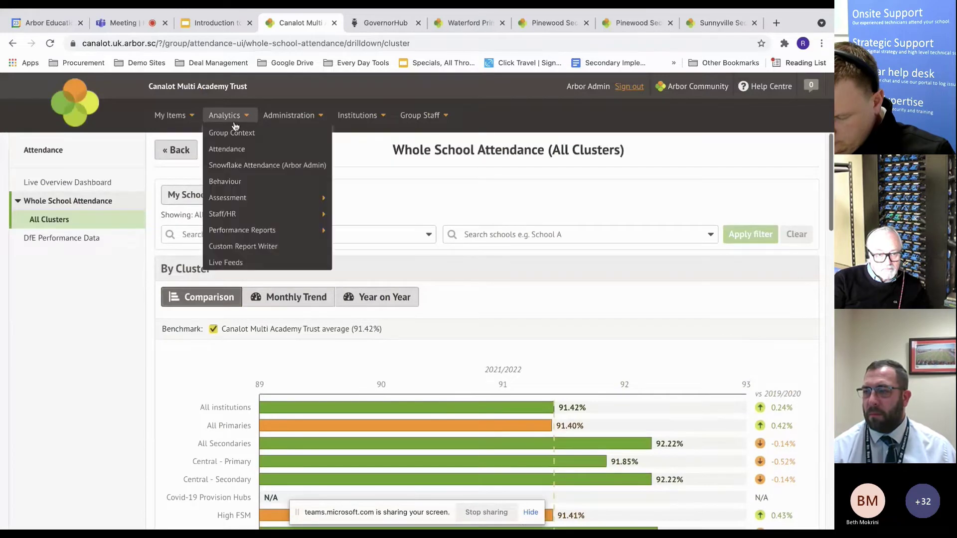
{"action": "left_click", "coordinate": [353, 151]}
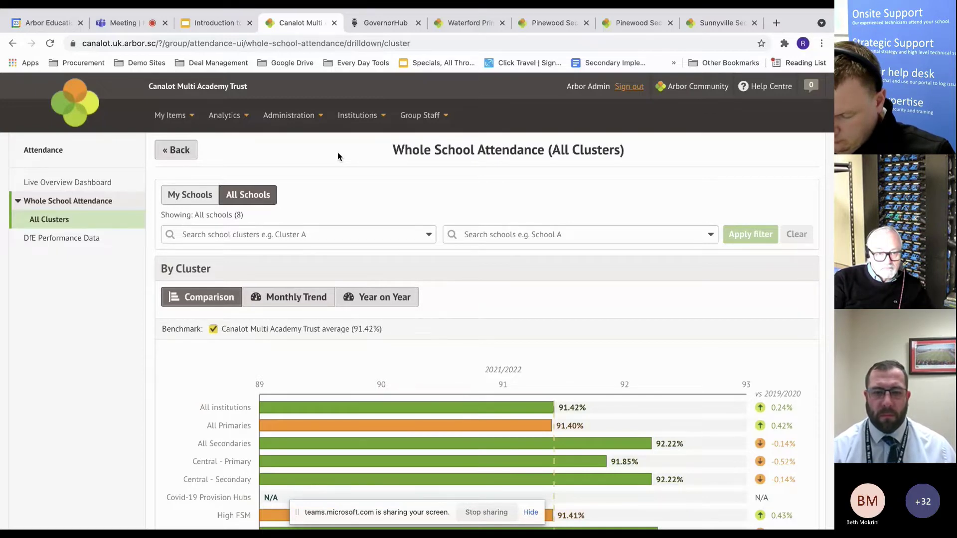
Drill down whole school attendance through All Primaries and Howson Primary Academy to the Year 6 student list.
{"action": "scroll", "coordinate": [337, 151], "scroll_direction": "down", "scroll_amount": 3}
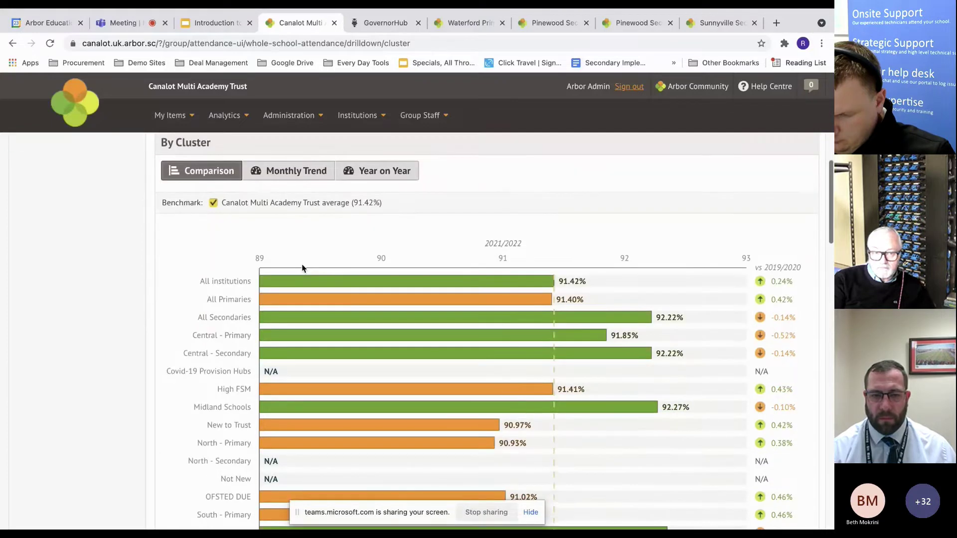
{"action": "left_click", "coordinate": [337, 299]}
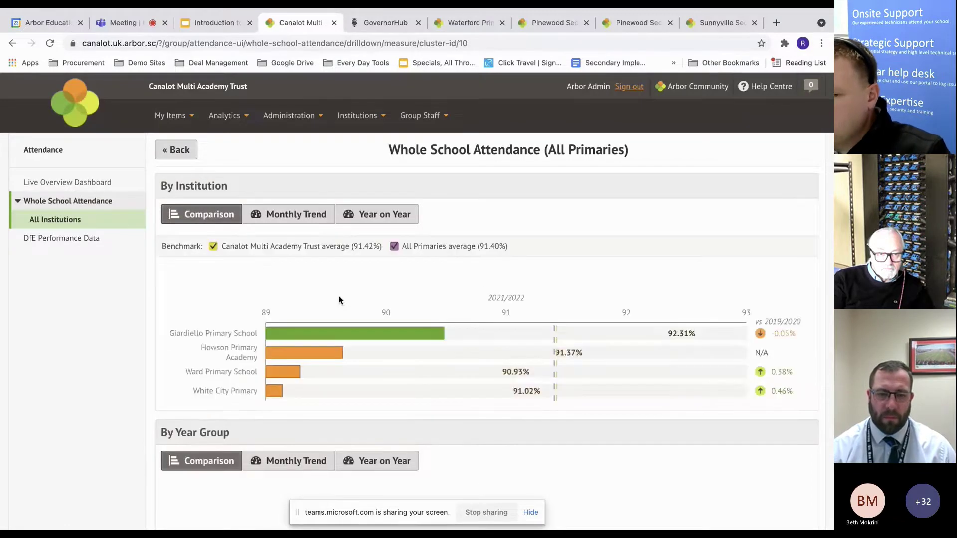
{"action": "left_click", "coordinate": [321, 354]}
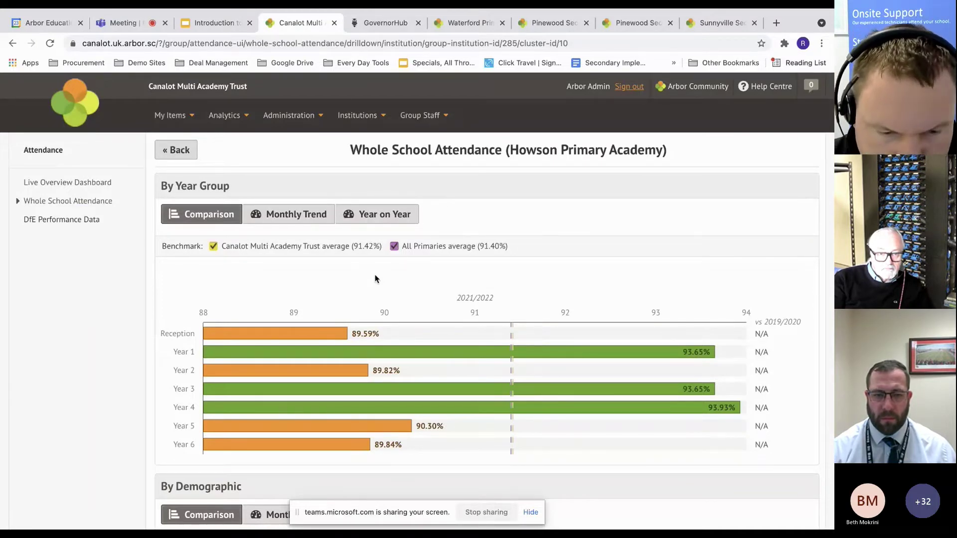
{"action": "mouse_move", "coordinate": [310, 449]}
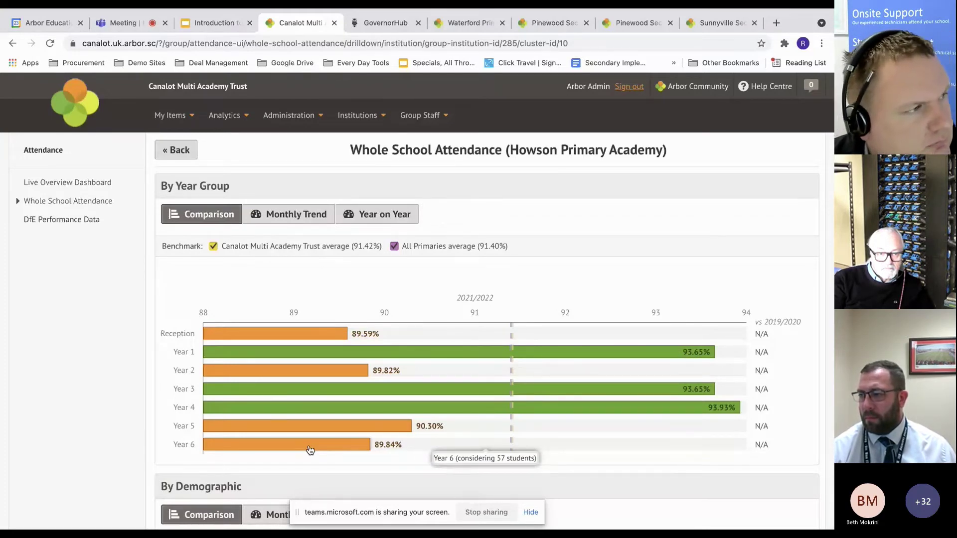
{"action": "left_click", "coordinate": [309, 449]}
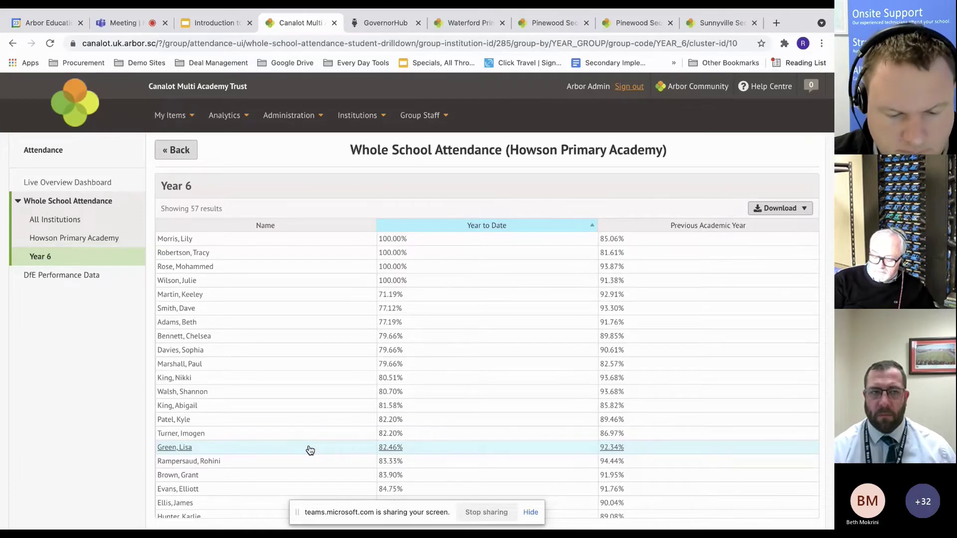
Open the full profile of the Year 6 student with 71.19% year-to-date attendance and show their attendance statistics over time.
{"action": "left_click", "coordinate": [188, 297]}
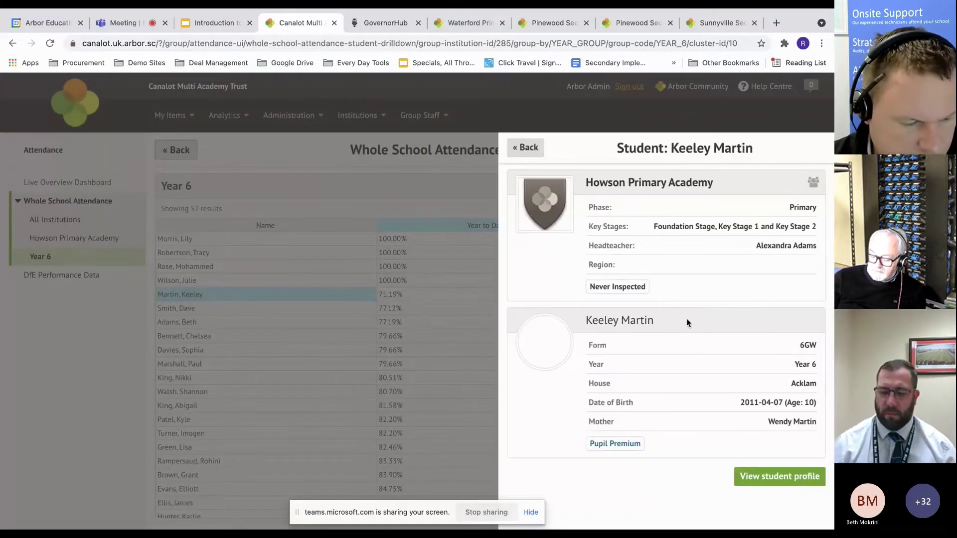
{"action": "left_click", "coordinate": [766, 479]}
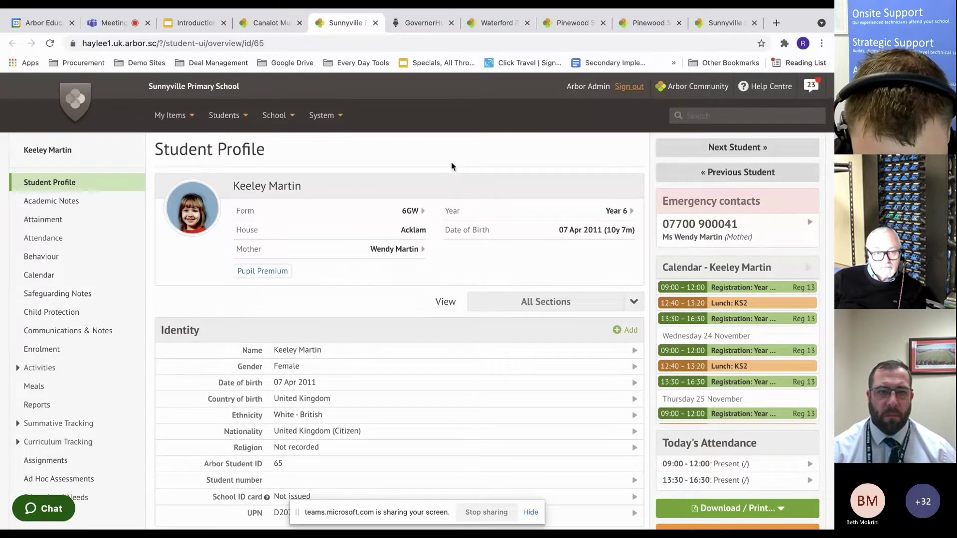
{"action": "scroll", "coordinate": [451, 166], "scroll_direction": "down", "scroll_amount": 1}
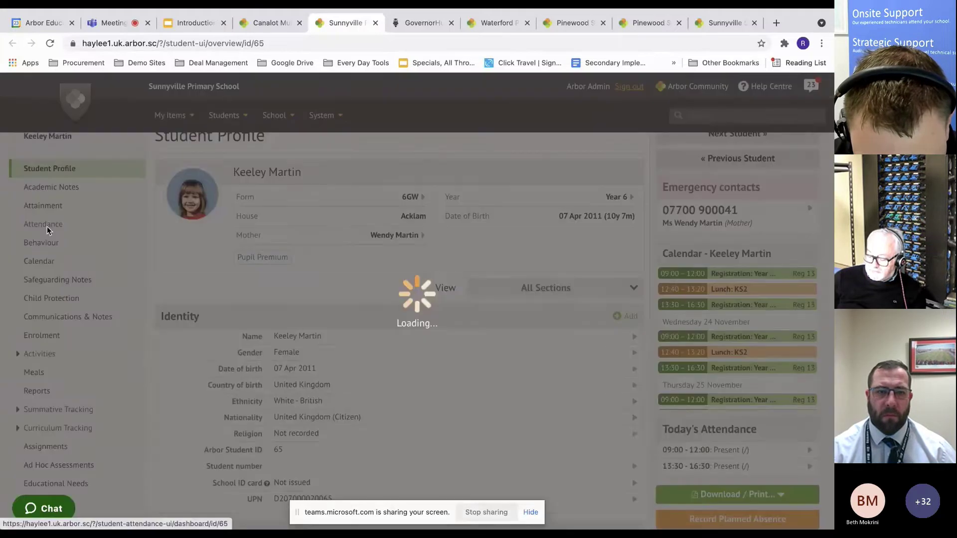
{"action": "left_click", "coordinate": [47, 226]}
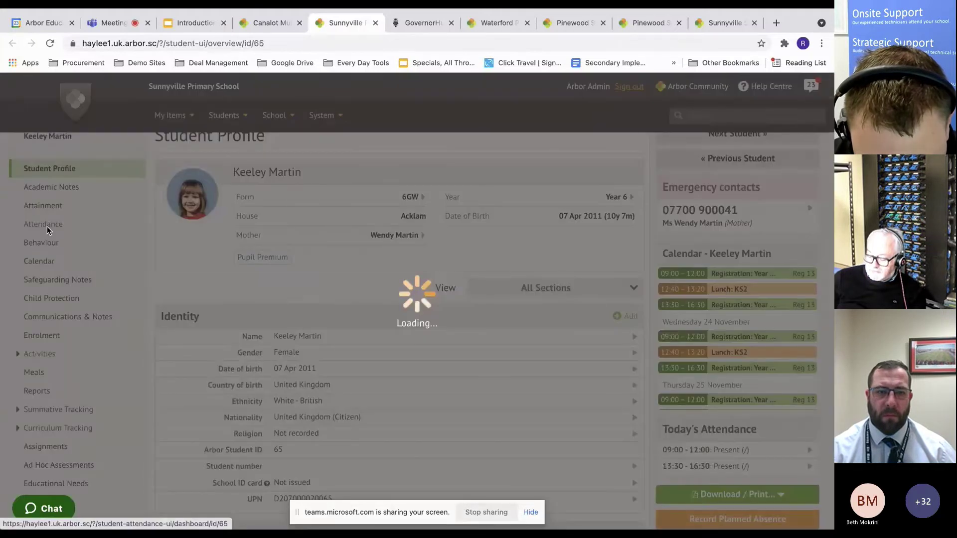
{"action": "left_click", "coordinate": [46, 274]}
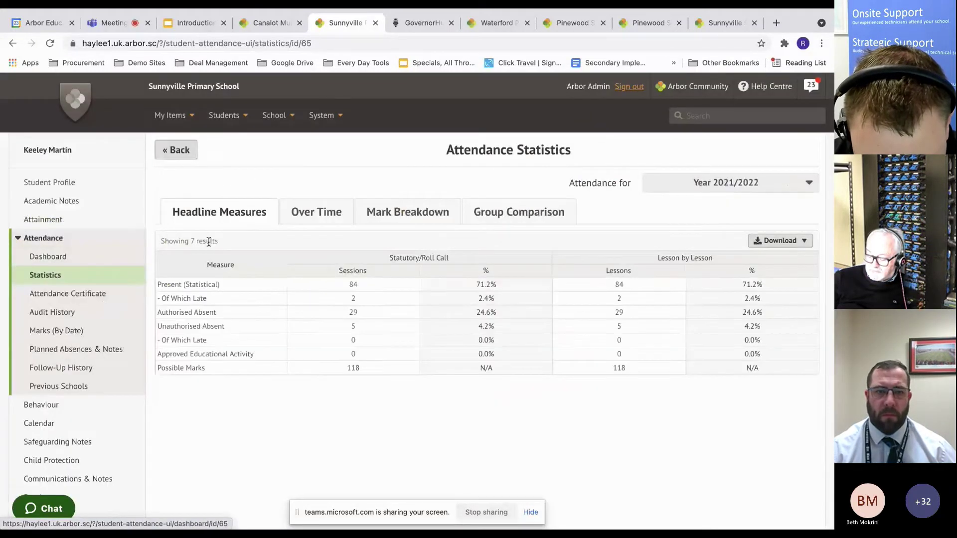
{"action": "left_click", "coordinate": [336, 213]}
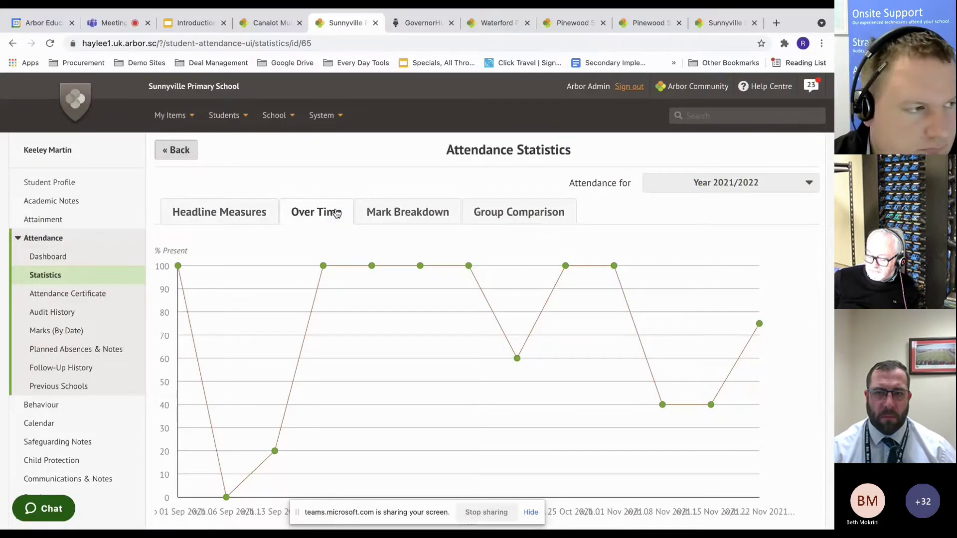
Expand the Summative Tracking and Curriculum Tracking sections of the student's record and look over the available record areas.
{"action": "scroll", "coordinate": [336, 212], "scroll_direction": "down", "scroll_amount": 3}
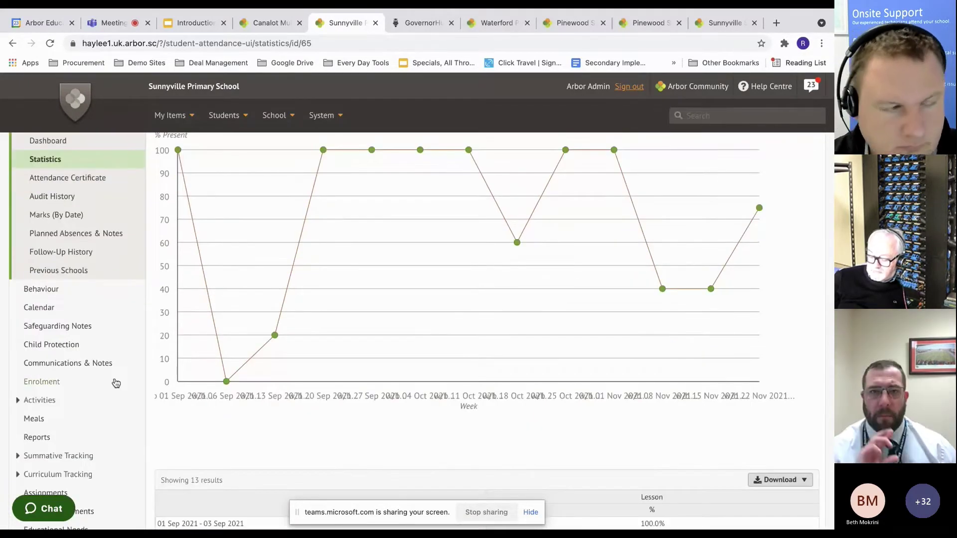
{"action": "scroll", "coordinate": [116, 383], "scroll_direction": "down", "scroll_amount": 2}
{"action": "left_click", "coordinate": [67, 366]}
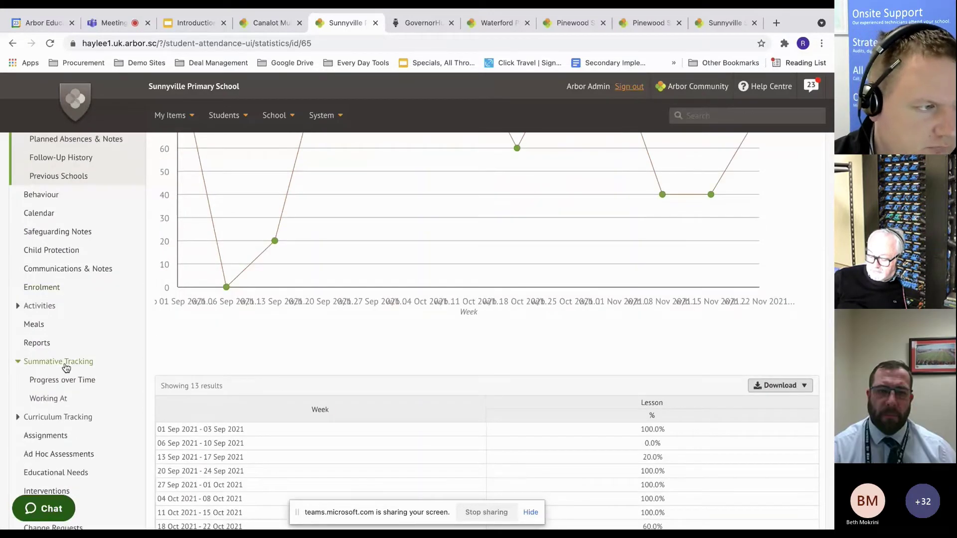
{"action": "left_click", "coordinate": [68, 418]}
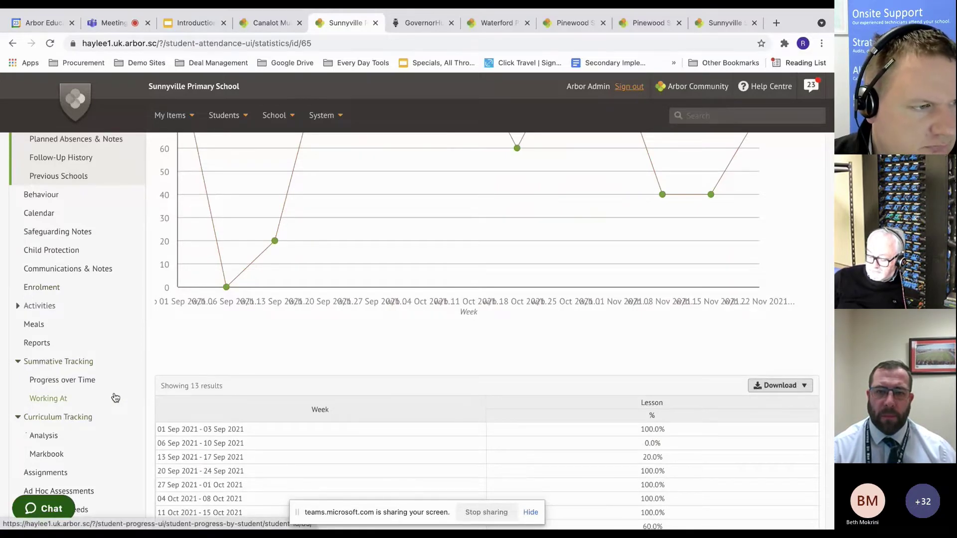
{"action": "scroll", "coordinate": [115, 397], "scroll_direction": "up", "scroll_amount": 3}
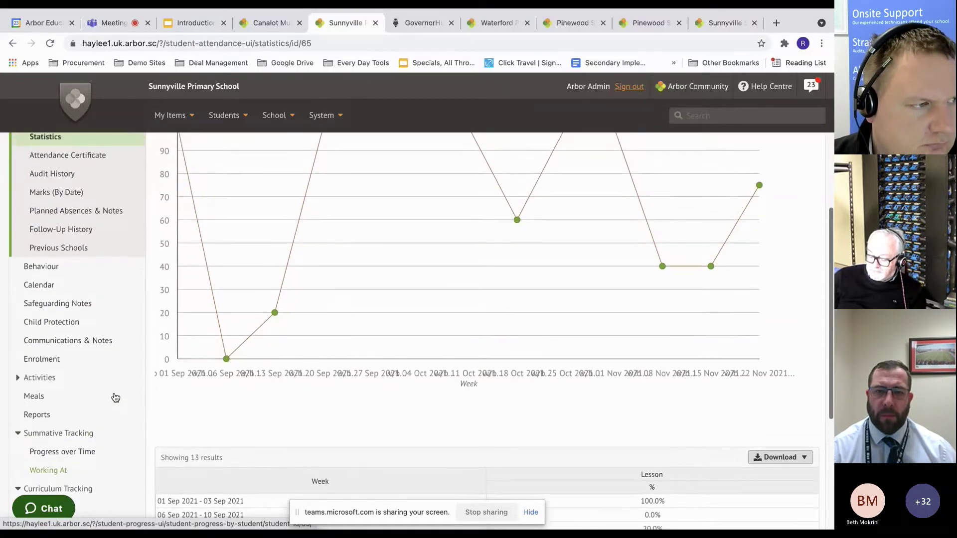
{"action": "scroll", "coordinate": [115, 397], "scroll_direction": "up", "scroll_amount": 2}
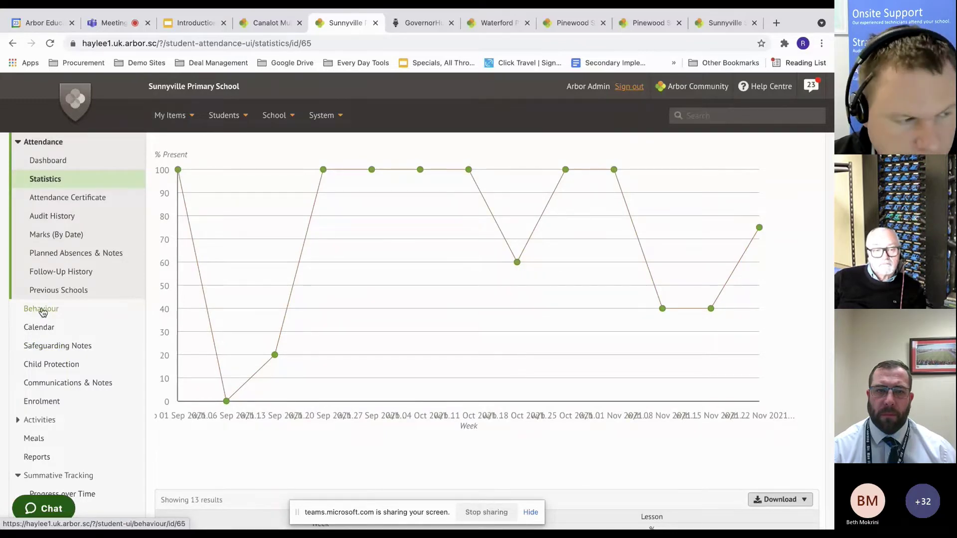
{"action": "scroll", "coordinate": [43, 312], "scroll_direction": "down", "scroll_amount": 1}
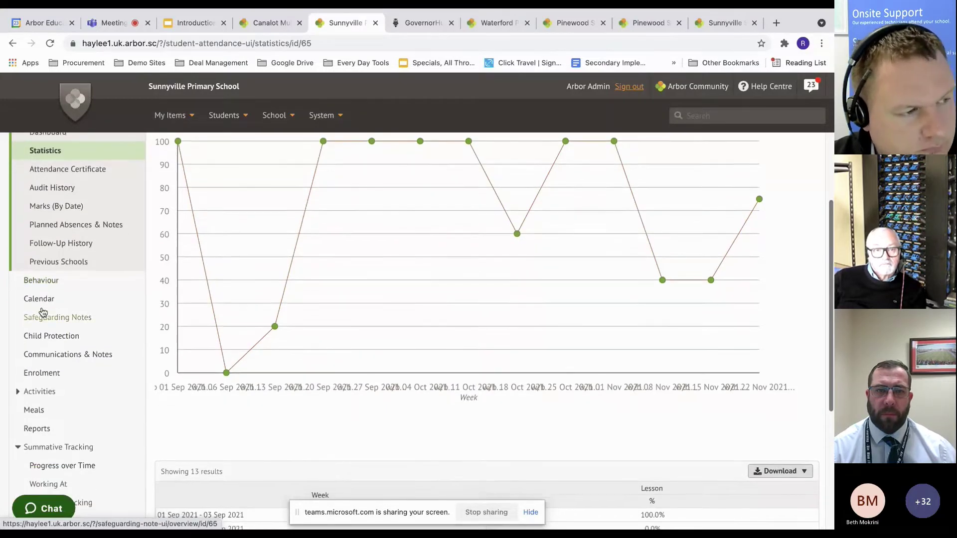
Review the student's weekly attendance figures, then close the student's record and return to the trust's Year 6 attendance list.
{"action": "scroll", "coordinate": [43, 312], "scroll_direction": "down", "scroll_amount": 7}
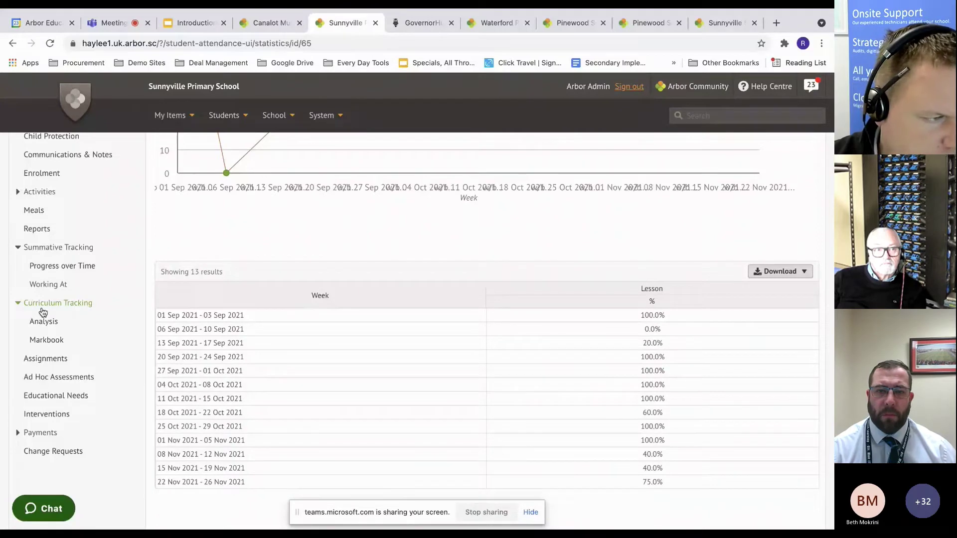
{"action": "scroll", "coordinate": [261, 223], "scroll_direction": "up", "scroll_amount": 7}
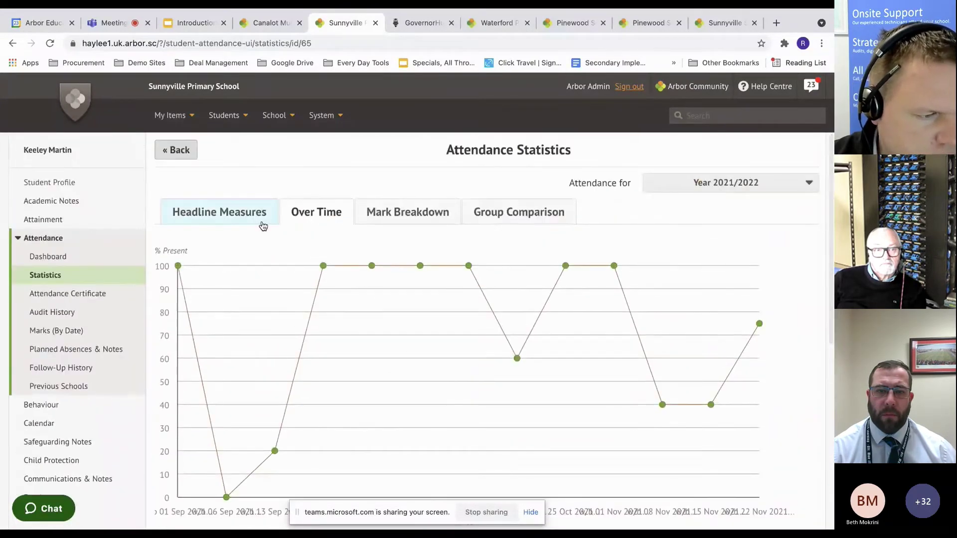
{"action": "left_click", "coordinate": [375, 23]}
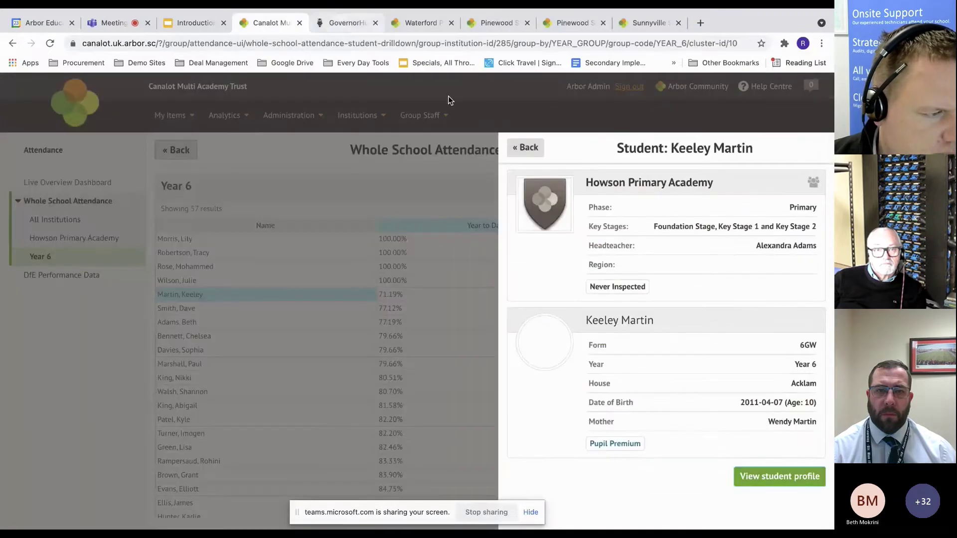
{"action": "left_click", "coordinate": [523, 148]}
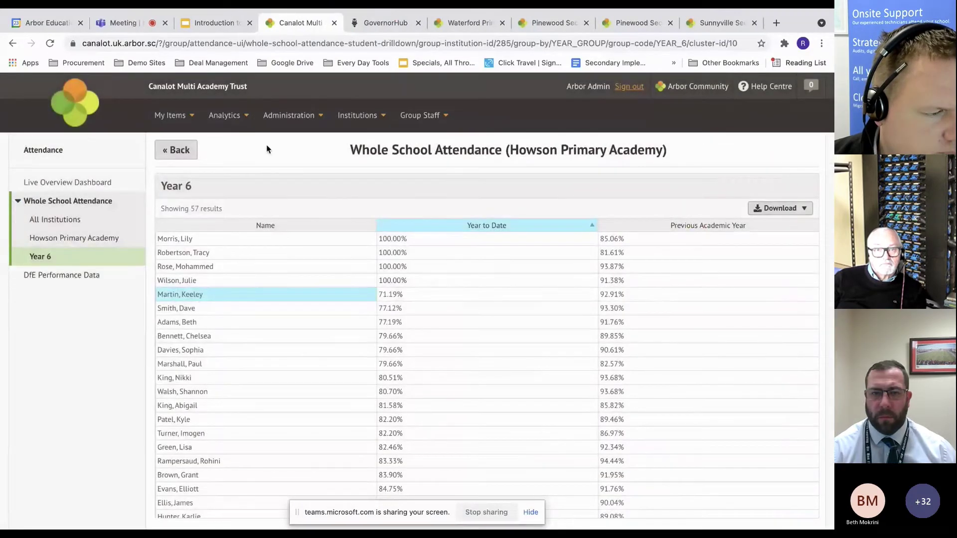
Look through the trust's analytics and administration areas and open the User Defined Fields list.
{"action": "left_click", "coordinate": [225, 118]}
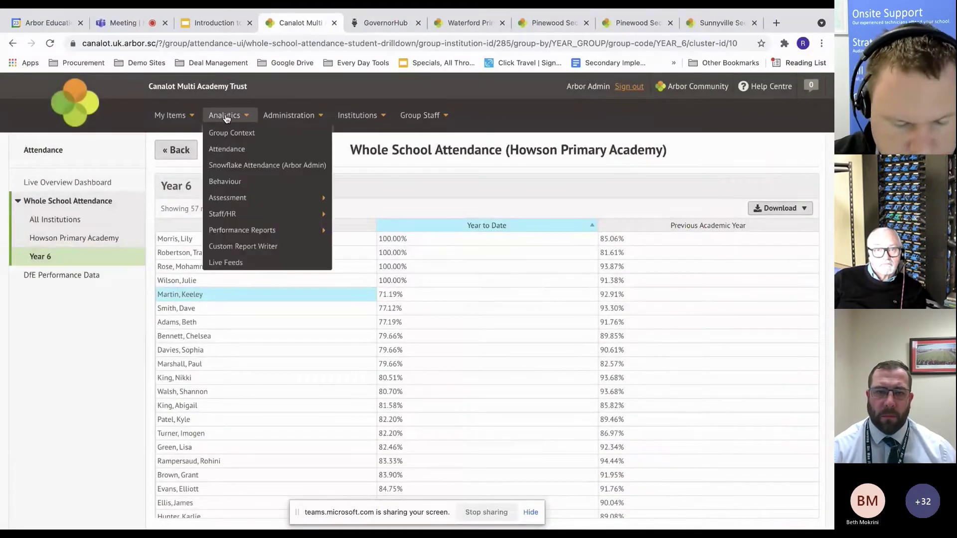
{"action": "mouse_move", "coordinate": [265, 216]}
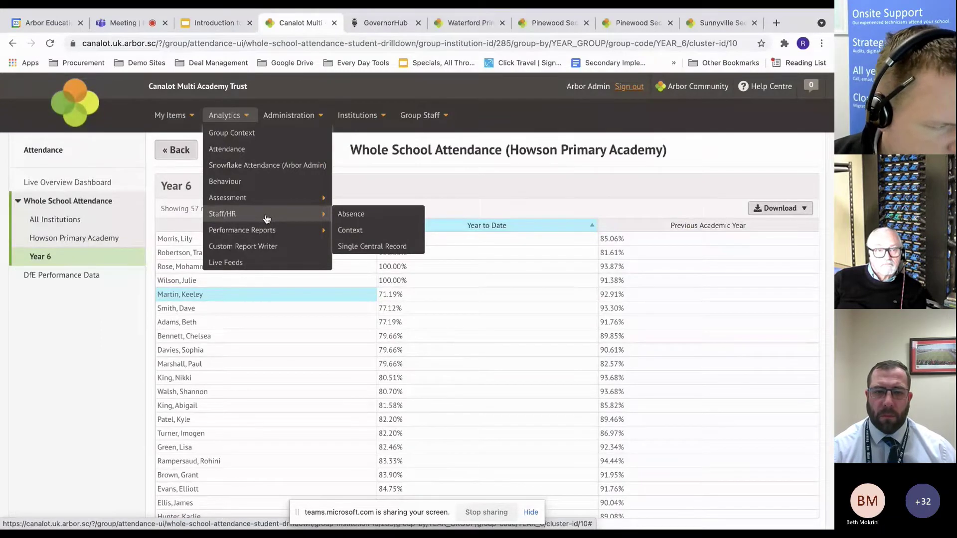
{"action": "mouse_move", "coordinate": [313, 117]}
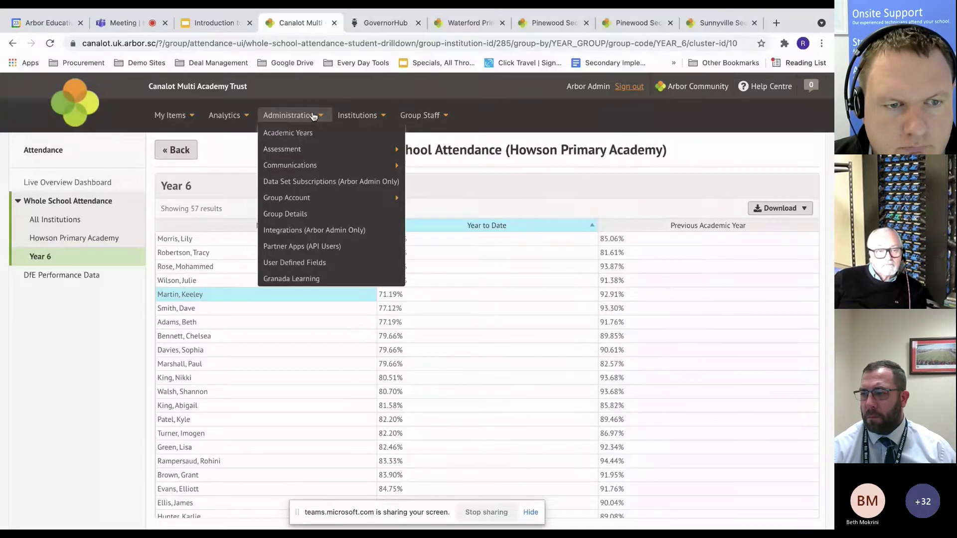
{"action": "left_click", "coordinate": [301, 259]}
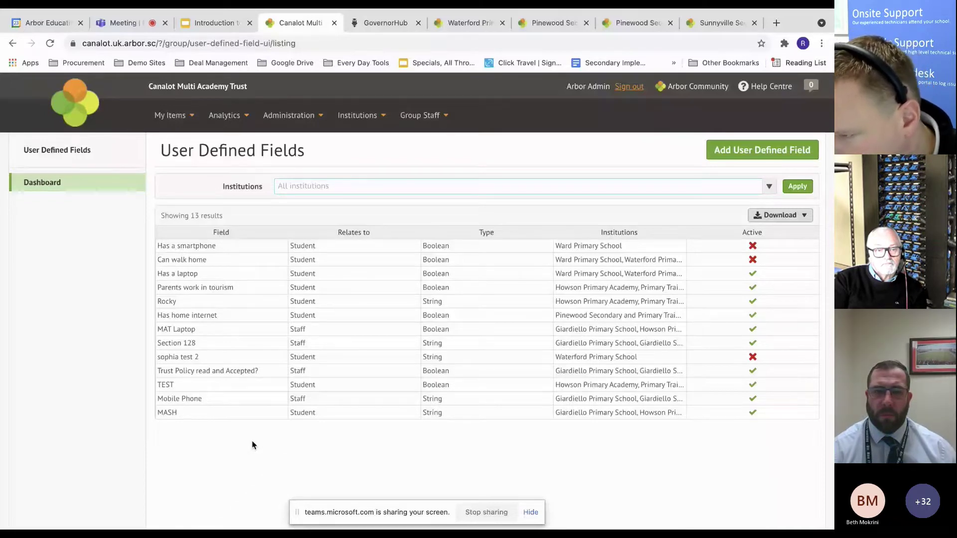
{"action": "mouse_move", "coordinate": [289, 115]}
{"action": "mouse_move", "coordinate": [315, 151]}
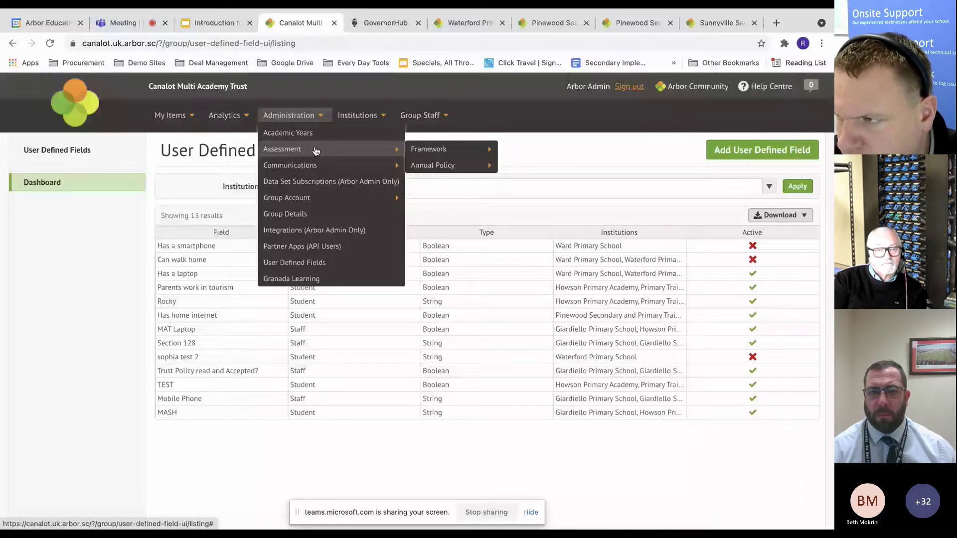
{"action": "mouse_move", "coordinate": [427, 151]}
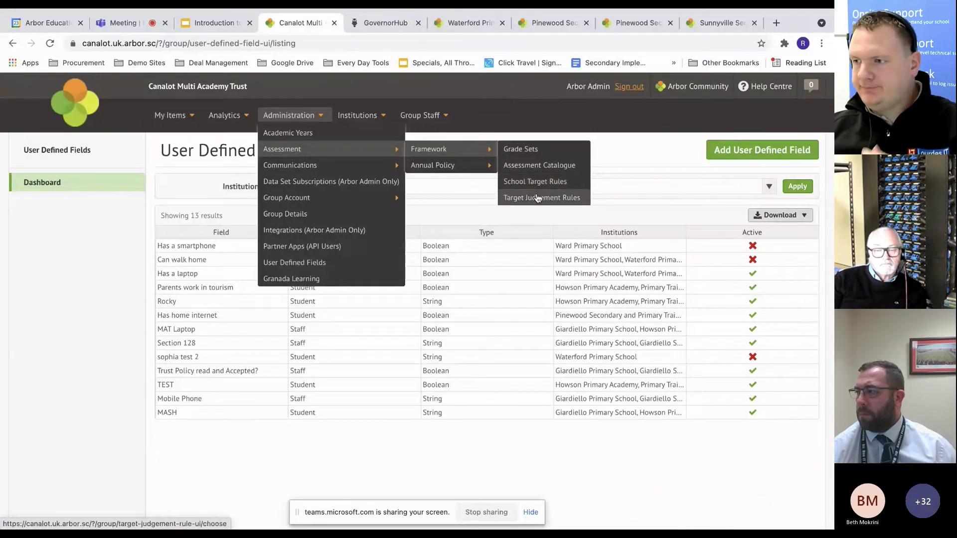
{"action": "mouse_move", "coordinate": [489, 171]}
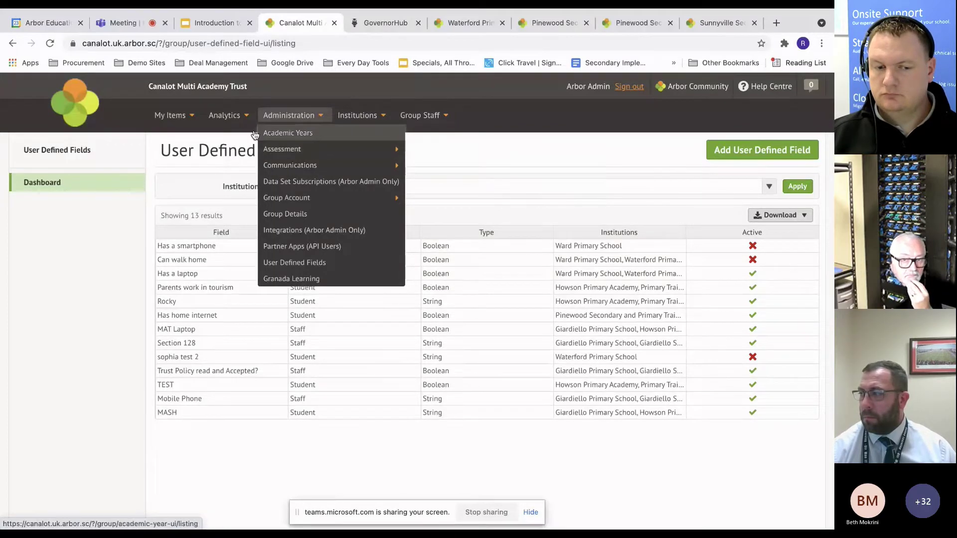
Open the RY Staff Absence Report - Whole Trust in the Custom Report Writer and sort it by Sickness Category.
{"action": "left_click", "coordinate": [224, 115]}
{"action": "mouse_move", "coordinate": [241, 209]}
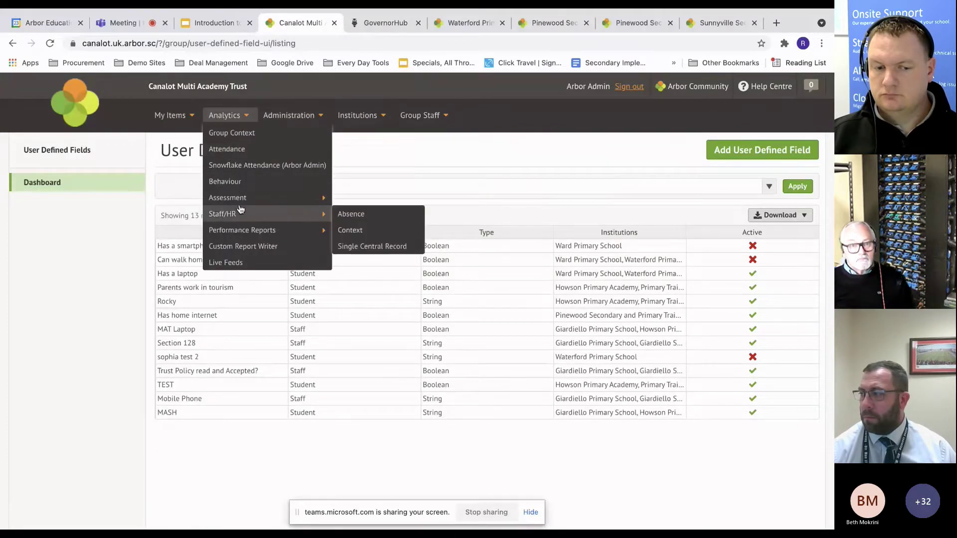
{"action": "left_click", "coordinate": [250, 246]}
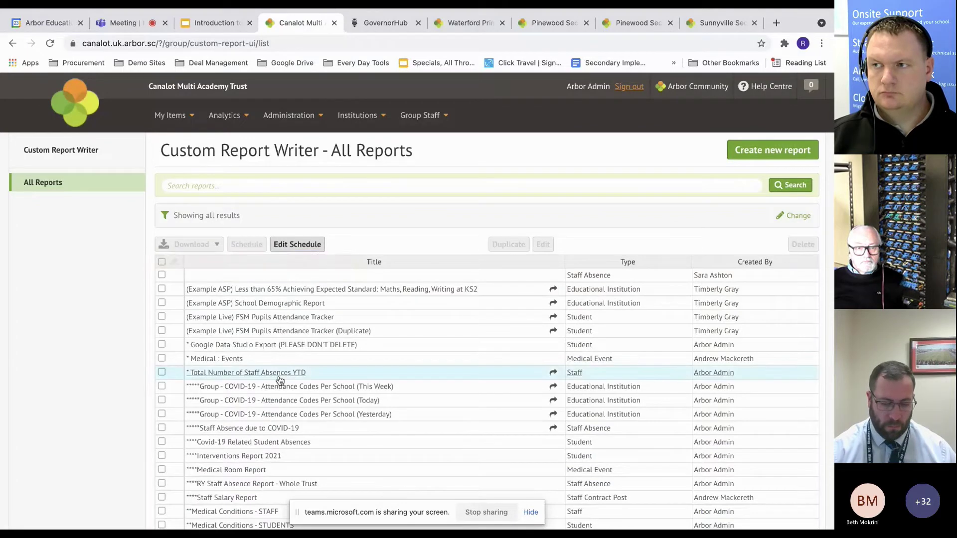
{"action": "scroll", "coordinate": [279, 378], "scroll_direction": "down", "scroll_amount": 2}
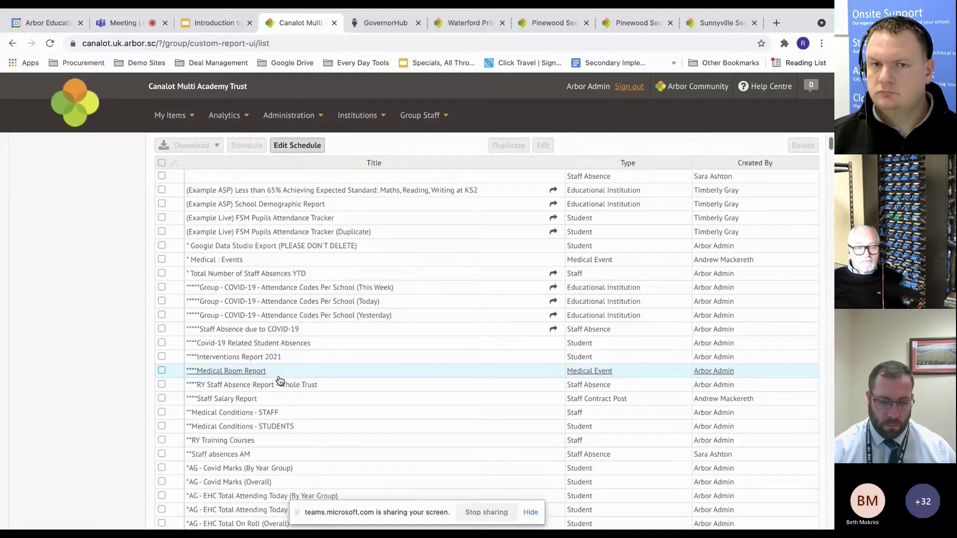
{"action": "left_click", "coordinate": [279, 383]}
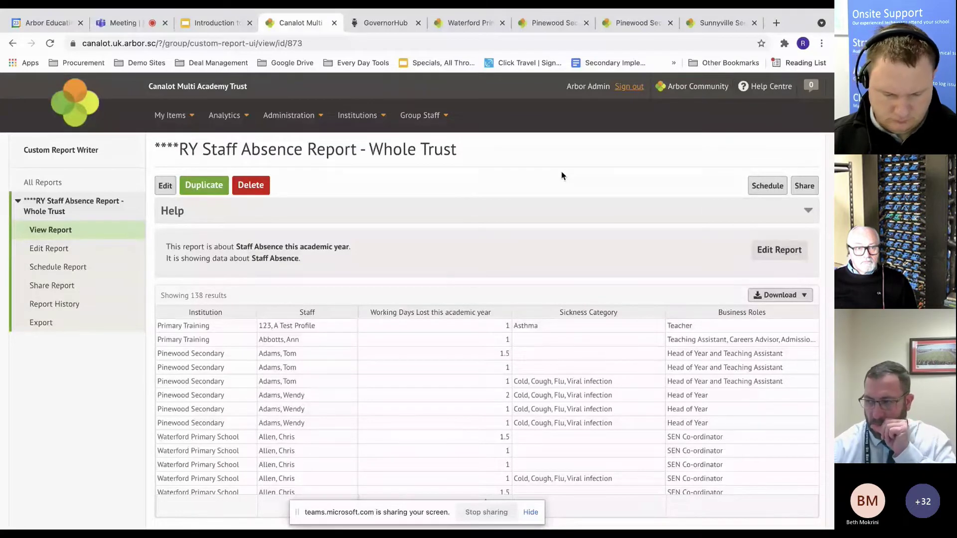
{"action": "left_click", "coordinate": [660, 315]}
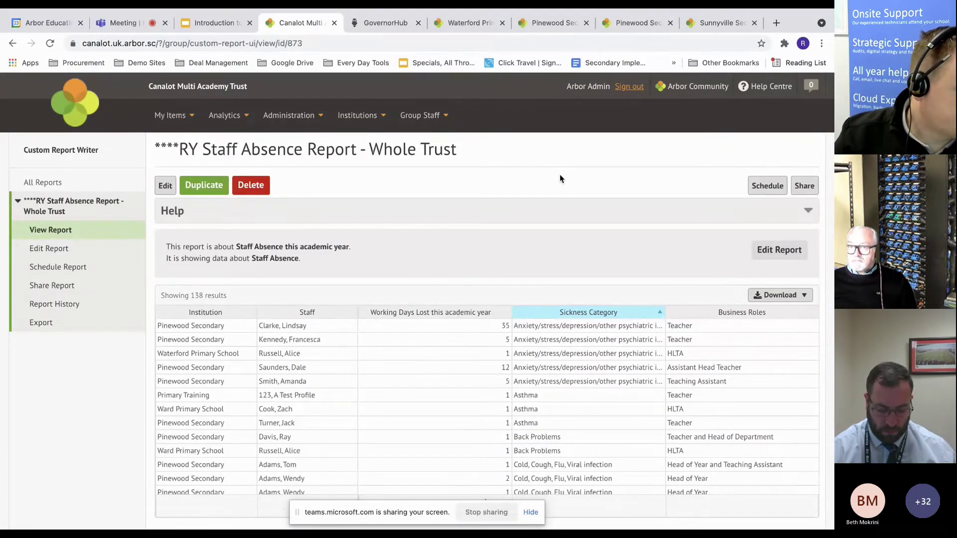
Set up a schedule for the staff absence report to run every Tuesday, starting 30th Nov 2021 at 14:55.
{"action": "left_click", "coordinate": [765, 186]}
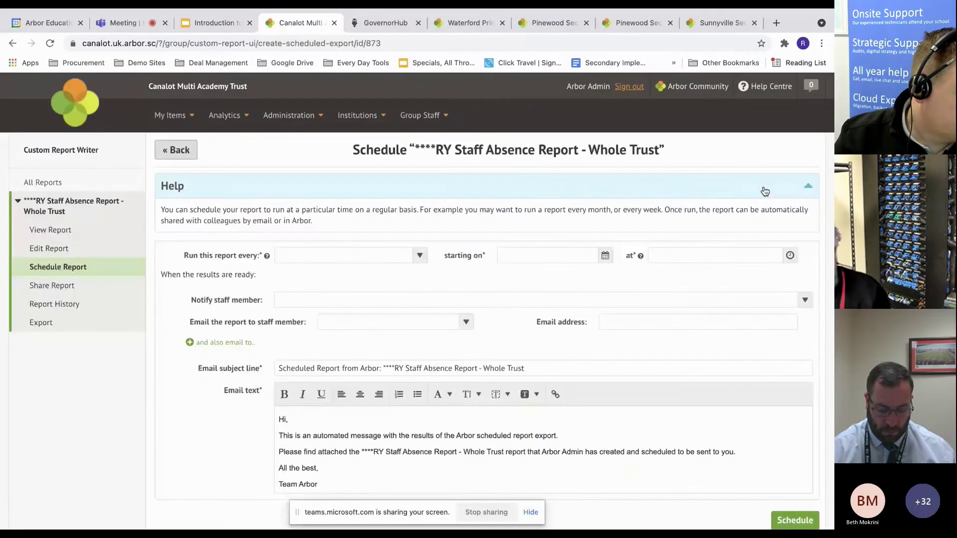
{"action": "left_click", "coordinate": [420, 259]}
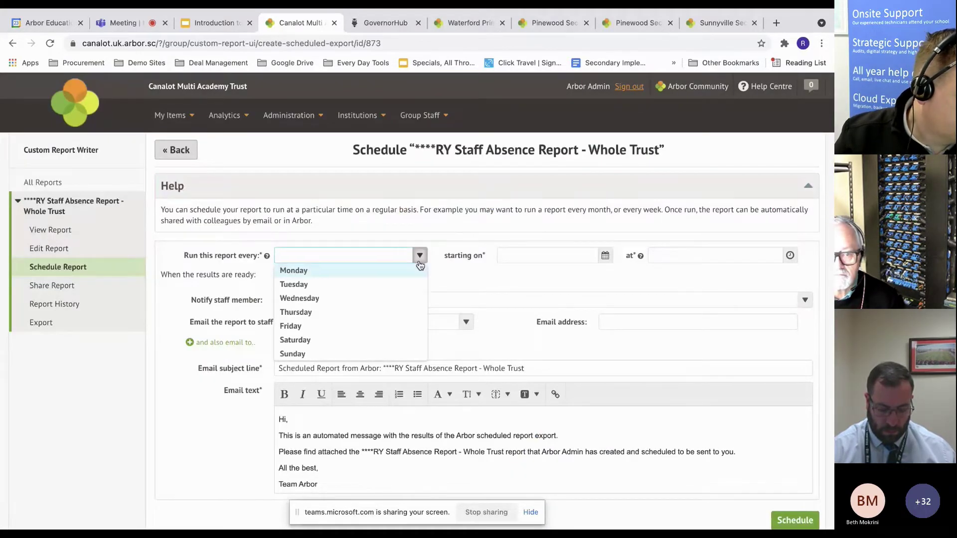
{"action": "left_click", "coordinate": [348, 283]}
{"action": "left_click", "coordinate": [604, 261]}
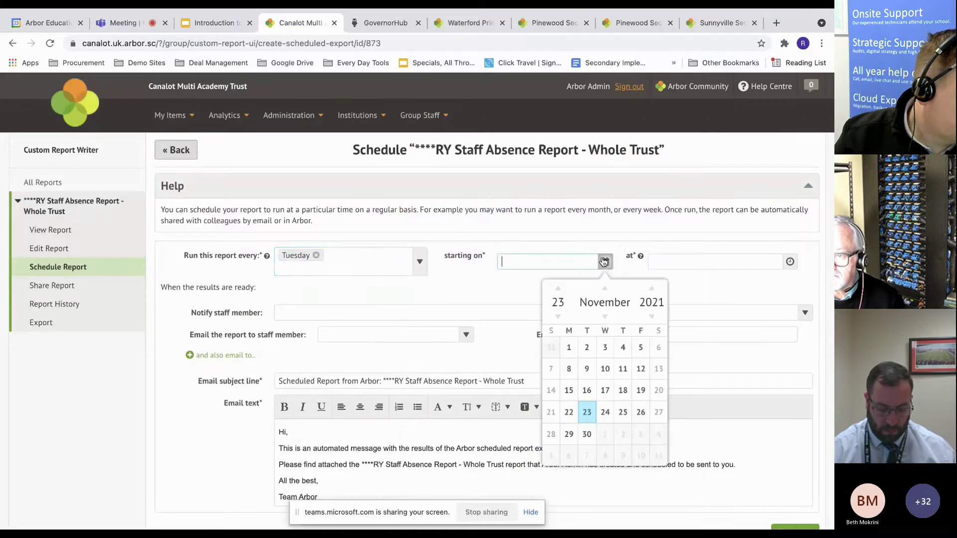
{"action": "left_click", "coordinate": [580, 438]}
{"action": "left_click", "coordinate": [789, 262]}
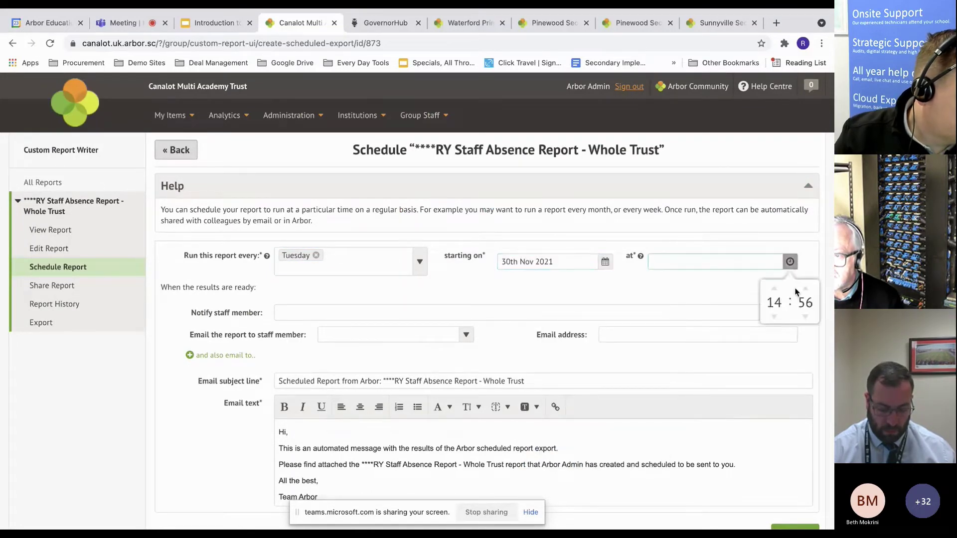
{"action": "left_click", "coordinate": [804, 316]}
{"action": "left_click", "coordinate": [740, 295]}
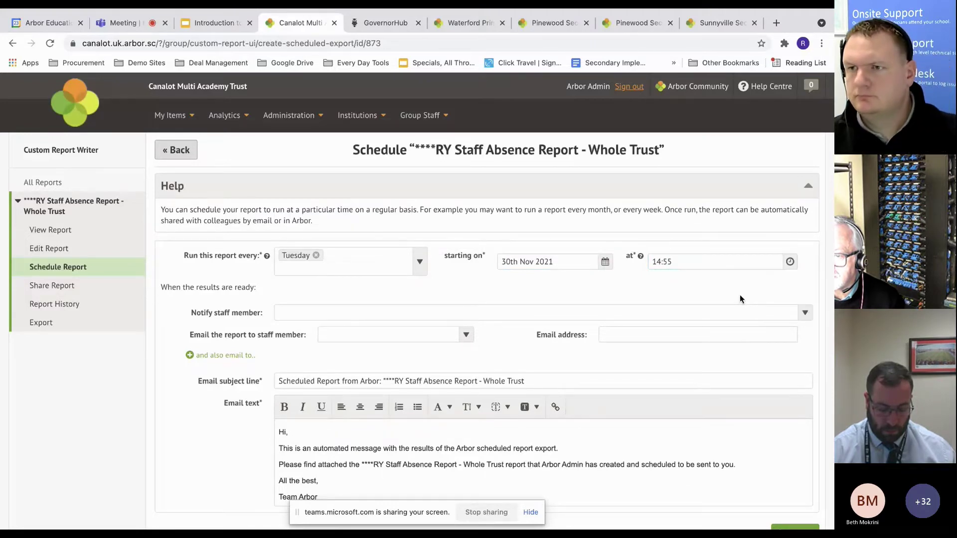
Choose a staff member to notify and a staff member to receive the scheduled report by email.
{"action": "left_click", "coordinate": [301, 312]}
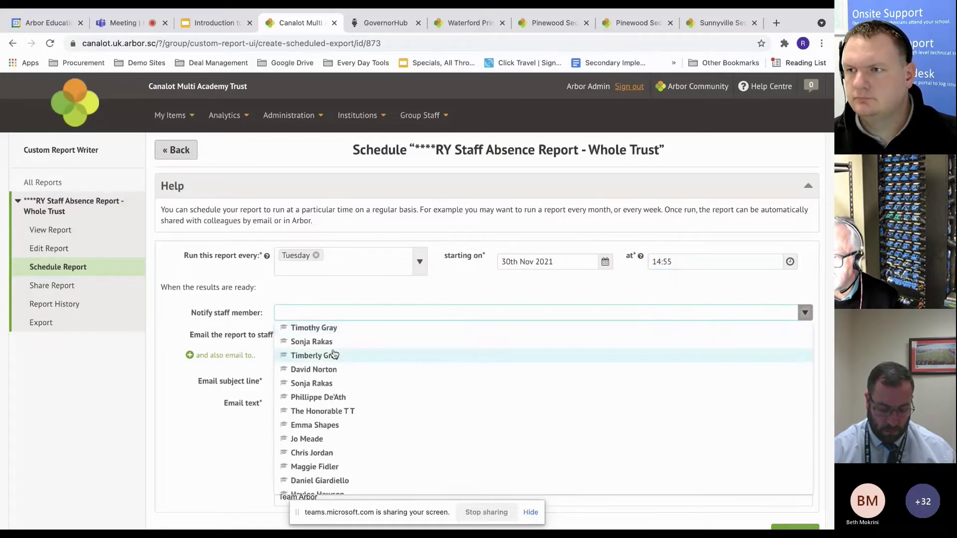
{"action": "left_click", "coordinate": [335, 438]}
{"action": "left_click", "coordinate": [367, 313]}
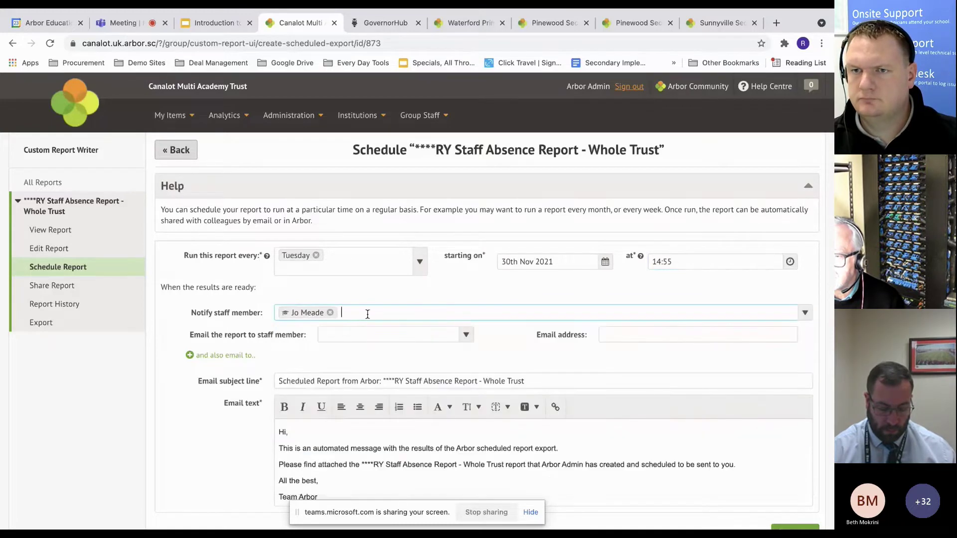
{"action": "left_click", "coordinate": [350, 335]}
{"action": "left_click", "coordinate": [371, 378]}
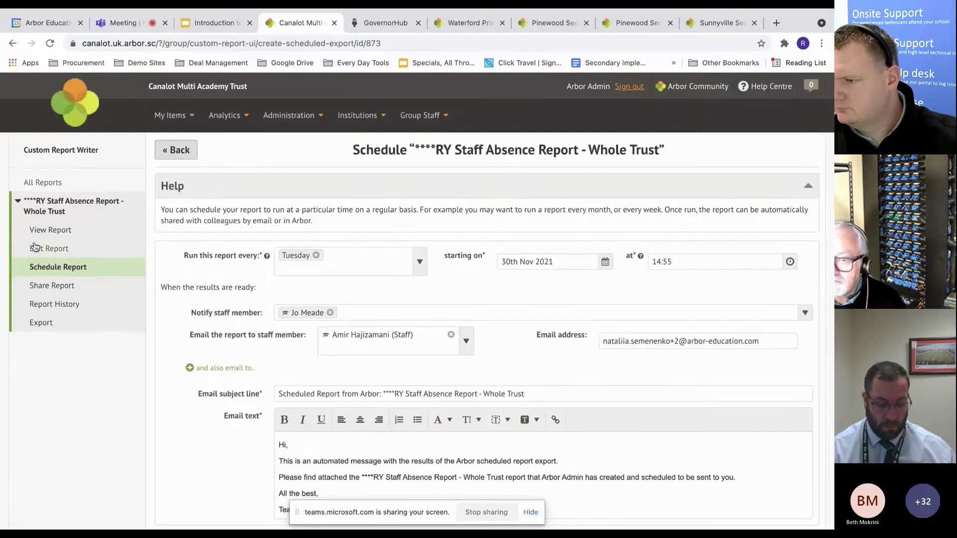
Return to viewing the staff absence report and open its Live Feed download settings.
{"action": "left_click", "coordinate": [55, 230]}
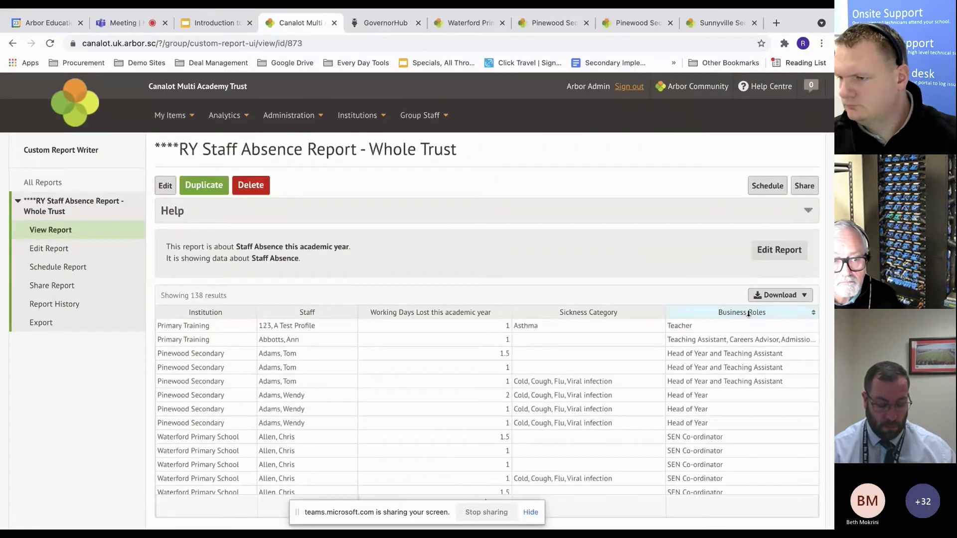
{"action": "left_click", "coordinate": [804, 296]}
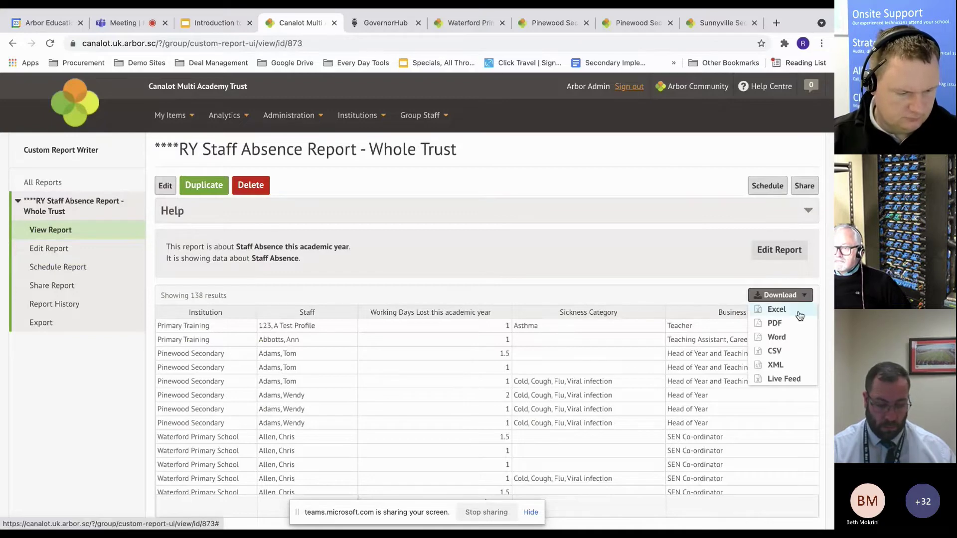
{"action": "left_click", "coordinate": [783, 380]}
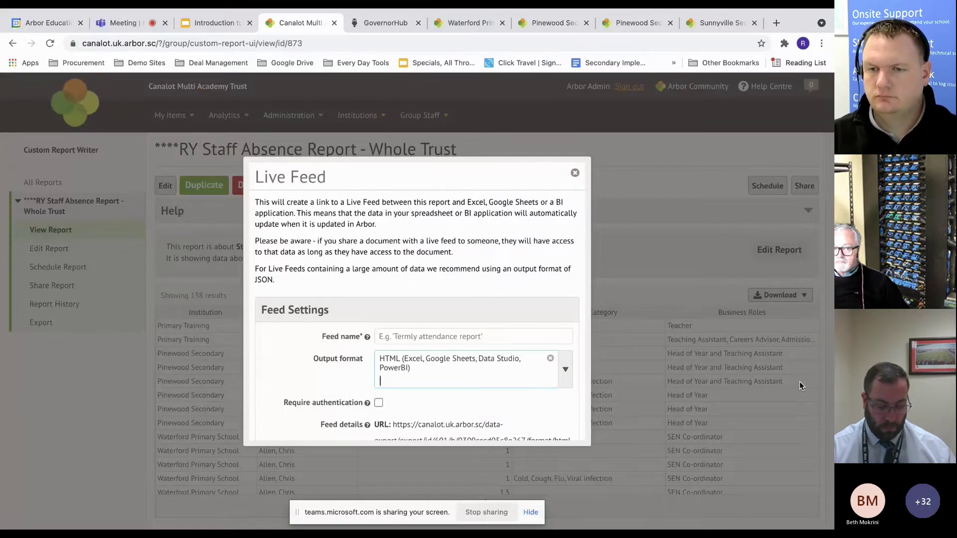
Switch to GovernorHub, open the Governor's Full Data Report, view its Charts, Attendance and Admissions sheets, and close it.
{"action": "left_click", "coordinate": [383, 24]}
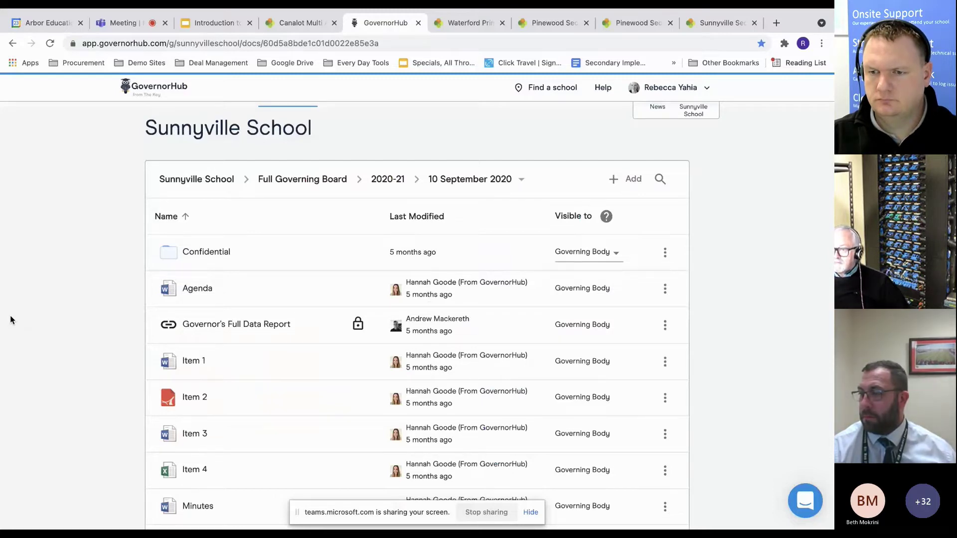
{"action": "left_click", "coordinate": [221, 327]}
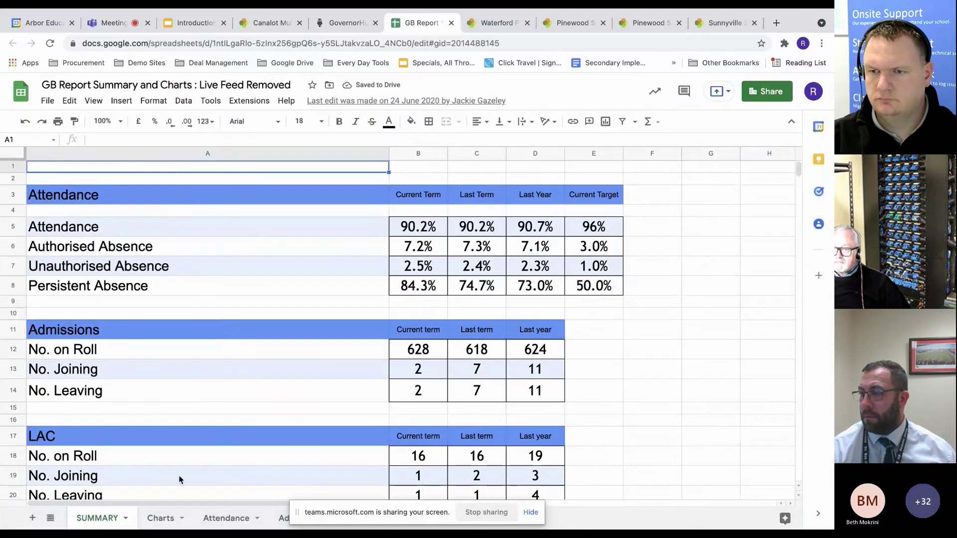
{"action": "left_click", "coordinate": [163, 519]}
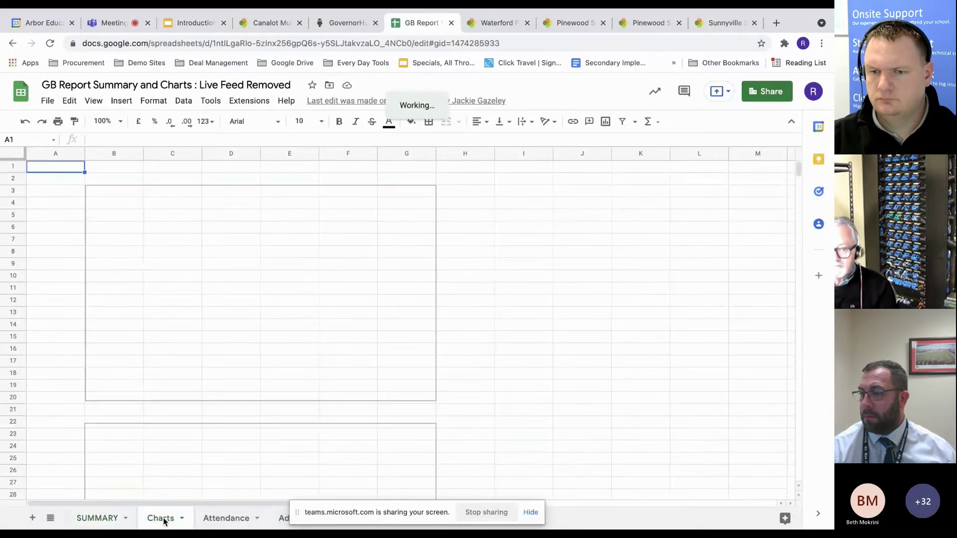
{"action": "left_click", "coordinate": [228, 520]}
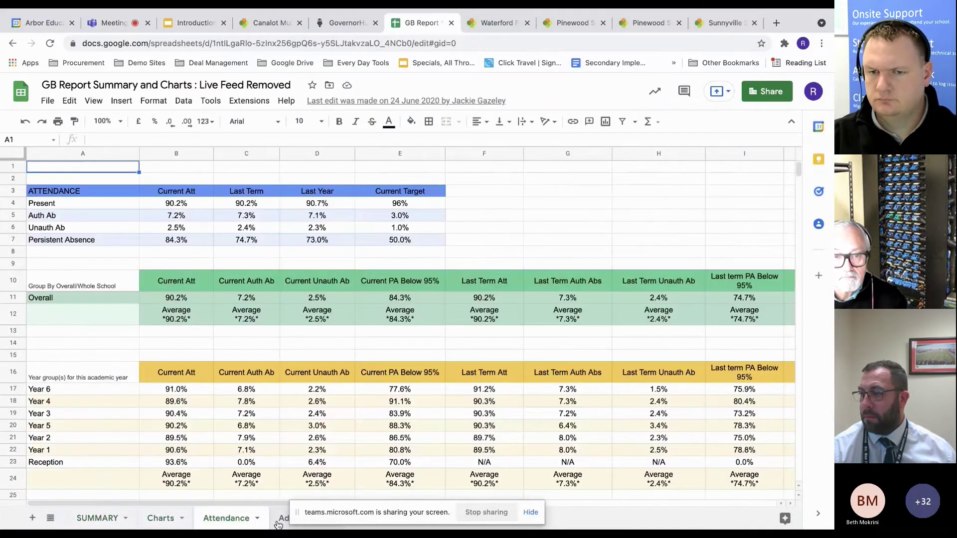
{"action": "left_click", "coordinate": [279, 521]}
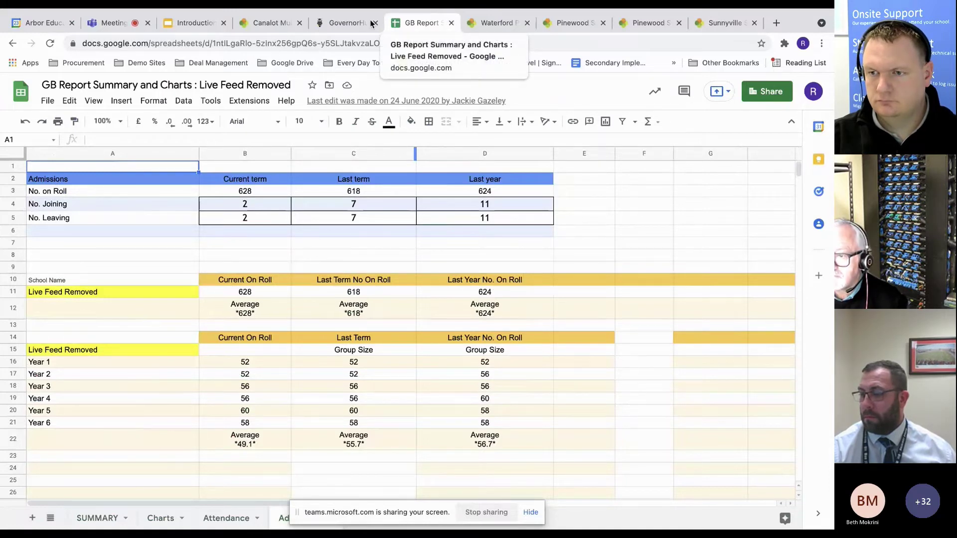
{"action": "left_click", "coordinate": [451, 23]}
Switch to the Waterford Primary School site, search for the student's surname, and open the profile of the second 5QT match.
{"action": "left_click", "coordinate": [427, 22]}
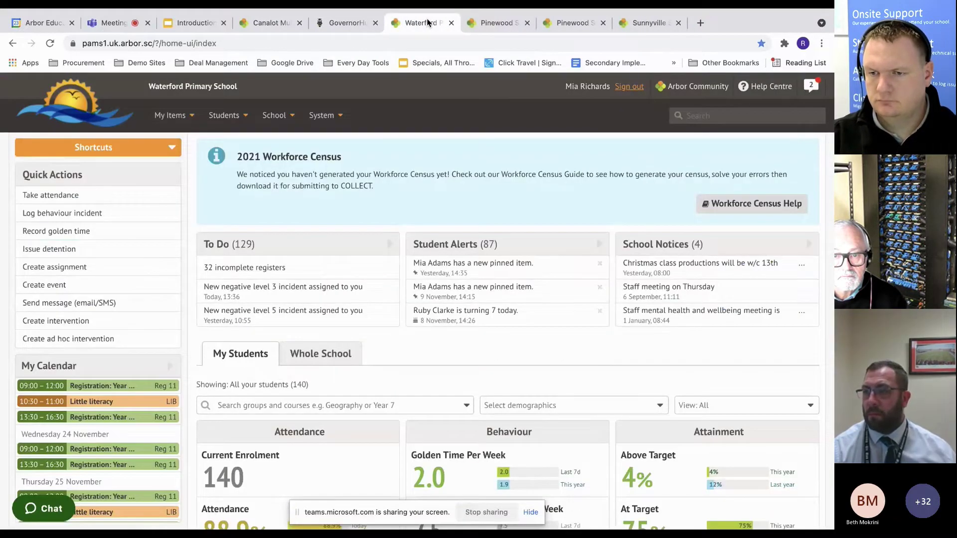
{"action": "left_click", "coordinate": [716, 111]}
{"action": "type", "text": "ada"}
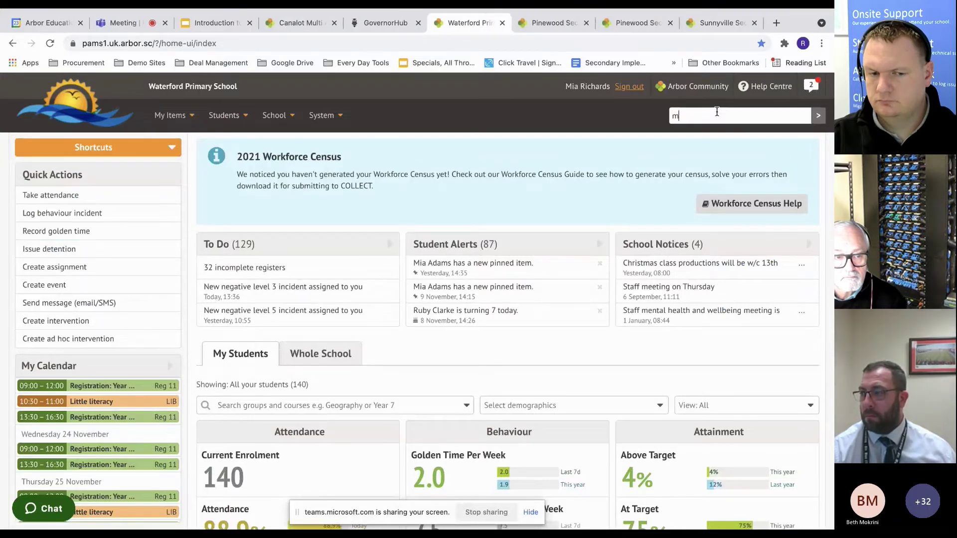
{"action": "type", "text": "m"}
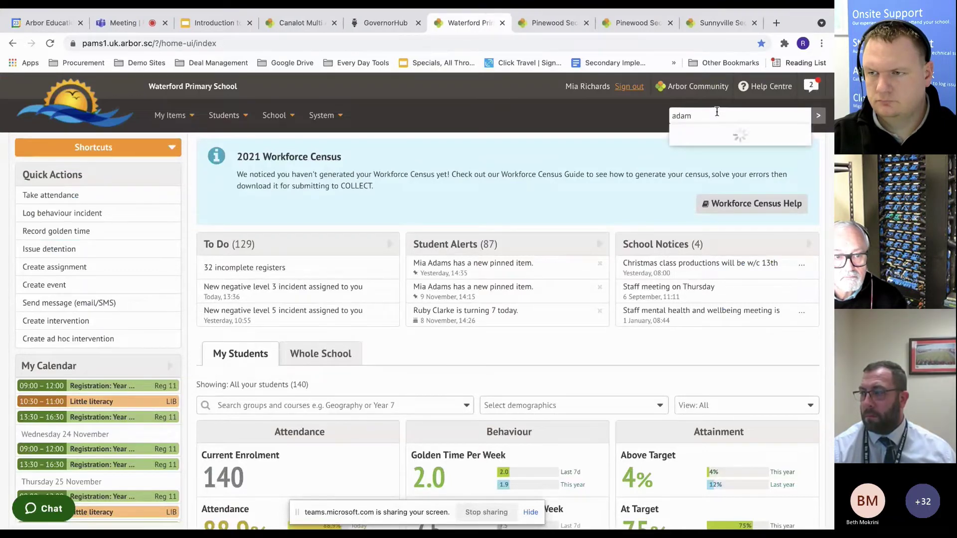
{"action": "type", "text": "s"}
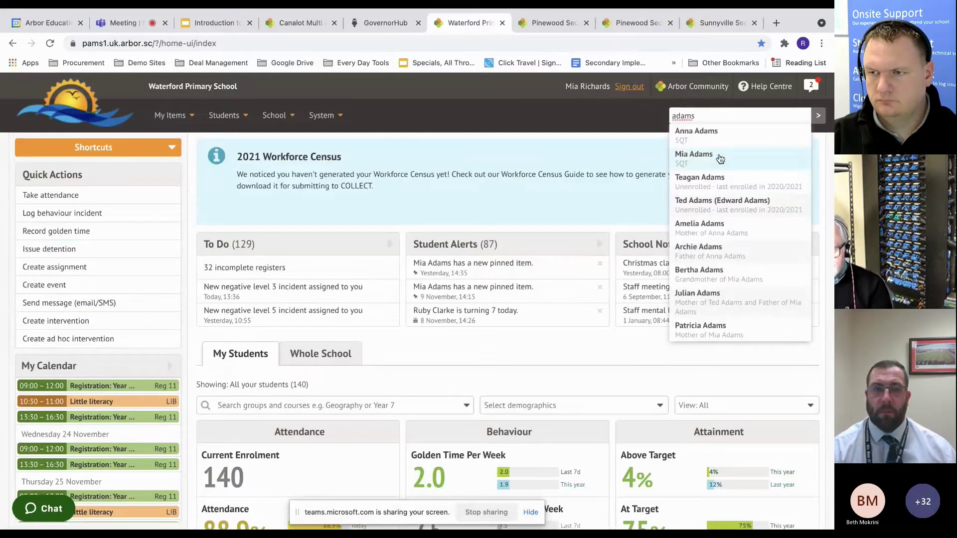
{"action": "left_click", "coordinate": [717, 156]}
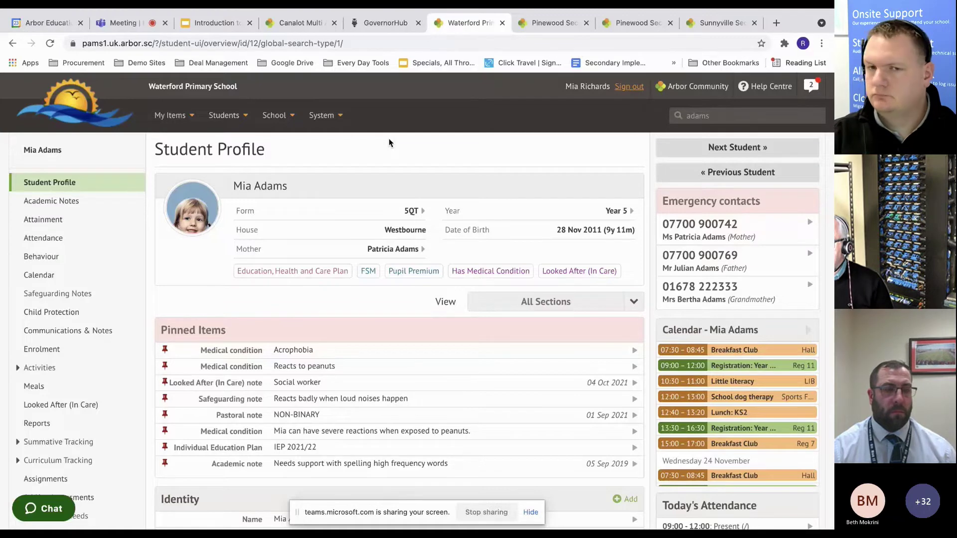
Show the Summative Tracking and Curriculum Tracking options in the student's profile.
{"action": "scroll", "coordinate": [71, 386], "scroll_direction": "down", "scroll_amount": 3}
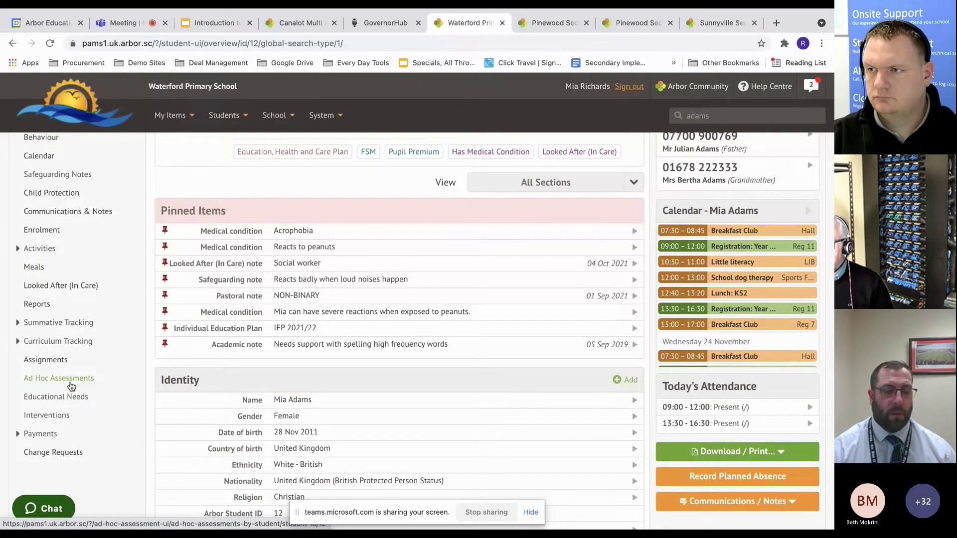
{"action": "left_click", "coordinate": [53, 328]}
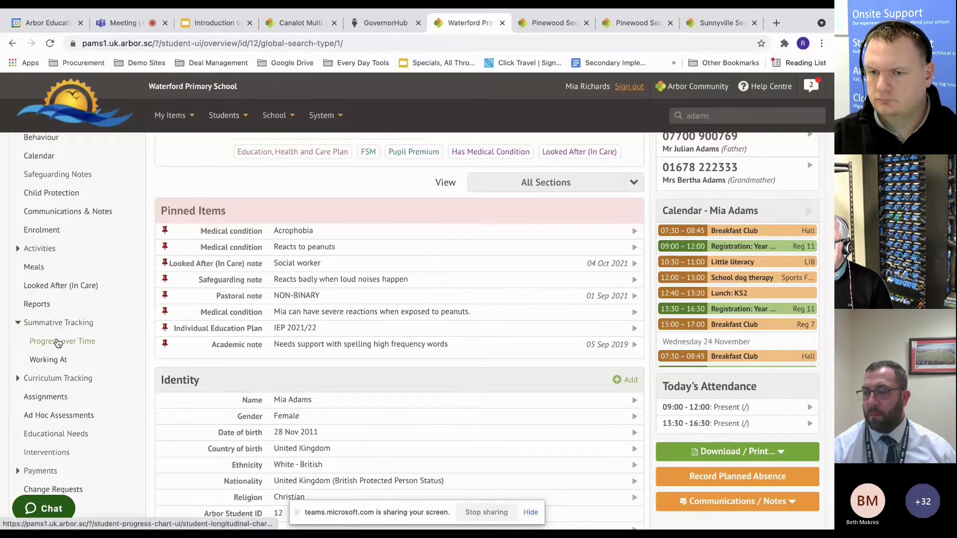
{"action": "left_click", "coordinate": [59, 377]}
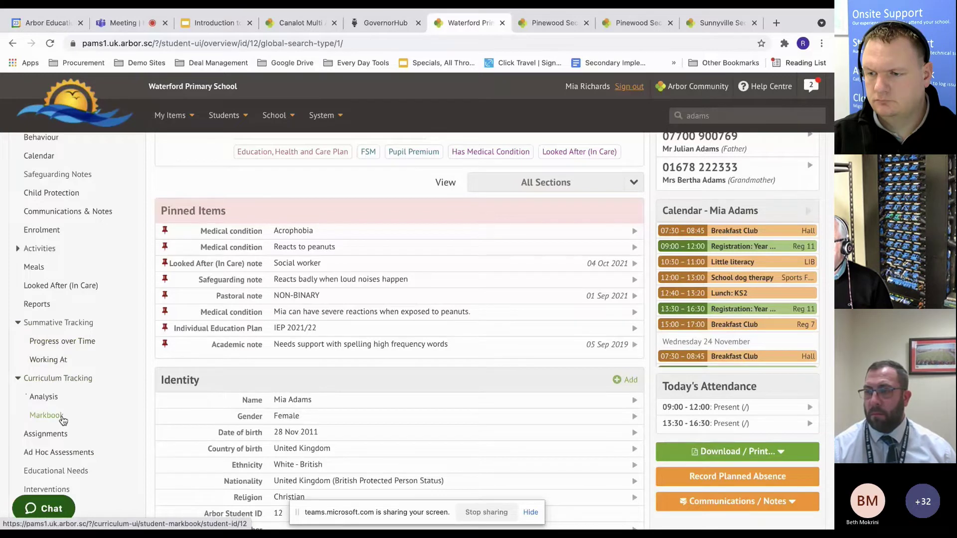
{"action": "scroll", "coordinate": [63, 421], "scroll_direction": "down", "scroll_amount": 2}
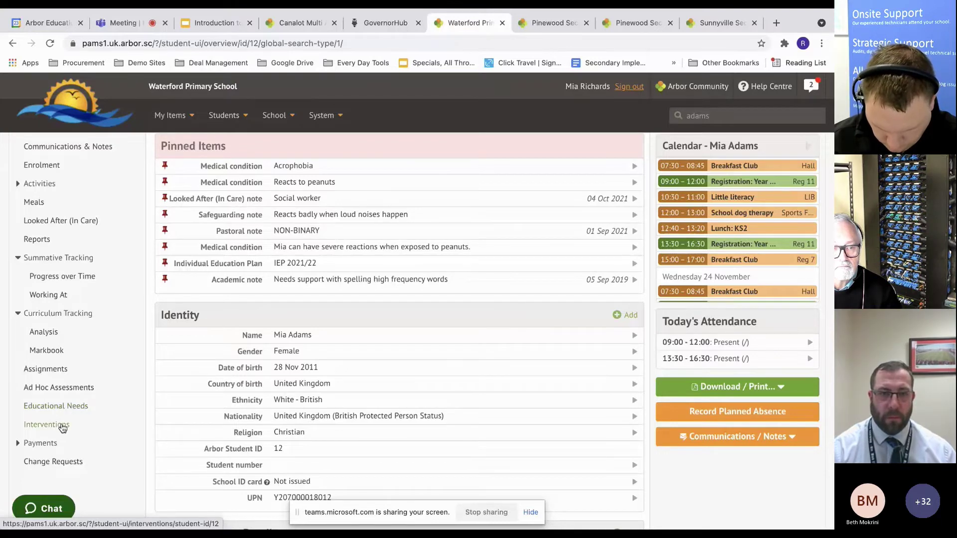
Open the student's Interventions page and review their interventions, intervention costs and notes.
{"action": "left_click", "coordinate": [62, 426]}
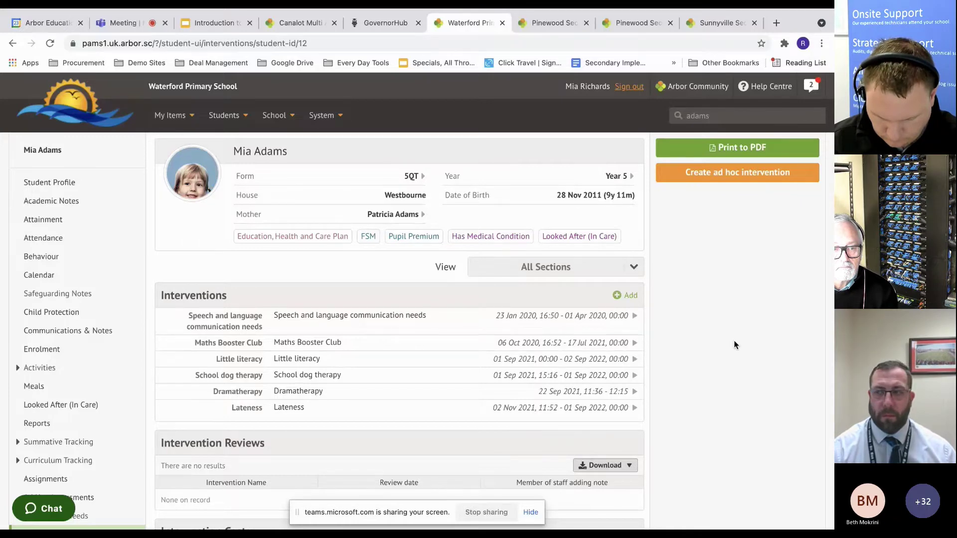
{"action": "scroll", "coordinate": [734, 343], "scroll_direction": "down", "scroll_amount": 1}
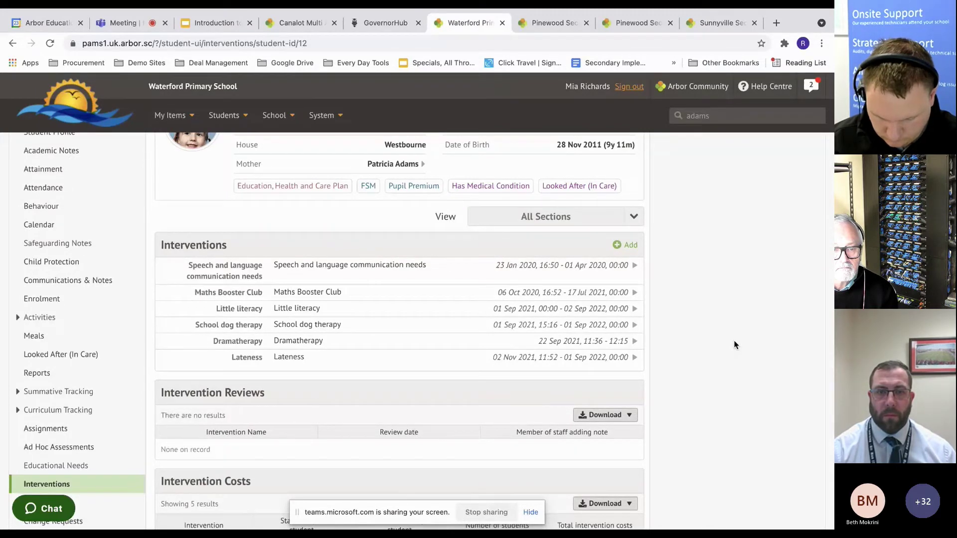
{"action": "scroll", "coordinate": [710, 337], "scroll_direction": "down", "scroll_amount": 3}
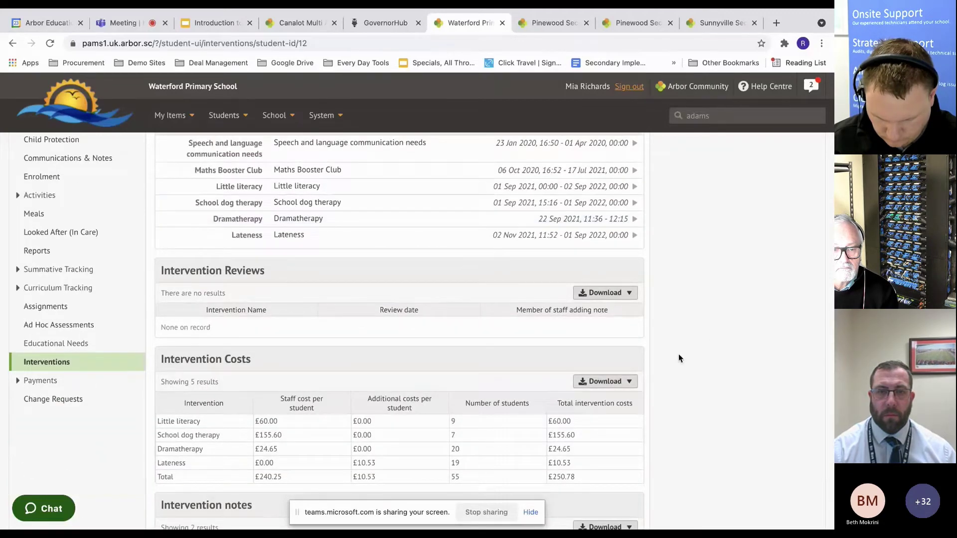
{"action": "scroll", "coordinate": [678, 358], "scroll_direction": "down", "scroll_amount": 2}
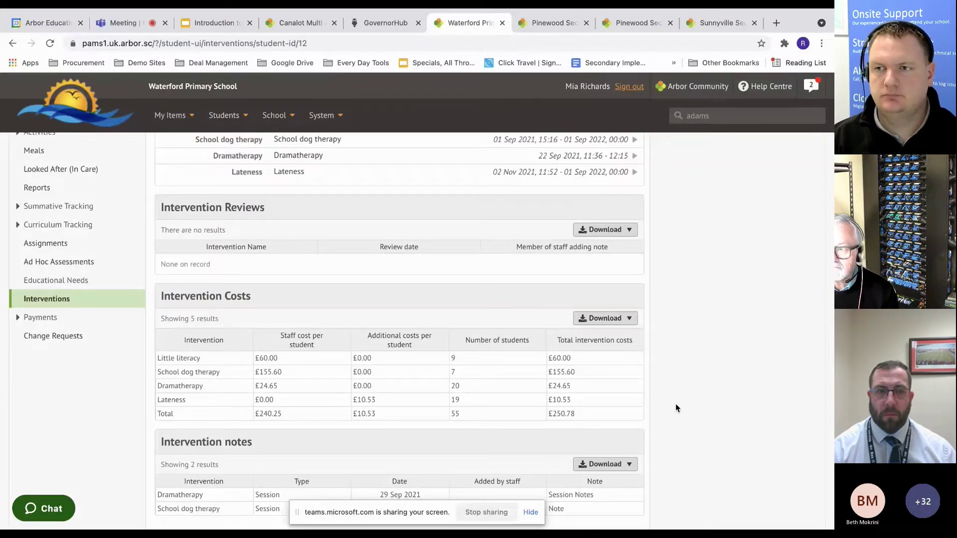
{"action": "scroll", "coordinate": [675, 403], "scroll_direction": "up", "scroll_amount": 5}
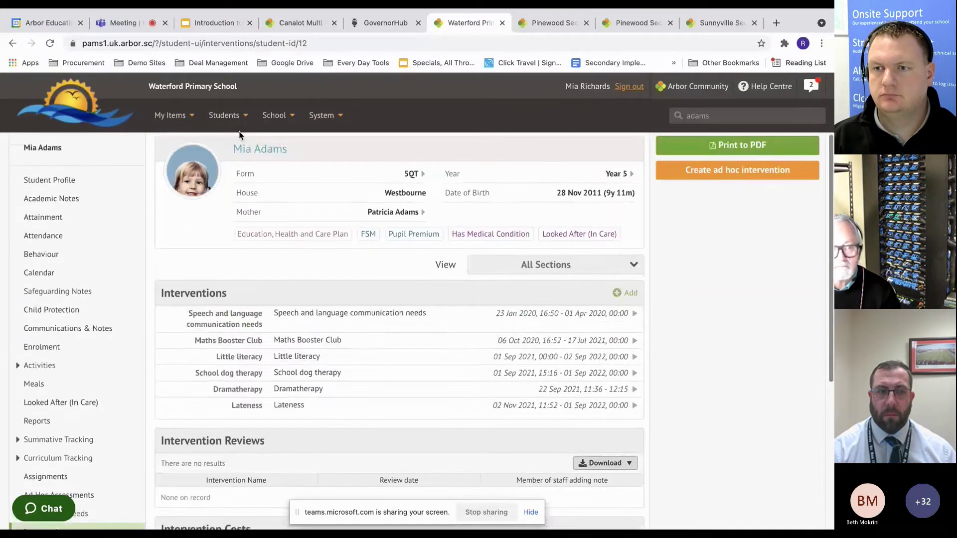
Go to the school-wide Interventions dashboard and open the Judo & Breakfast Club Impact Tracking overview.
{"action": "left_click", "coordinate": [224, 115]}
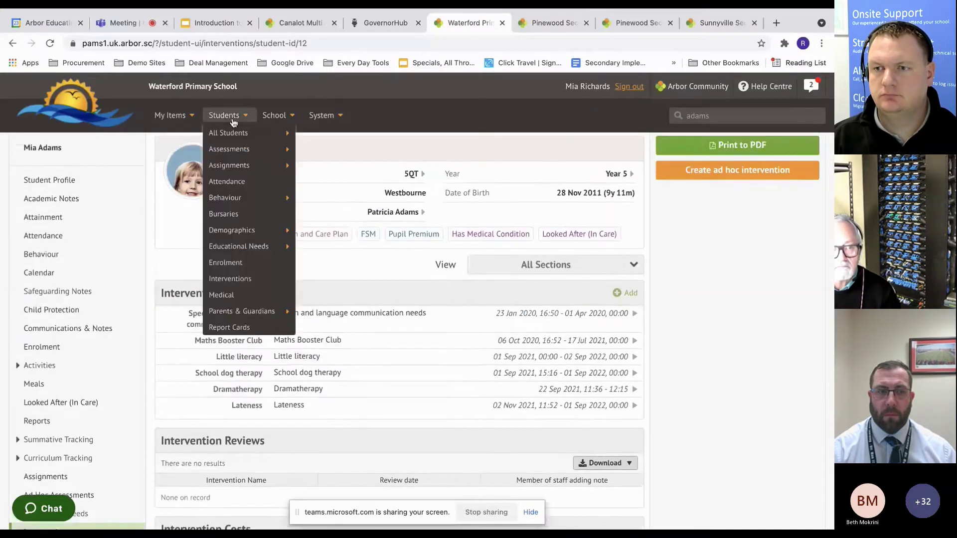
{"action": "left_click", "coordinate": [239, 278]}
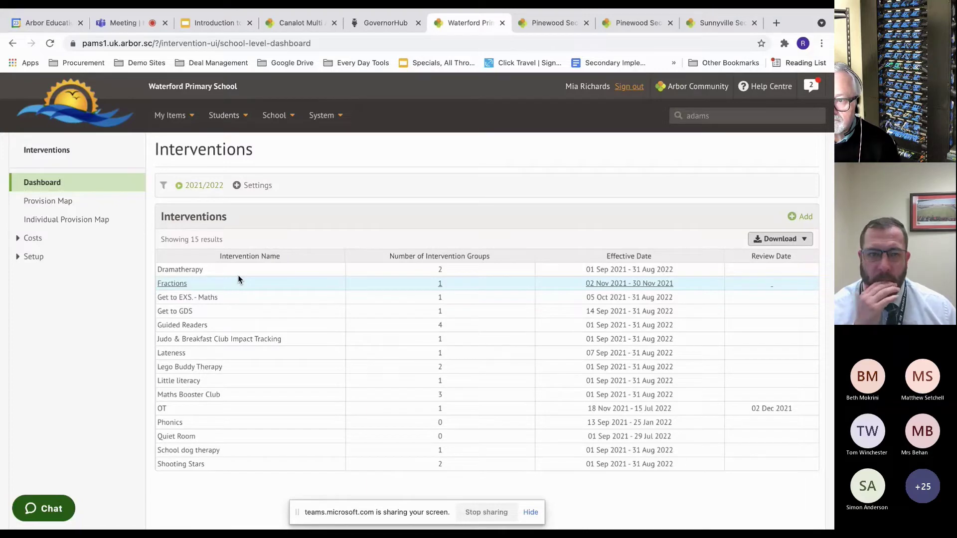
{"action": "left_click", "coordinate": [241, 338]}
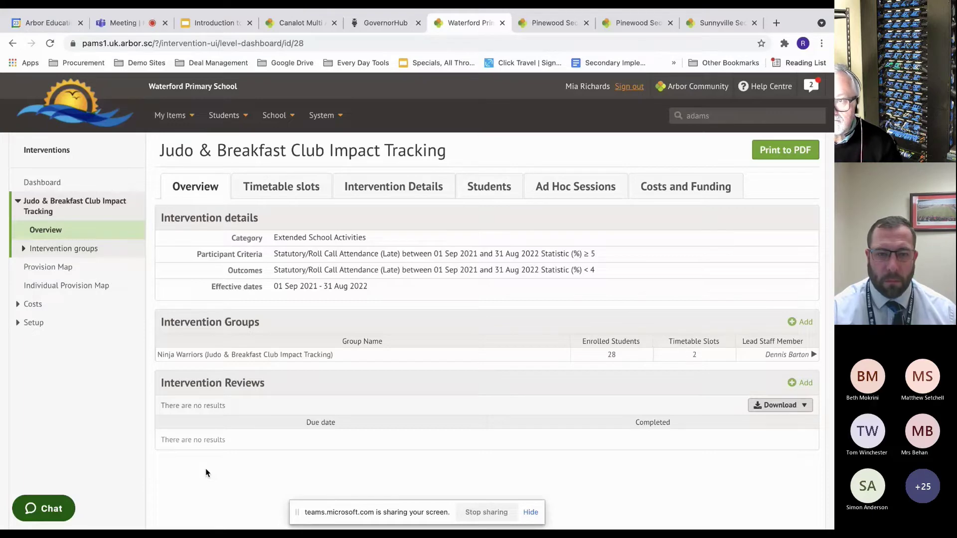
View the interventions Provision Map for 2021/2022, followed by the Funding Sources list under Costs.
{"action": "left_click", "coordinate": [56, 267]}
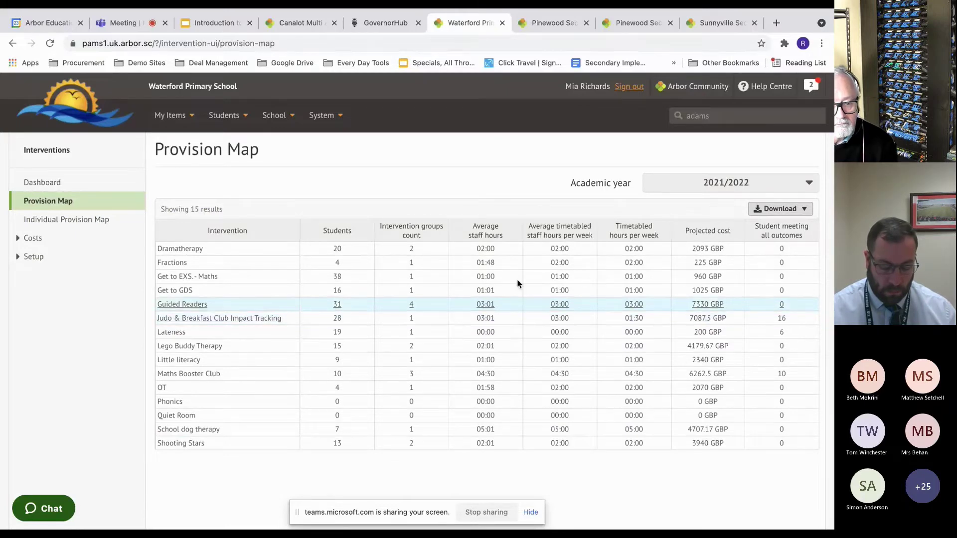
{"action": "left_click", "coordinate": [31, 238]}
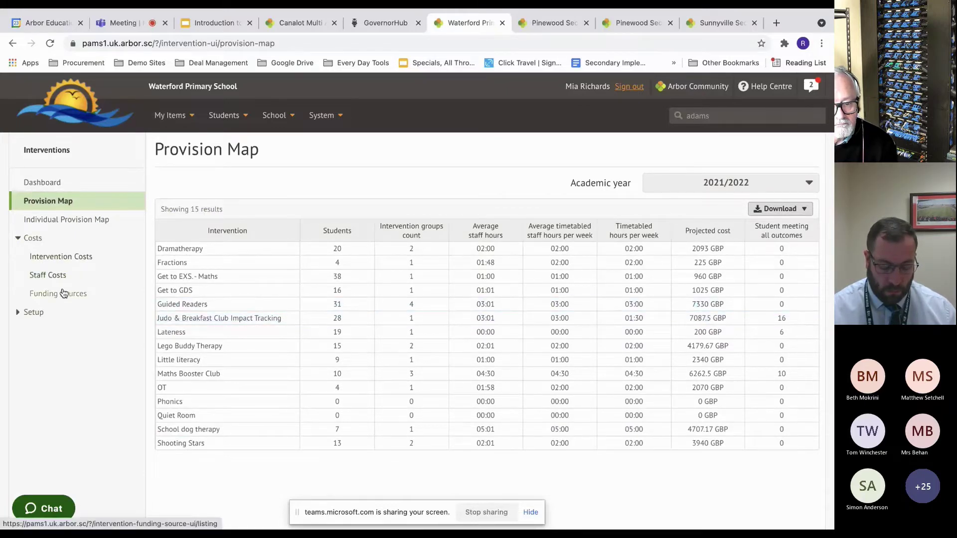
{"action": "left_click", "coordinate": [63, 293]}
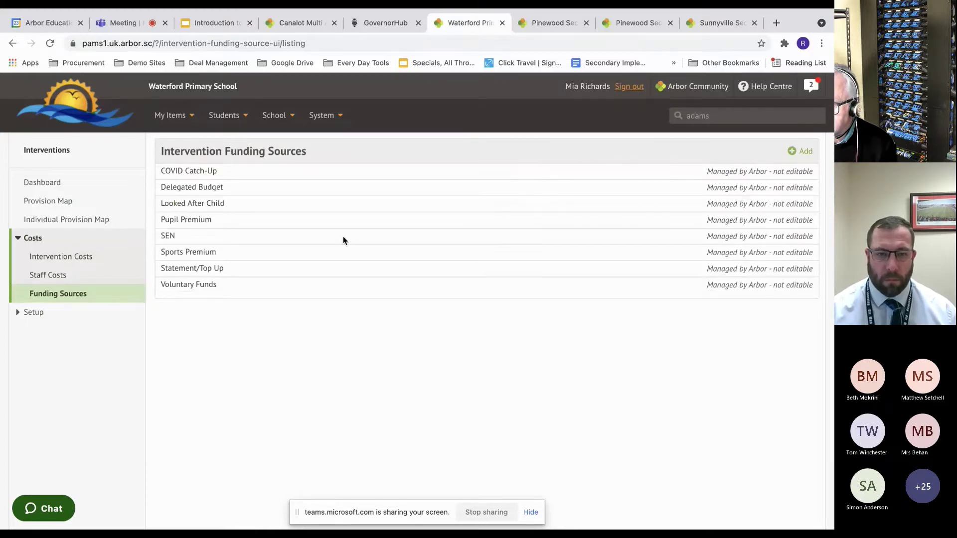
Switch to the Pinewood Secondary site, look over the whole-school homepage statistics, and display the My Students statistics.
{"action": "left_click", "coordinate": [538, 26]}
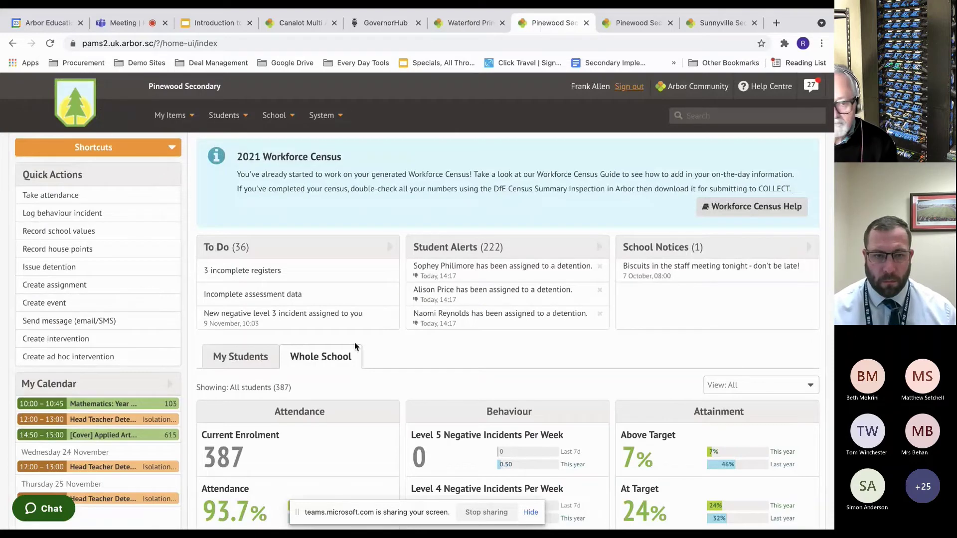
{"action": "scroll", "coordinate": [354, 342], "scroll_direction": "down", "scroll_amount": 2}
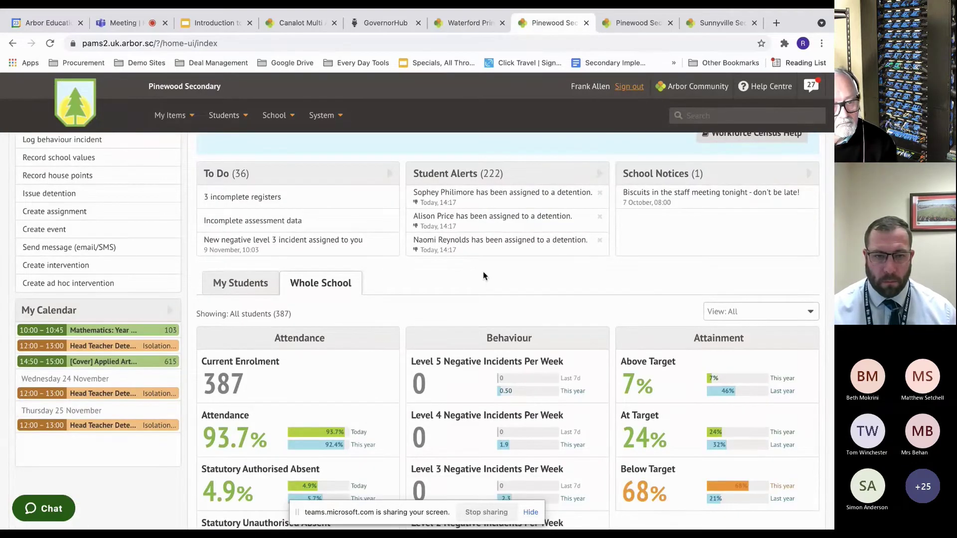
{"action": "scroll", "coordinate": [483, 275], "scroll_direction": "down", "scroll_amount": 1}
{"action": "scroll", "coordinate": [482, 276], "scroll_direction": "down", "scroll_amount": 1}
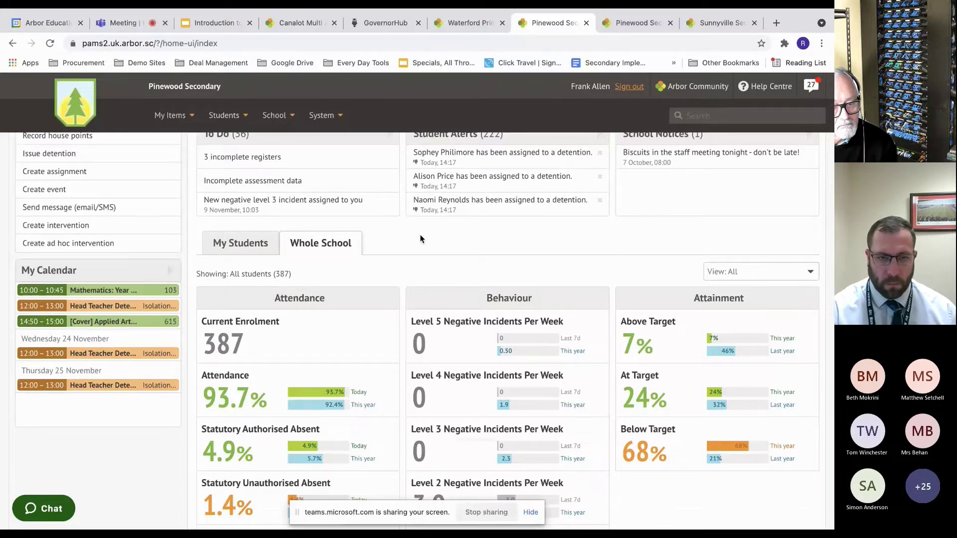
{"action": "left_click", "coordinate": [251, 244]}
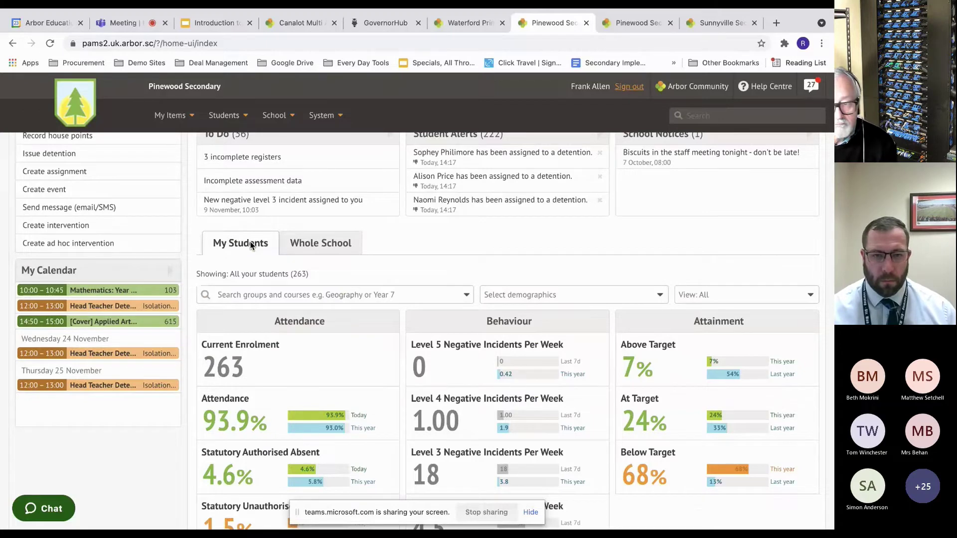
Hide the Behaviour and Attainment statistics so that the My Students area shows only Attendance.
{"action": "left_click", "coordinate": [750, 295]}
{"action": "left_click", "coordinate": [728, 341]}
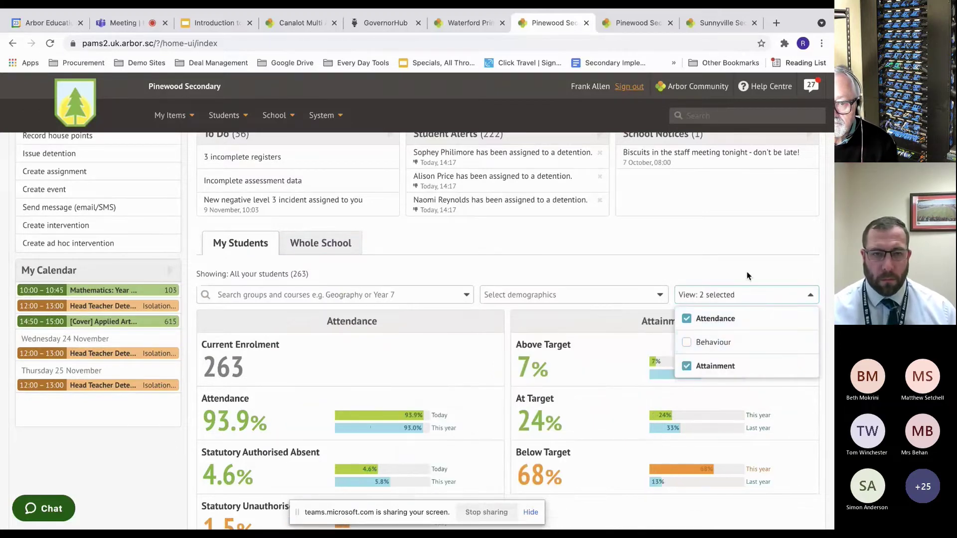
{"action": "left_click", "coordinate": [726, 366]}
{"action": "left_click", "coordinate": [676, 304]}
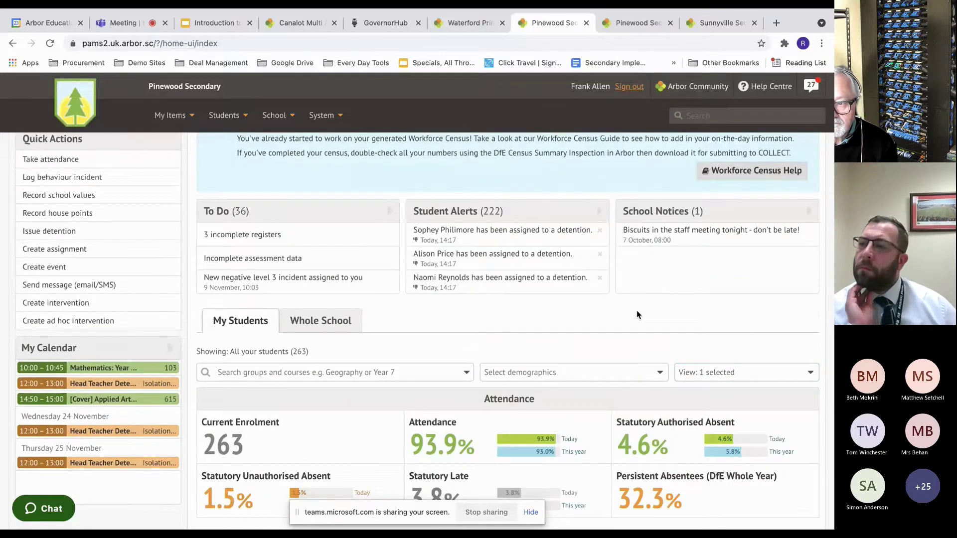
Filter the My Students statistics by the Science group.
{"action": "left_click", "coordinate": [376, 368]}
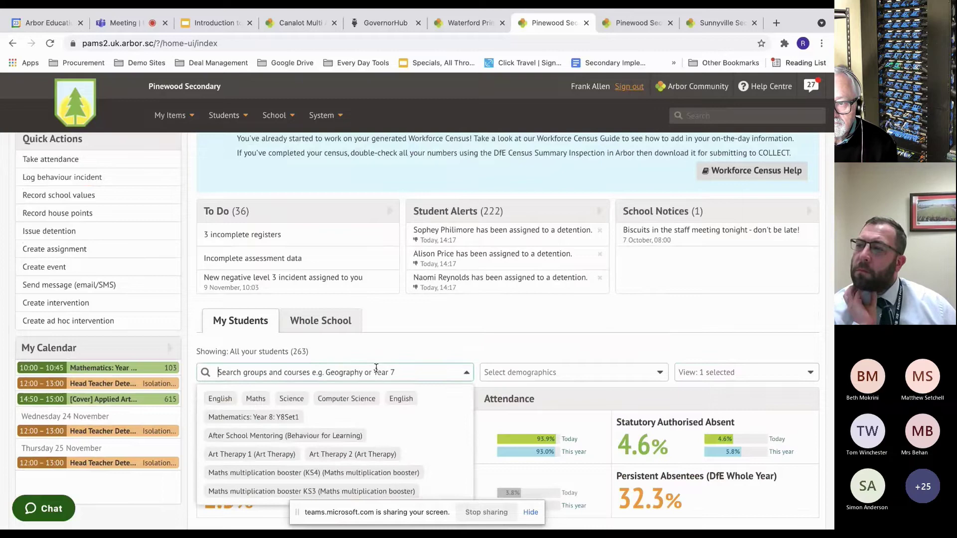
{"action": "left_click", "coordinate": [289, 399]}
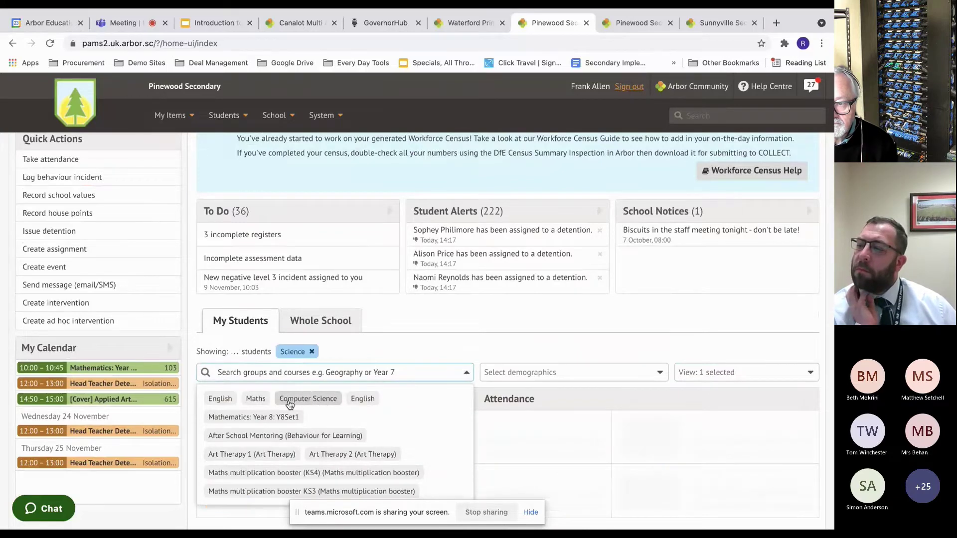
{"action": "left_click", "coordinate": [436, 321]}
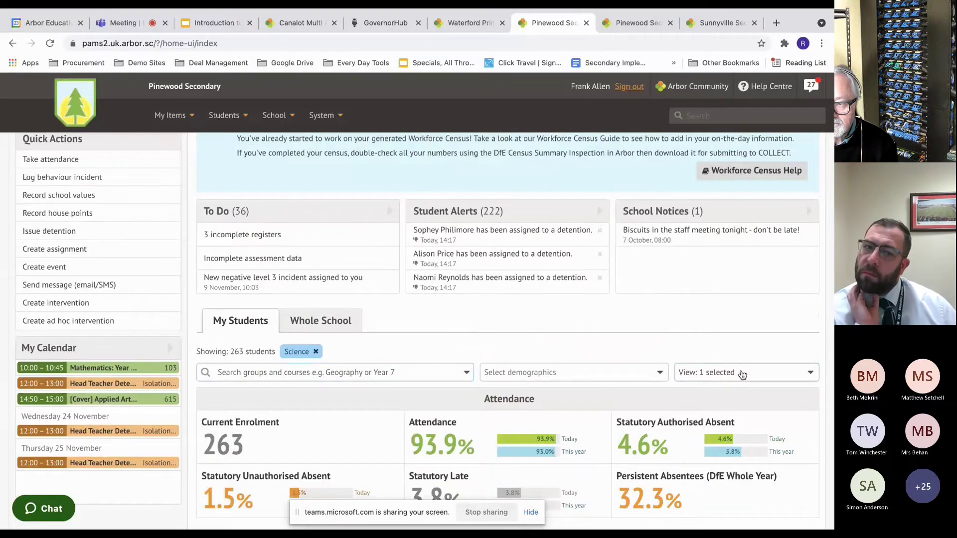
Add Attainment to the displayed Science student statistics and review the figures alongside Attendance.
{"action": "left_click", "coordinate": [743, 372]}
{"action": "left_click", "coordinate": [729, 443]}
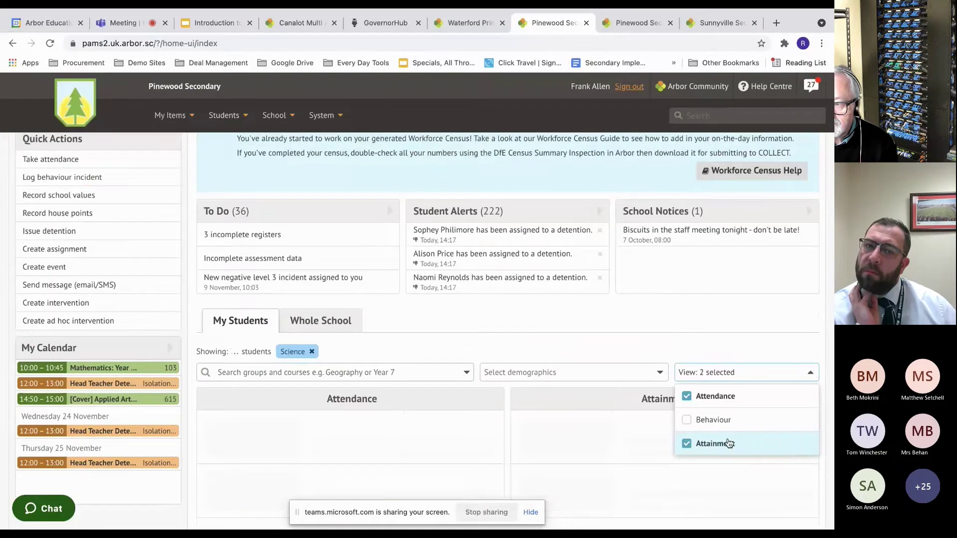
{"action": "left_click", "coordinate": [656, 316]}
{"action": "scroll", "coordinate": [656, 315], "scroll_direction": "down", "scroll_amount": 2}
{"action": "scroll", "coordinate": [656, 316], "scroll_direction": "down", "scroll_amount": 1}
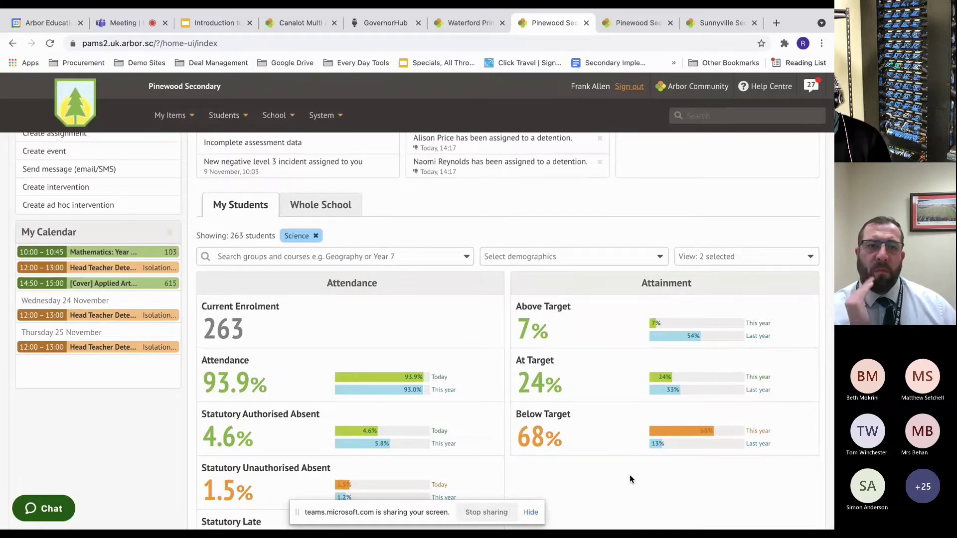
{"action": "scroll", "coordinate": [629, 479], "scroll_direction": "down", "scroll_amount": 1}
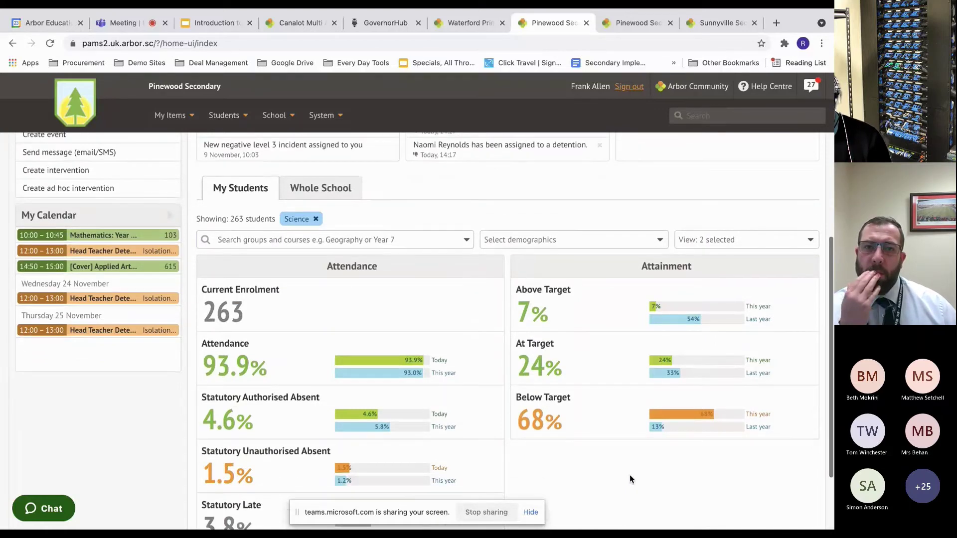
{"action": "scroll", "coordinate": [629, 474], "scroll_direction": "down", "scroll_amount": 1}
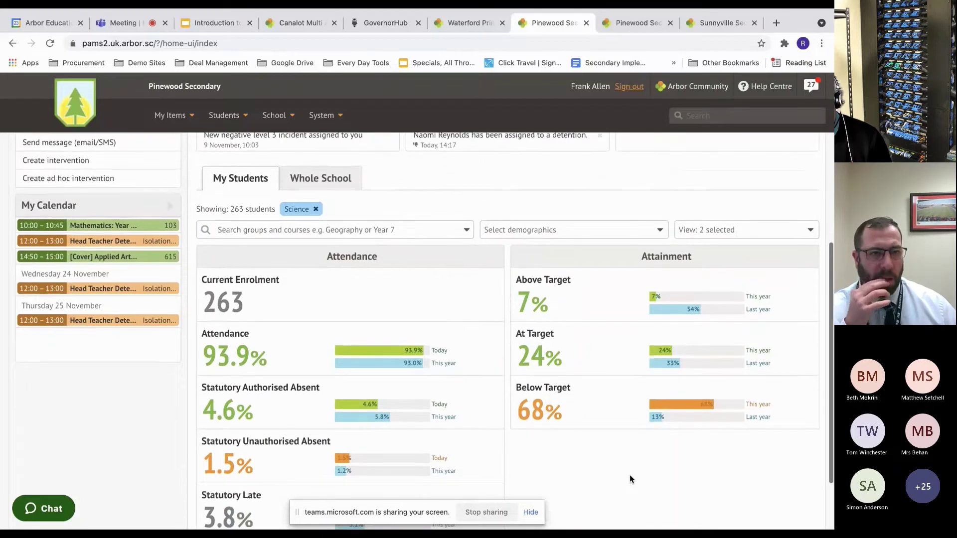
Include Behaviour in the Science student statistics so that all three categories are displayed.
{"action": "left_click", "coordinate": [722, 232]}
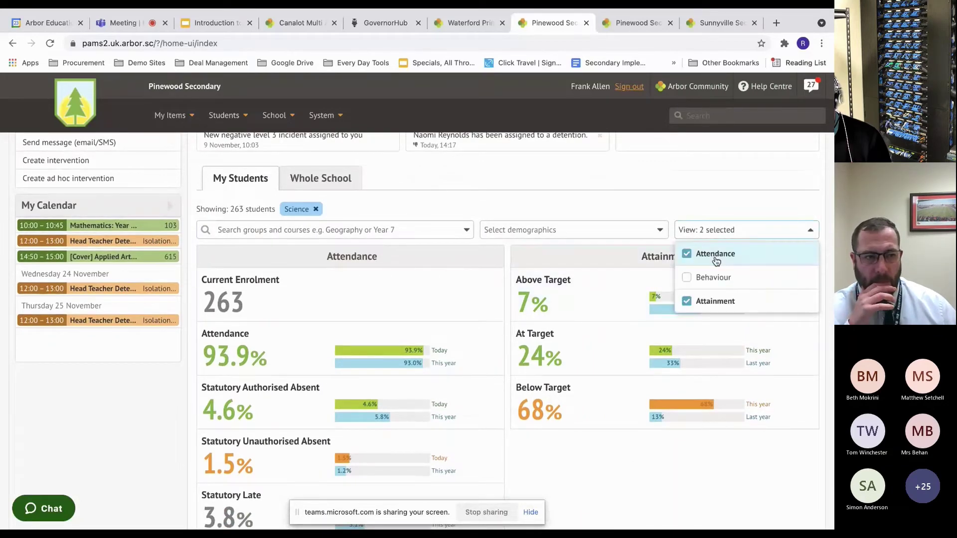
{"action": "left_click", "coordinate": [718, 276]}
{"action": "left_click", "coordinate": [597, 174]}
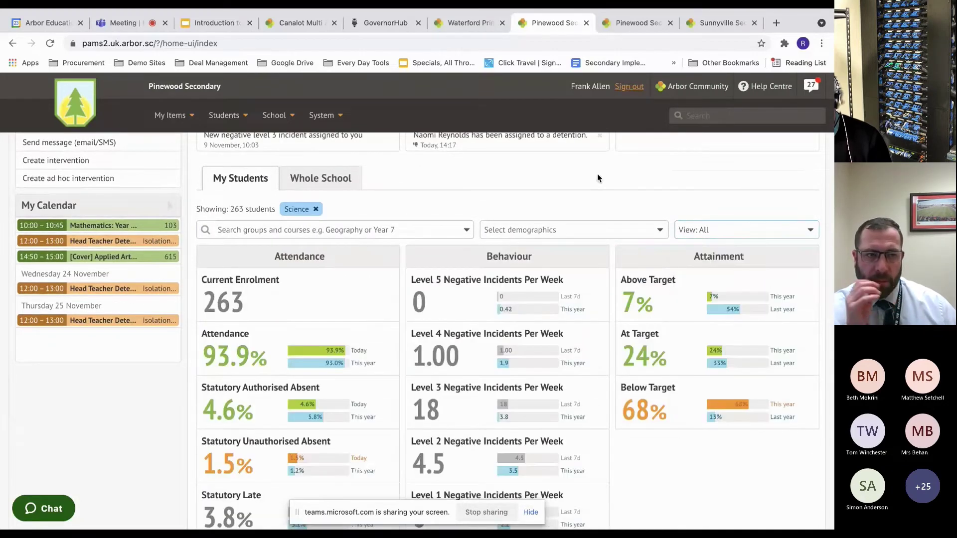
Narrow the Science group's student statistics to Pupil Premium students and review the filtered figures.
{"action": "left_click", "coordinate": [358, 232]}
{"action": "left_click", "coordinate": [523, 230]}
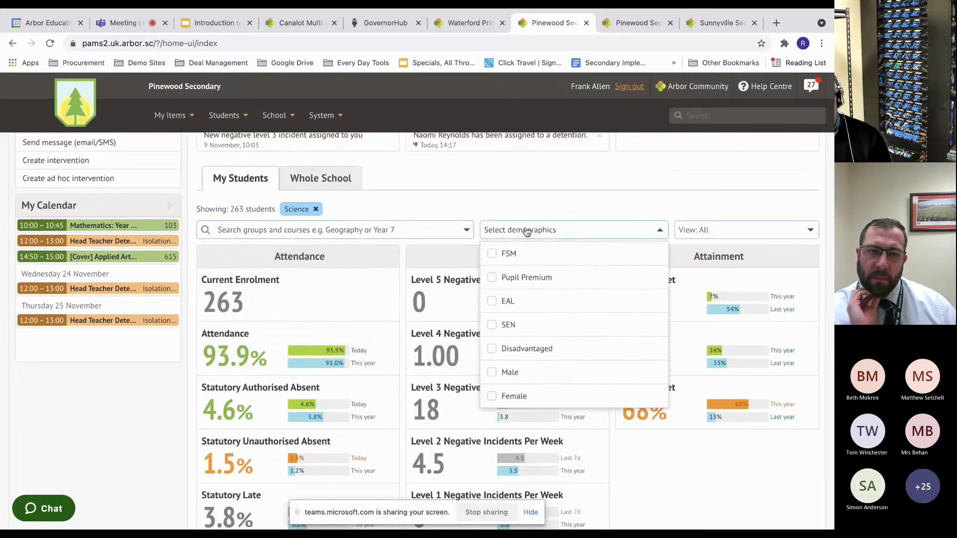
{"action": "left_click", "coordinate": [552, 278]}
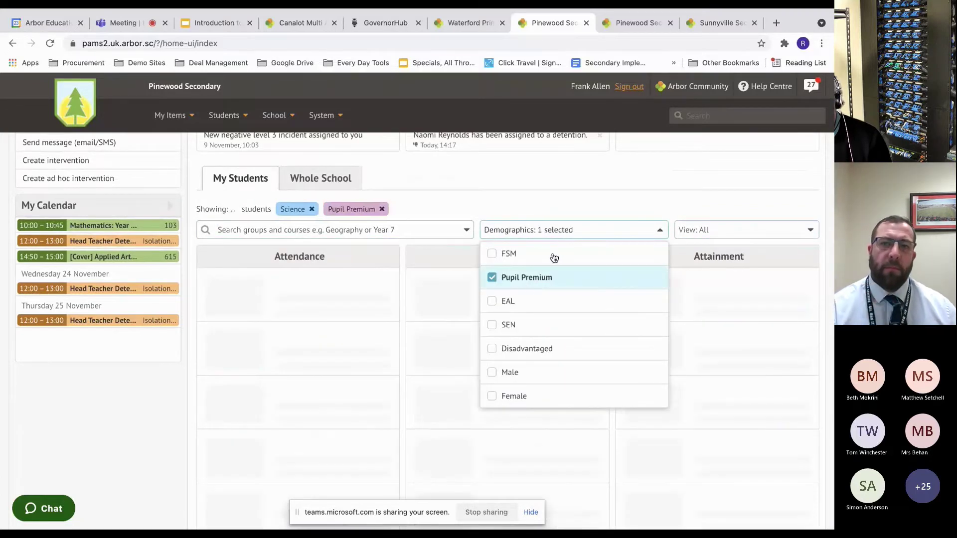
{"action": "left_click", "coordinate": [514, 179]}
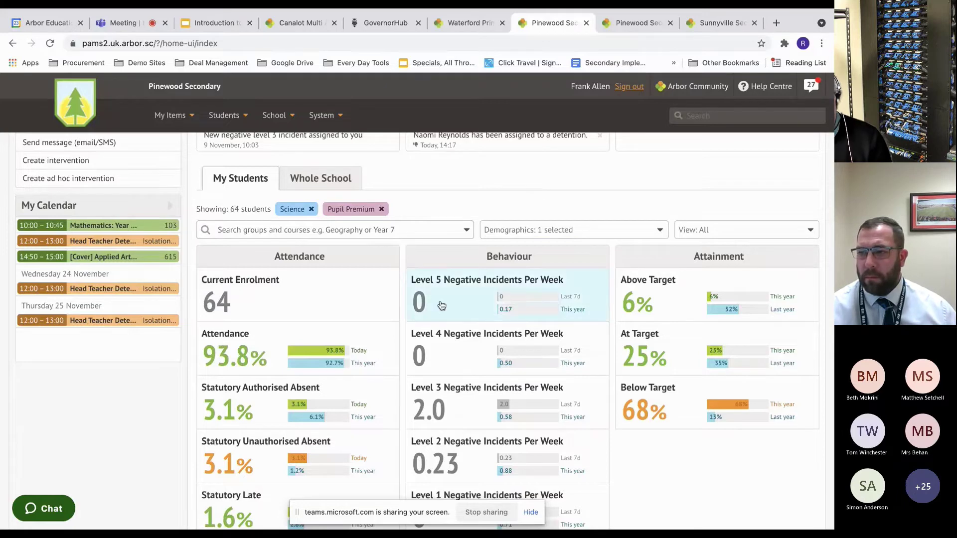
Clear the Pupil Premium and Science filters from the My Students statistics and check the available groups and courses.
{"action": "left_click", "coordinate": [381, 209]}
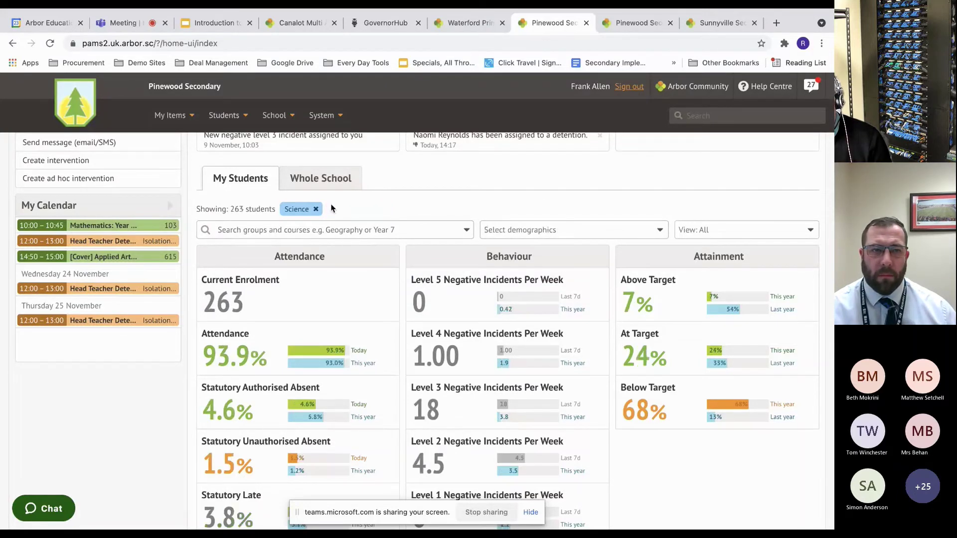
{"action": "left_click", "coordinate": [324, 209]}
{"action": "left_click", "coordinate": [329, 231]}
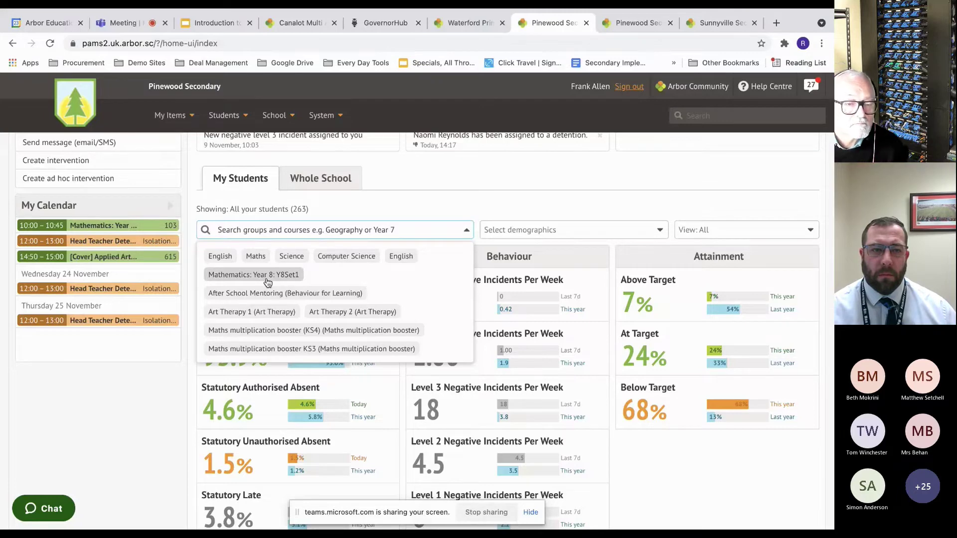
{"action": "left_click", "coordinate": [432, 169]}
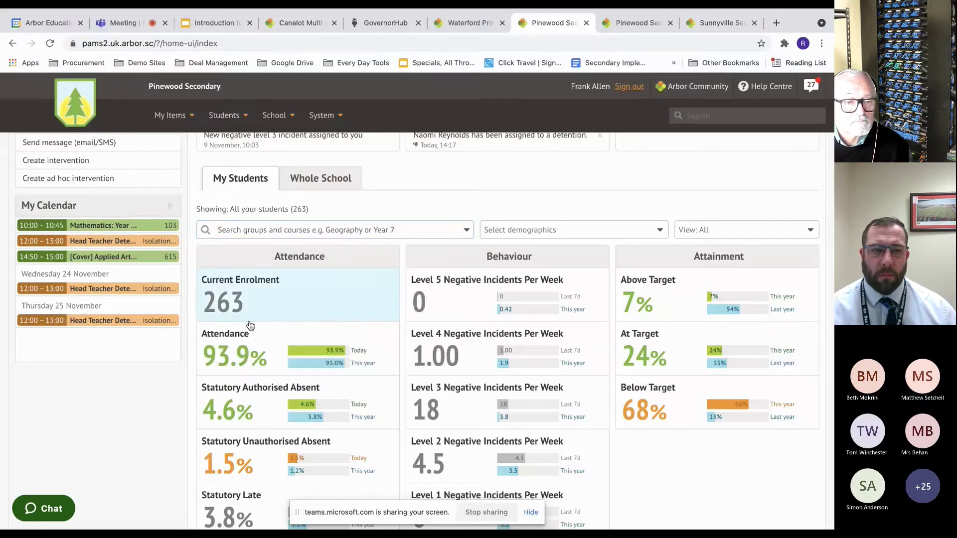
Open the Attendance Dashboard from the homepage Attendance statistic and sort the student groups by lowest average this year.
{"action": "left_click", "coordinate": [261, 337]}
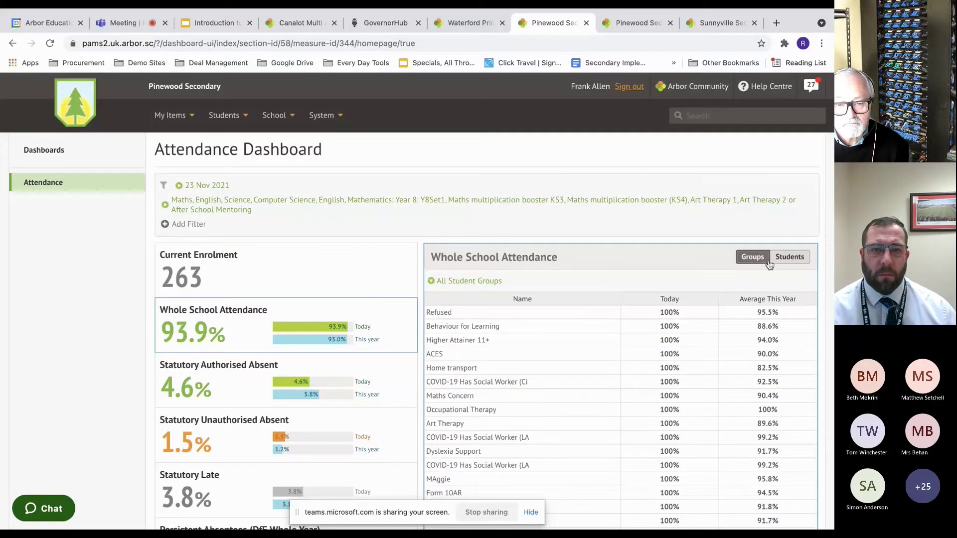
{"action": "left_click", "coordinate": [807, 299]}
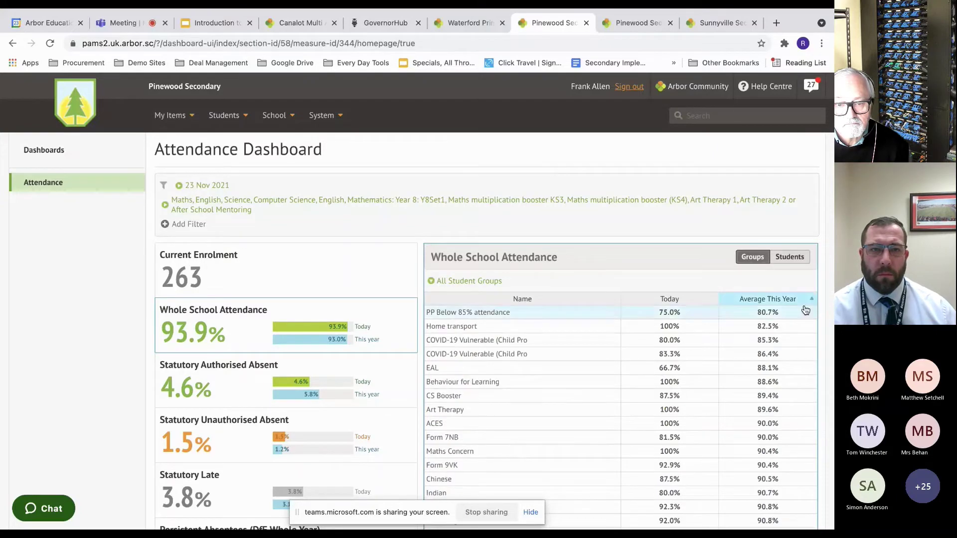
{"action": "mouse_move", "coordinate": [805, 310]}
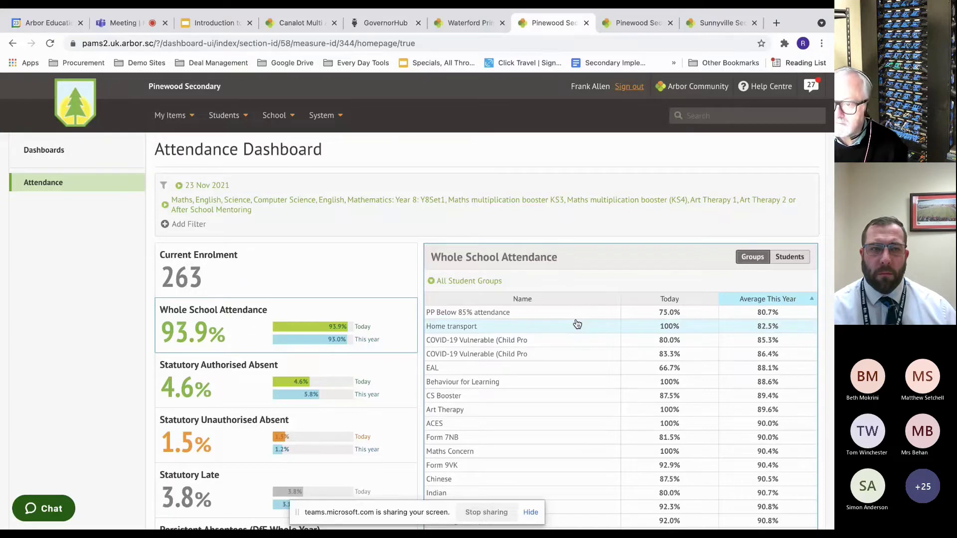
View the Whole School Attendance breakdown by Year Group and by Gender.
{"action": "left_click", "coordinate": [487, 281]}
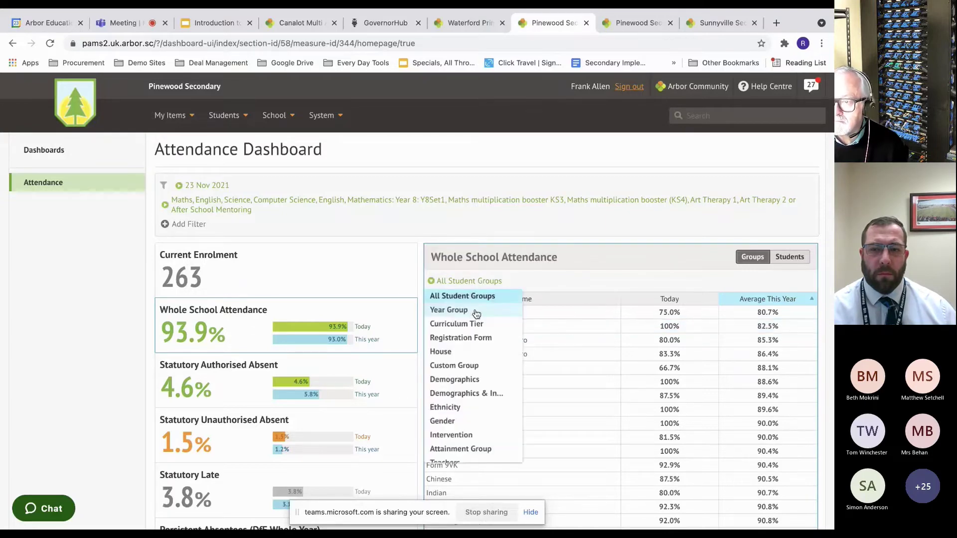
{"action": "left_click", "coordinate": [476, 308]}
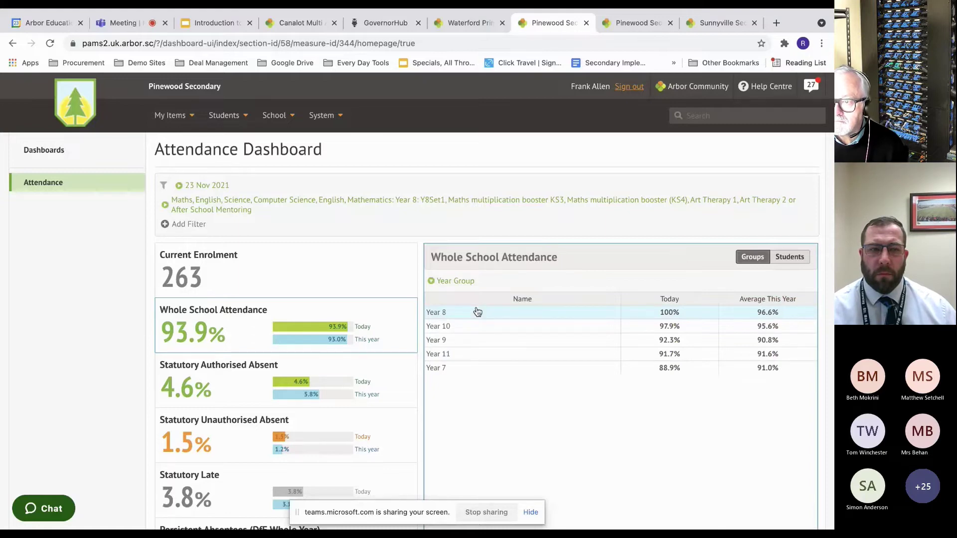
{"action": "left_click", "coordinate": [458, 282]}
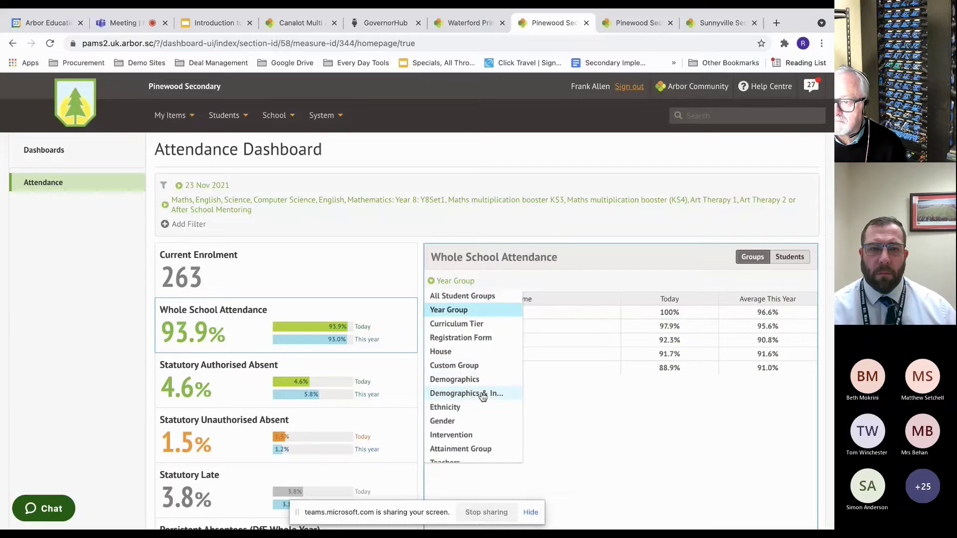
{"action": "left_click", "coordinate": [483, 421]}
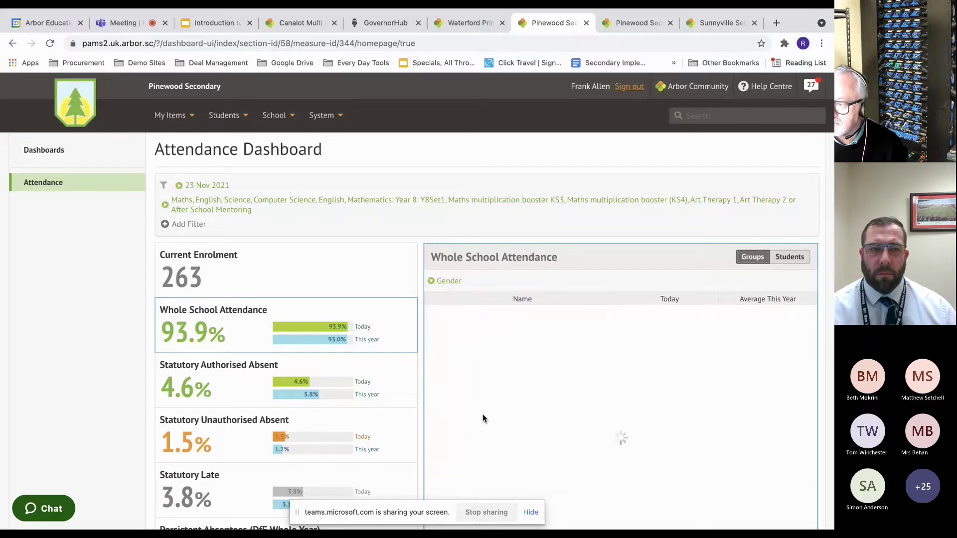
Drill into the Maths Concern custom group in the Whole School Attendance table and list its individual students.
{"action": "left_click", "coordinate": [457, 282]}
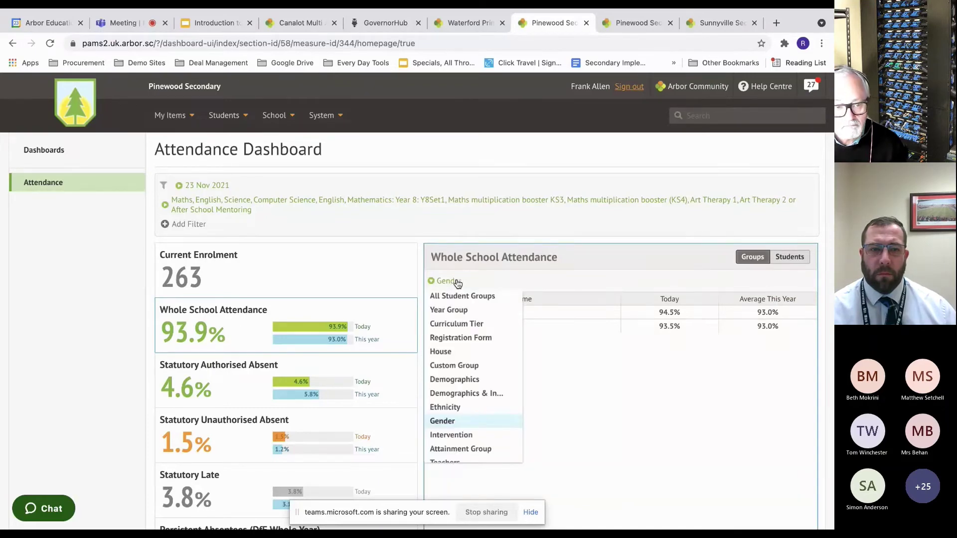
{"action": "left_click", "coordinate": [479, 366]}
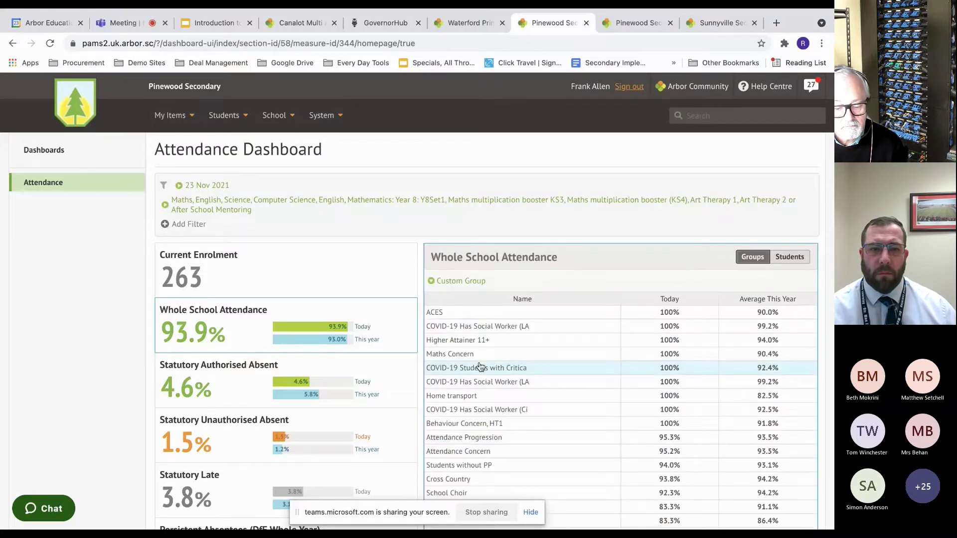
{"action": "scroll", "coordinate": [514, 400], "scroll_direction": "down", "scroll_amount": 1}
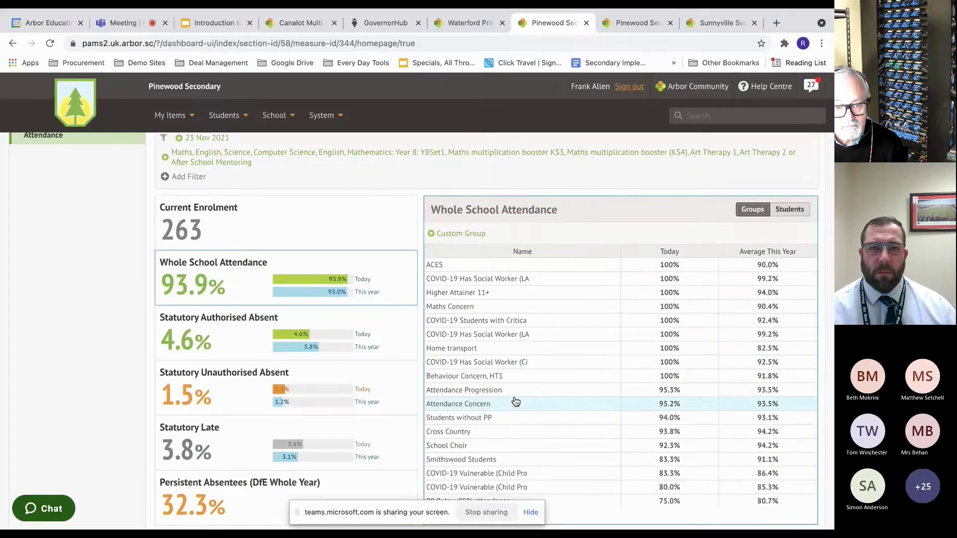
{"action": "scroll", "coordinate": [516, 401], "scroll_direction": "up", "scroll_amount": 1}
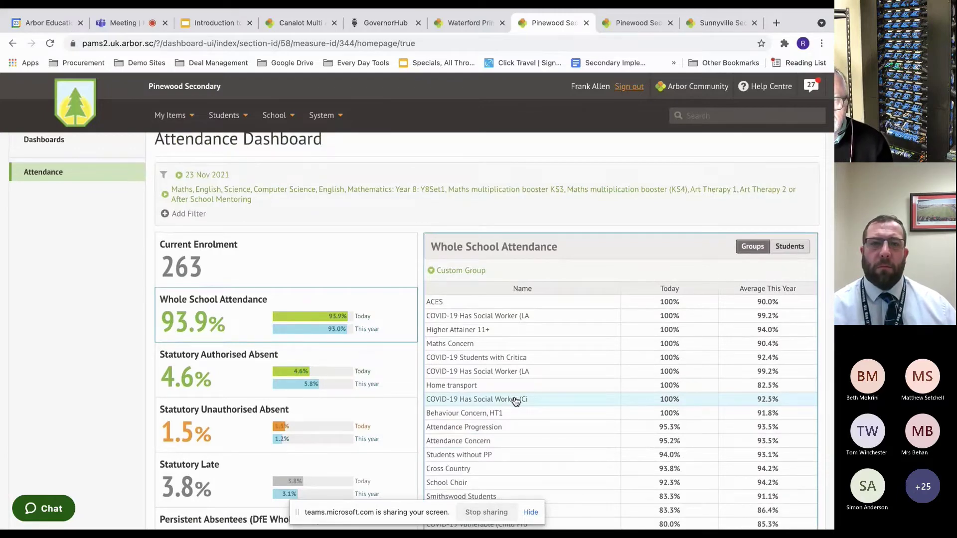
{"action": "left_click", "coordinate": [477, 349]}
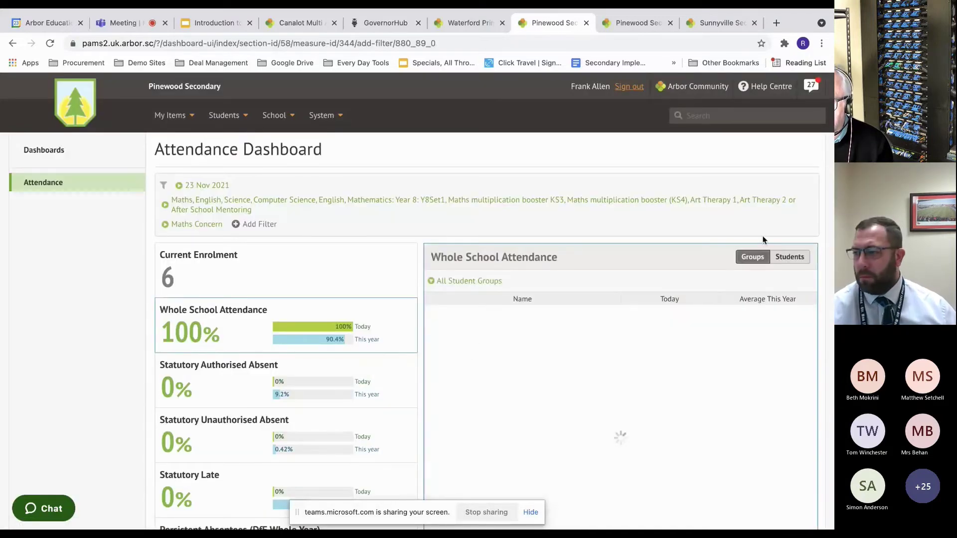
{"action": "left_click", "coordinate": [789, 257]}
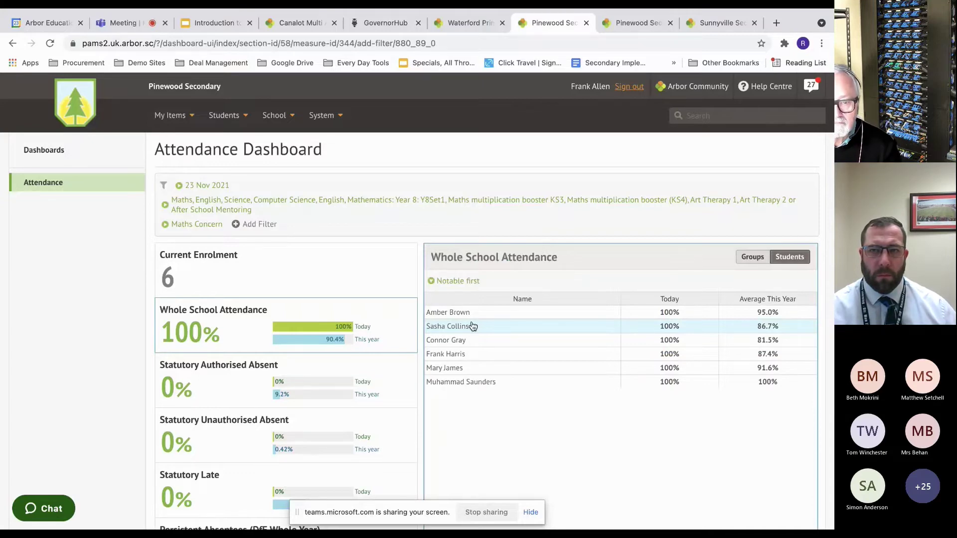
Open the Behaviour Setup page from the student behaviour area.
{"action": "left_click", "coordinate": [224, 115]}
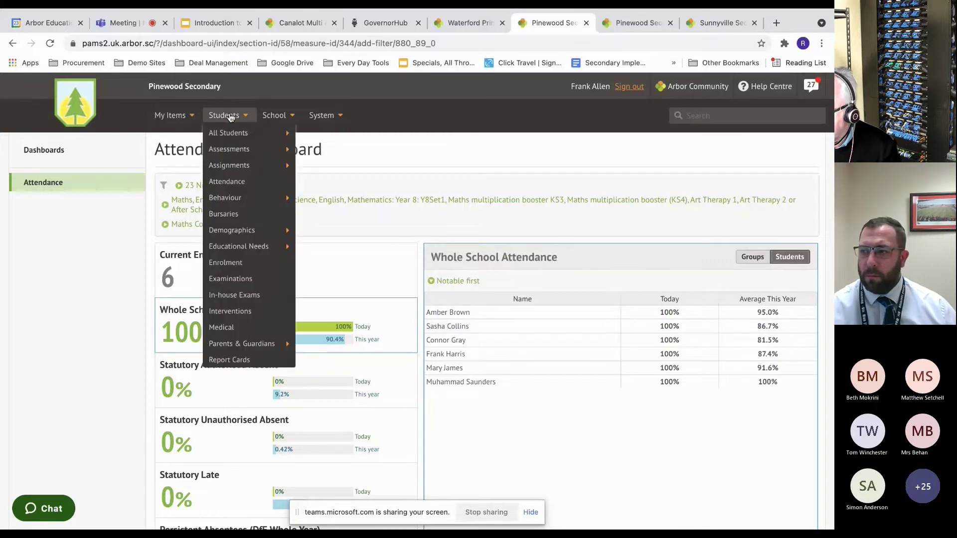
{"action": "mouse_move", "coordinate": [244, 200]}
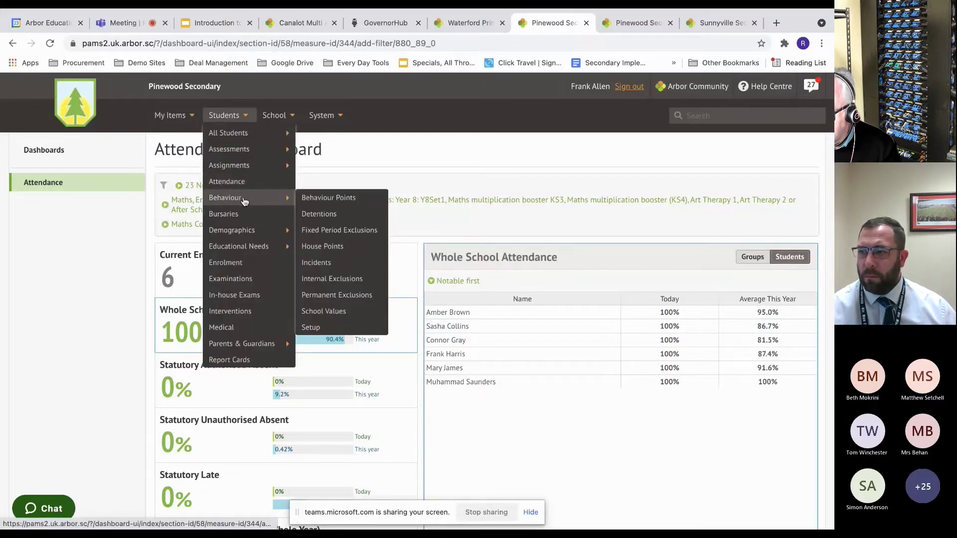
{"action": "left_click", "coordinate": [321, 325]}
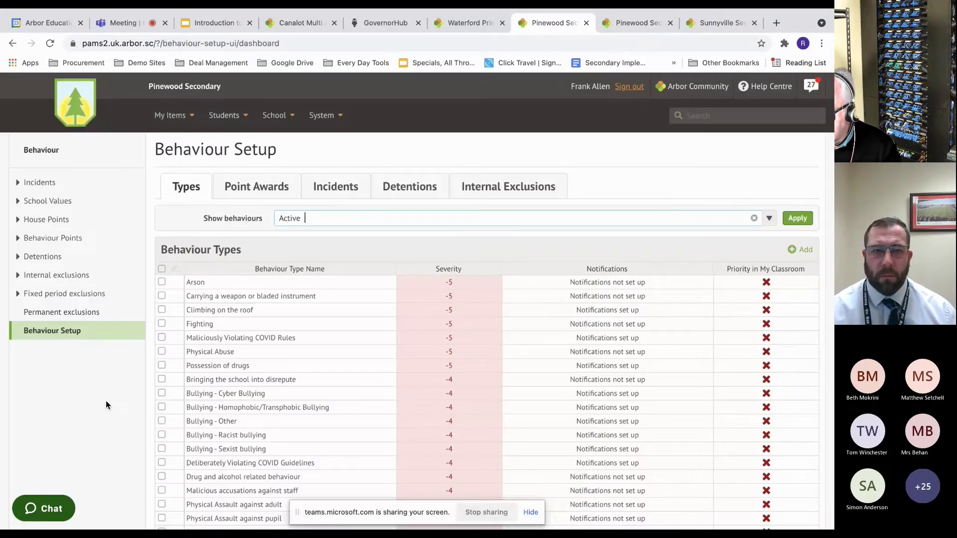
Inspect the Add Behaviour form without saving anything and review the list of behaviour types with their severities and notifications.
{"action": "scroll", "coordinate": [105, 405], "scroll_direction": "down", "scroll_amount": 2}
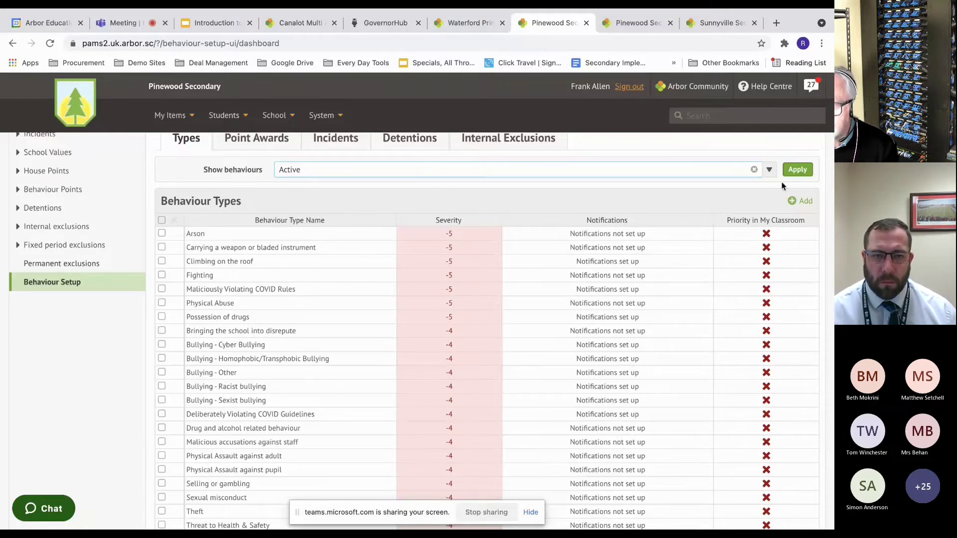
{"action": "left_click", "coordinate": [804, 203]}
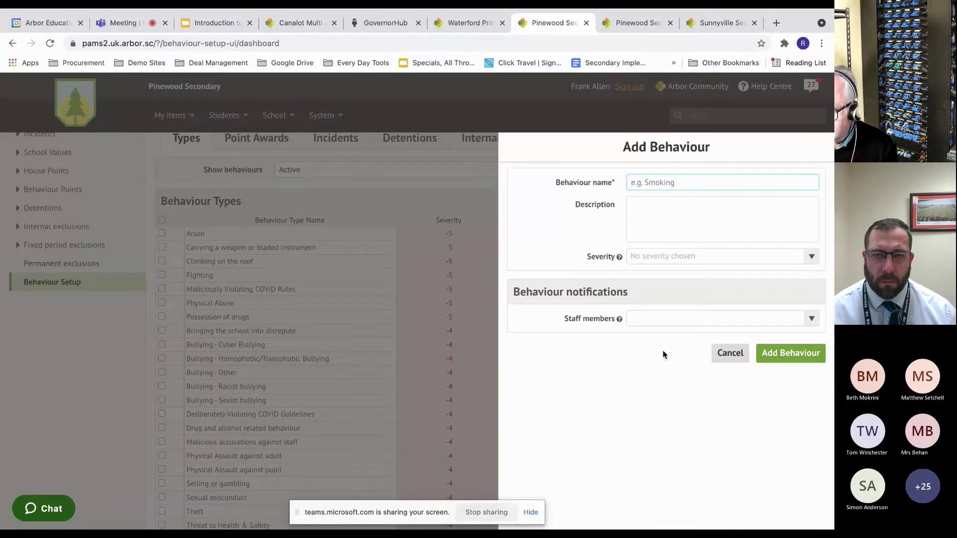
{"action": "left_click", "coordinate": [729, 354]}
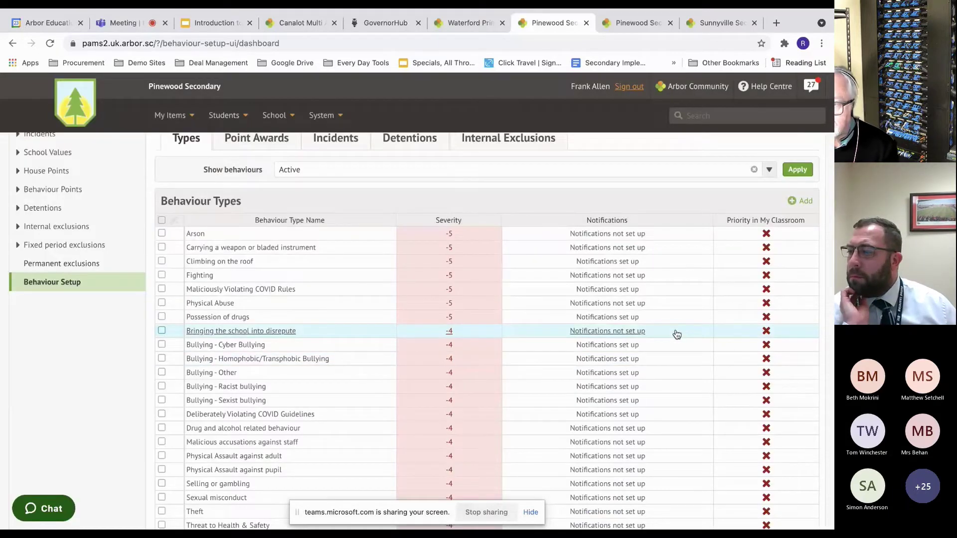
{"action": "scroll", "coordinate": [676, 334], "scroll_direction": "down", "scroll_amount": 7}
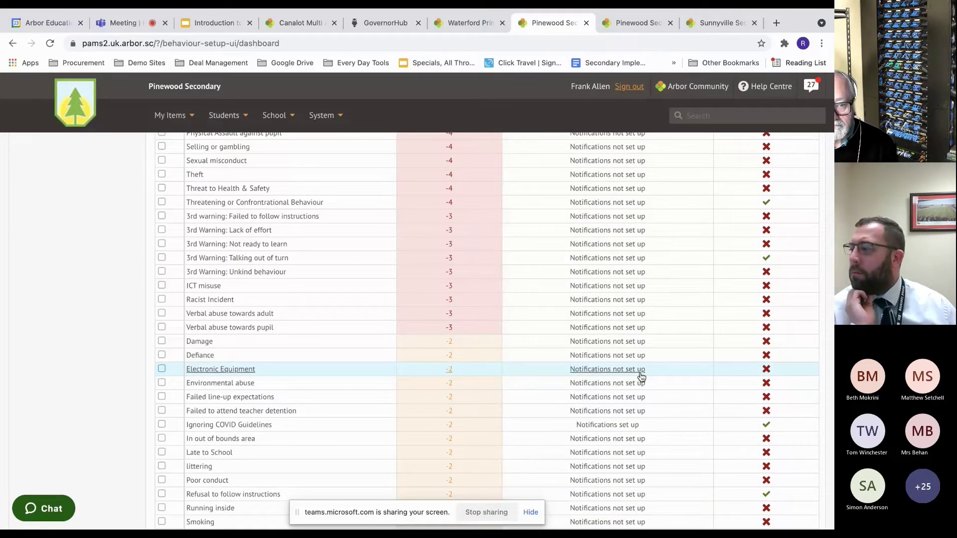
{"action": "scroll", "coordinate": [641, 377], "scroll_direction": "down", "scroll_amount": 6}
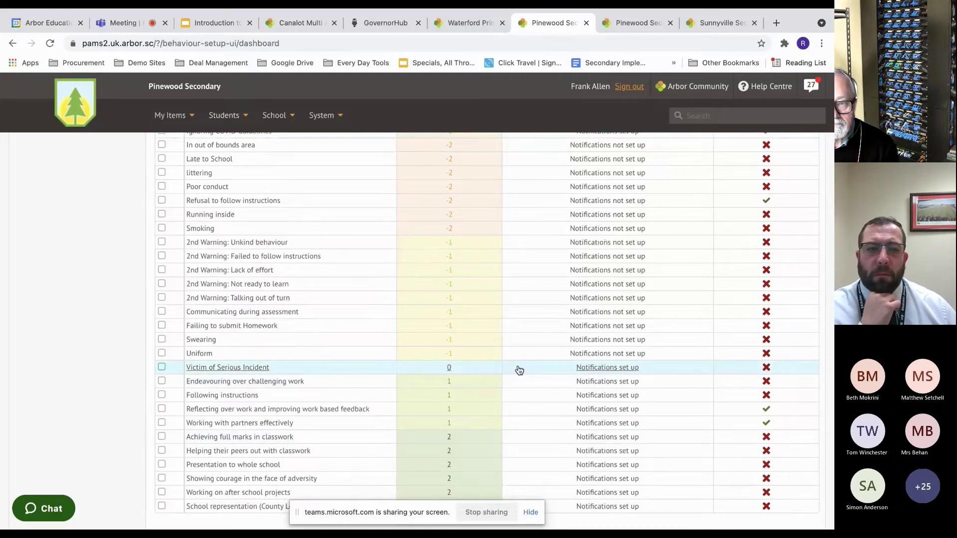
{"action": "scroll", "coordinate": [519, 370], "scroll_direction": "up", "scroll_amount": 15}
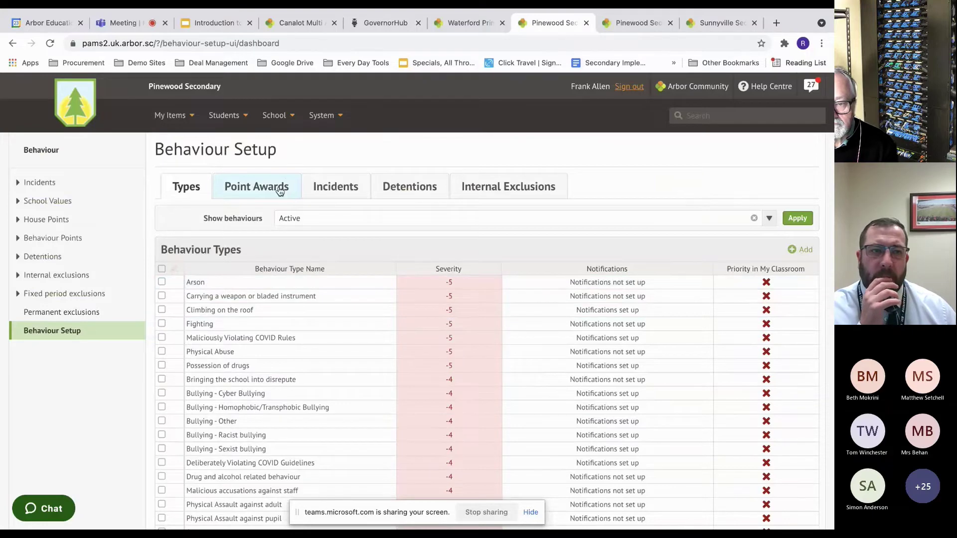
Open the Incident Workflows and examine the workflow options for Level 2 Negative incidents.
{"action": "left_click", "coordinate": [335, 197]}
{"action": "left_click", "coordinate": [207, 245]}
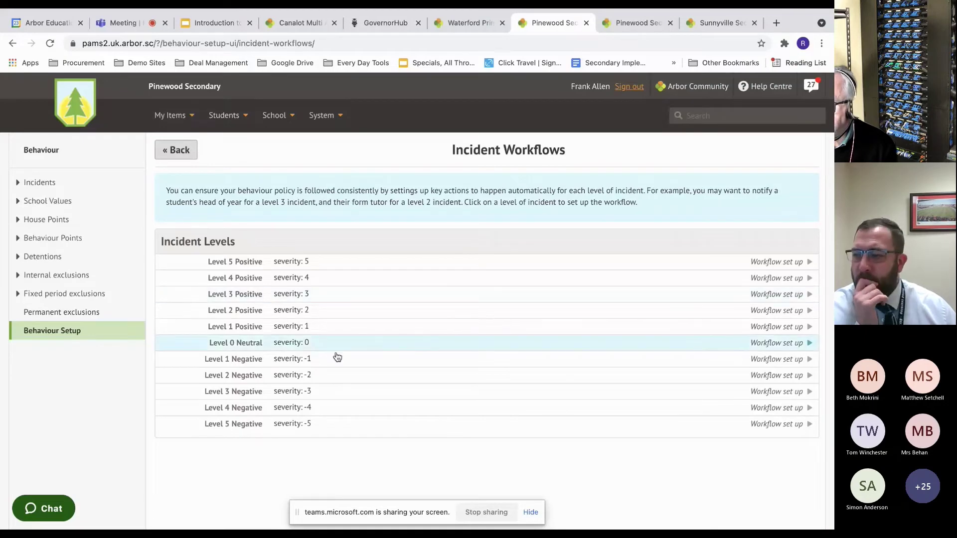
{"action": "left_click", "coordinate": [347, 375]}
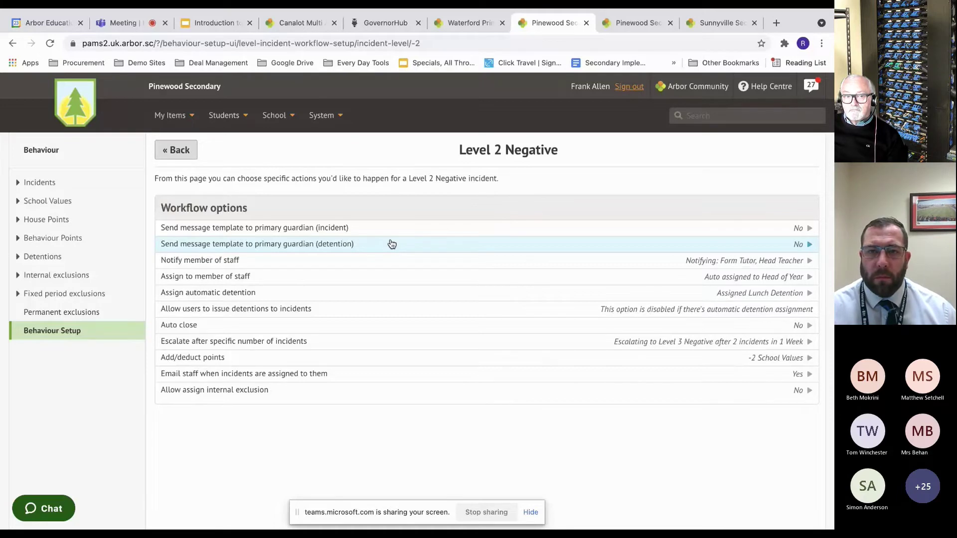
Switch to the Sunnyville Secondary Academy parent portal and review the child's statistics, consultations, assignments, accounts and activities.
{"action": "left_click", "coordinate": [706, 23]}
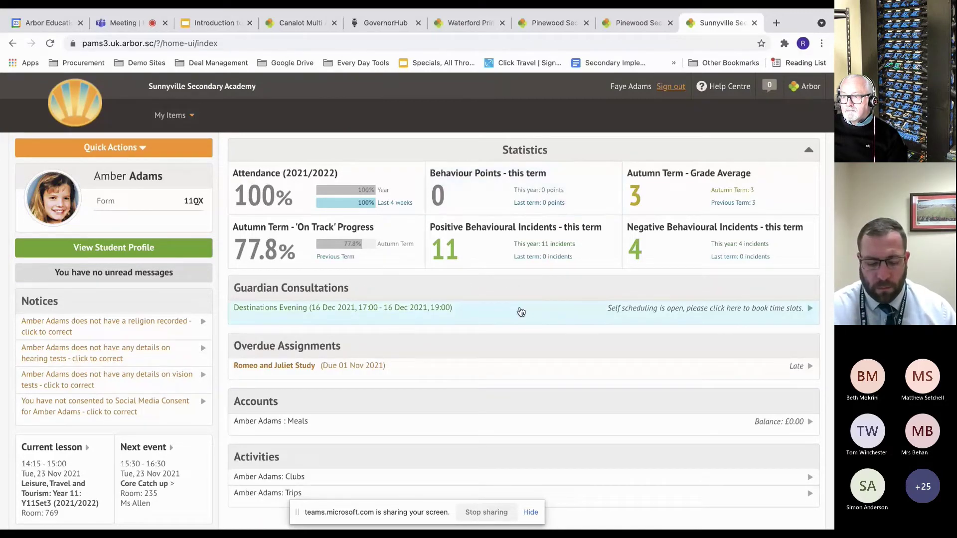
{"action": "scroll", "coordinate": [433, 326], "scroll_direction": "down", "scroll_amount": 1}
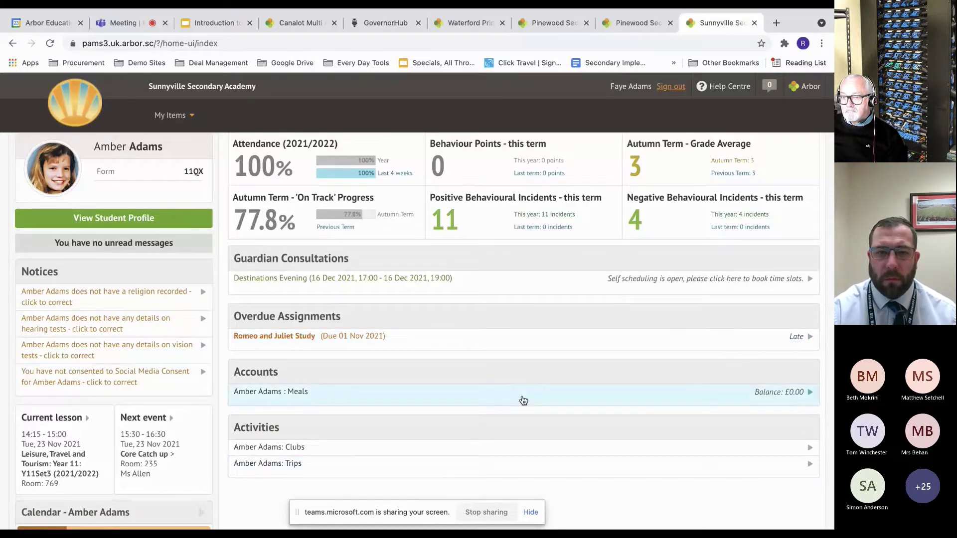
{"action": "scroll", "coordinate": [522, 396], "scroll_direction": "up", "scroll_amount": 1}
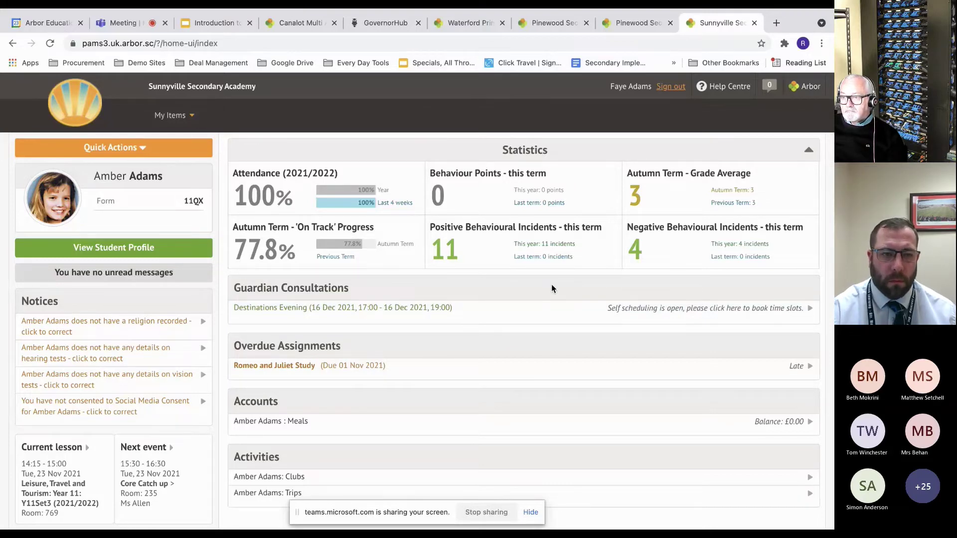
Open the child's student profile from the parent portal and examine the personal, contact and guardian details.
{"action": "left_click", "coordinate": [174, 253]}
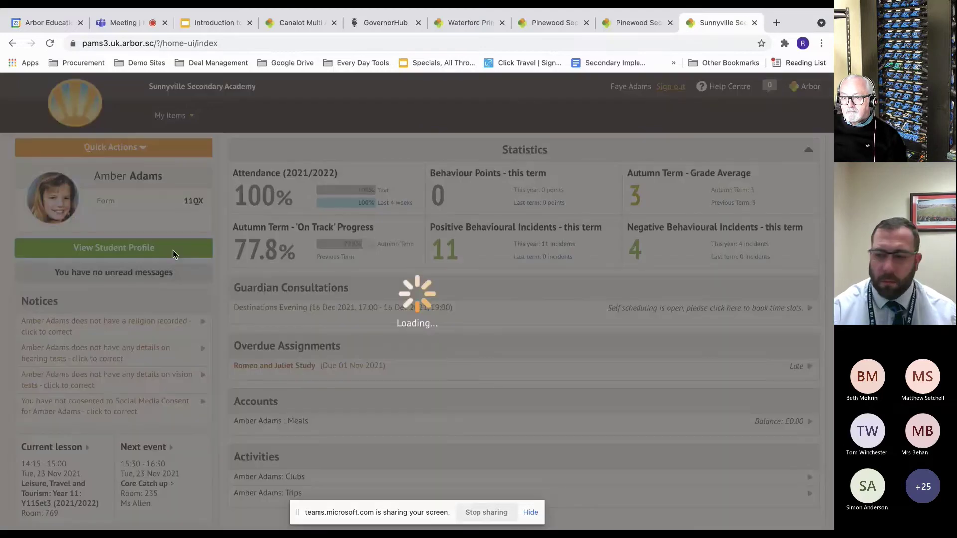
{"action": "scroll", "coordinate": [388, 408], "scroll_direction": "down", "scroll_amount": 5}
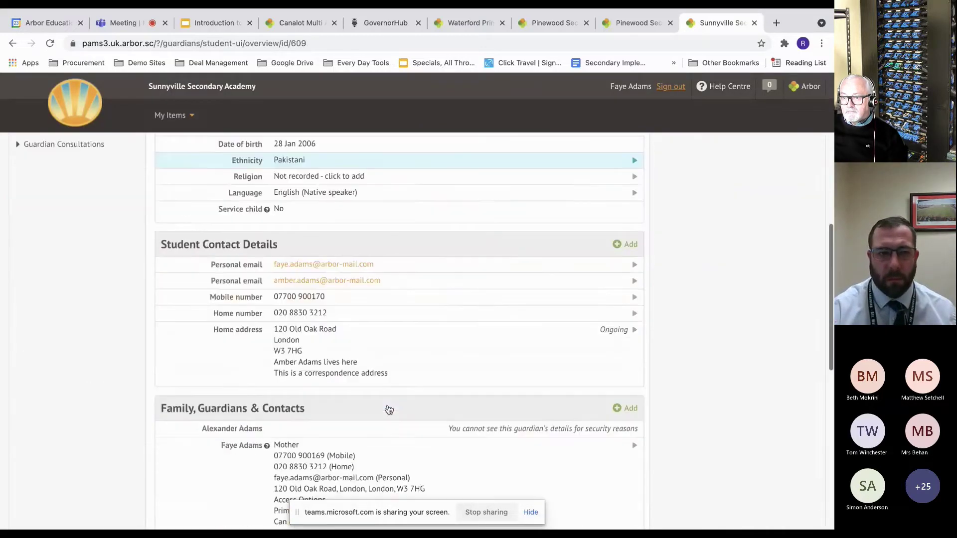
Examine the child's guardian, travel, meal, previous school, medical and consent sections, and return to the parent portal homepage.
{"action": "scroll", "coordinate": [388, 409], "scroll_direction": "down", "scroll_amount": 2}
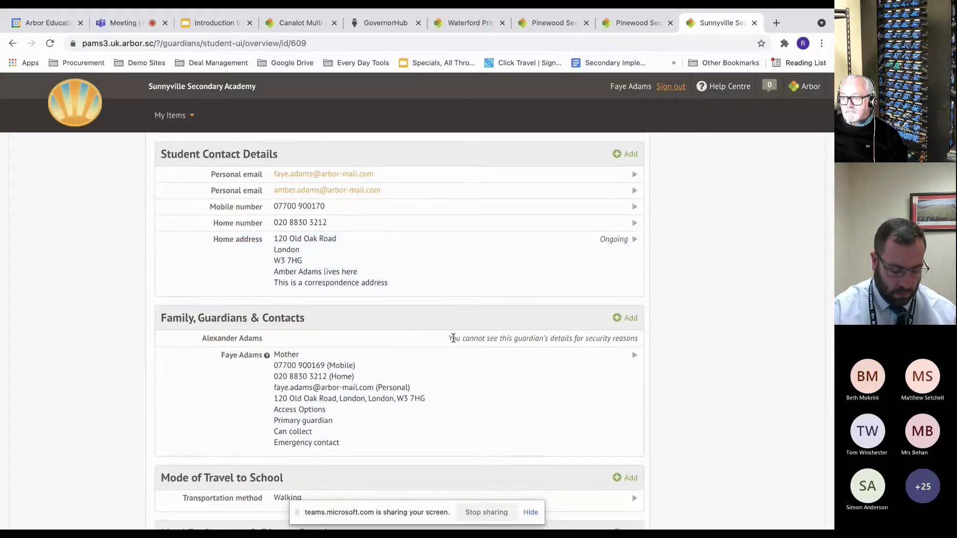
{"action": "scroll", "coordinate": [453, 337], "scroll_direction": "down", "scroll_amount": 3}
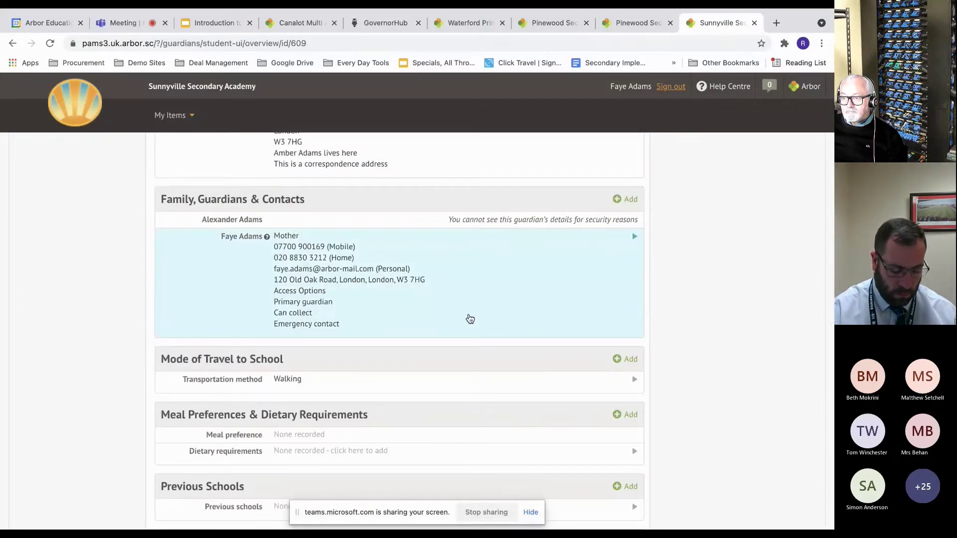
{"action": "scroll", "coordinate": [470, 319], "scroll_direction": "up", "scroll_amount": 3}
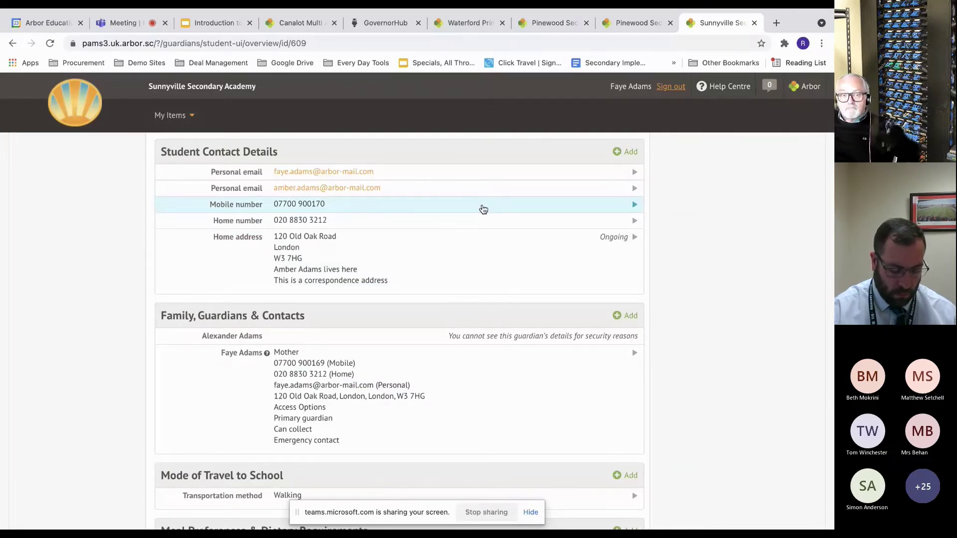
{"action": "scroll", "coordinate": [498, 335], "scroll_direction": "down", "scroll_amount": 5}
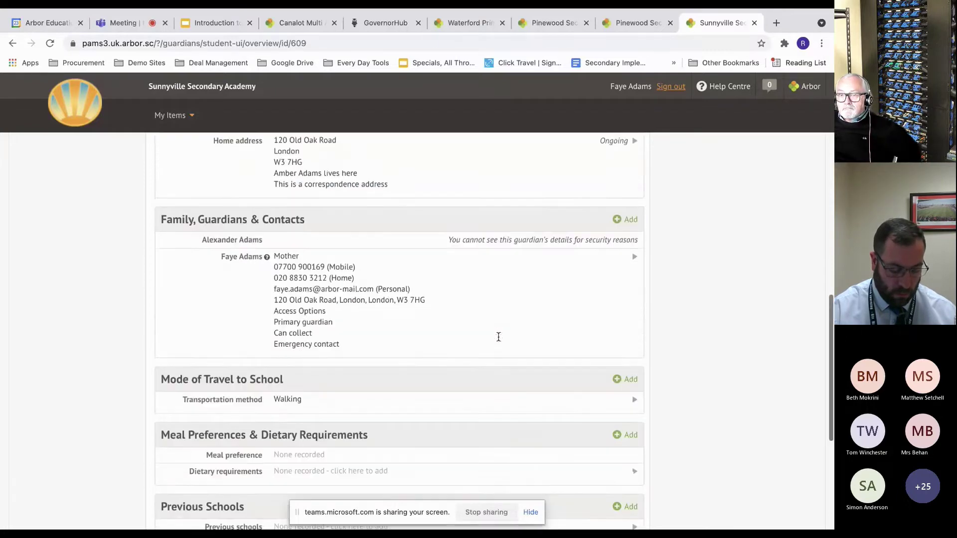
{"action": "scroll", "coordinate": [466, 370], "scroll_direction": "down", "scroll_amount": 2}
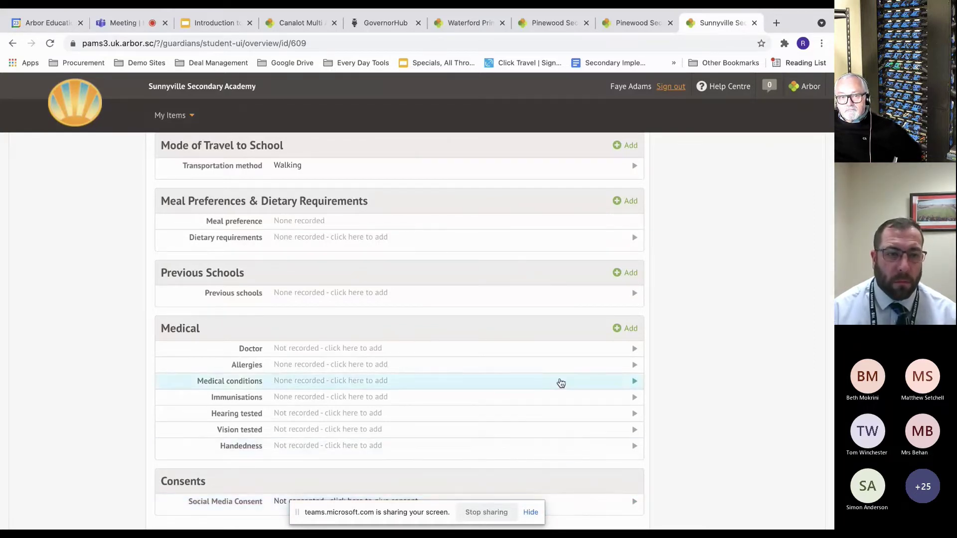
{"action": "scroll", "coordinate": [560, 382], "scroll_direction": "up", "scroll_amount": 12}
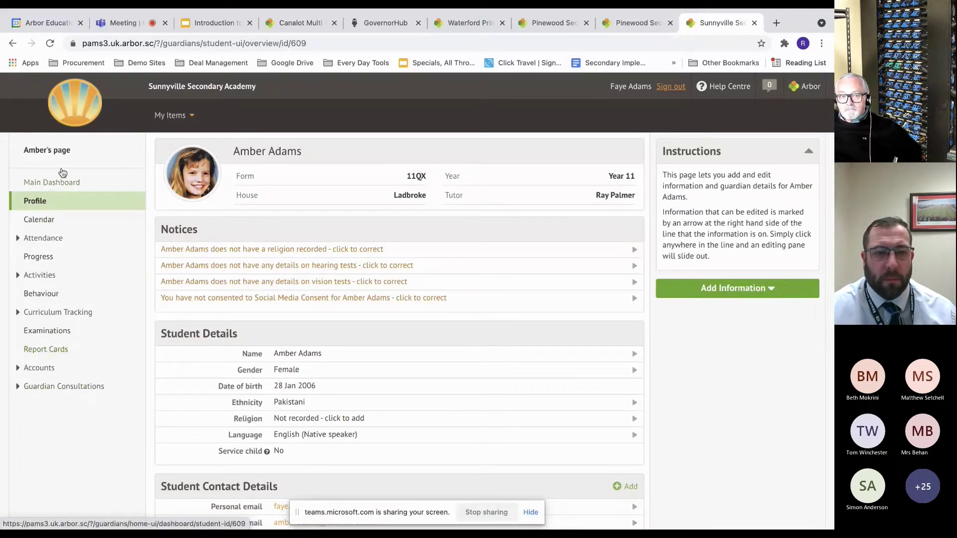
{"action": "left_click", "coordinate": [87, 105]}
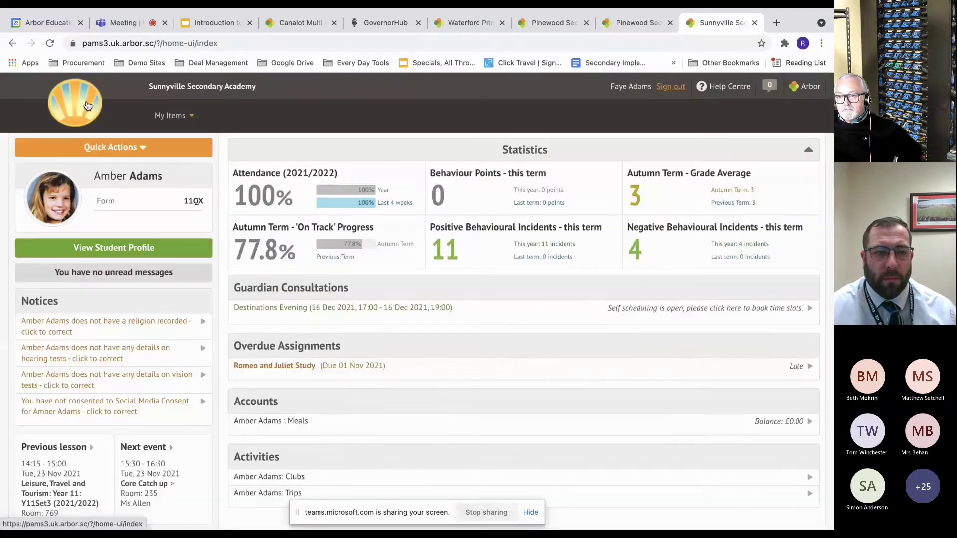
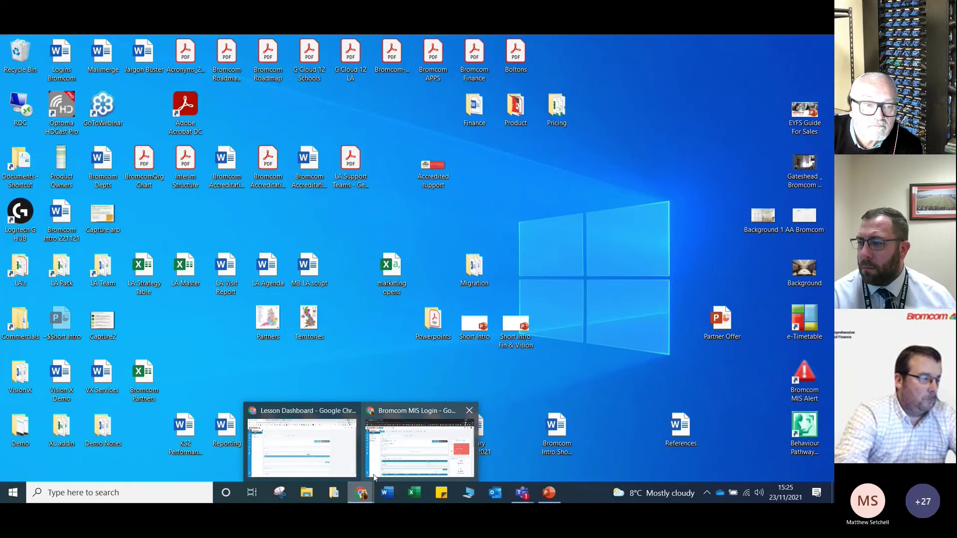
Switch to Bromcom and inspect the Overview dashboard and its widget settings, closing the settings without saving.
{"action": "left_click", "coordinate": [301, 446]}
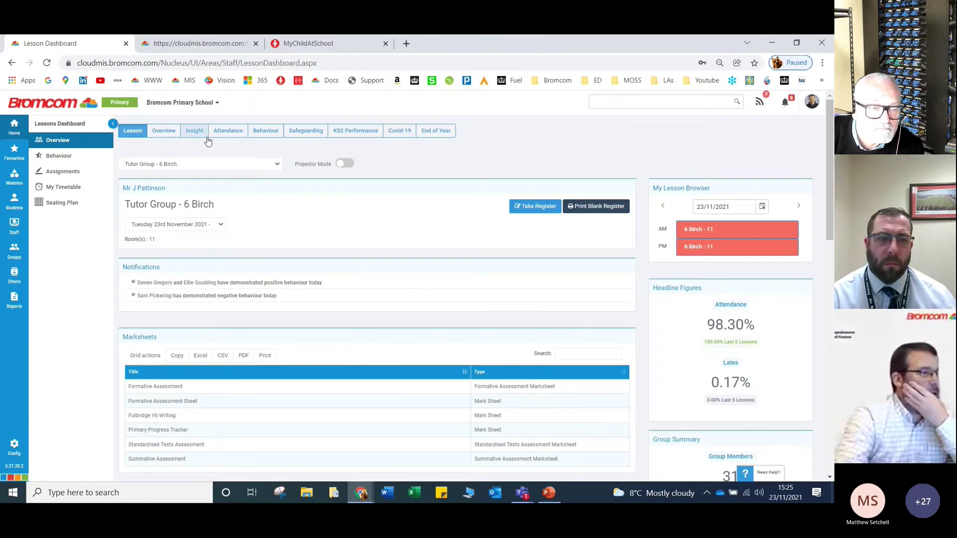
{"action": "left_click", "coordinate": [168, 132]}
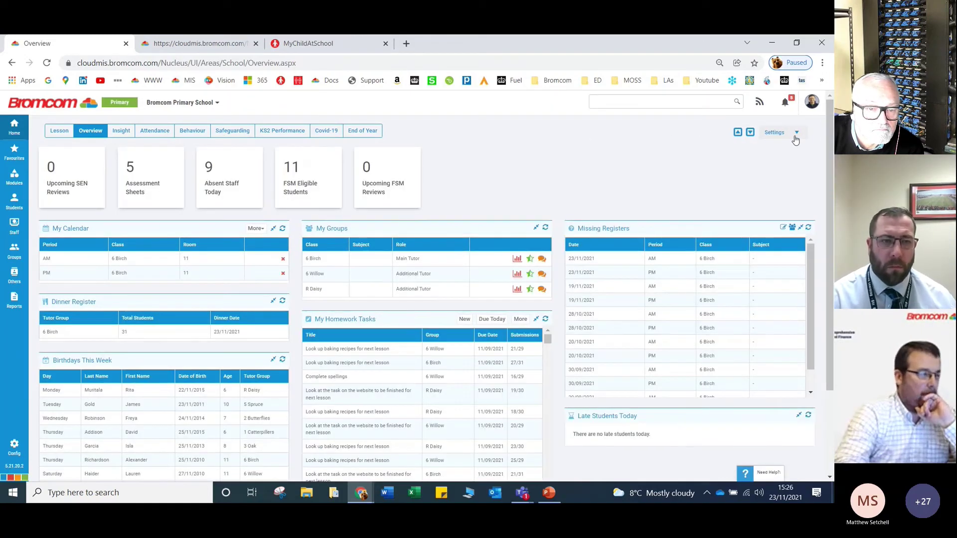
{"action": "left_click", "coordinate": [795, 136]}
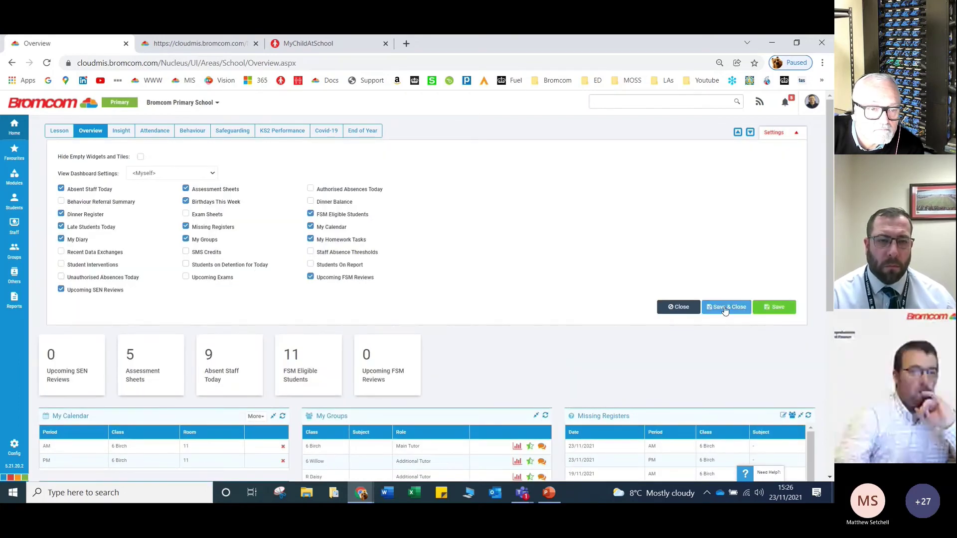
{"action": "left_click", "coordinate": [679, 306]}
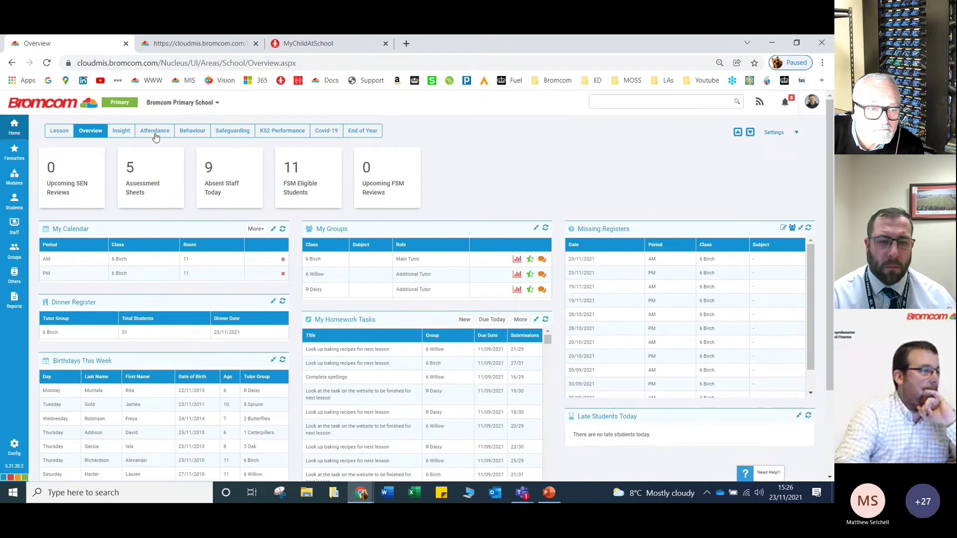
Open the Attendance dashboard and view the roles available for switching, without changing the current role.
{"action": "left_click", "coordinate": [154, 131]}
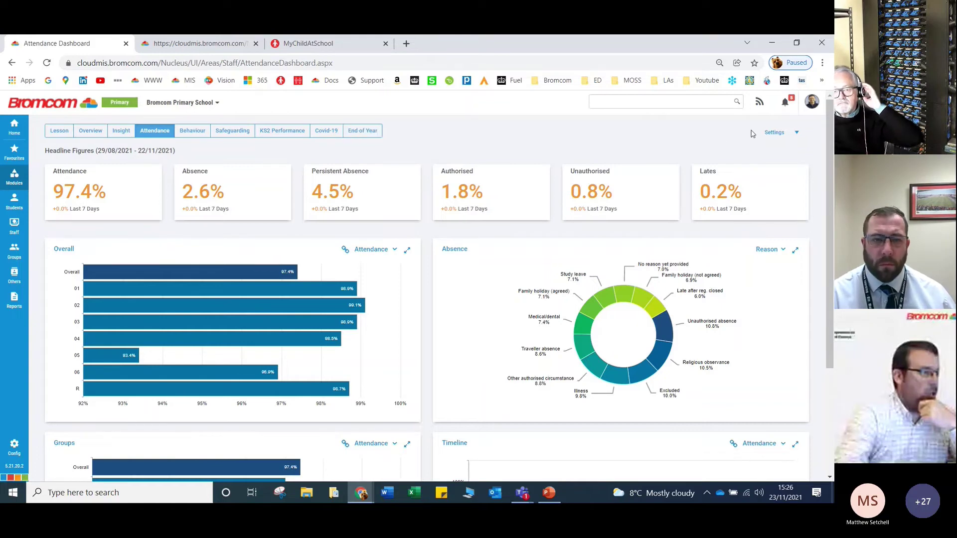
{"action": "left_click", "coordinate": [811, 104]}
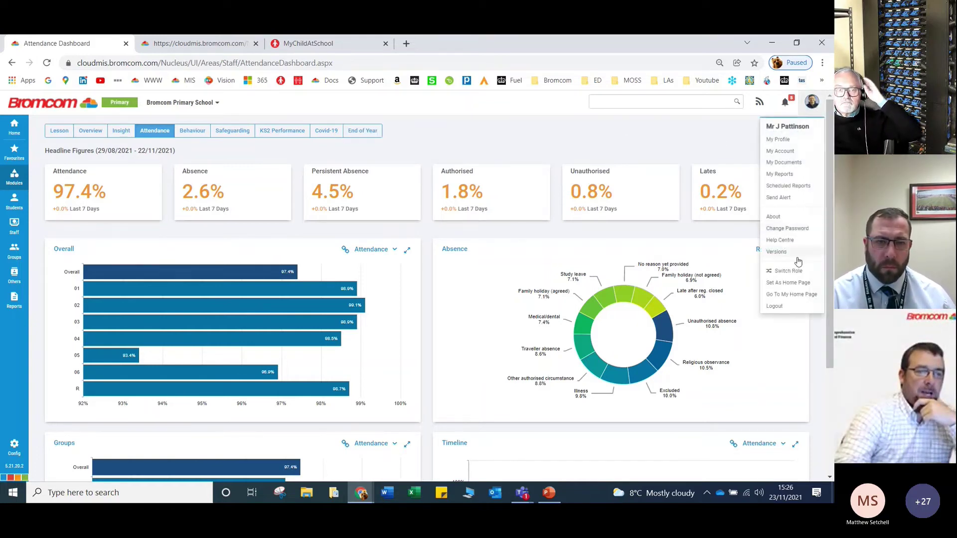
{"action": "left_click", "coordinate": [796, 272]}
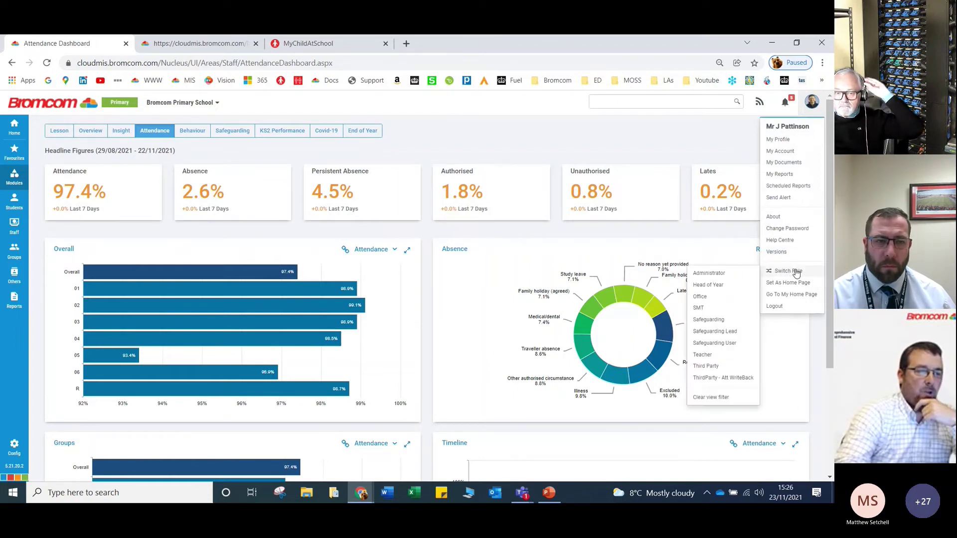
{"action": "left_click", "coordinate": [700, 135]}
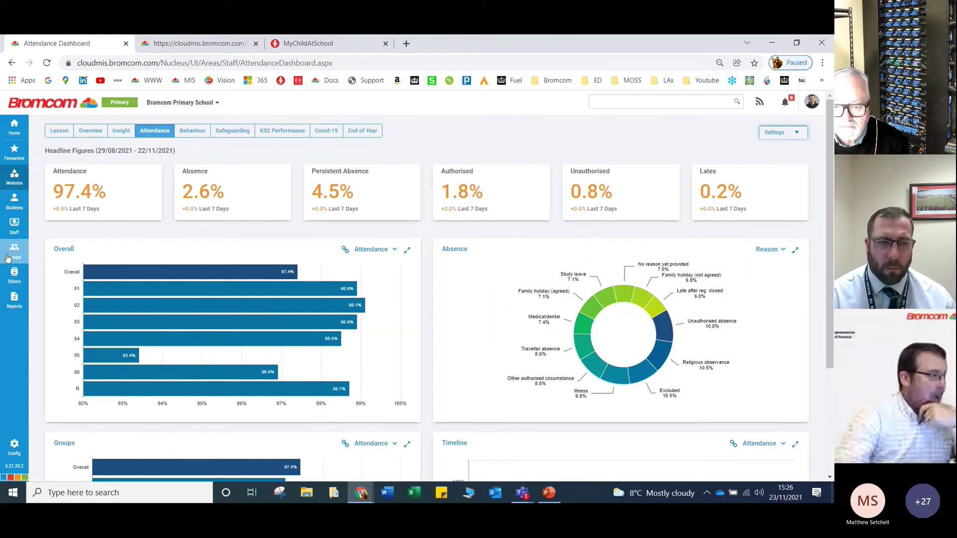
Open the Students list and review the attributes available as search filters, cancelling without saving changes.
{"action": "left_click", "coordinate": [14, 205]}
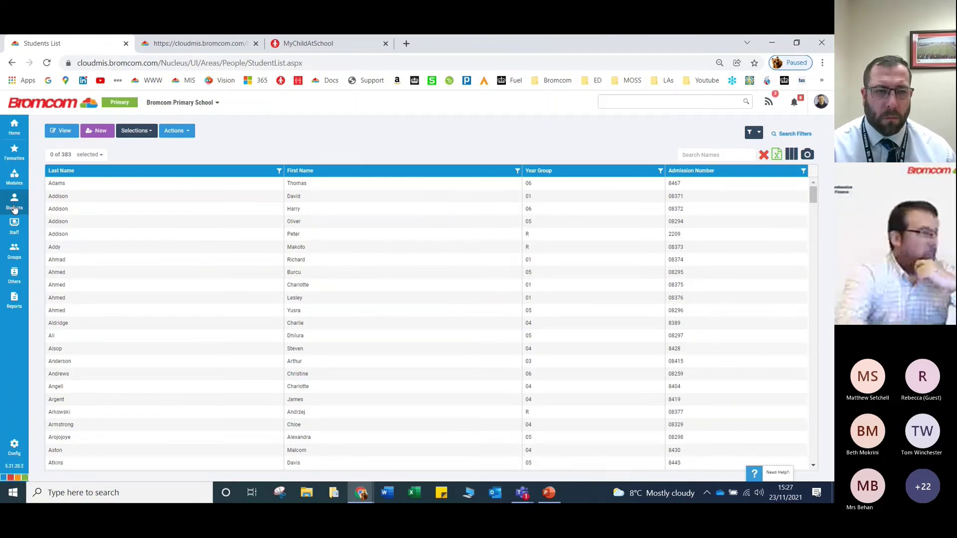
{"action": "left_click", "coordinate": [820, 102]}
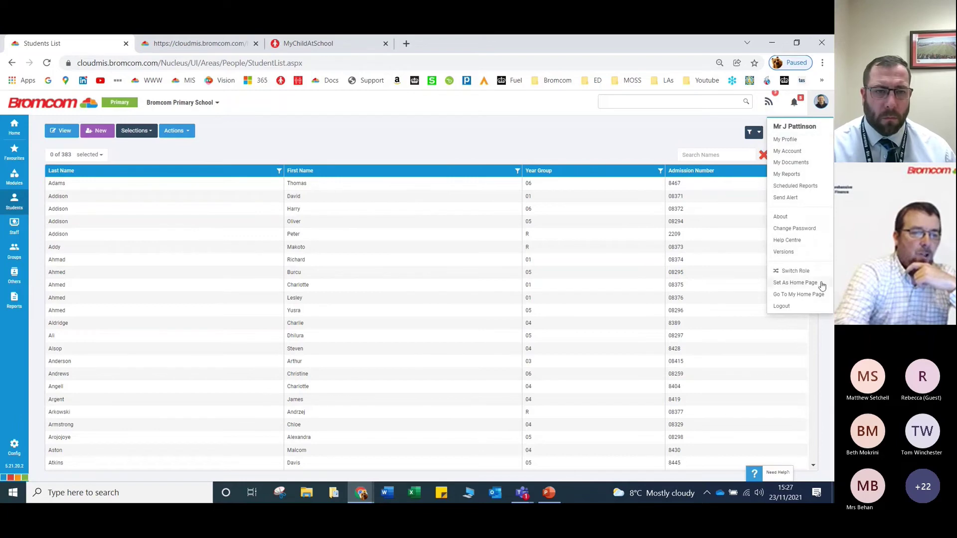
{"action": "left_click", "coordinate": [571, 131]}
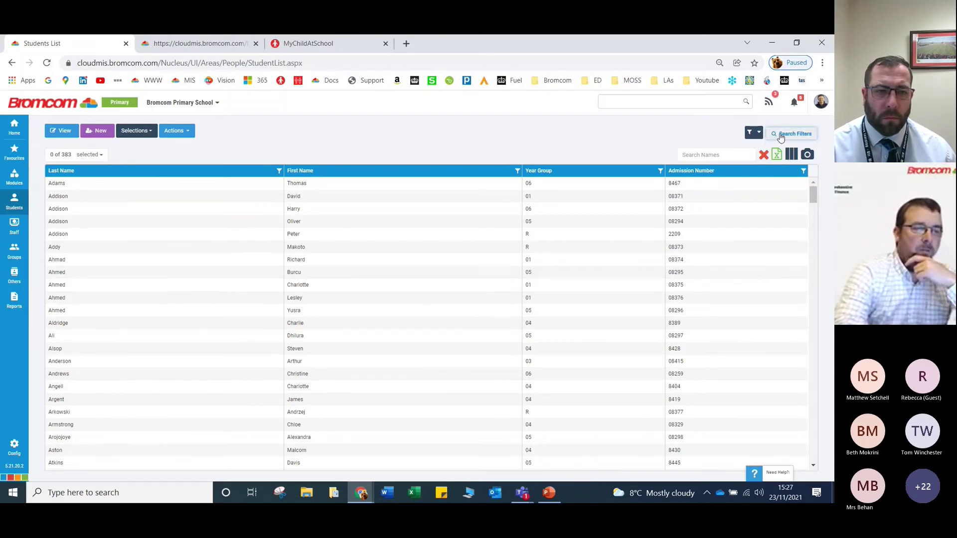
{"action": "left_click", "coordinate": [758, 134]}
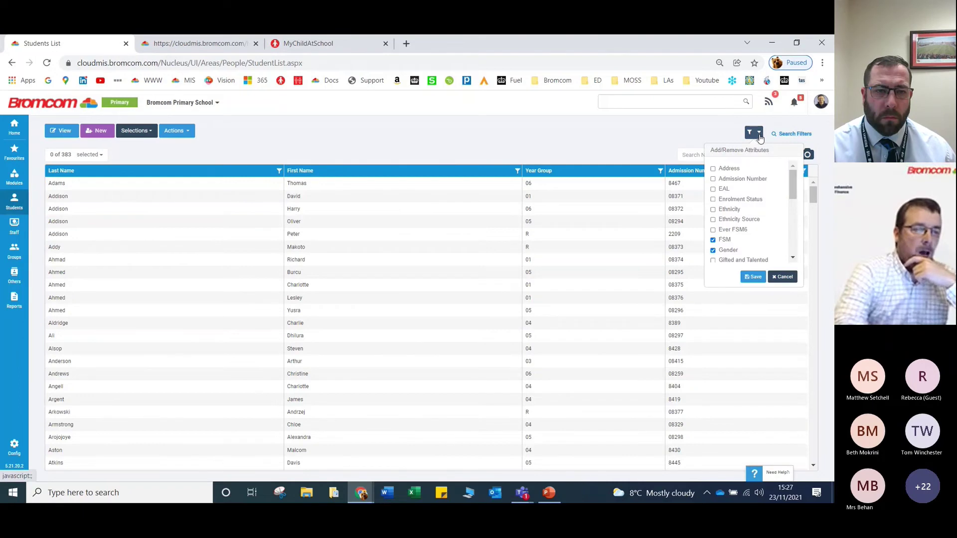
{"action": "scroll", "coordinate": [784, 239], "scroll_direction": "down", "scroll_amount": 3}
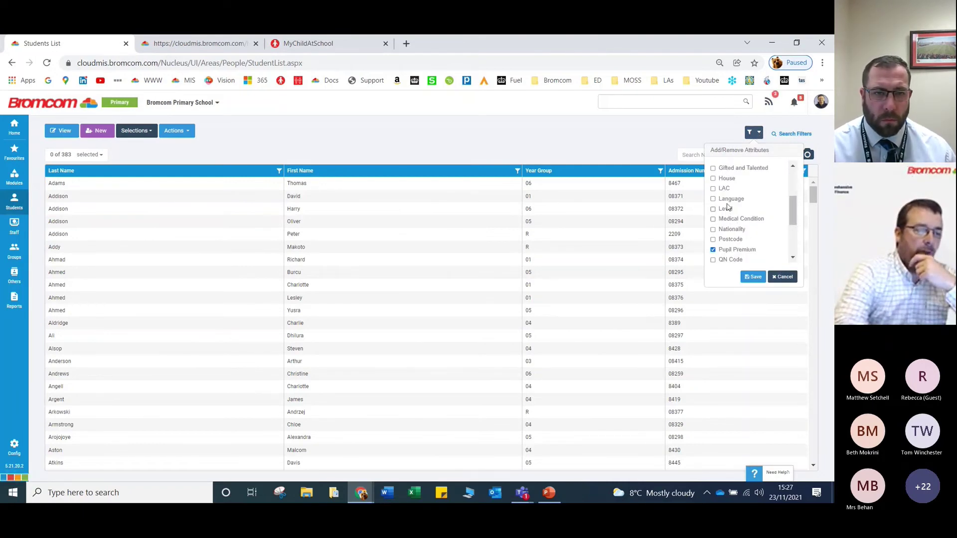
{"action": "left_click", "coordinate": [784, 277]}
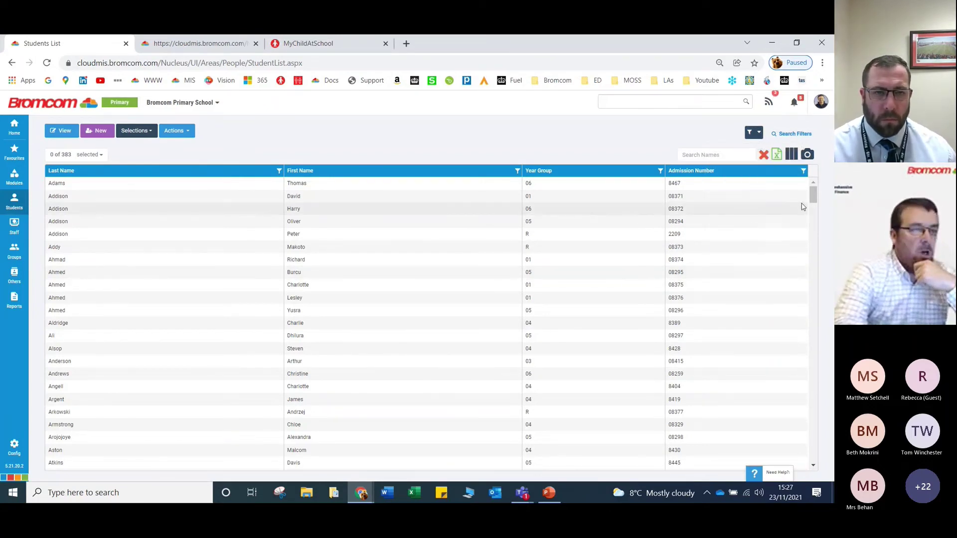
Filter the student list by Pupil Premium Yes and Year Group 06, and reset and close the search filters.
{"action": "left_click", "coordinate": [794, 133]}
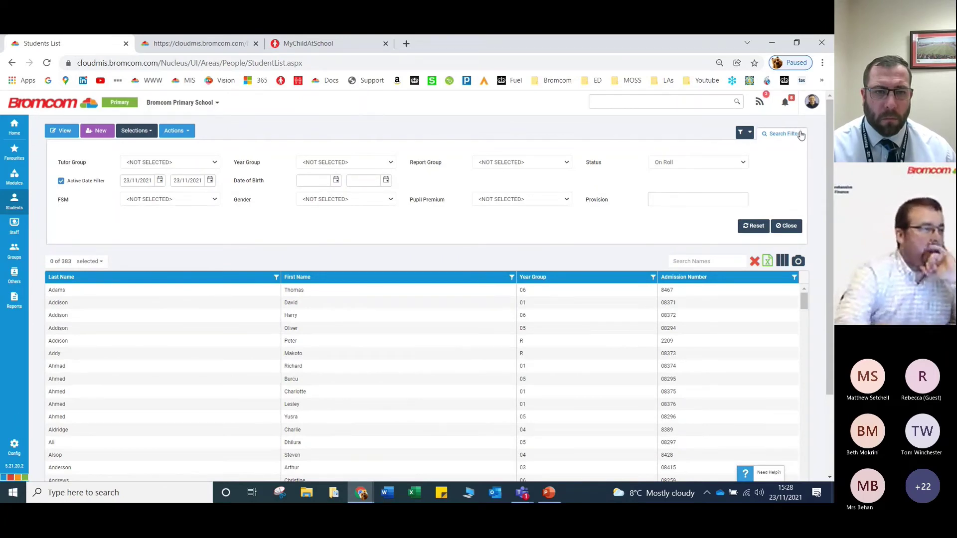
{"action": "left_click", "coordinate": [568, 200]}
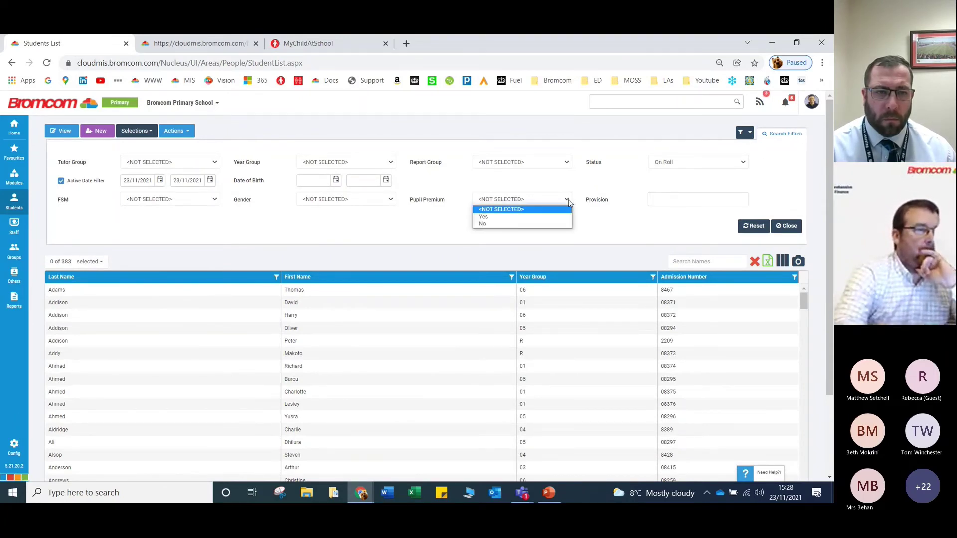
{"action": "left_click", "coordinate": [565, 218]}
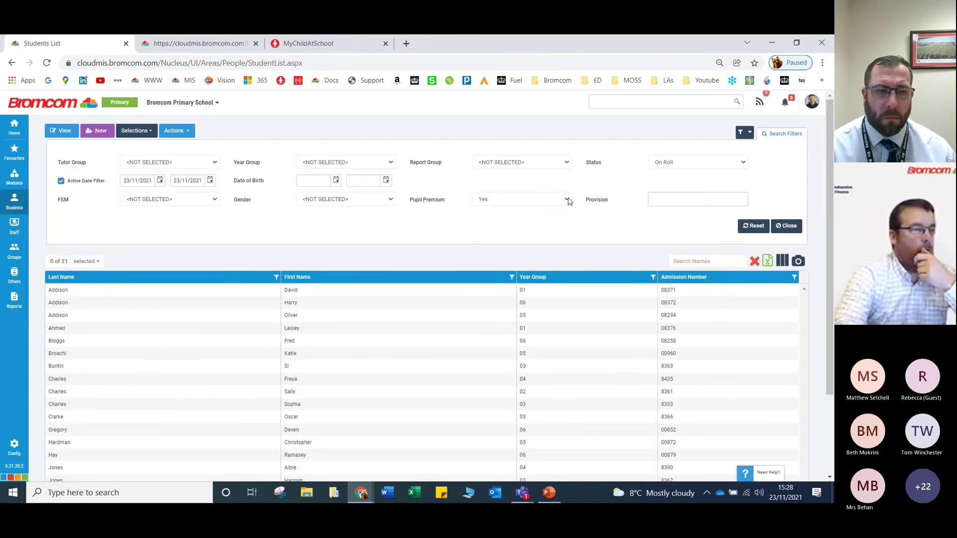
{"action": "left_click", "coordinate": [389, 163]}
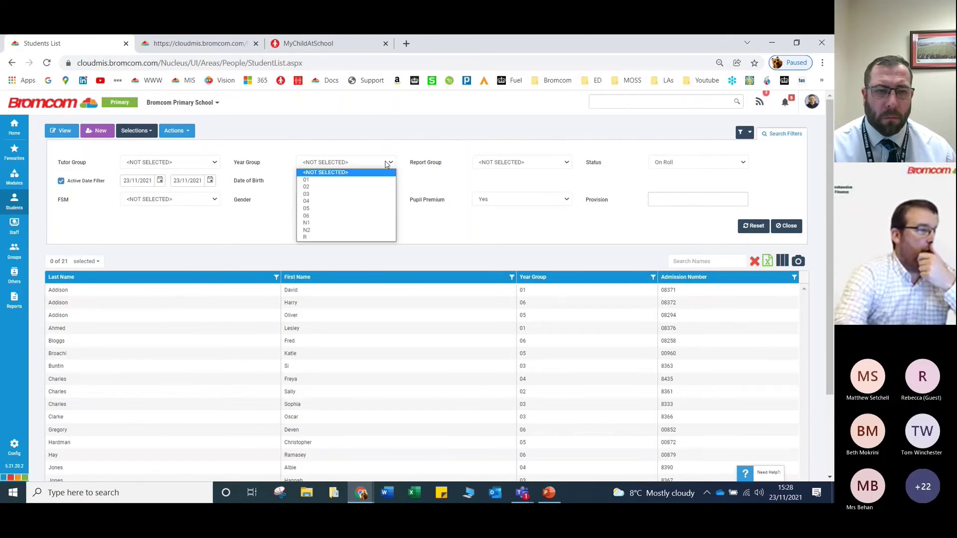
{"action": "left_click", "coordinate": [367, 214]}
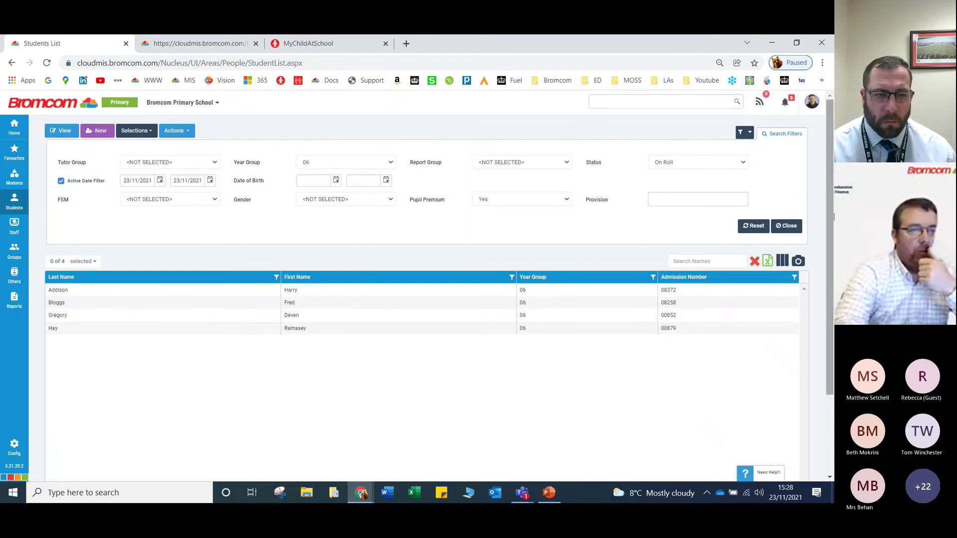
{"action": "left_click", "coordinate": [752, 227]}
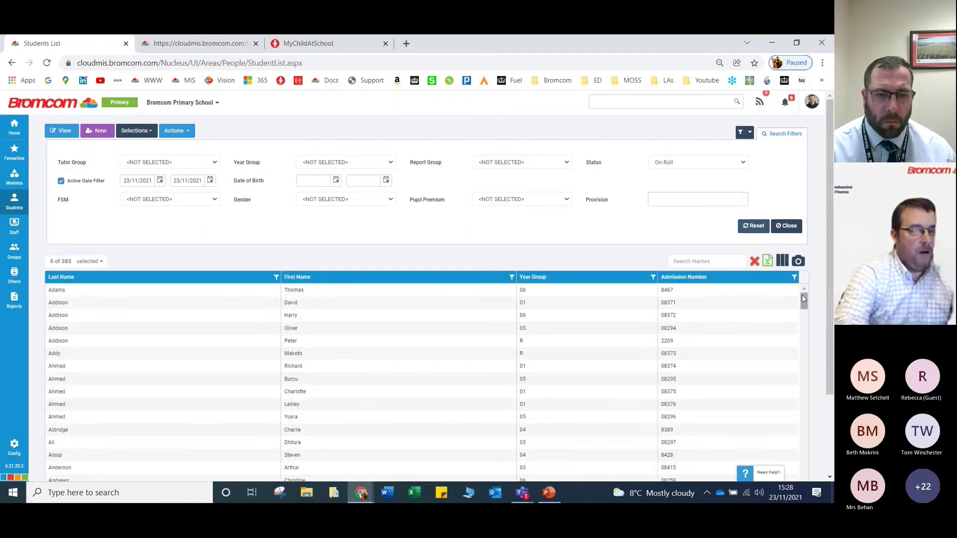
{"action": "left_click", "coordinate": [792, 227]}
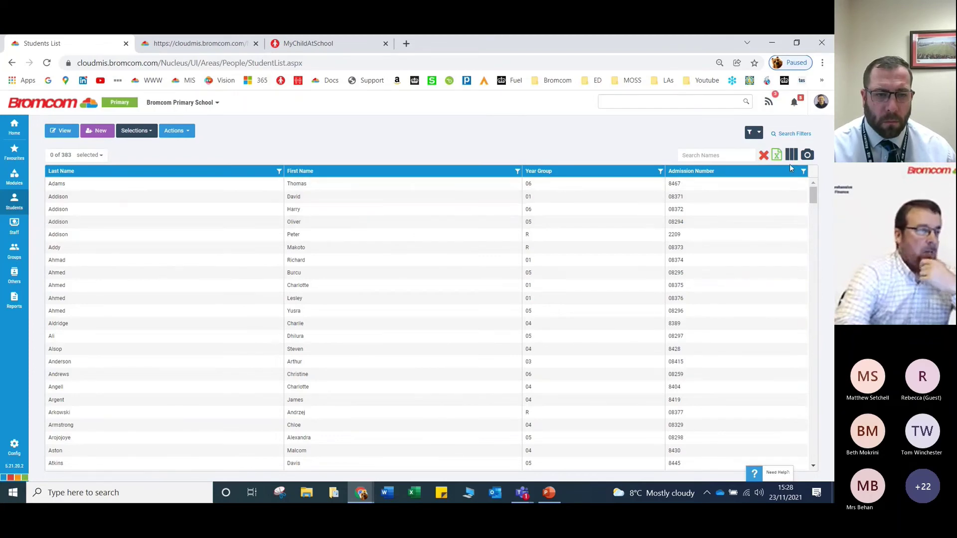
Reopen the search filters and restrict the student list to Year Group 06 and FSM Yes.
{"action": "left_click", "coordinate": [759, 132]}
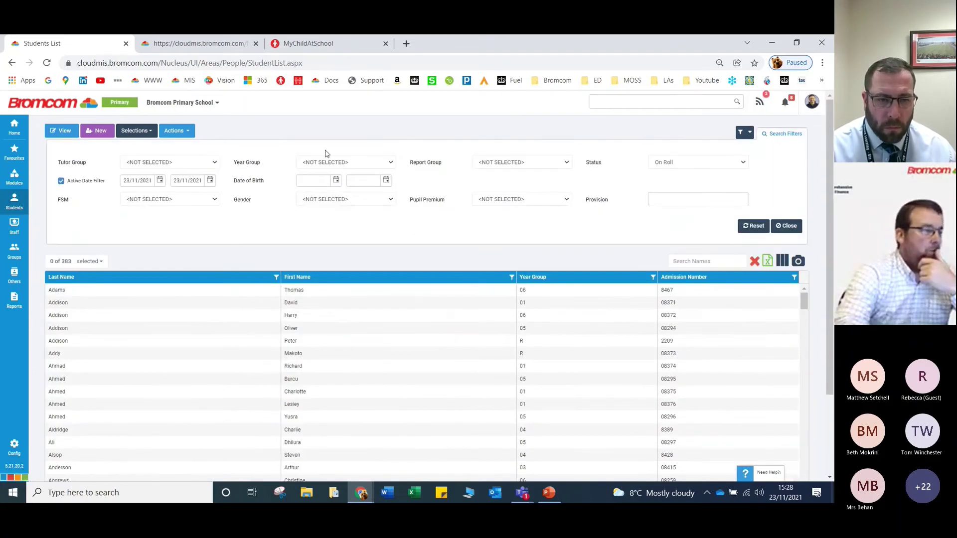
{"action": "left_click", "coordinate": [327, 160]}
{"action": "left_click", "coordinate": [326, 217]}
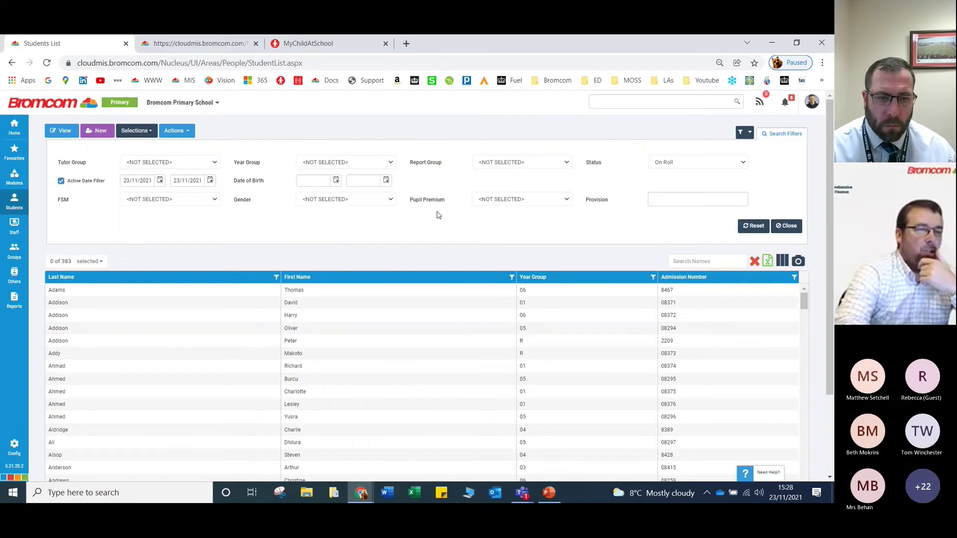
{"action": "left_click", "coordinate": [169, 200]}
{"action": "left_click", "coordinate": [169, 224]}
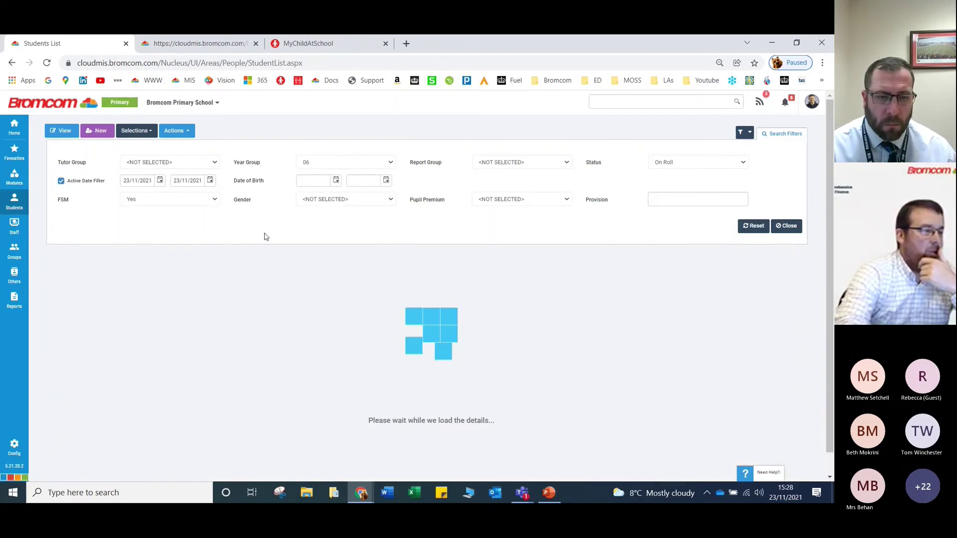
Clear the Year Group search filter and filter the list's Year Group column to 05 and 06.
{"action": "left_click", "coordinate": [376, 163]}
{"action": "left_click", "coordinate": [371, 171]}
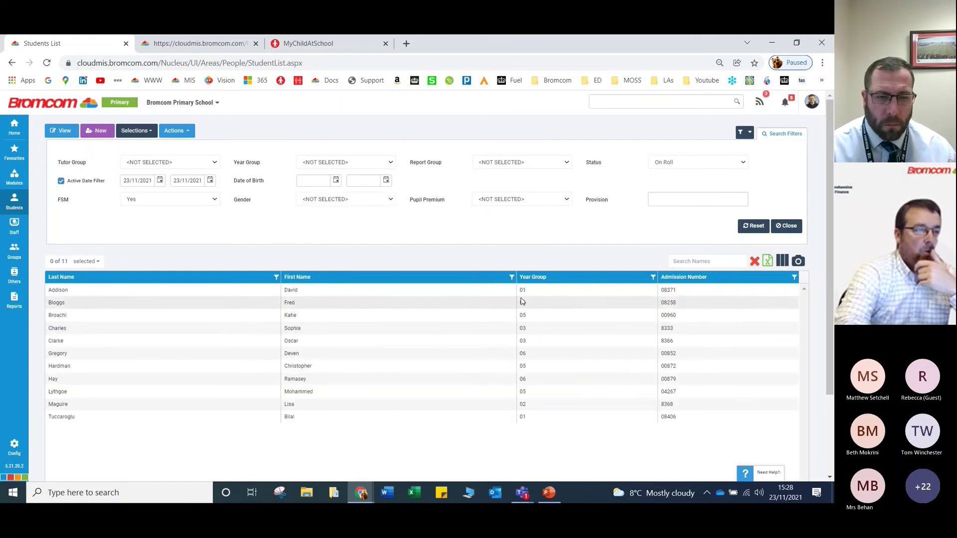
{"action": "left_click", "coordinate": [653, 278]}
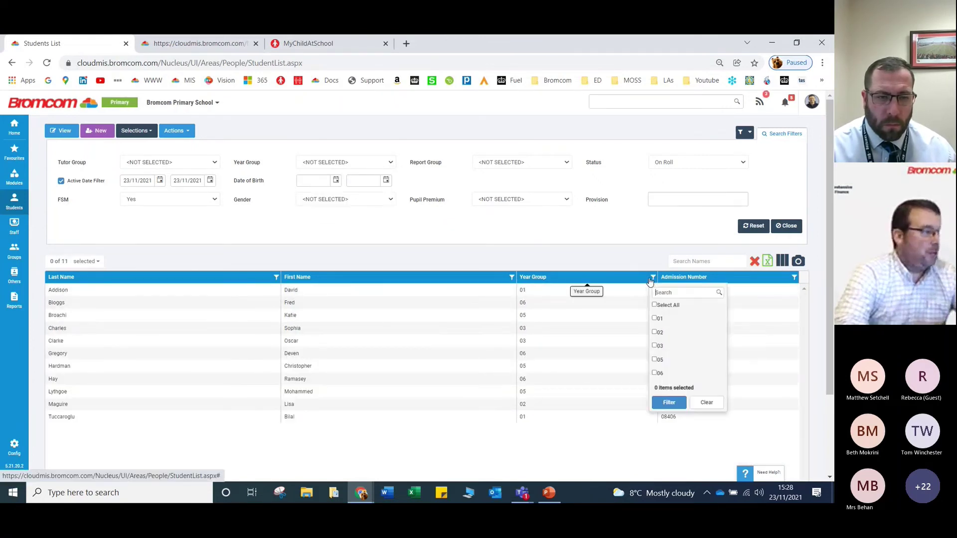
{"action": "left_click", "coordinate": [669, 402]}
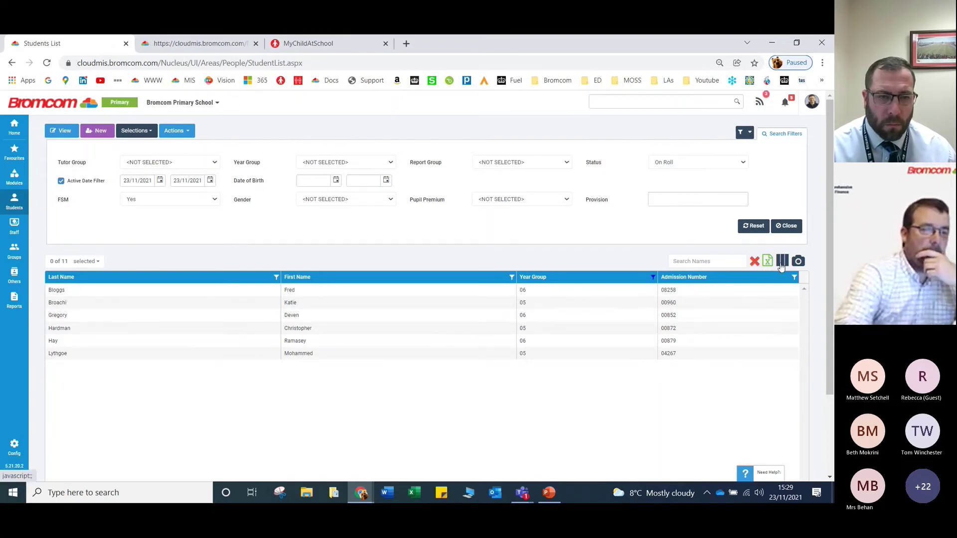
Close the search filters and add the Att P% (YTD), EAL and LAC columns to the student list.
{"action": "left_click", "coordinate": [785, 227]}
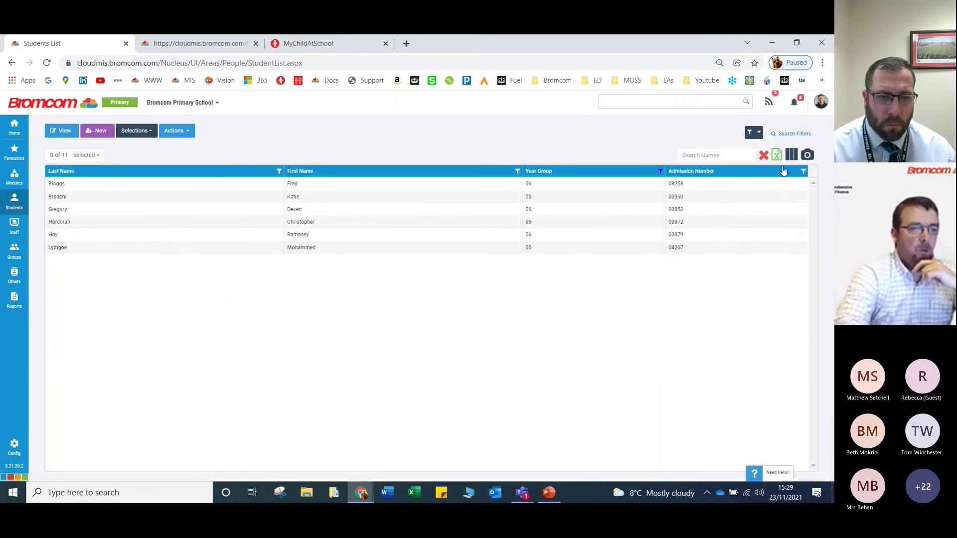
{"action": "left_click", "coordinate": [793, 156]}
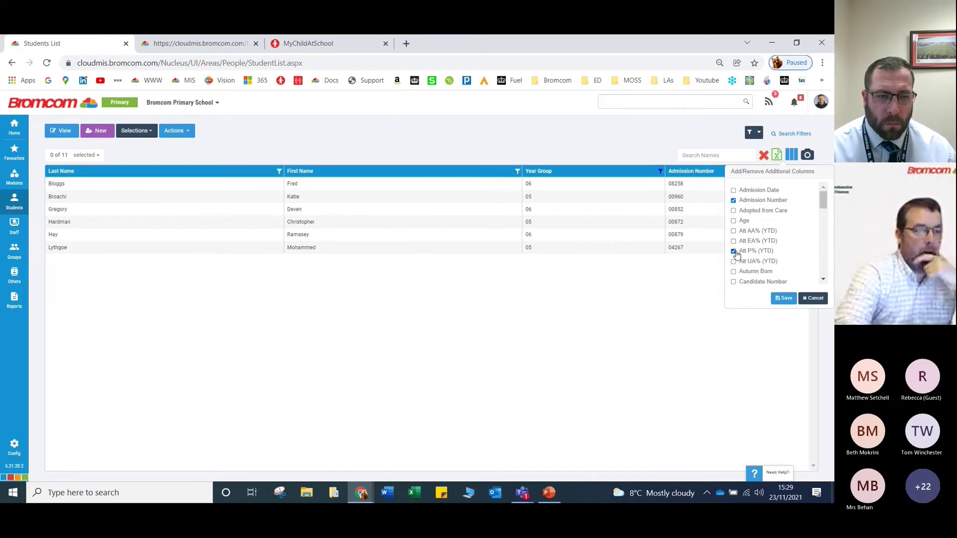
{"action": "left_click", "coordinate": [823, 280]}
{"action": "left_click", "coordinate": [822, 280]}
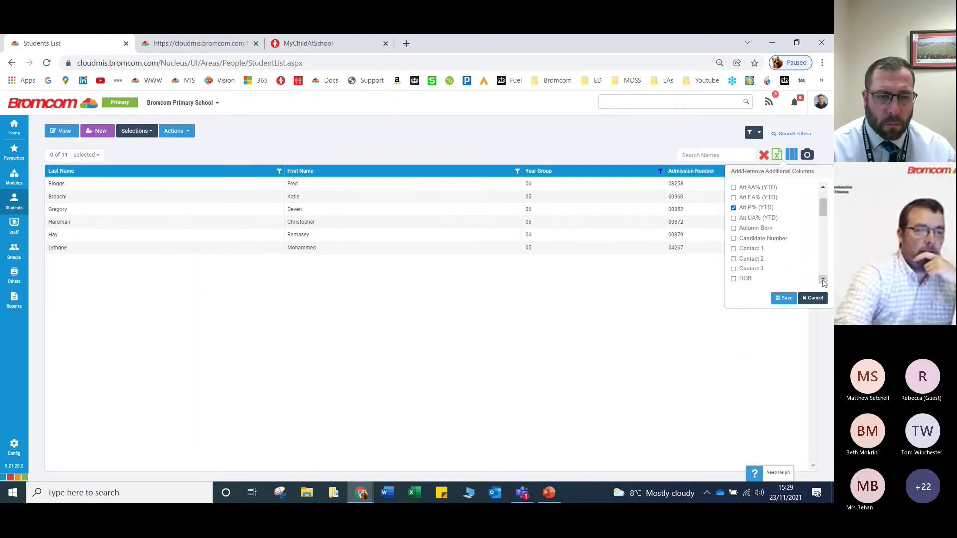
{"action": "left_click", "coordinate": [822, 280]}
{"action": "left_click", "coordinate": [823, 280]}
{"action": "left_click", "coordinate": [733, 245]}
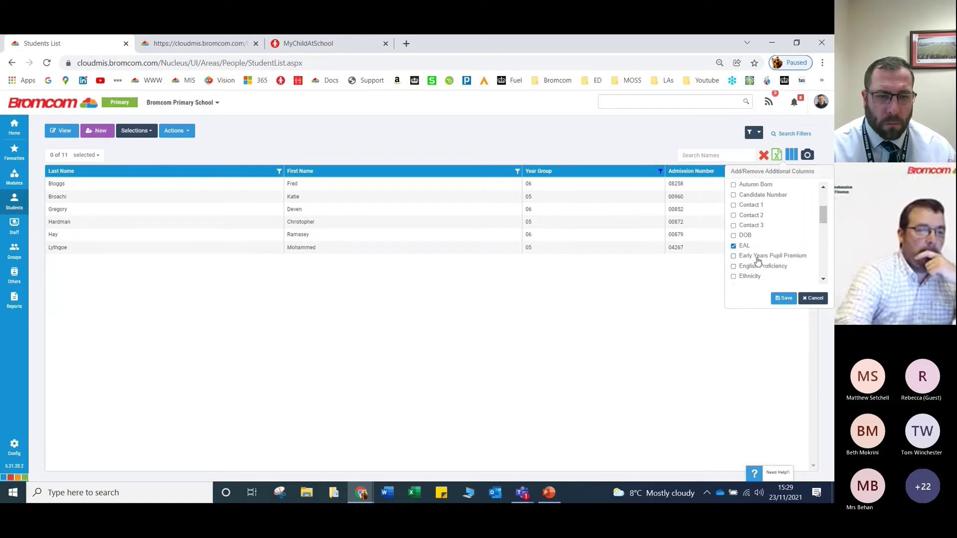
{"action": "scroll", "coordinate": [767, 270], "scroll_direction": "down", "scroll_amount": 1}
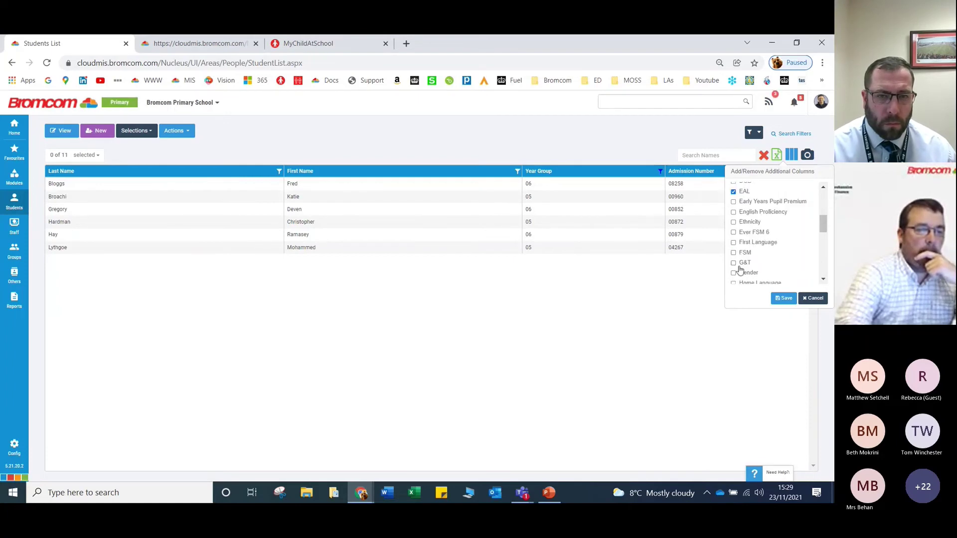
{"action": "scroll", "coordinate": [742, 271], "scroll_direction": "down", "scroll_amount": 1}
{"action": "left_click", "coordinate": [733, 249]}
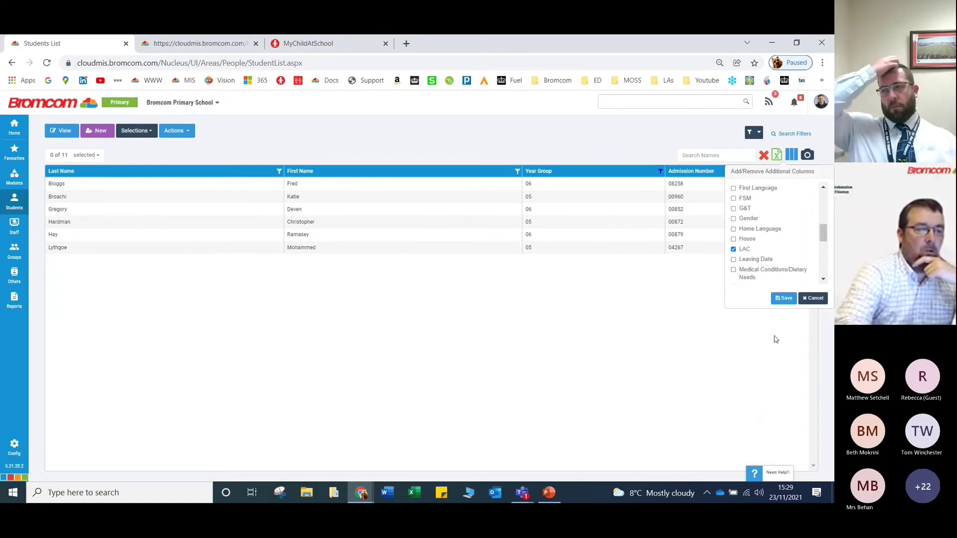
{"action": "left_click", "coordinate": [783, 299]}
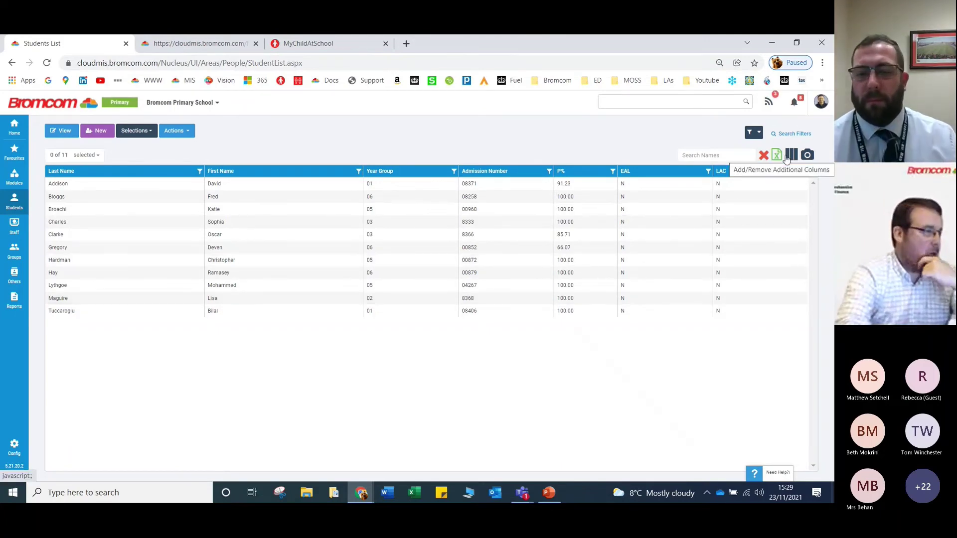
Reset and close the search filters, and filter the student list's Year Group column to 06.
{"action": "left_click", "coordinate": [805, 138]}
{"action": "left_click", "coordinate": [754, 225]}
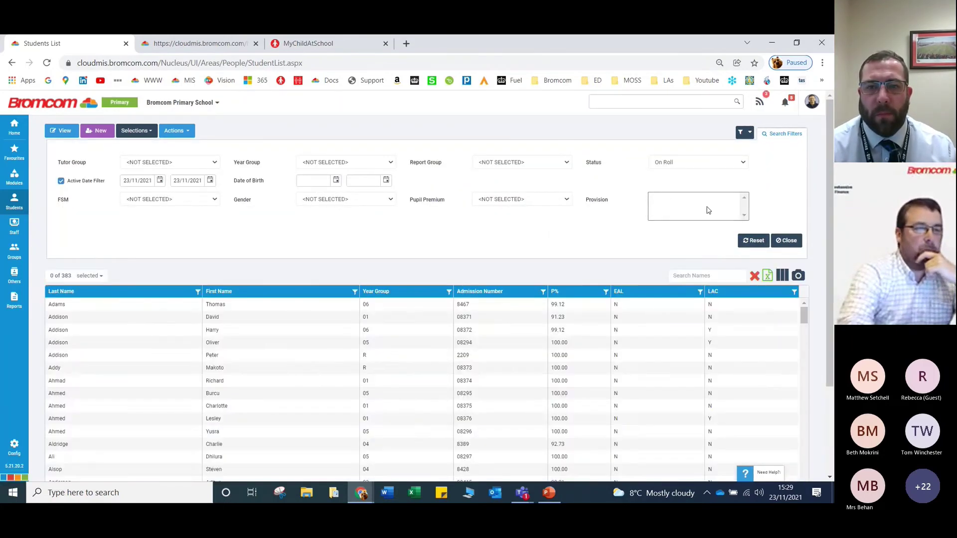
{"action": "left_click", "coordinate": [791, 228]}
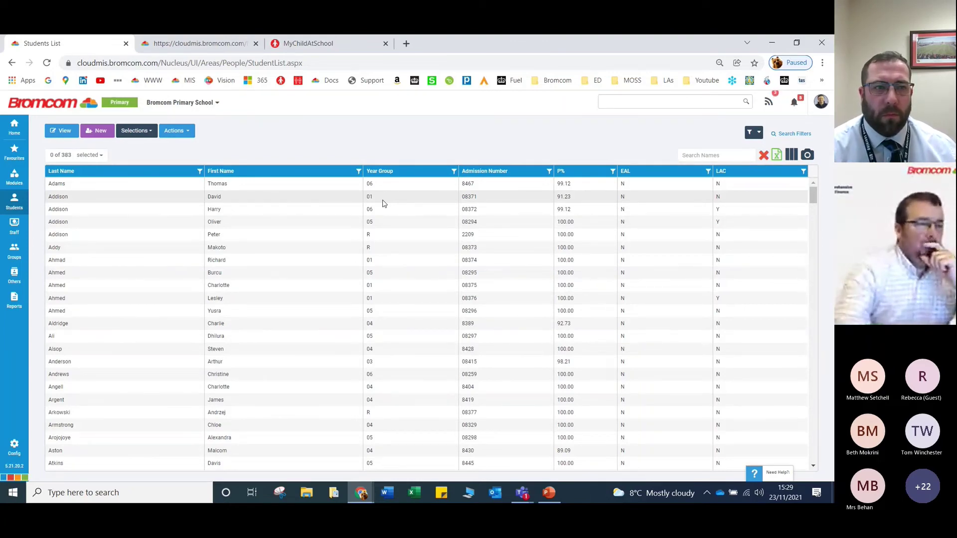
{"action": "left_click", "coordinate": [452, 171]}
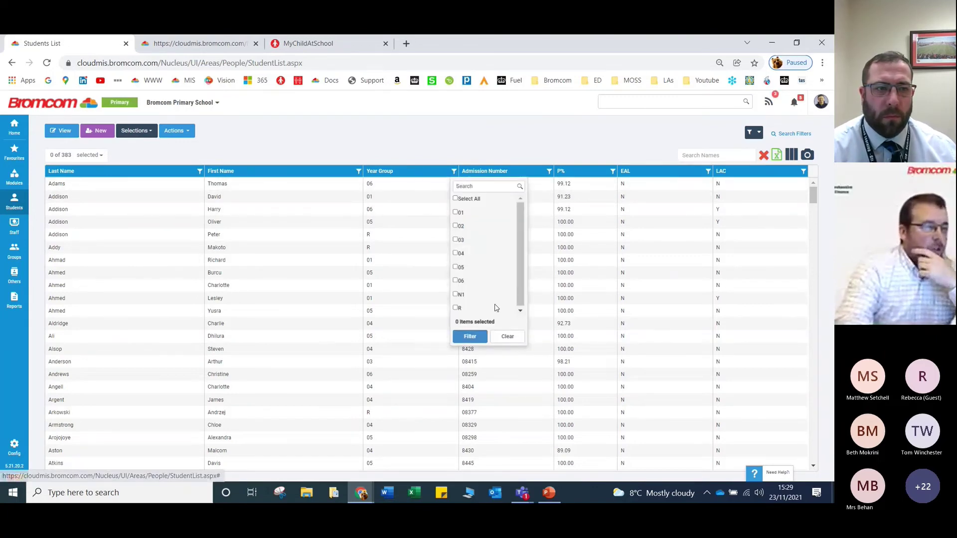
{"action": "left_click", "coordinate": [455, 281]}
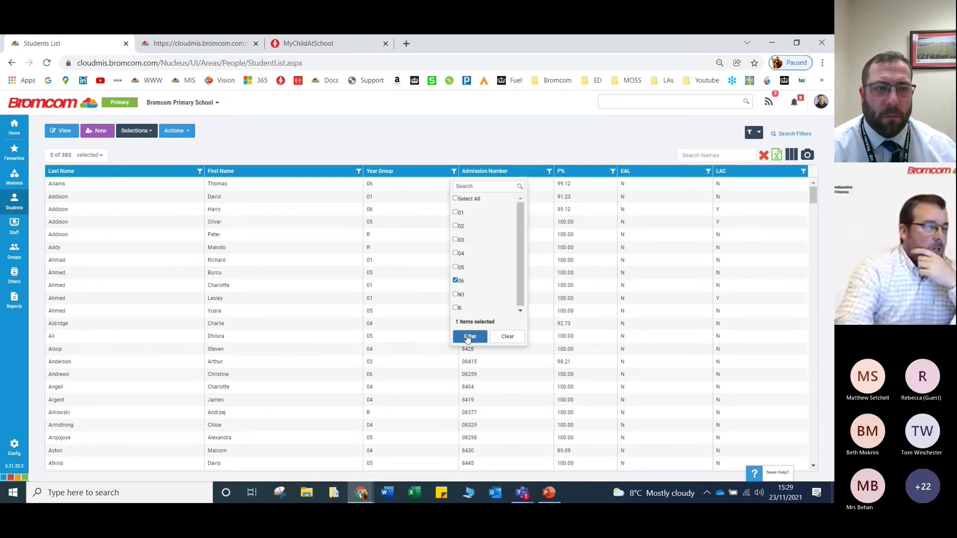
{"action": "left_click", "coordinate": [466, 336]}
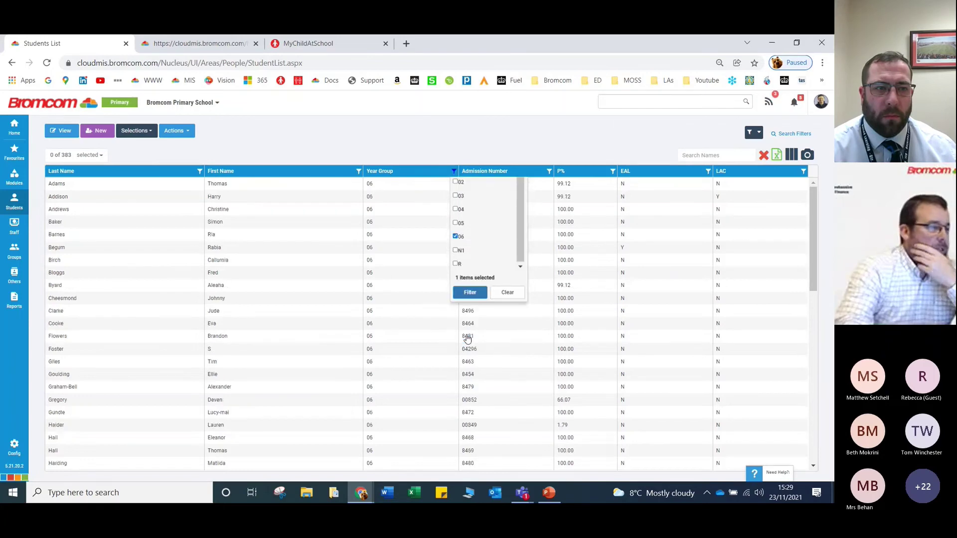
{"action": "left_click", "coordinate": [176, 131]}
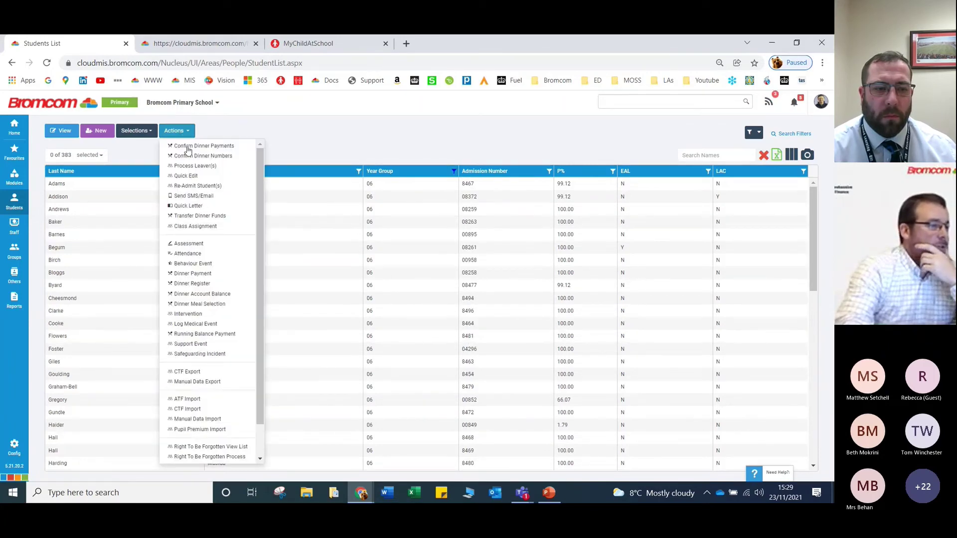
{"action": "left_click", "coordinate": [202, 206]}
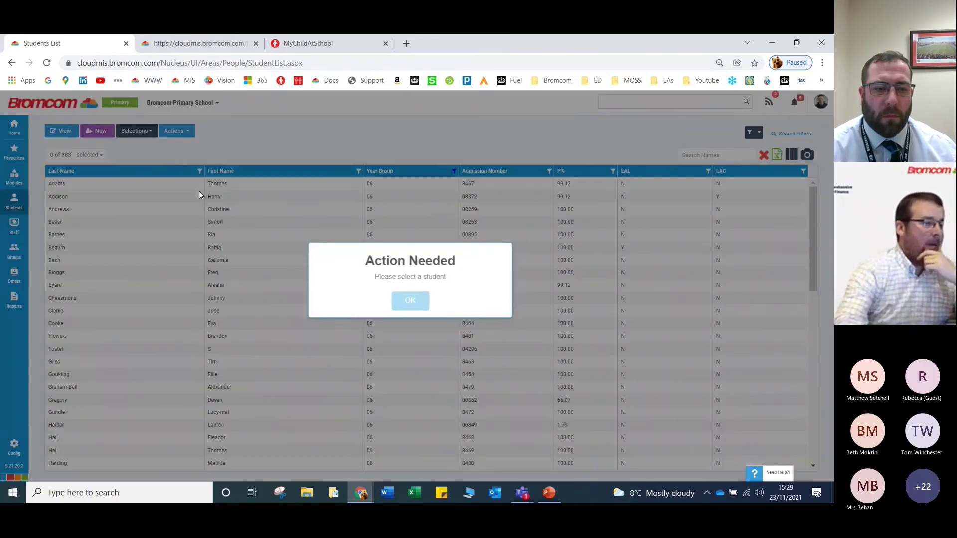
{"action": "left_click", "coordinate": [416, 300]}
Select all the listed Year Group 06 students and exclude three individual students from the selection.
{"action": "left_click", "coordinate": [141, 130]}
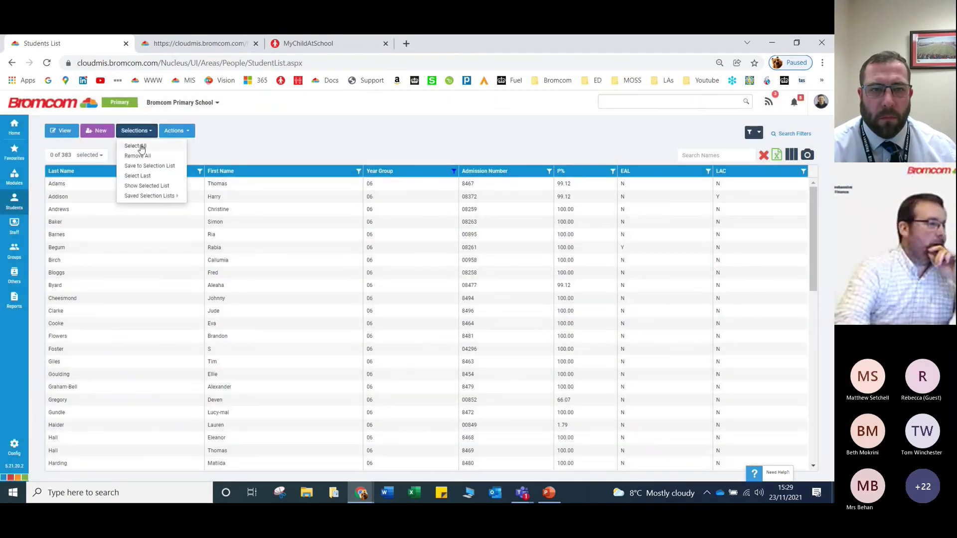
{"action": "left_click", "coordinate": [141, 146]}
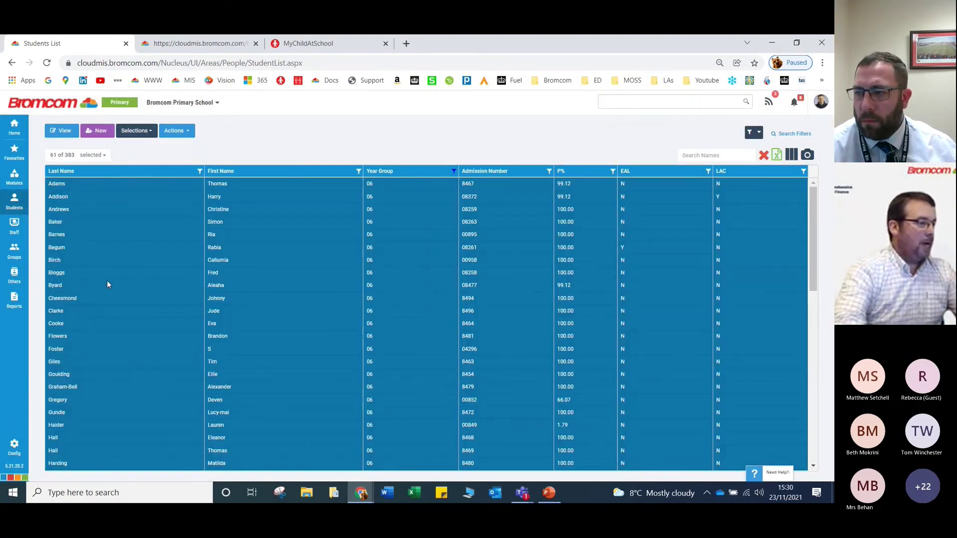
{"action": "left_click", "coordinate": [107, 281]}
{"action": "left_click", "coordinate": [115, 349]}
{"action": "left_click", "coordinate": [117, 387]}
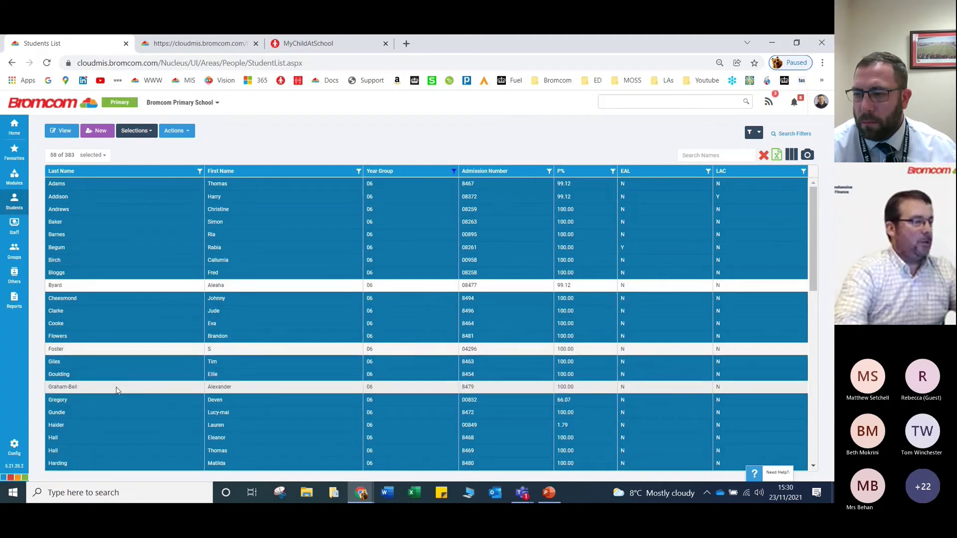
Draft an SMS to the selected students' contacts starting "Dear" followed by the Recipient Forename dynamic field, and cancel it without sending.
{"action": "left_click", "coordinate": [175, 130]}
{"action": "left_click", "coordinate": [188, 197]}
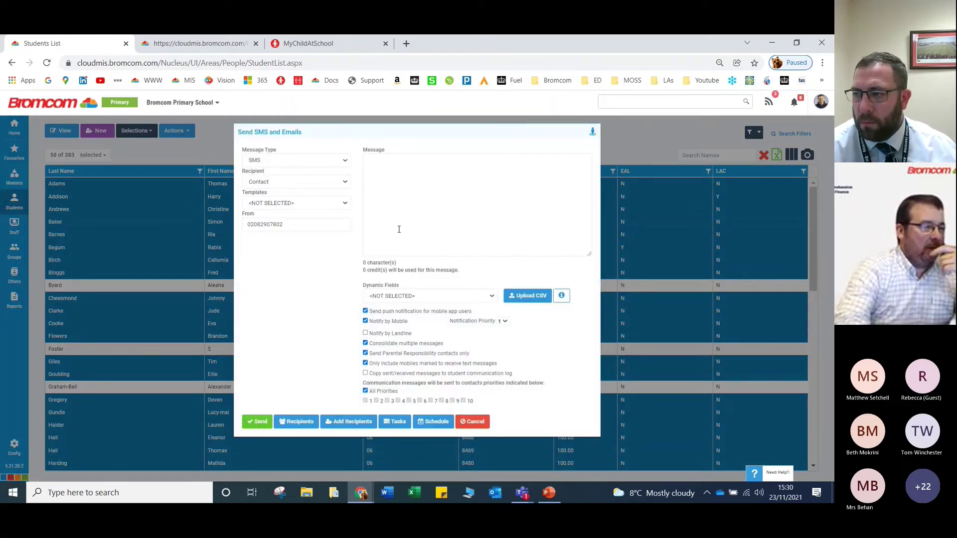
{"action": "left_click", "coordinate": [424, 297]}
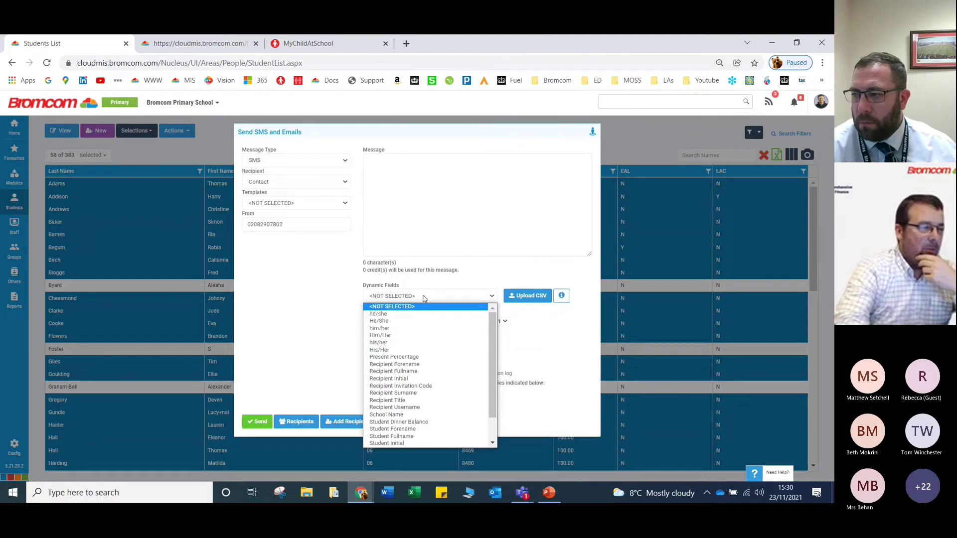
{"action": "left_click", "coordinate": [381, 174]}
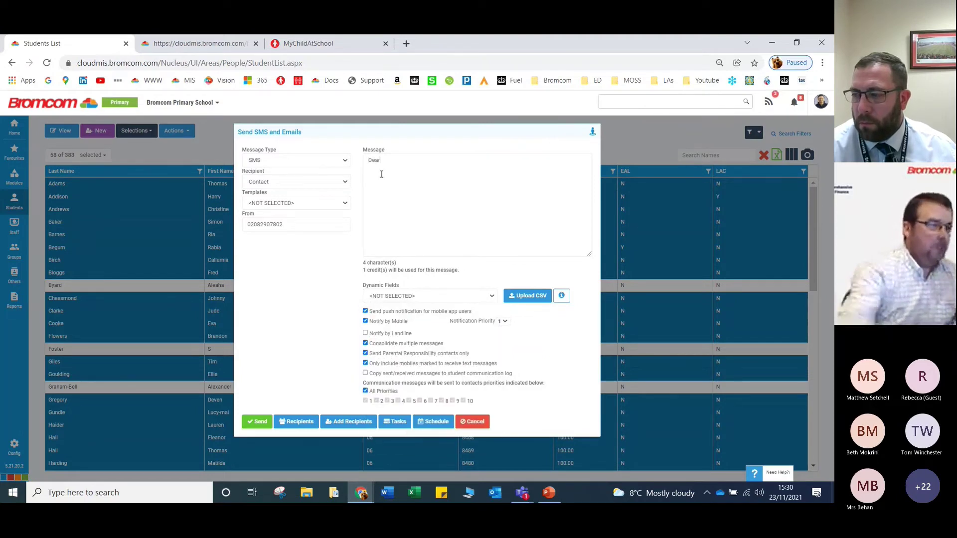
{"action": "left_click", "coordinate": [402, 299]}
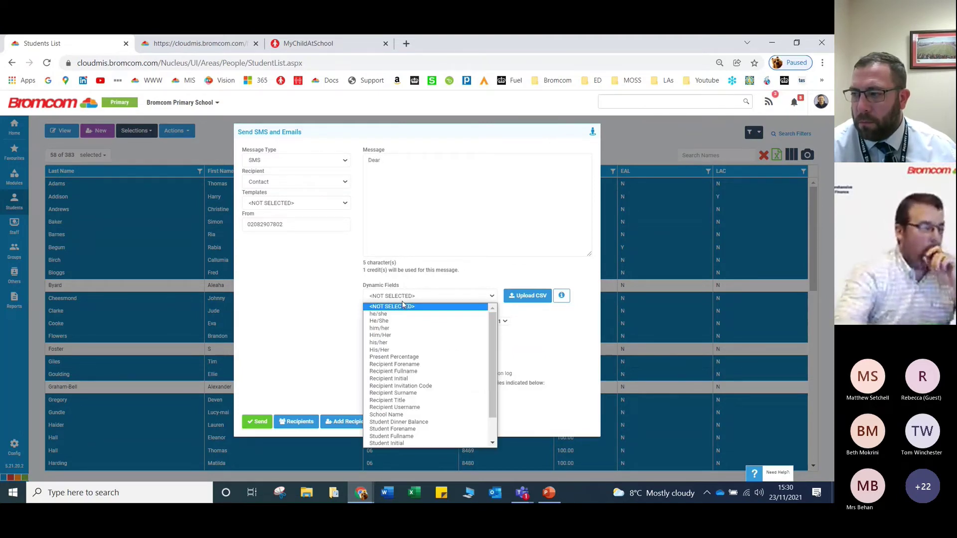
{"action": "left_click", "coordinate": [408, 367]}
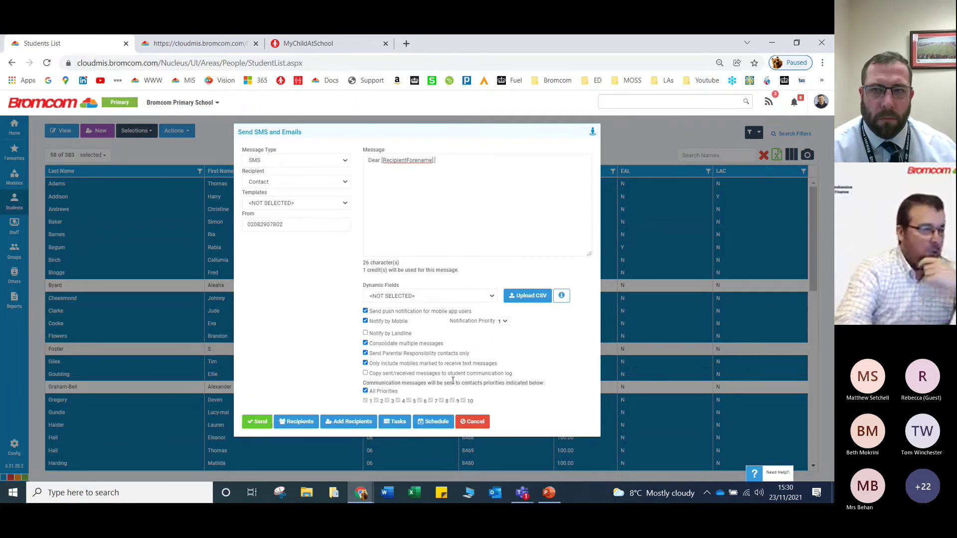
{"action": "left_click", "coordinate": [472, 422]}
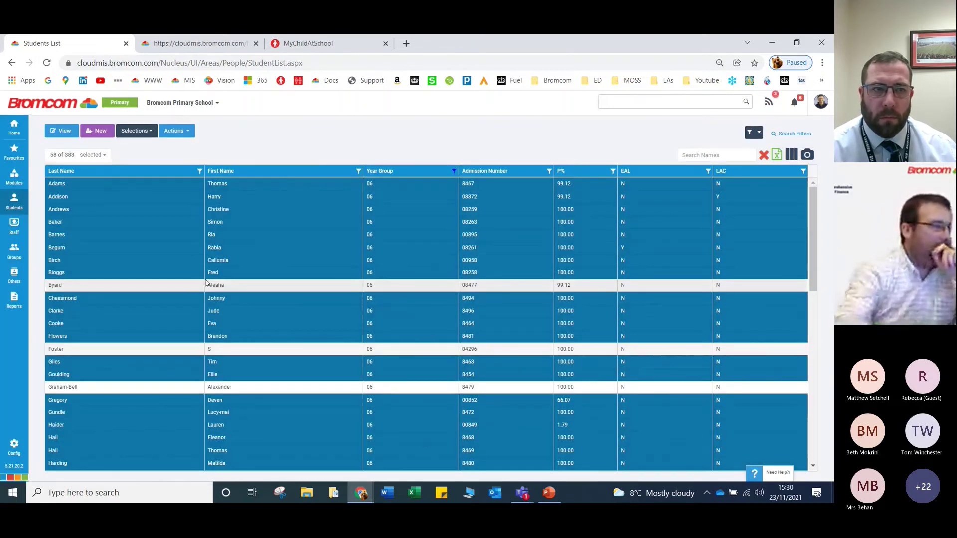
Select all the listed Year Group 06 students again and remove them all from the selection.
{"action": "left_click", "coordinate": [148, 130]}
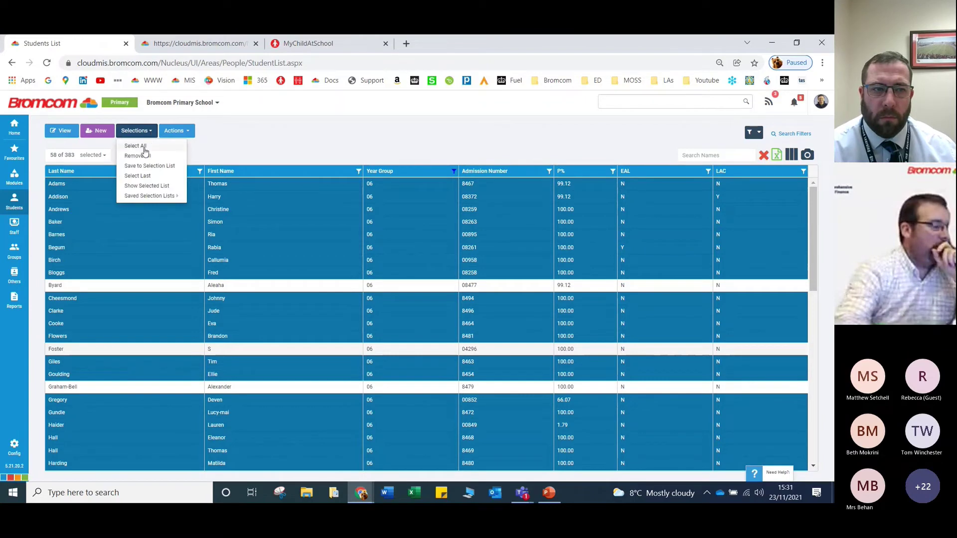
{"action": "left_click", "coordinate": [144, 146]}
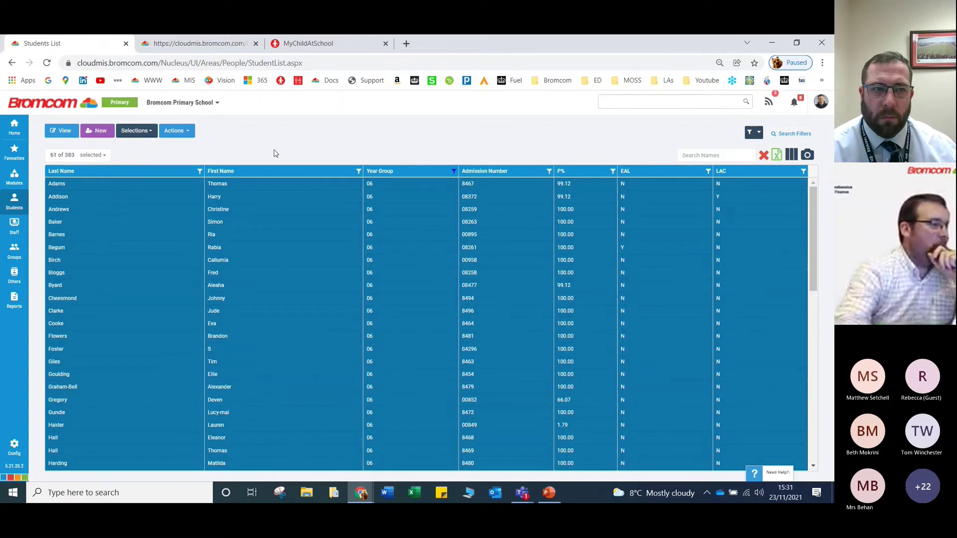
{"action": "left_click", "coordinate": [151, 133]}
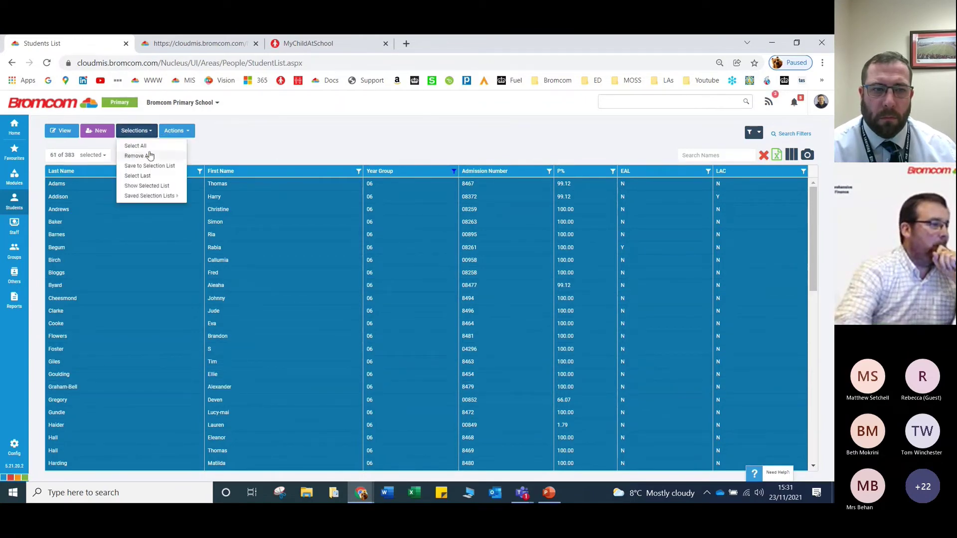
{"action": "left_click", "coordinate": [137, 175]}
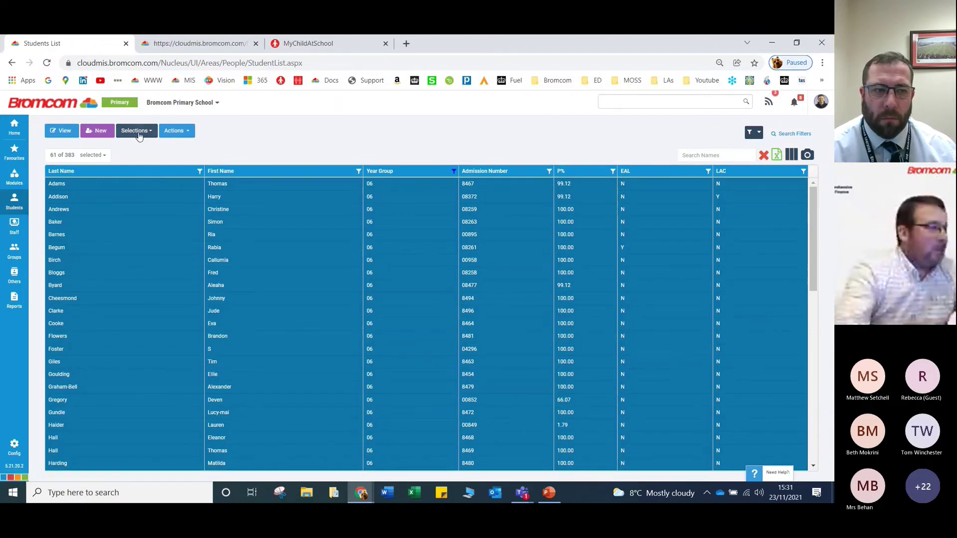
{"action": "left_click", "coordinate": [139, 131]}
{"action": "left_click", "coordinate": [156, 154]}
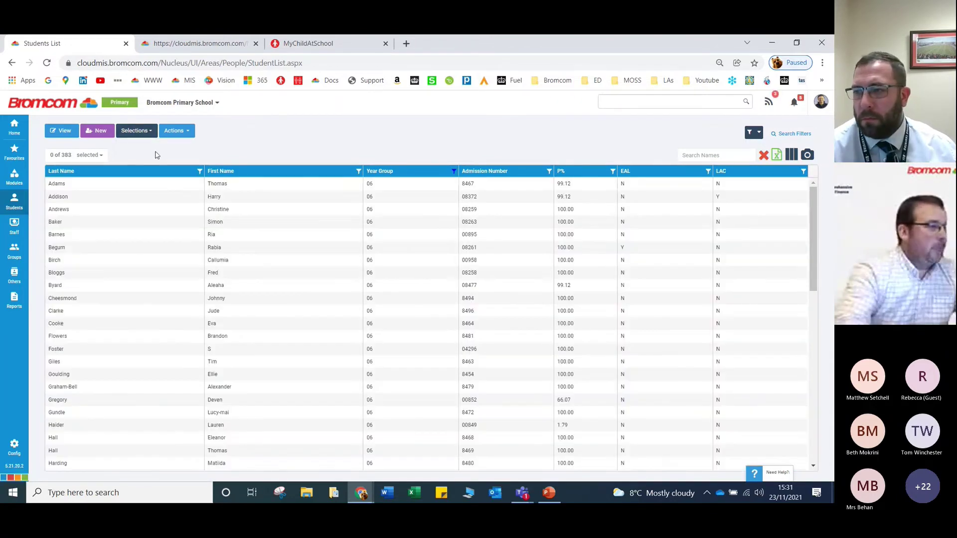
Start a behaviour event for the three students in the tenth, twelfth and fourteenth rows of the student list.
{"action": "left_click", "coordinate": [142, 348]}
{"action": "left_click", "coordinate": [146, 299]}
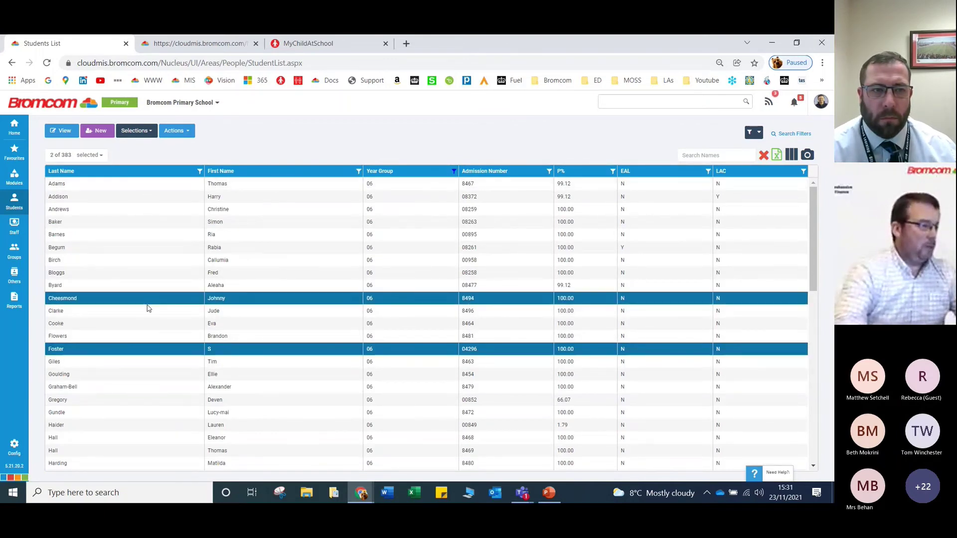
{"action": "left_click", "coordinate": [147, 322]}
{"action": "left_click", "coordinate": [192, 133]}
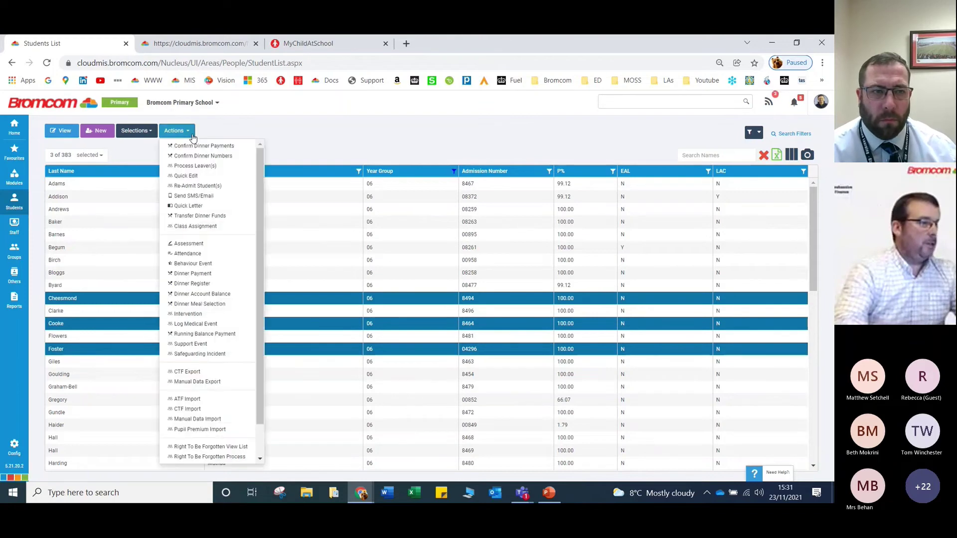
{"action": "left_click", "coordinate": [205, 263]}
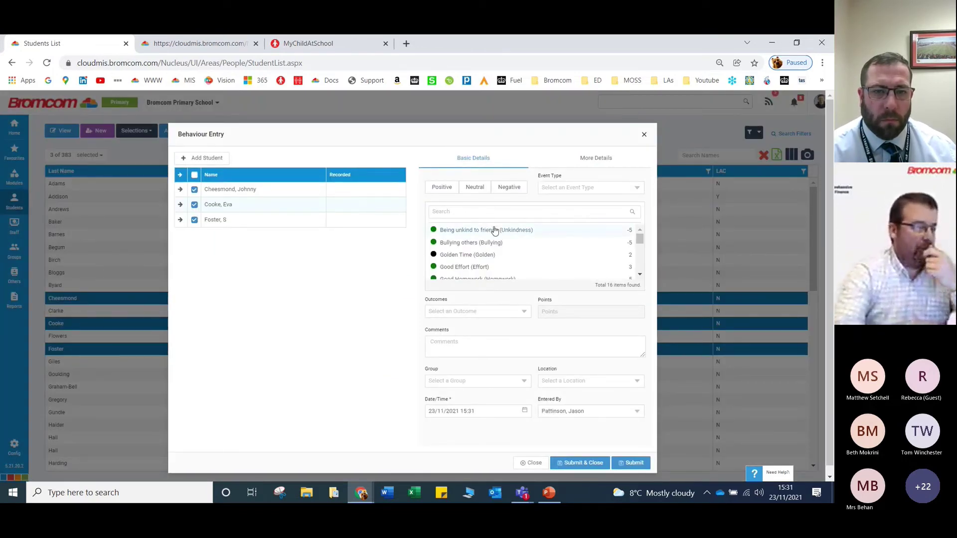
Record the positive event Helping Others (Helping) for all three students and close the behaviour entry.
{"action": "left_click", "coordinate": [439, 188]}
{"action": "scroll", "coordinate": [440, 251], "scroll_direction": "down", "scroll_amount": 3}
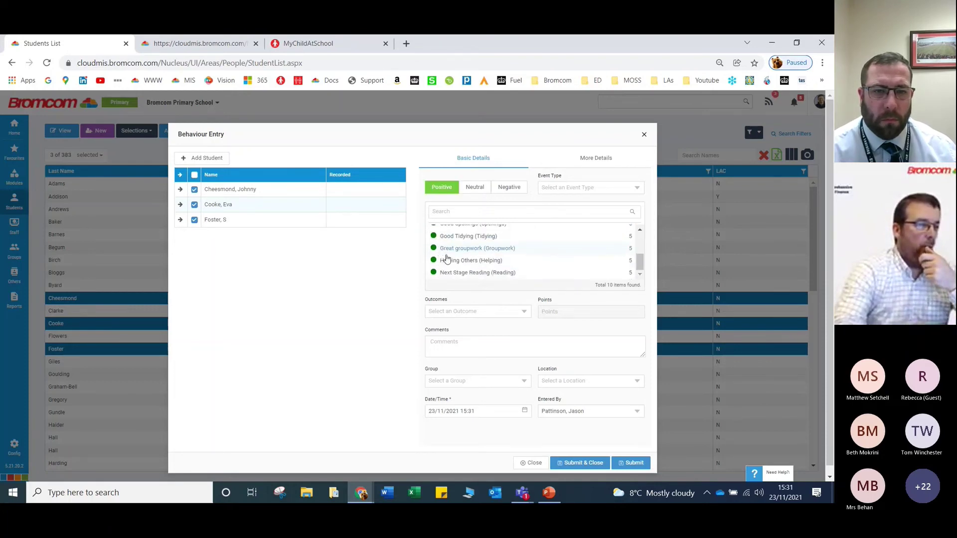
{"action": "left_click", "coordinate": [464, 262]}
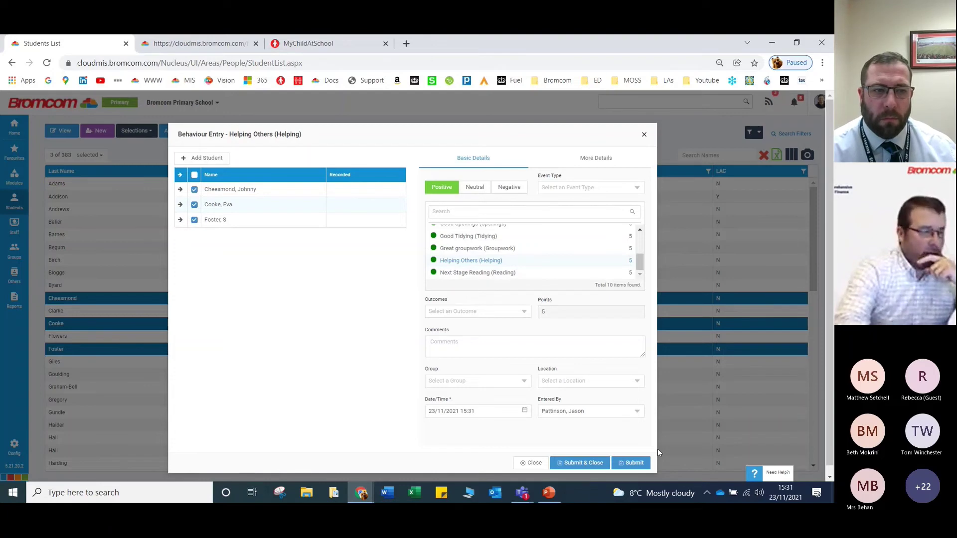
{"action": "left_click", "coordinate": [628, 464]}
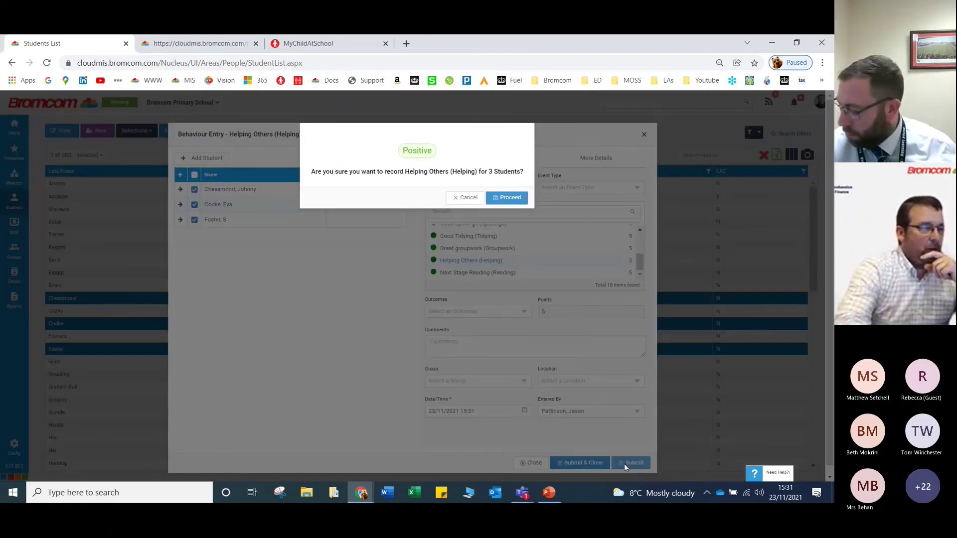
{"action": "left_click", "coordinate": [516, 199]}
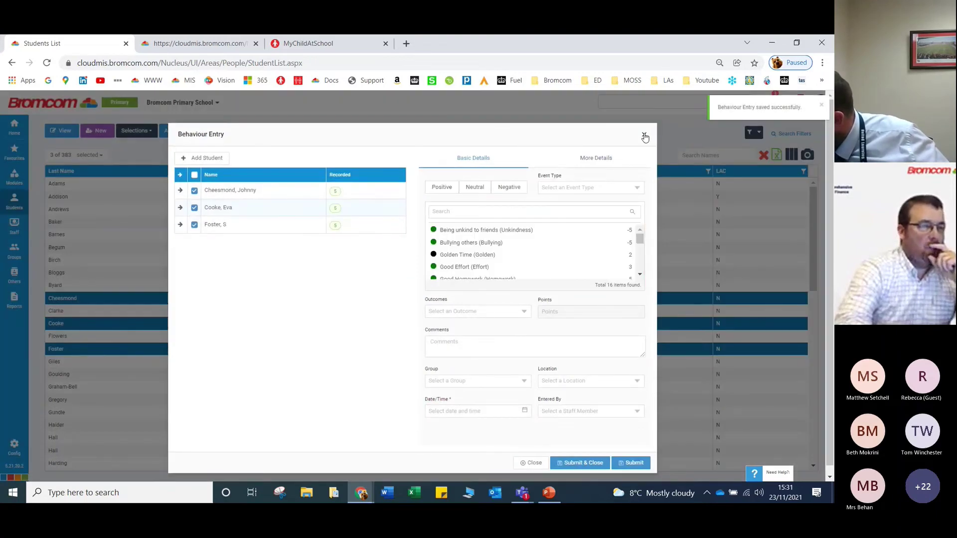
{"action": "left_click", "coordinate": [644, 136]}
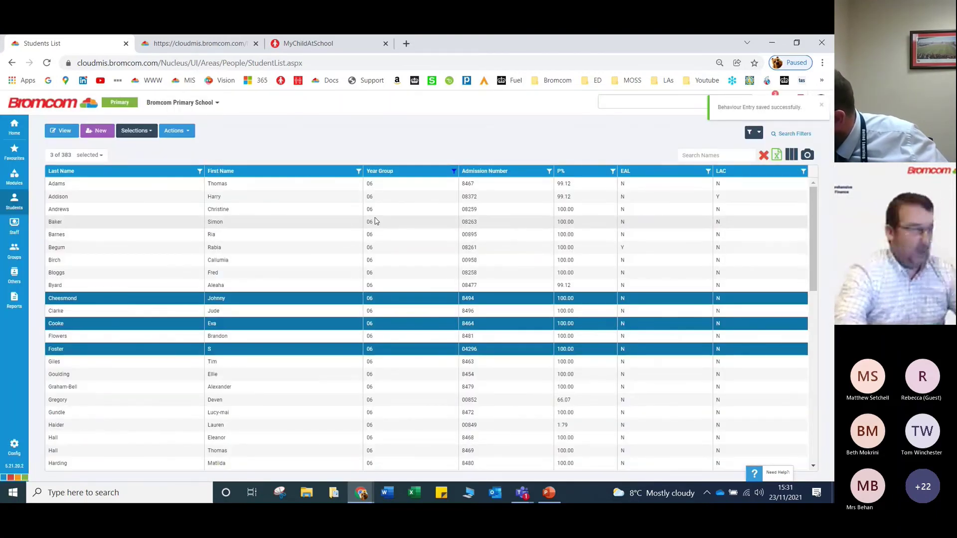
Replace the selection with the students in the fourth, seventh and ninth rows and open their attendance for amendment.
{"action": "left_click", "coordinate": [134, 301]}
{"action": "left_click", "coordinate": [134, 324]}
{"action": "left_click", "coordinate": [135, 348]}
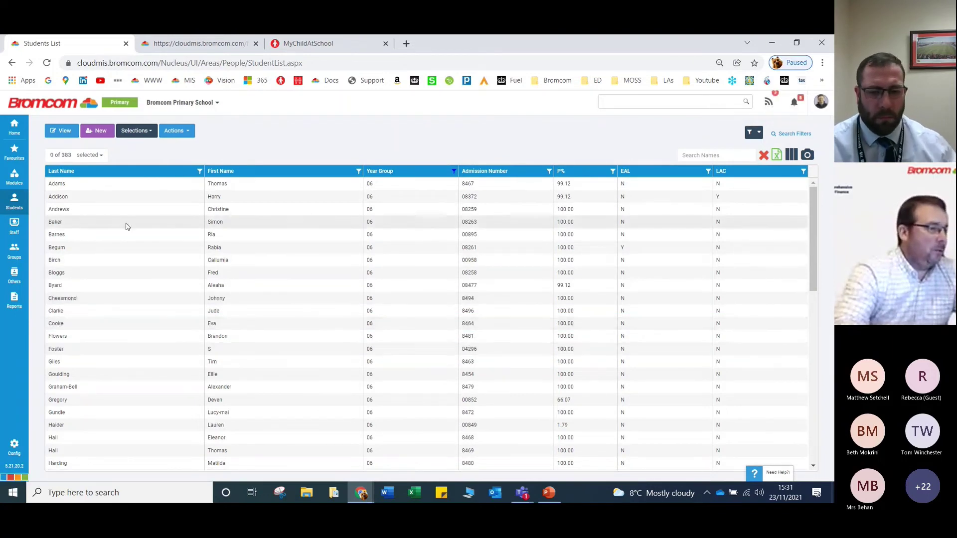
{"action": "left_click", "coordinate": [126, 223]}
{"action": "left_click", "coordinate": [127, 260]}
{"action": "left_click", "coordinate": [128, 282]}
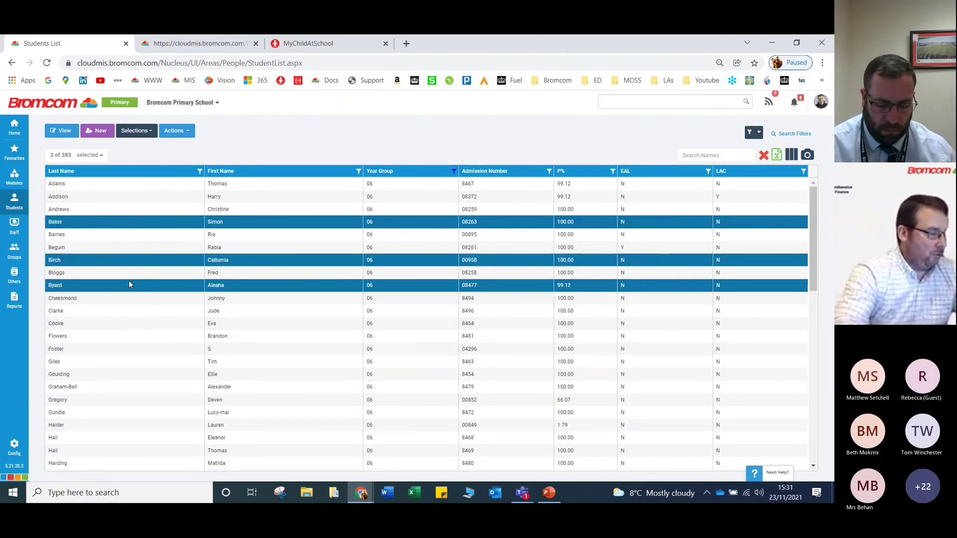
{"action": "left_click", "coordinate": [187, 133]}
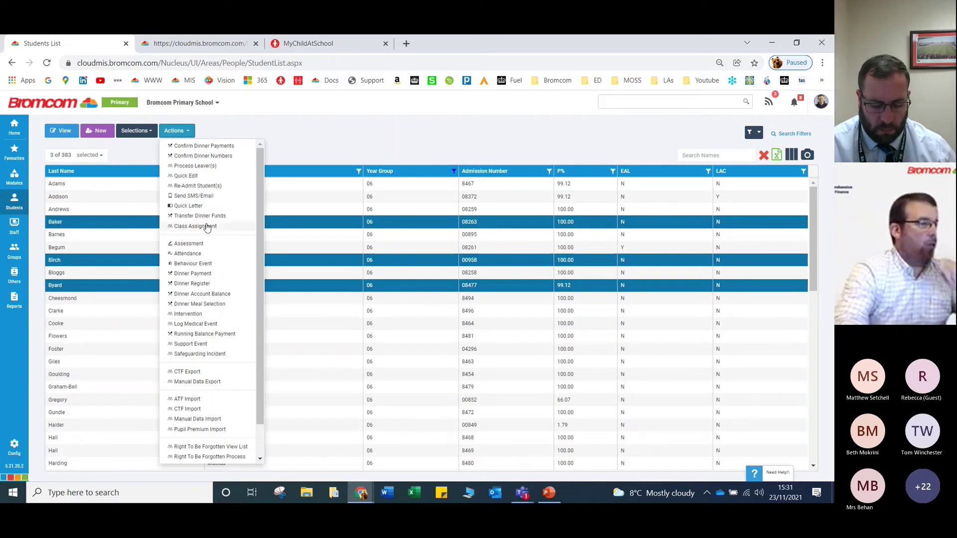
{"action": "left_click", "coordinate": [193, 255]}
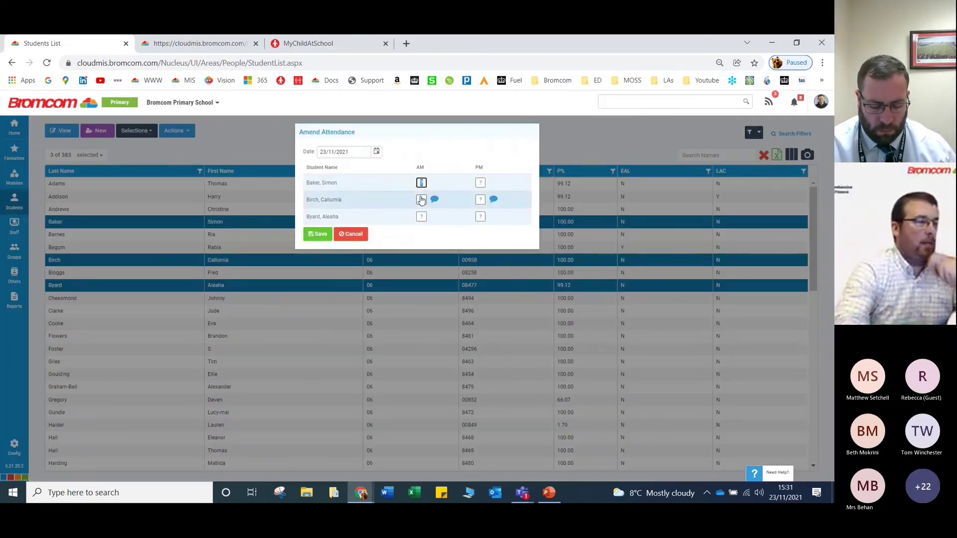
Set the first student's AM mark to L with the value 12 and the second student's AM mark to I.
{"action": "left_click", "coordinate": [420, 184]}
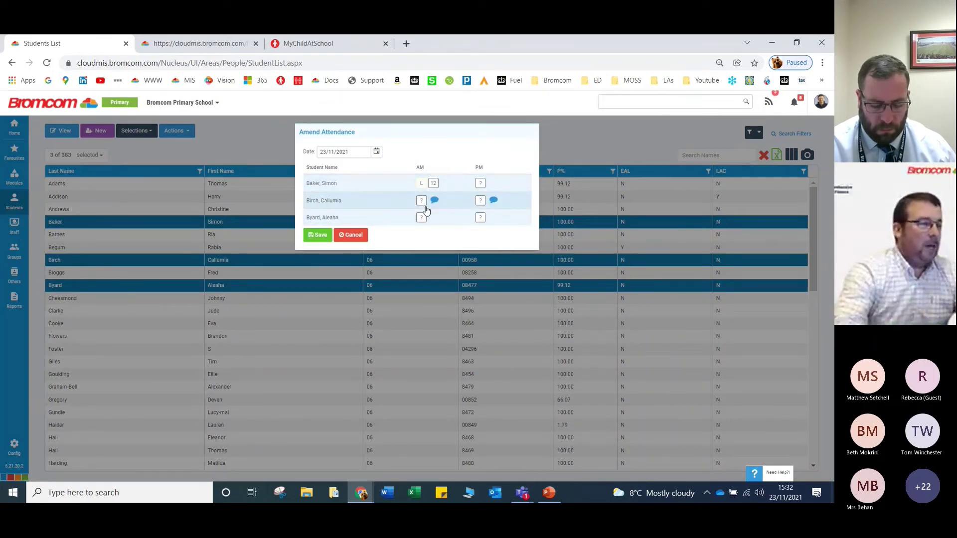
{"action": "left_click", "coordinate": [421, 200]}
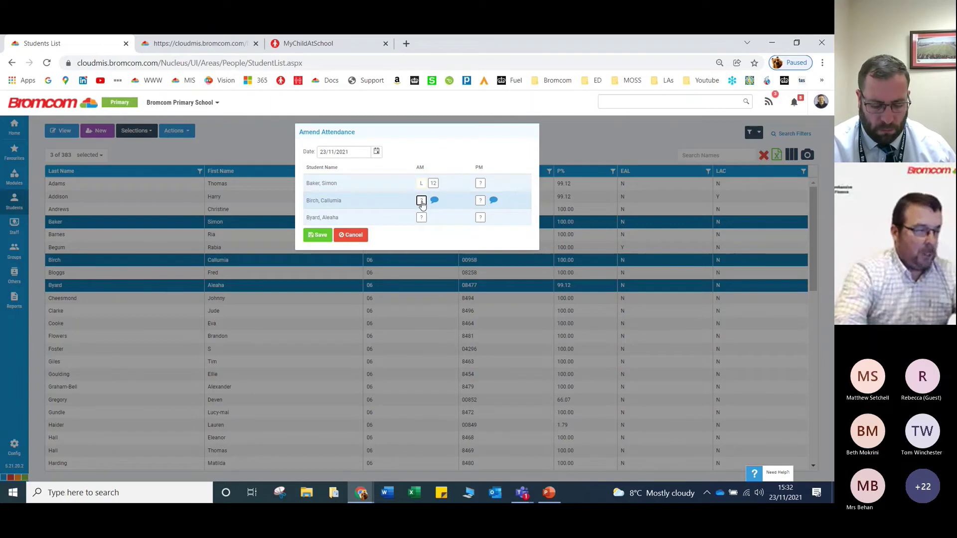
{"action": "type", "text": "I"}
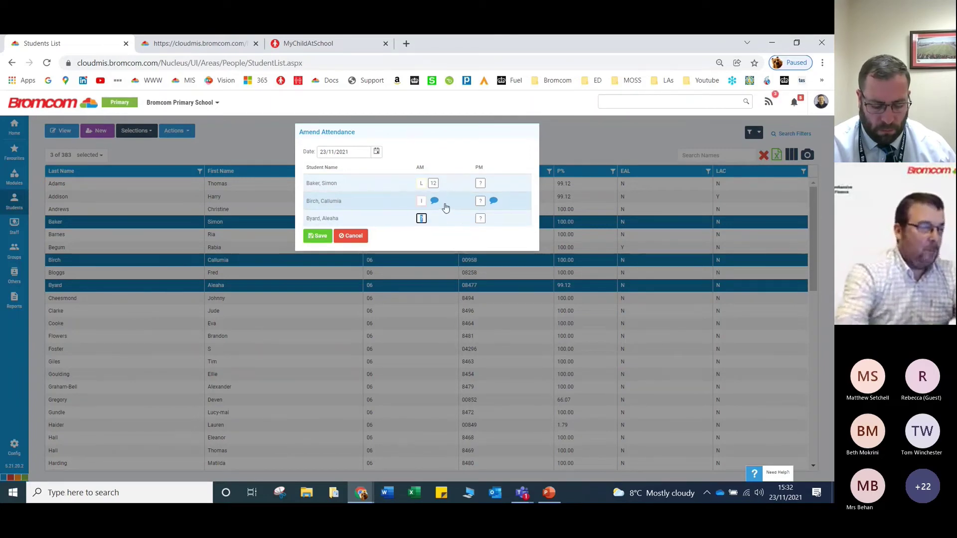
Add the comment "cold" to the second student's AM session.
{"action": "left_click", "coordinate": [433, 201]}
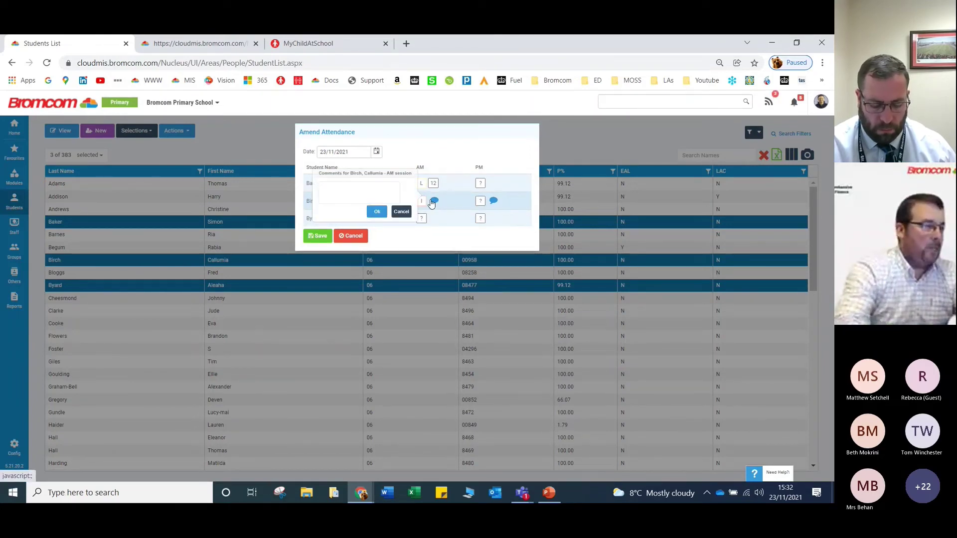
{"action": "left_click", "coordinate": [370, 193]}
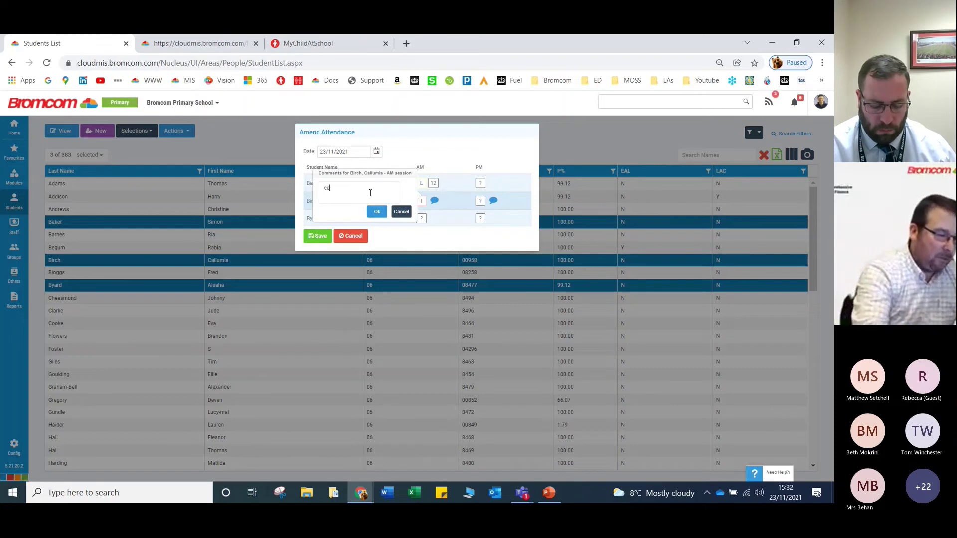
{"action": "type", "text": "cold"}
{"action": "left_click", "coordinate": [377, 211]}
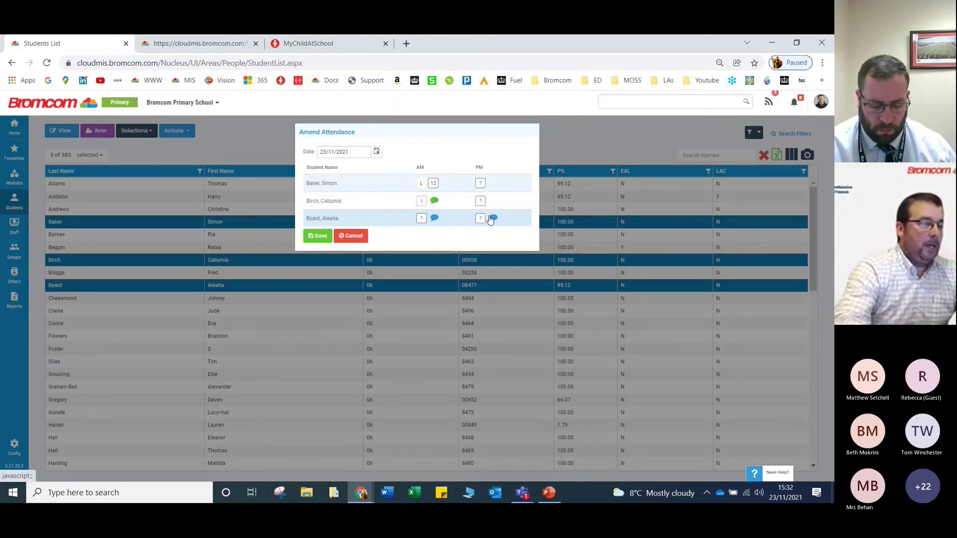
Set the third student's PM mark to M and save the amended attendance.
{"action": "type", "text": "M"}
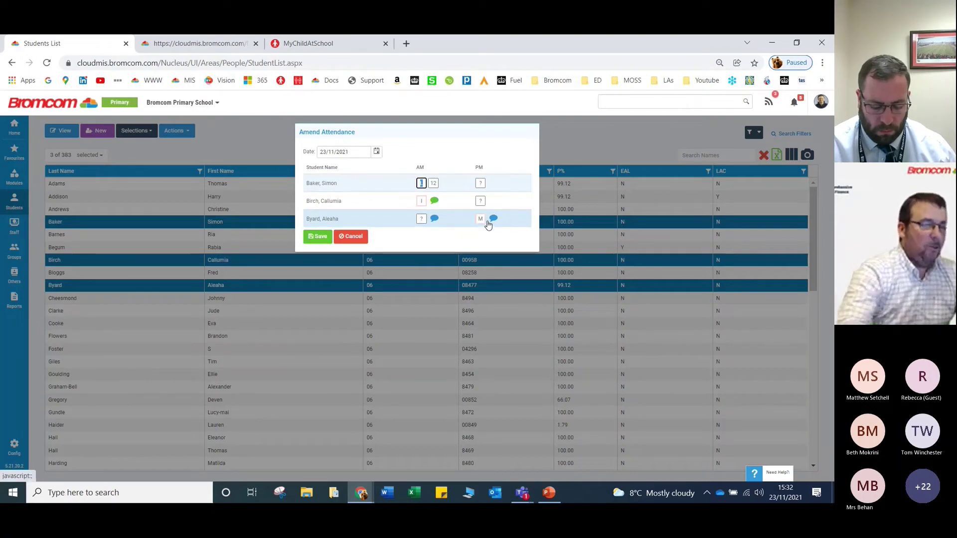
{"action": "left_click", "coordinate": [317, 236]}
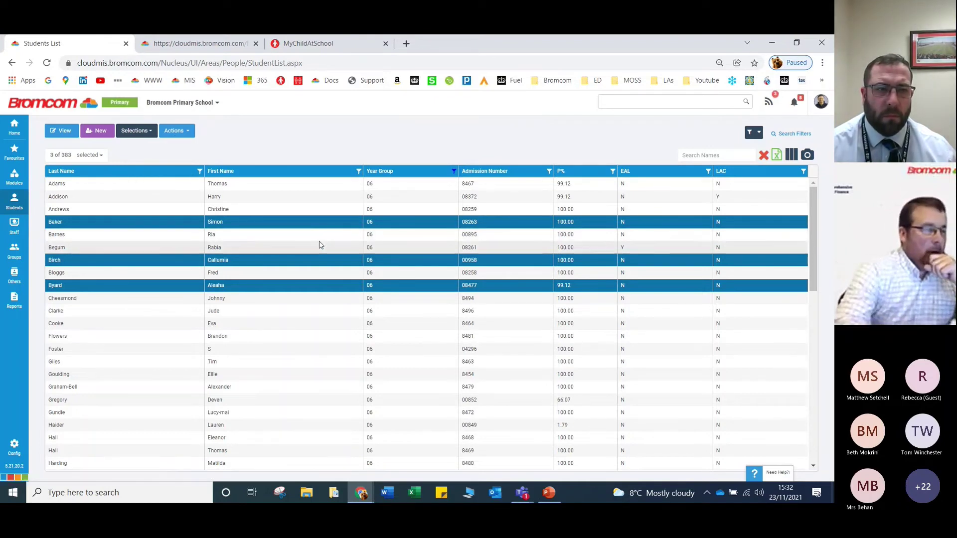
{"action": "scroll", "coordinate": [406, 348], "scroll_direction": "down", "scroll_amount": 10}
{"action": "scroll", "coordinate": [412, 401], "scroll_direction": "up", "scroll_amount": 10}
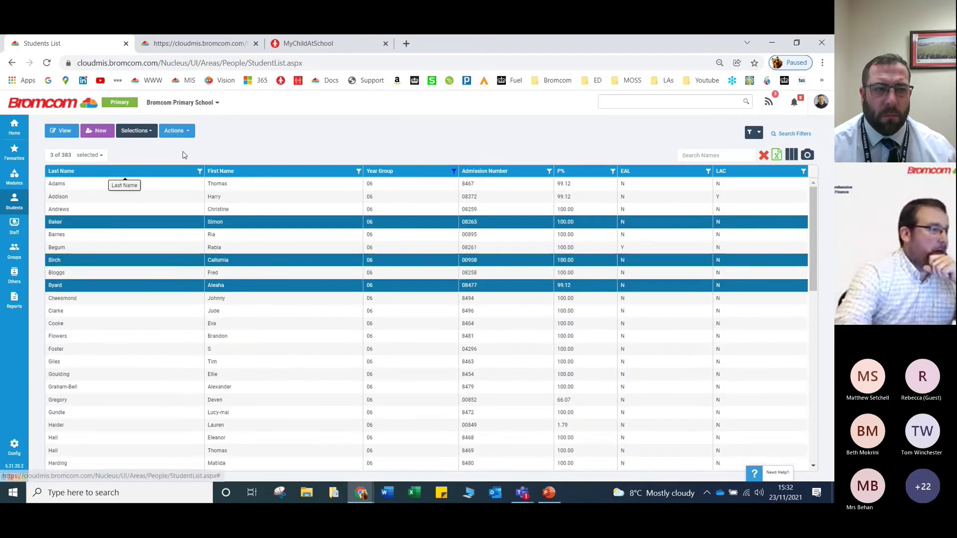
{"action": "left_click", "coordinate": [172, 131]}
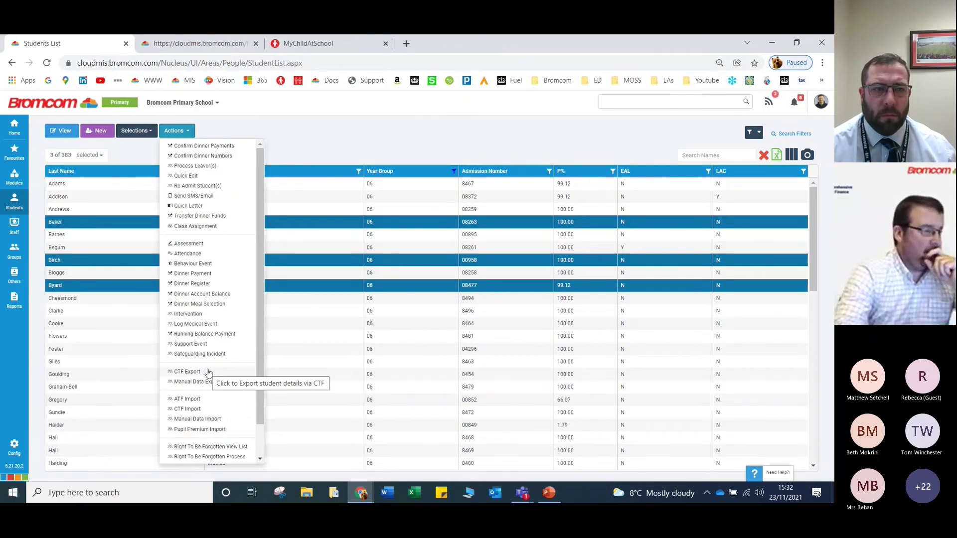
{"action": "left_click", "coordinate": [307, 148]}
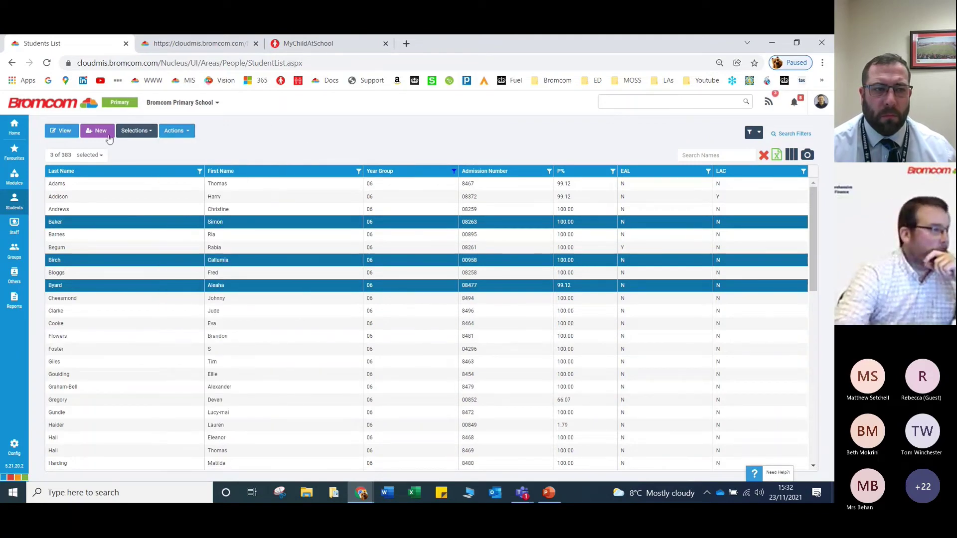
Go to the lesson dashboard and open the register for the 6 Birch AM session on 23/11/2021.
{"action": "left_click", "coordinate": [17, 130]}
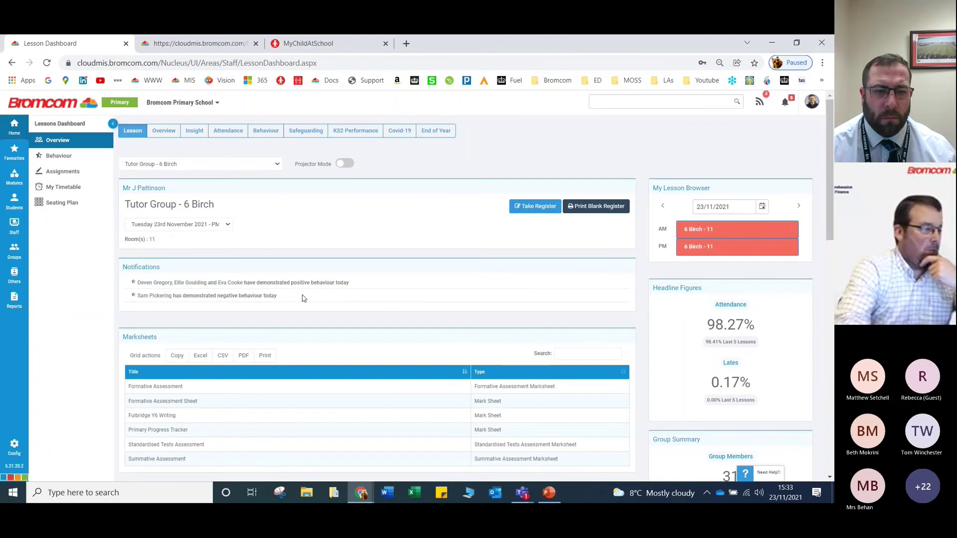
{"action": "scroll", "coordinate": [302, 297], "scroll_direction": "down", "scroll_amount": 1}
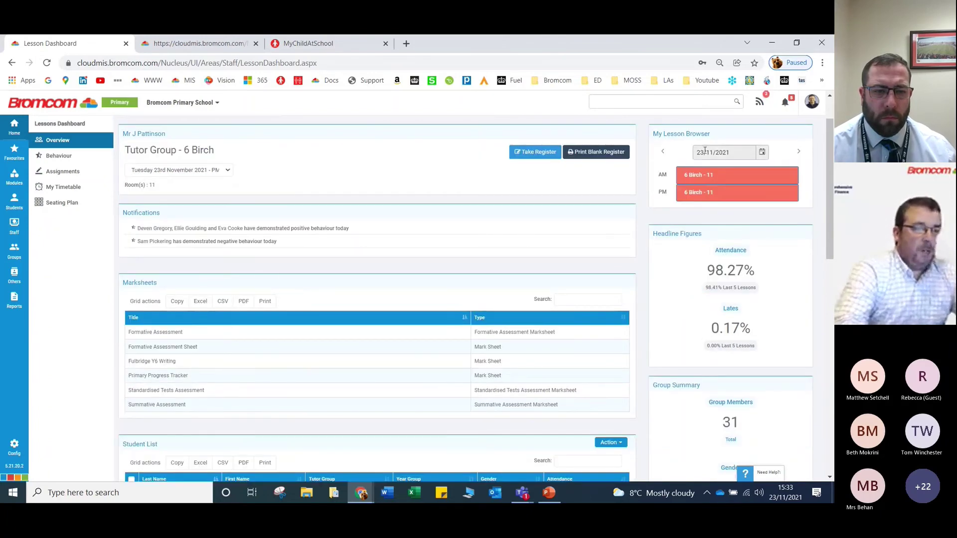
{"action": "left_click", "coordinate": [707, 181]}
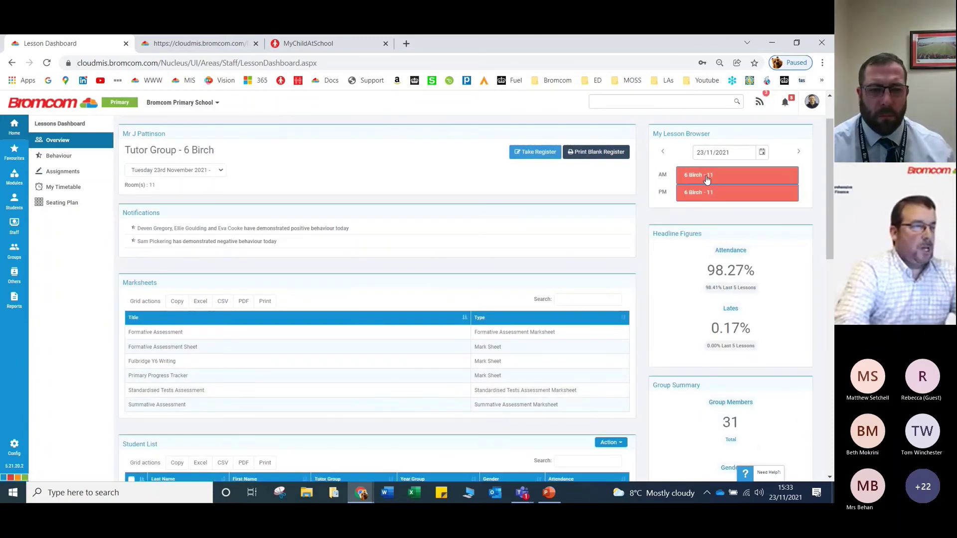
{"action": "left_click", "coordinate": [535, 153]}
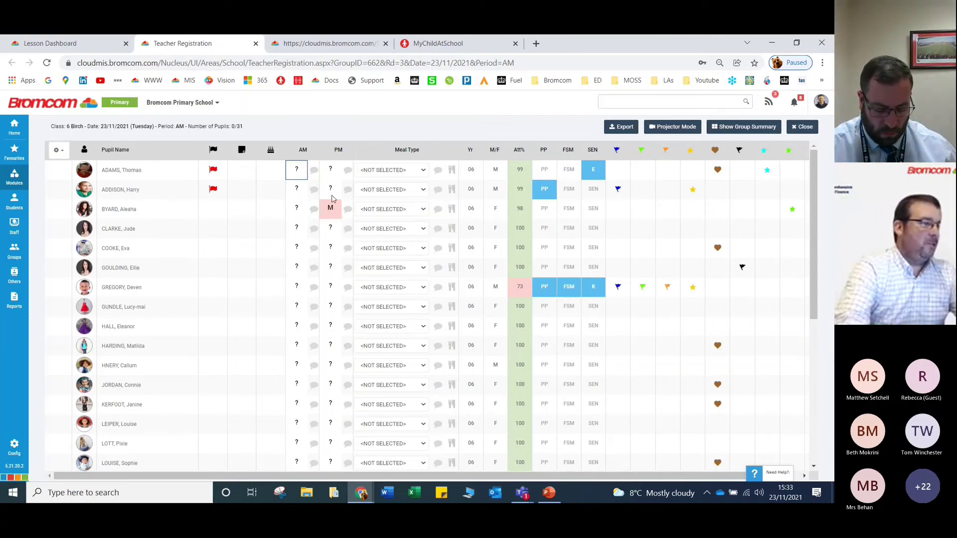
Mark the first eight pupils in the AM register as present (/), except the sixth pupil, who gets N.
{"action": "key", "text": "slash"}
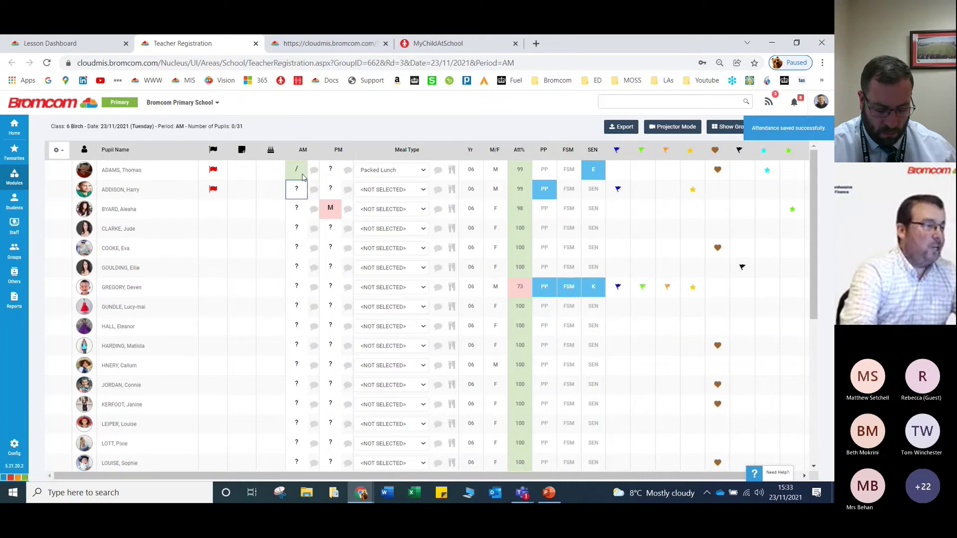
{"action": "key", "text": "slash"}
{"action": "key", "text": "slash"}
{"action": "key", "text": "slash"}
{"action": "key", "text": "slash"}
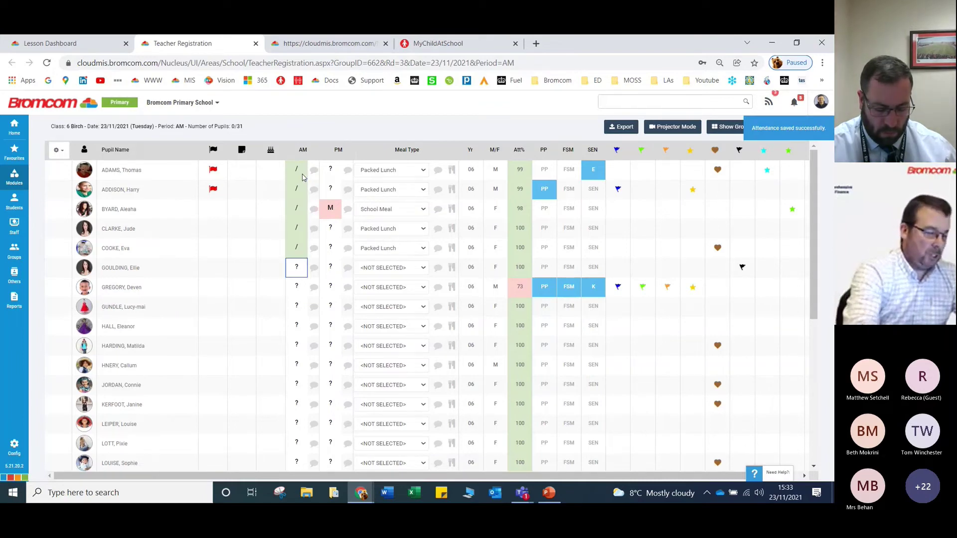
{"action": "key", "text": "n"}
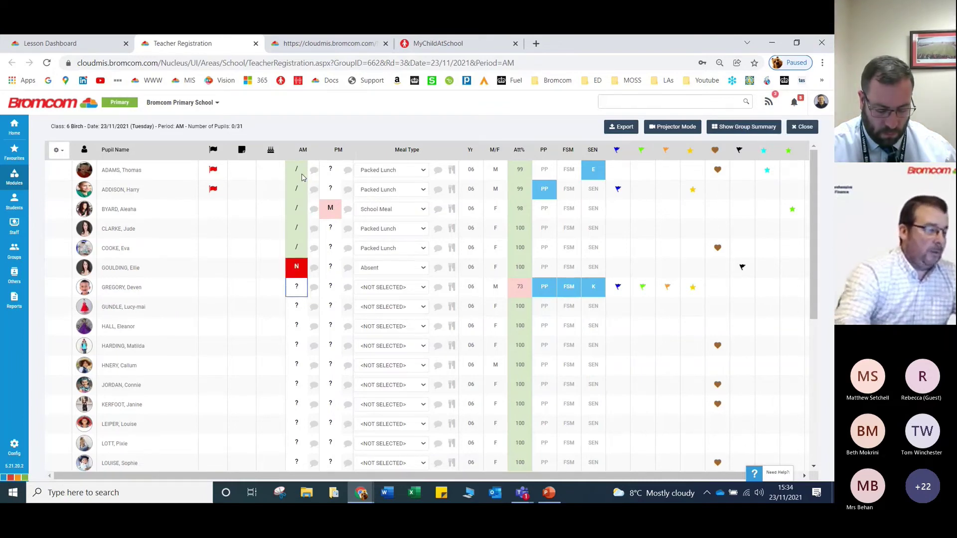
{"action": "key", "text": "slash"}
{"action": "key", "text": "slash"}
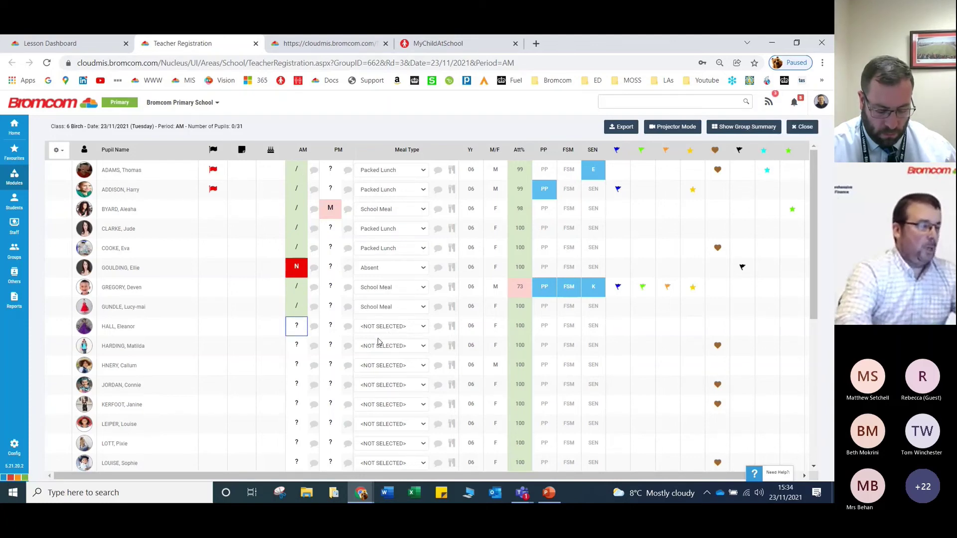
Change the fifth pupil's meal type to School Sandwich.
{"action": "left_click", "coordinate": [393, 249]}
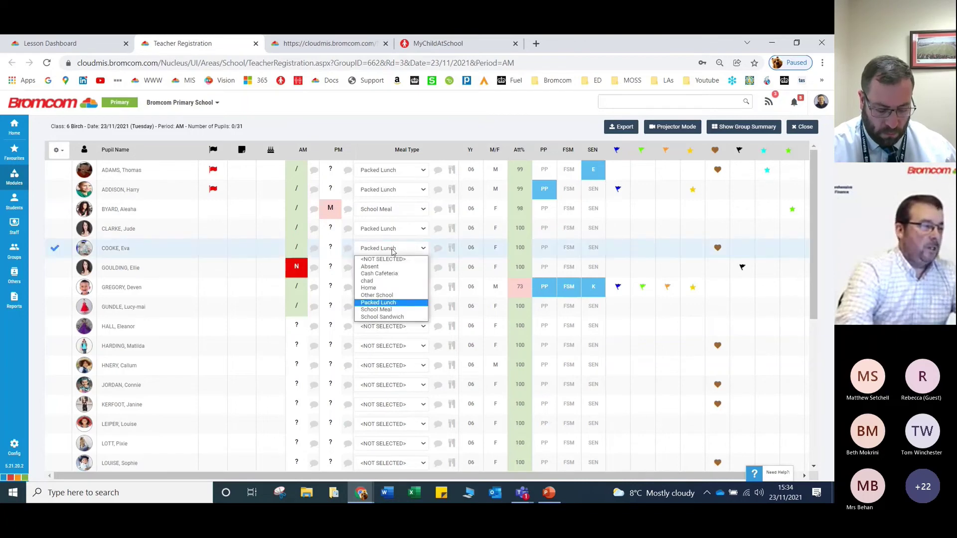
{"action": "left_click", "coordinate": [393, 316]}
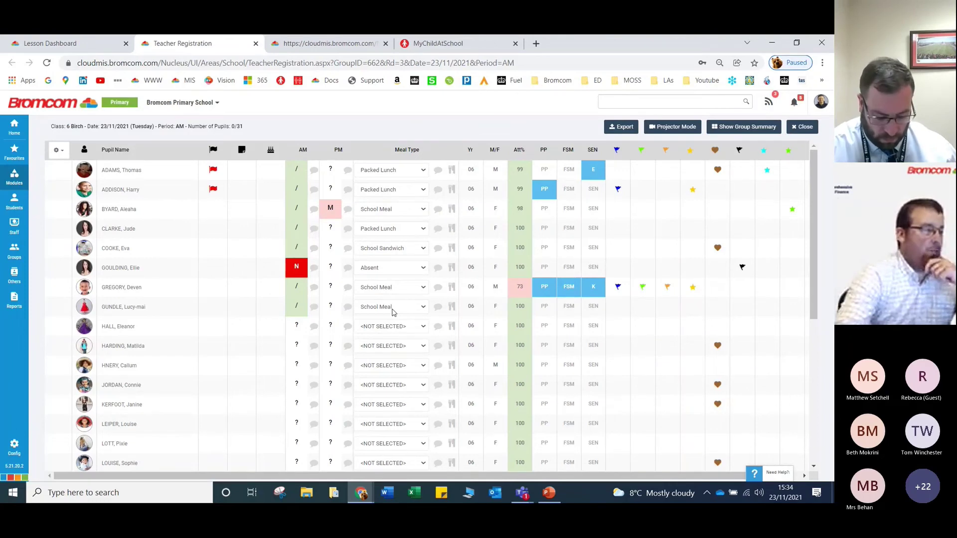
Try Chicken Roast Dinner in the seventh pupil's meal selection and close it without saving.
{"action": "left_click", "coordinate": [451, 288]}
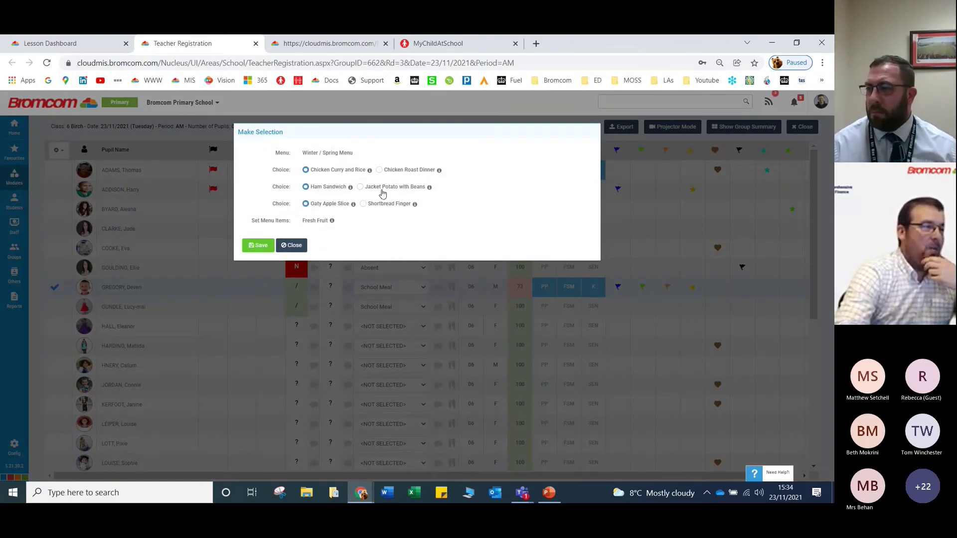
{"action": "left_click", "coordinate": [380, 171]}
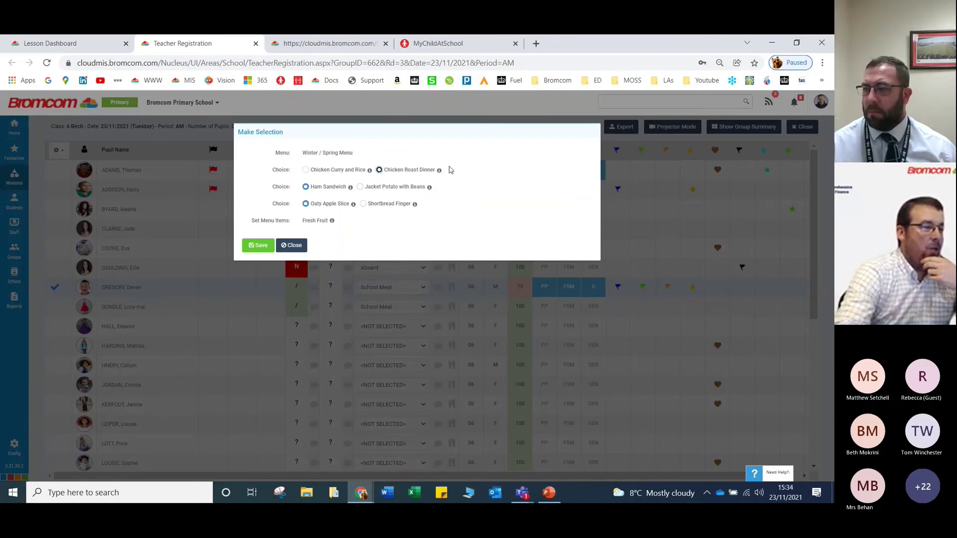
{"action": "left_click", "coordinate": [291, 245]}
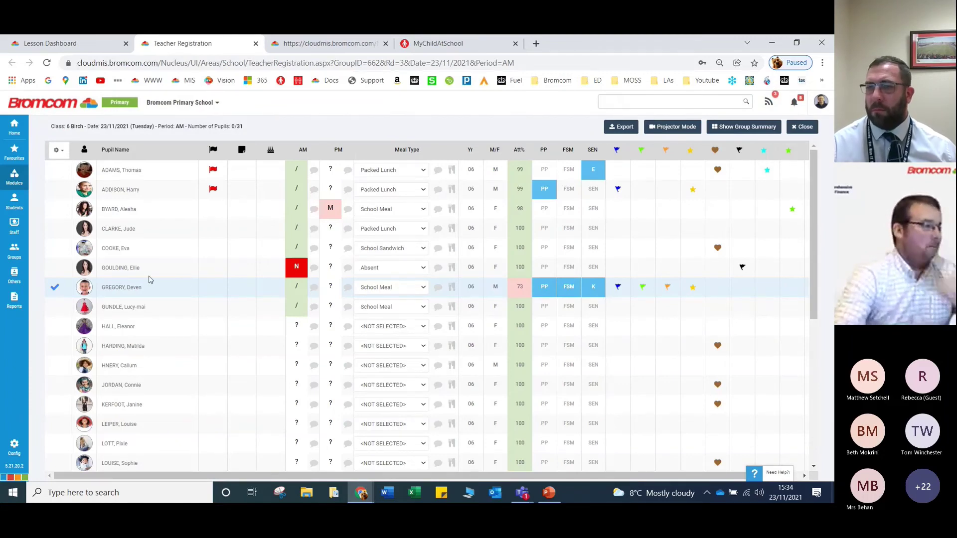
Add the second and fourth pupils to the register selection and view the actions available for the selected pupils.
{"action": "left_click", "coordinate": [63, 194]}
{"action": "left_click", "coordinate": [64, 225]}
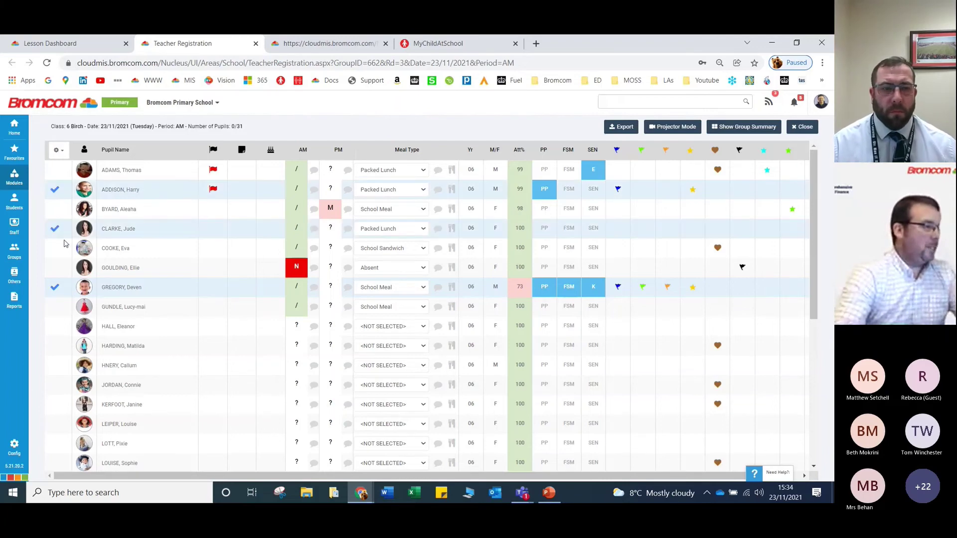
{"action": "left_click", "coordinate": [62, 151]}
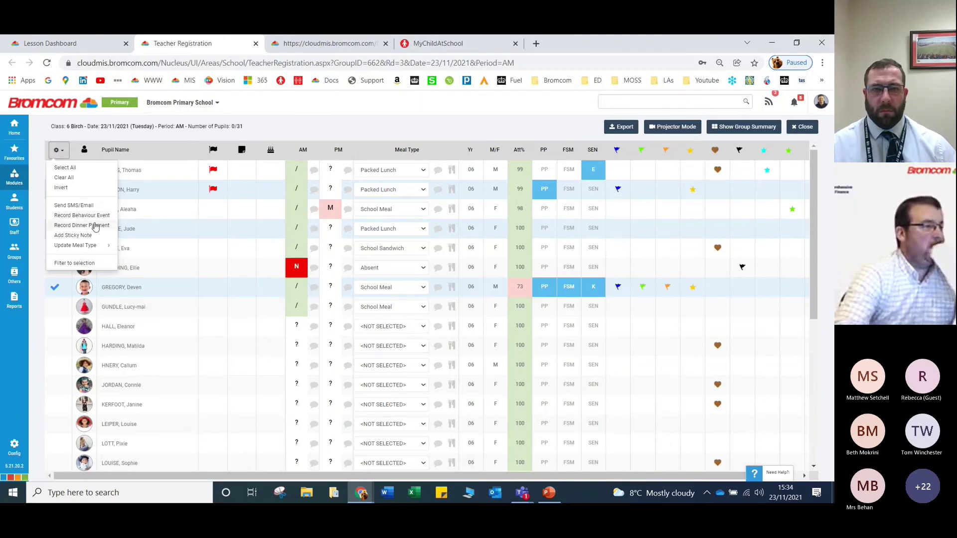
{"action": "left_click", "coordinate": [324, 125]}
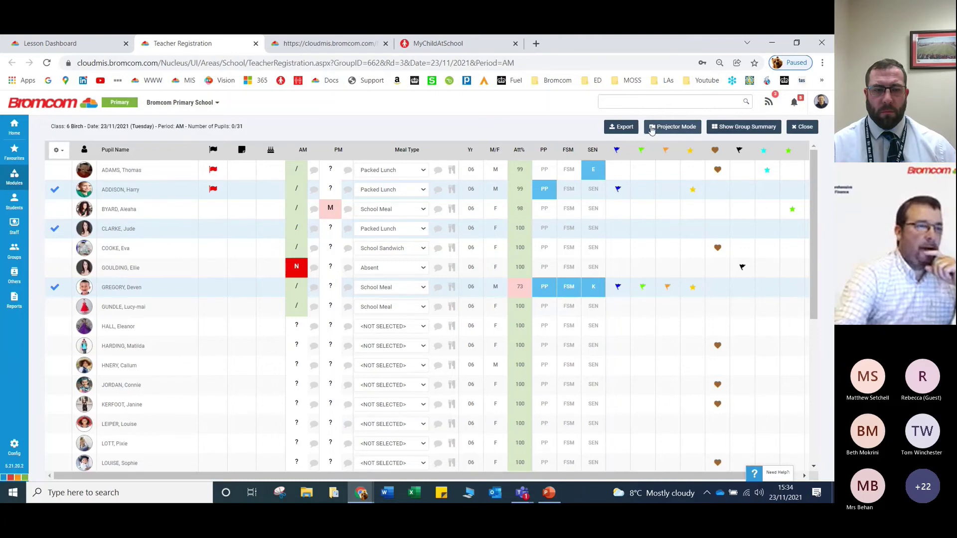
Turn on projector mode for the register and try to disable it by entering the account password.
{"action": "left_click", "coordinate": [652, 128]}
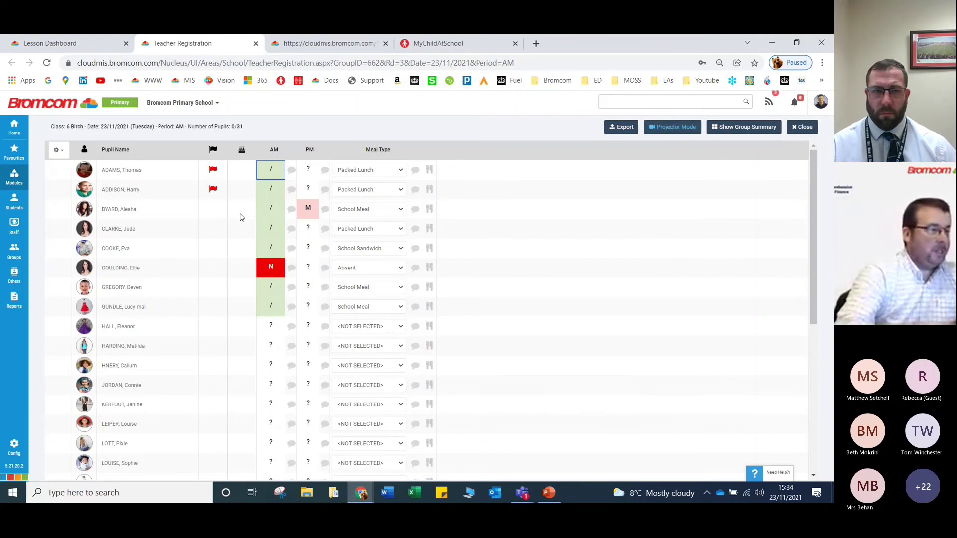
{"action": "left_click", "coordinate": [669, 130]}
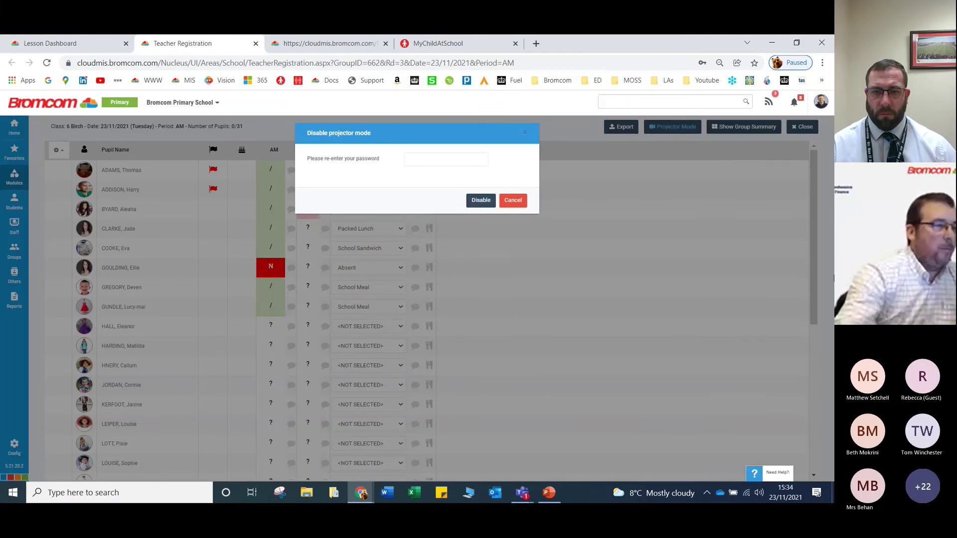
{"action": "left_click", "coordinate": [427, 161]}
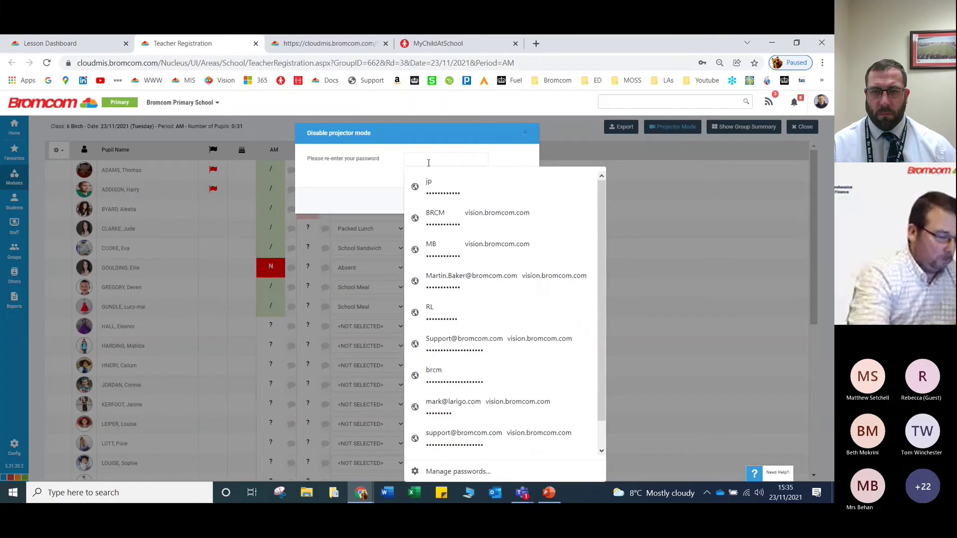
{"action": "type", "text": "p"}
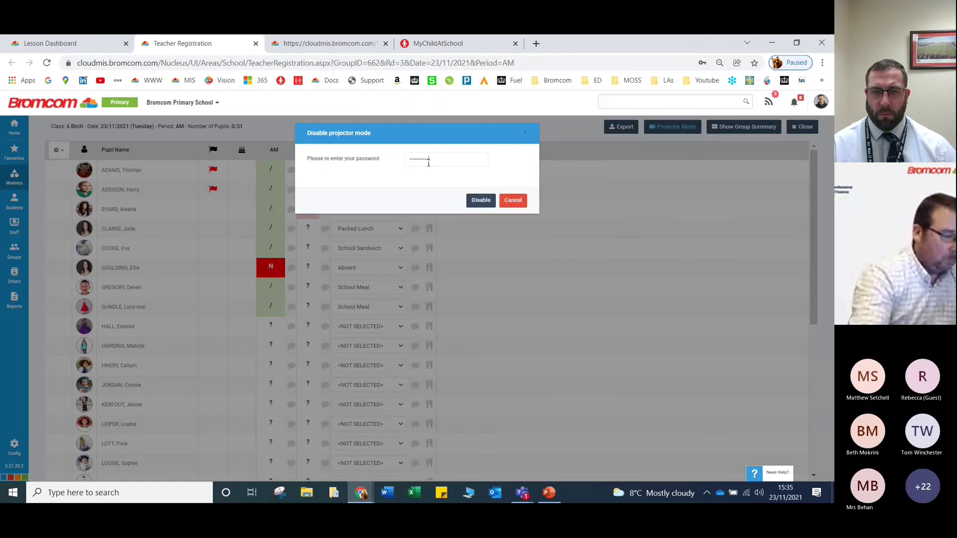
{"action": "type", "text": "••"}
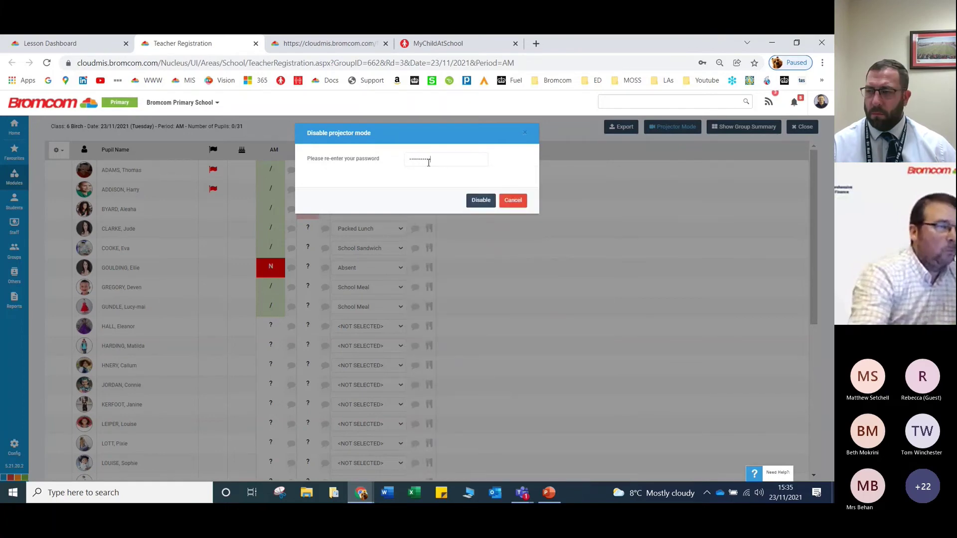
{"action": "key", "text": "Return"}
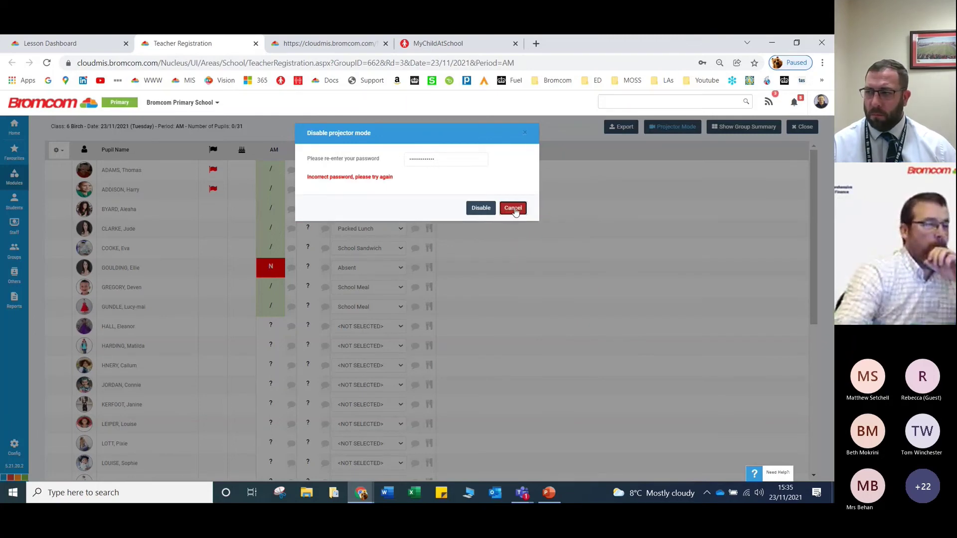
{"action": "left_click", "coordinate": [513, 207]}
Disable the register's projector mode by re-entering the account password.
{"action": "left_click", "coordinate": [663, 129]}
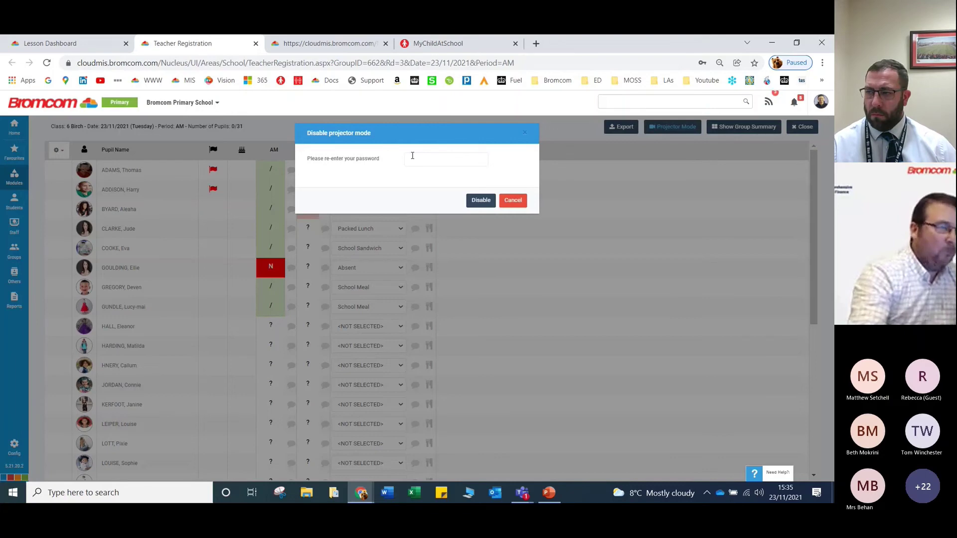
{"action": "left_click", "coordinate": [412, 156]}
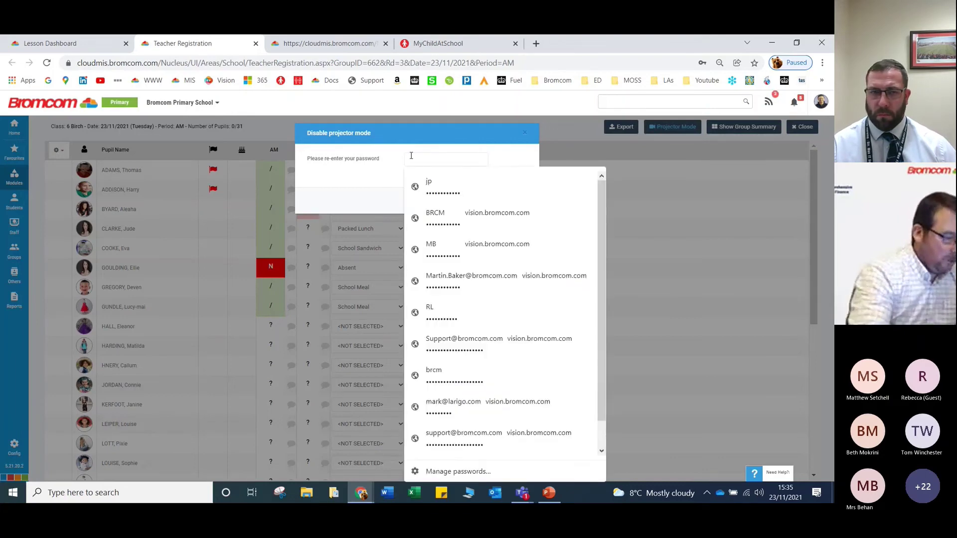
{"action": "key", "text": "Escape"}
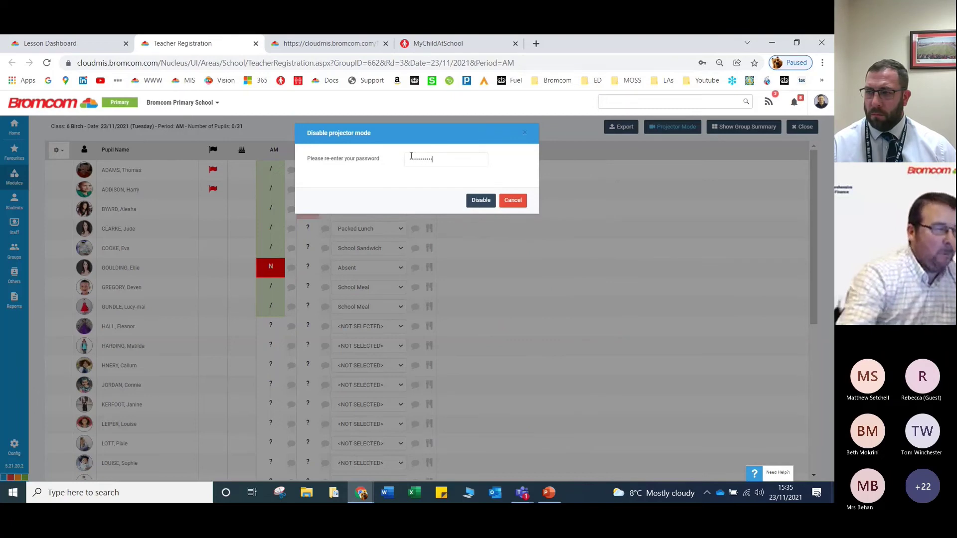
{"action": "left_click", "coordinate": [486, 208]}
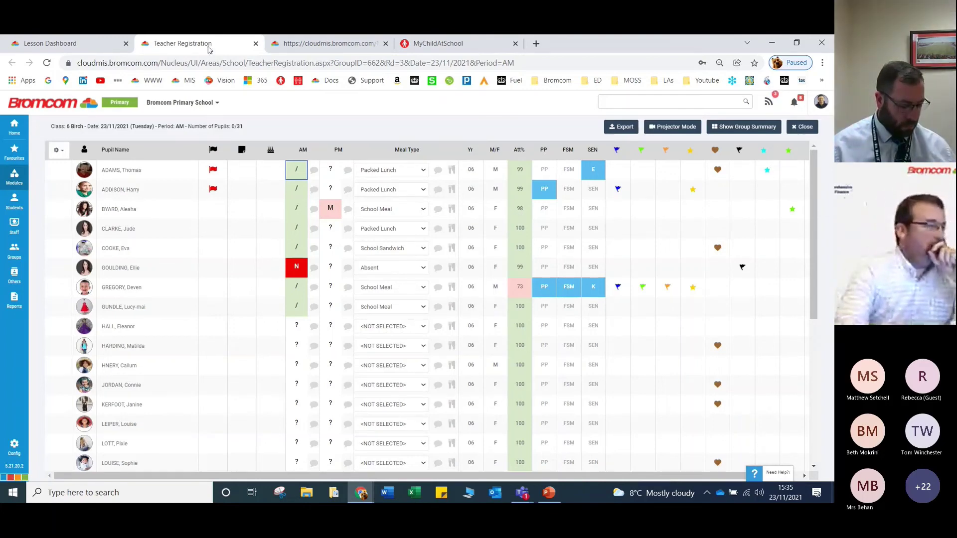
Compare the register with the lesson dashboard, and close the register to leave the dashboard open.
{"action": "left_click", "coordinate": [85, 43]}
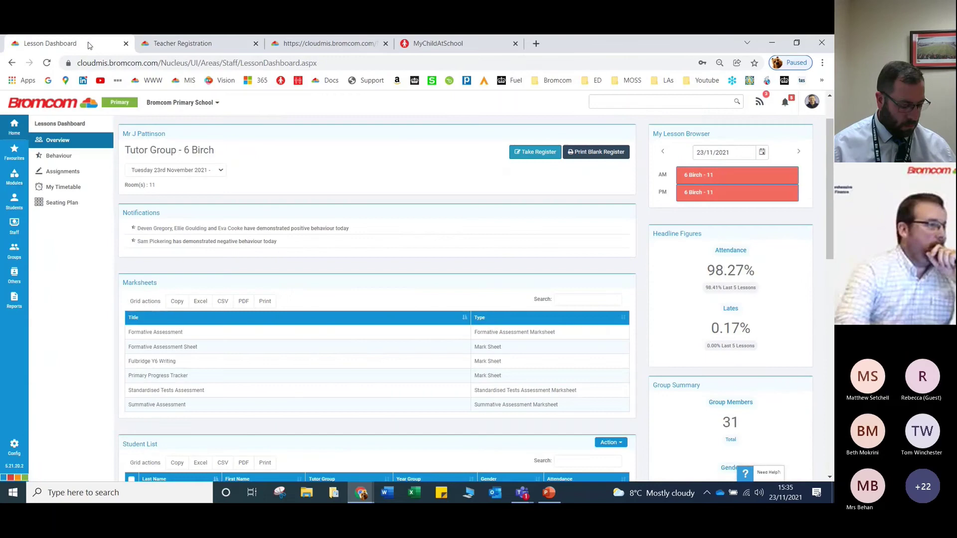
{"action": "left_click", "coordinate": [167, 44]}
{"action": "left_click", "coordinate": [44, 46]}
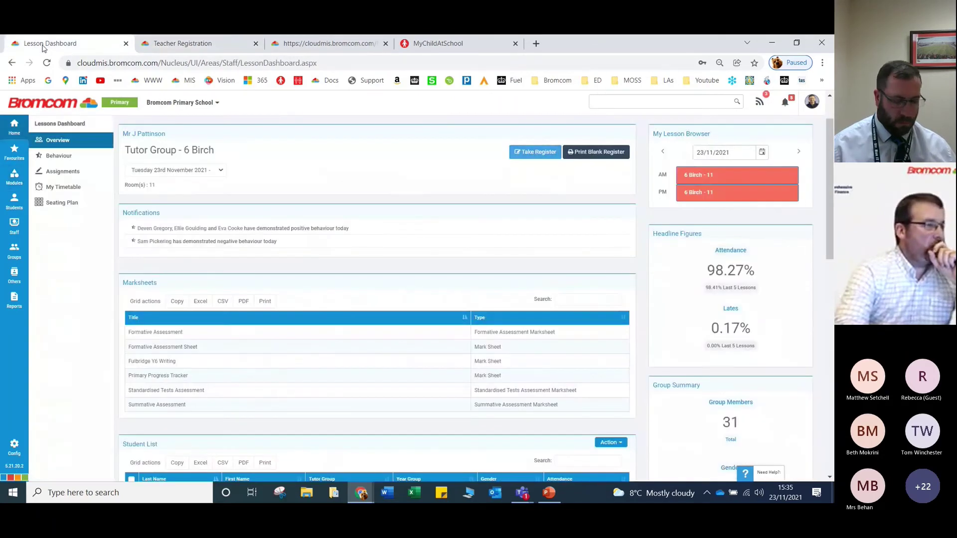
{"action": "left_click", "coordinate": [170, 43]}
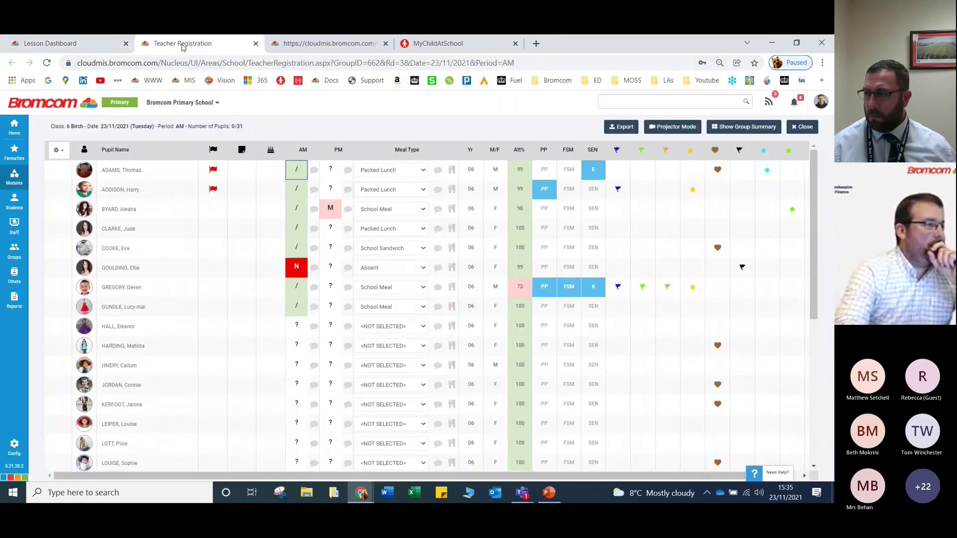
{"action": "left_click", "coordinate": [59, 44]}
{"action": "left_click", "coordinate": [169, 44]}
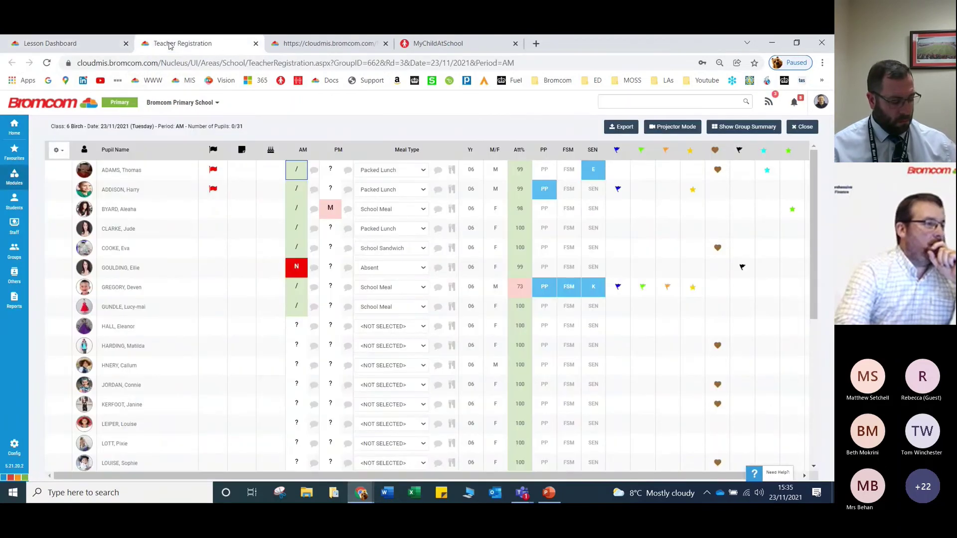
{"action": "left_click", "coordinate": [255, 43]}
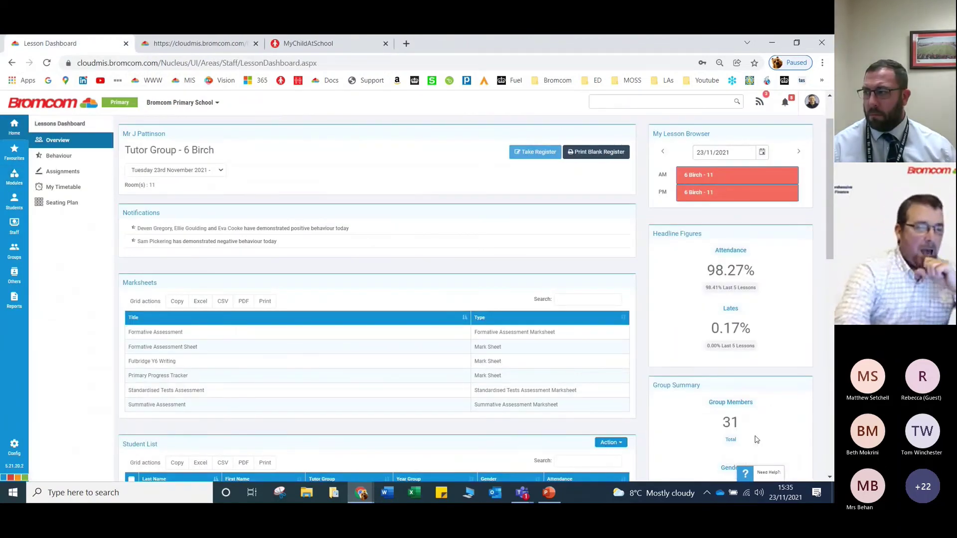
Search the built-in help for "dinner" and start the Manually Adding Dinner Payment walkthrough.
{"action": "left_click", "coordinate": [770, 473]}
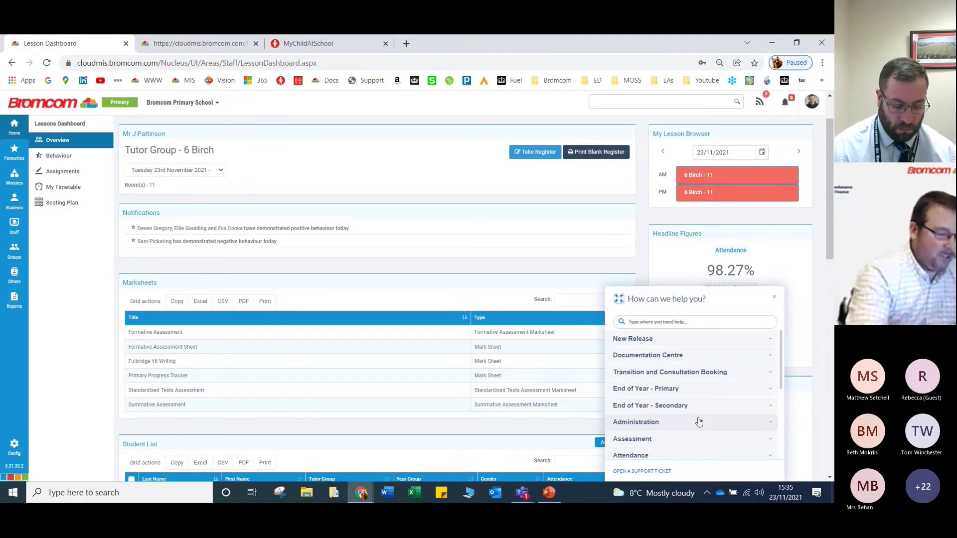
{"action": "type", "text": "dinner"}
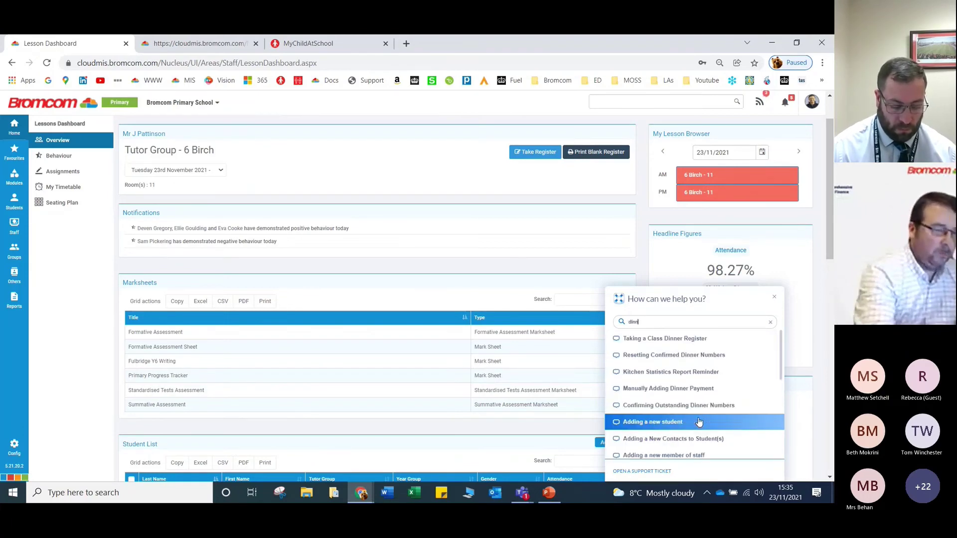
{"action": "left_click", "coordinate": [699, 390]}
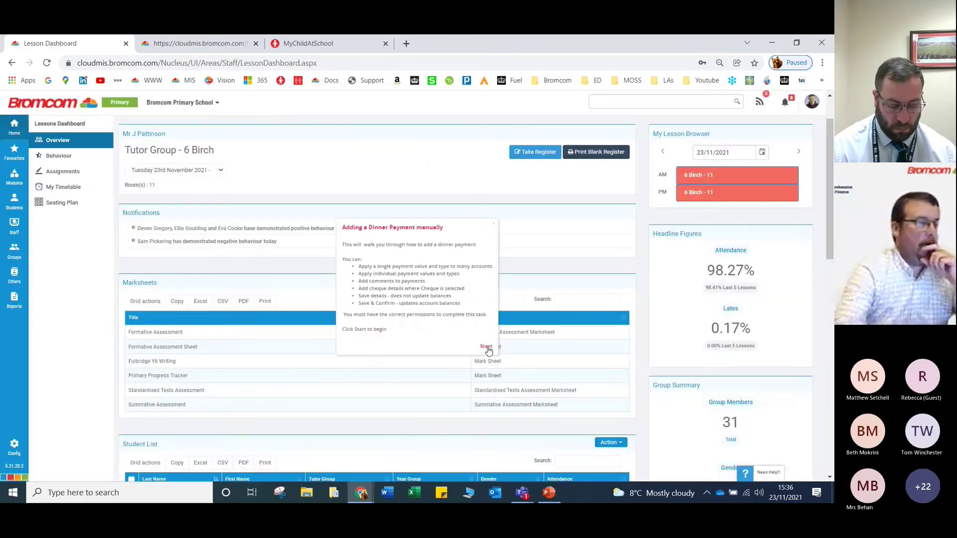
{"action": "left_click", "coordinate": [485, 347]}
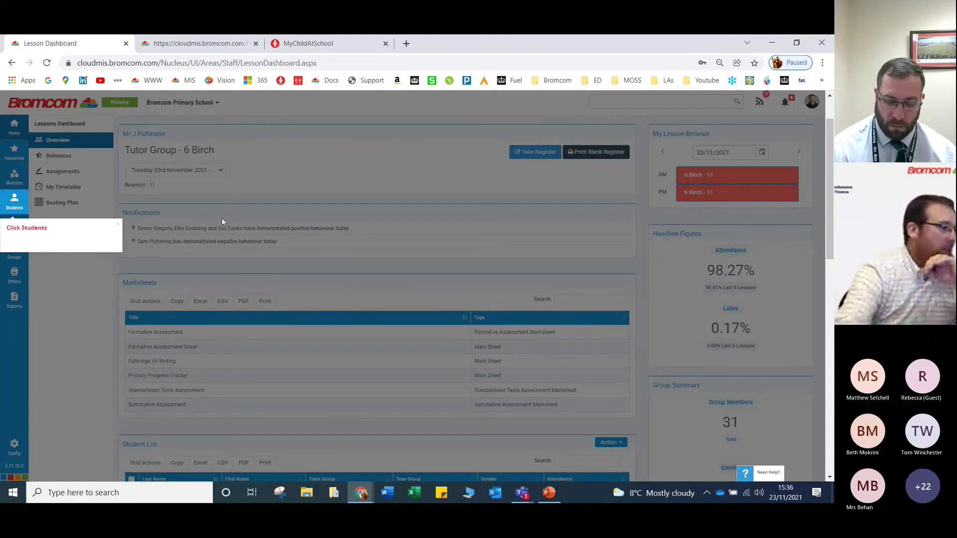
Follow the walkthrough to open the Dinner Payments form for the eleventh student in the students list, and cancel it.
{"action": "left_click", "coordinate": [14, 209]}
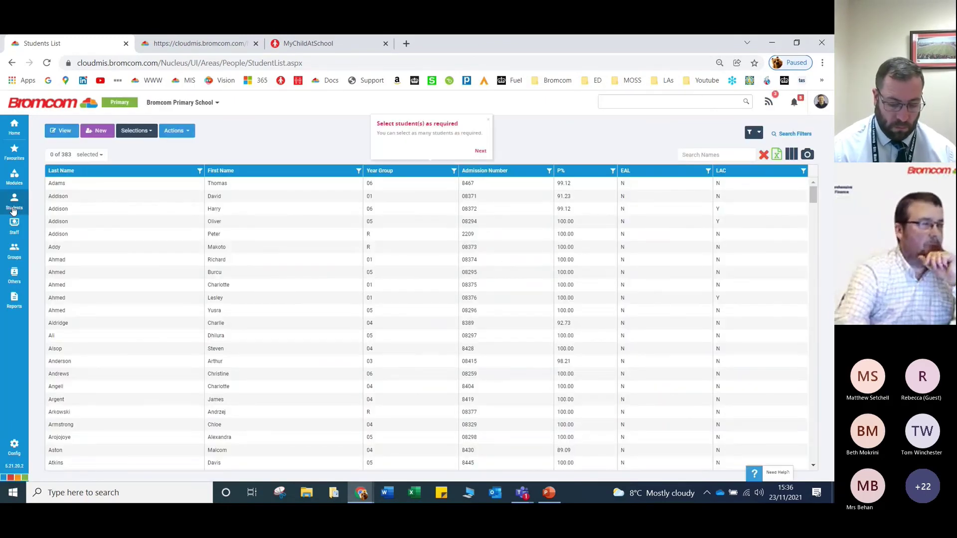
{"action": "left_click", "coordinate": [60, 310]}
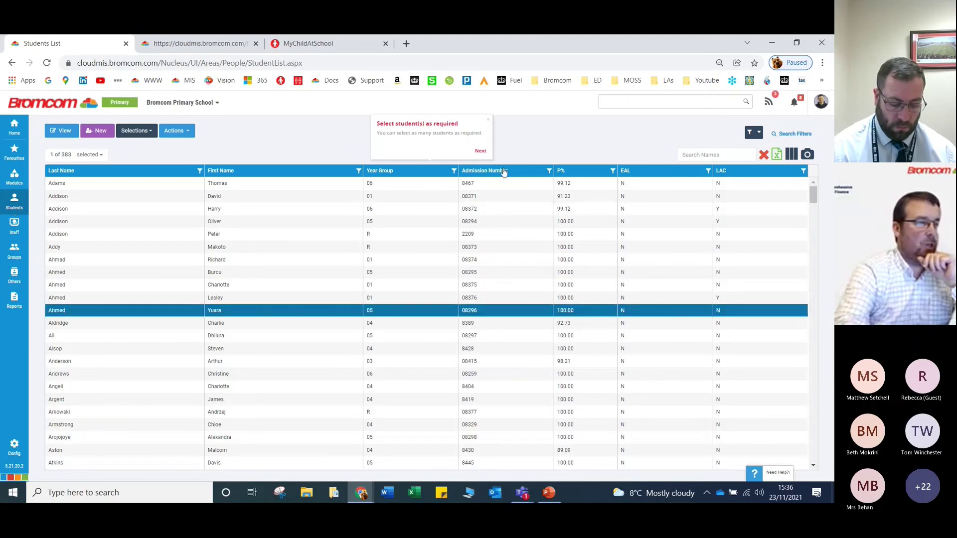
{"action": "left_click", "coordinate": [482, 151]}
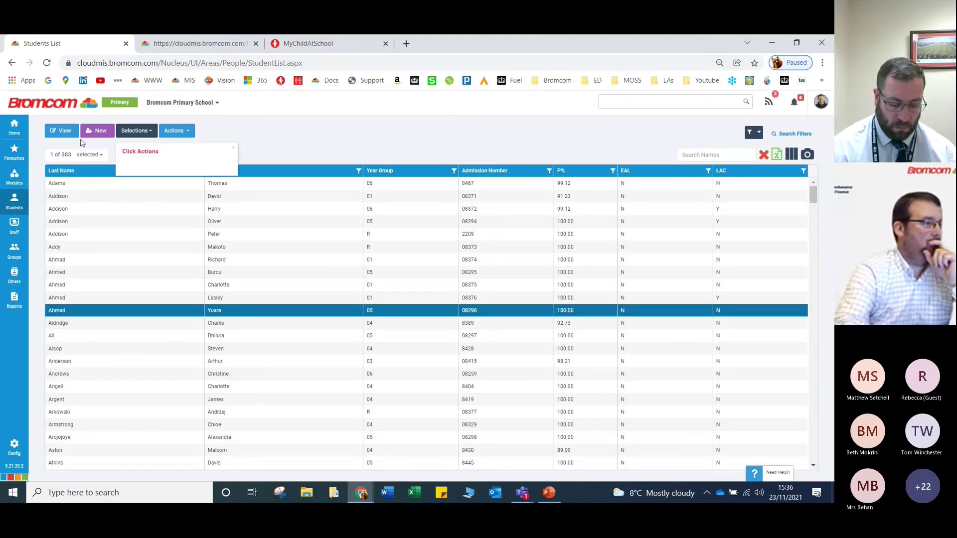
{"action": "left_click", "coordinate": [163, 131]}
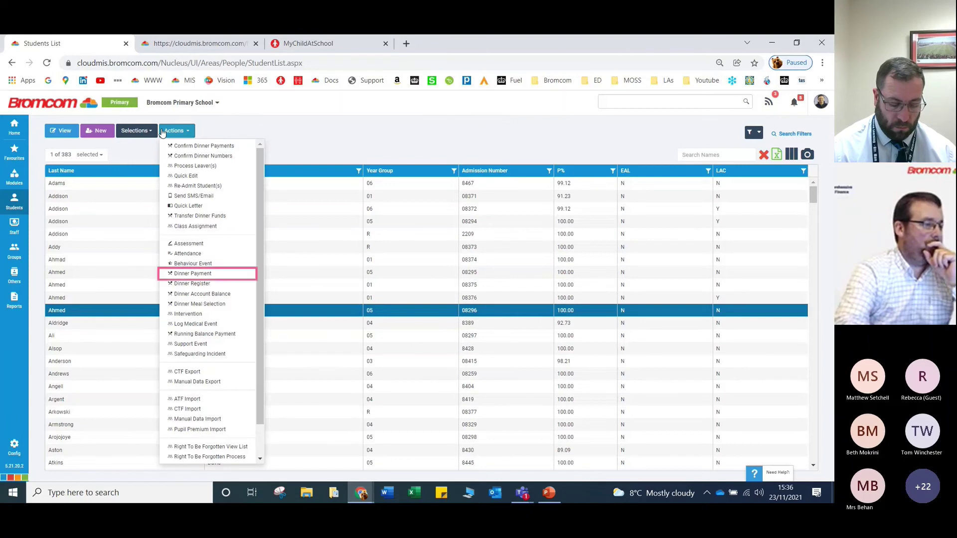
{"action": "left_click", "coordinate": [199, 273]}
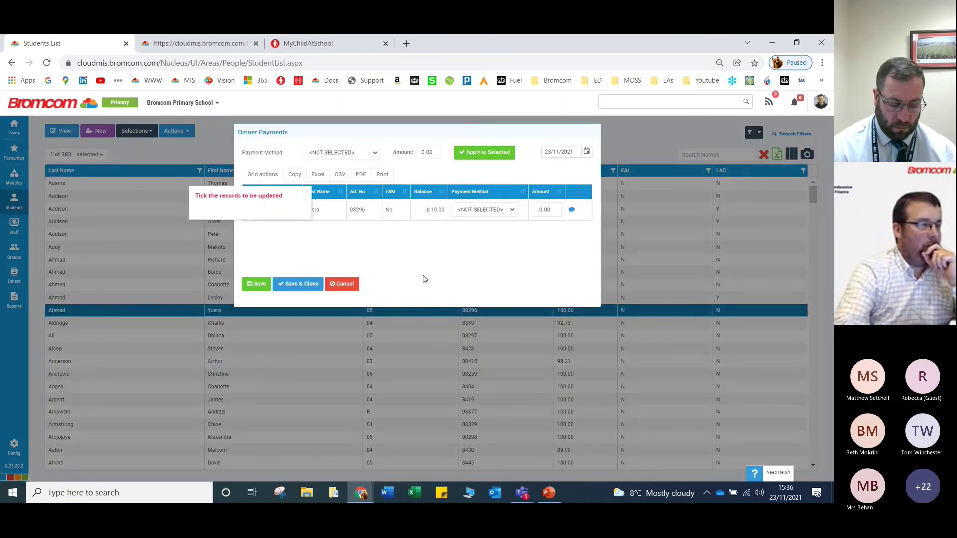
{"action": "left_click", "coordinate": [355, 288]}
From the lesson dashboard, view the open Primary Progress Tracker marksheet and open the Formative Assessment marksheet for 6 Birch.
{"action": "left_click", "coordinate": [19, 128]}
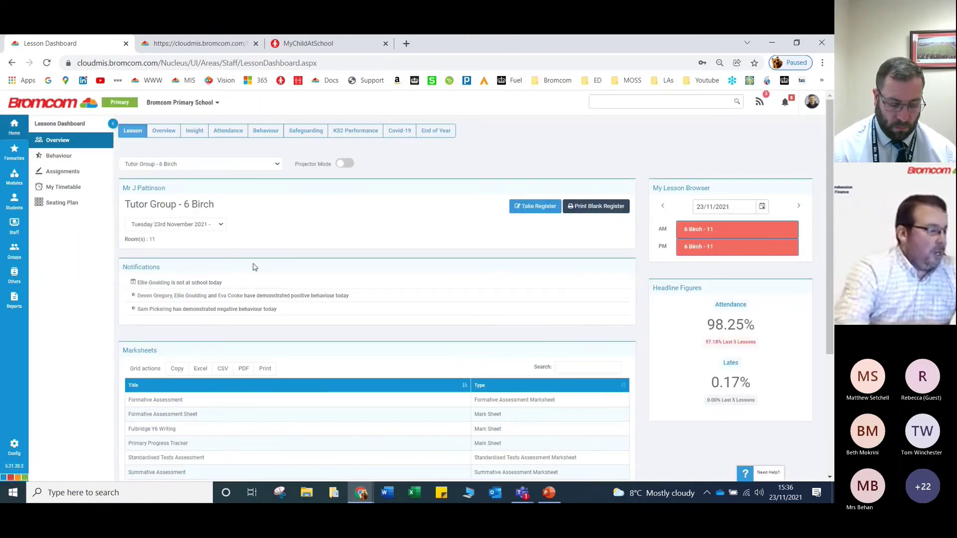
{"action": "scroll", "coordinate": [256, 271], "scroll_direction": "down", "scroll_amount": 2}
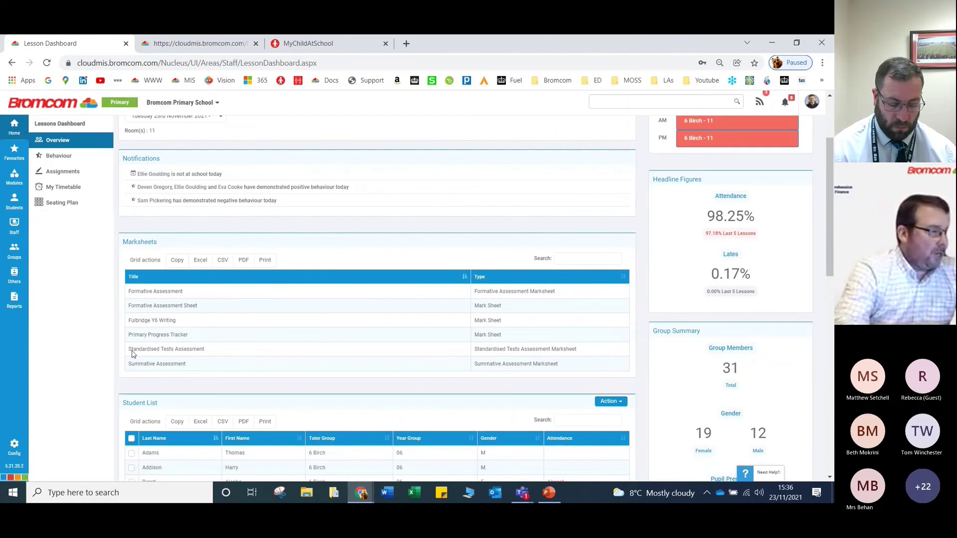
{"action": "left_click", "coordinate": [184, 40]}
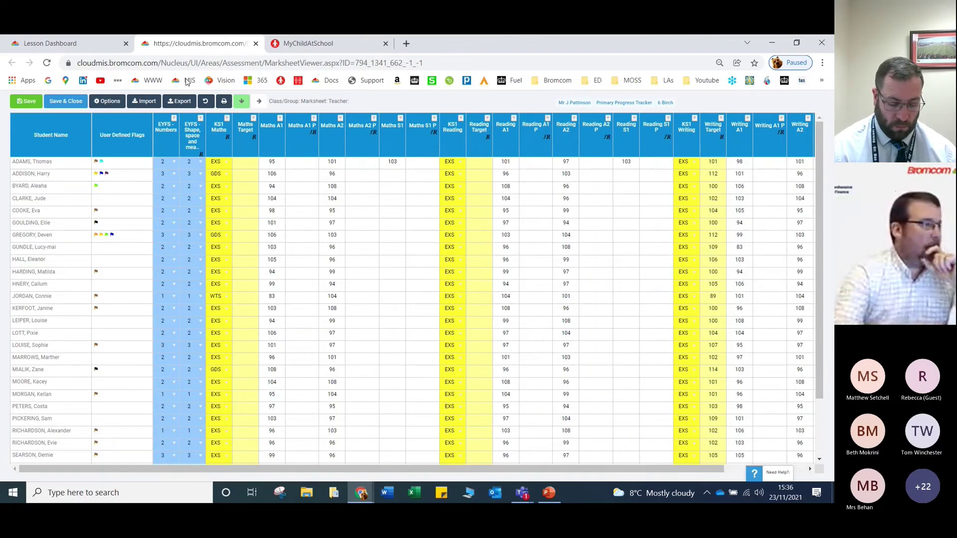
{"action": "left_click", "coordinate": [83, 45]}
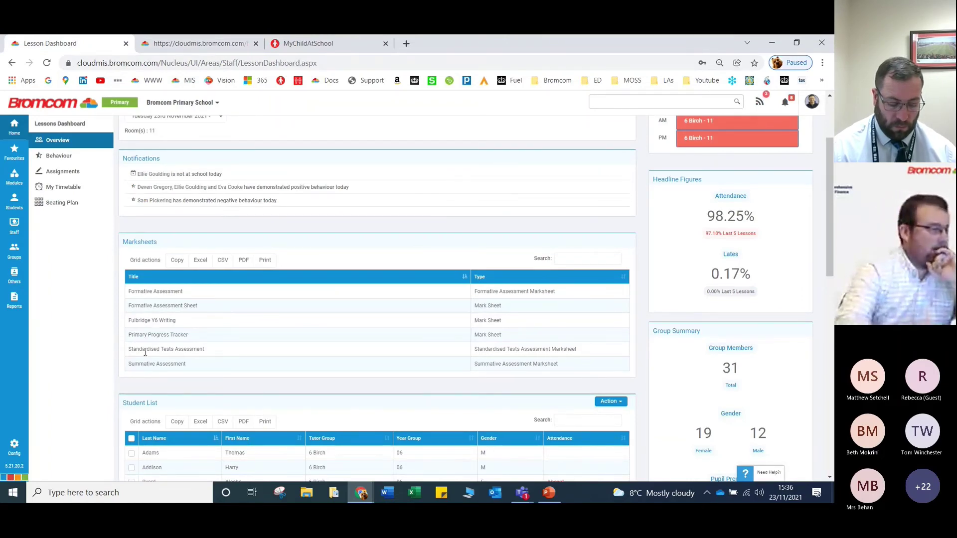
{"action": "left_click", "coordinate": [157, 293]}
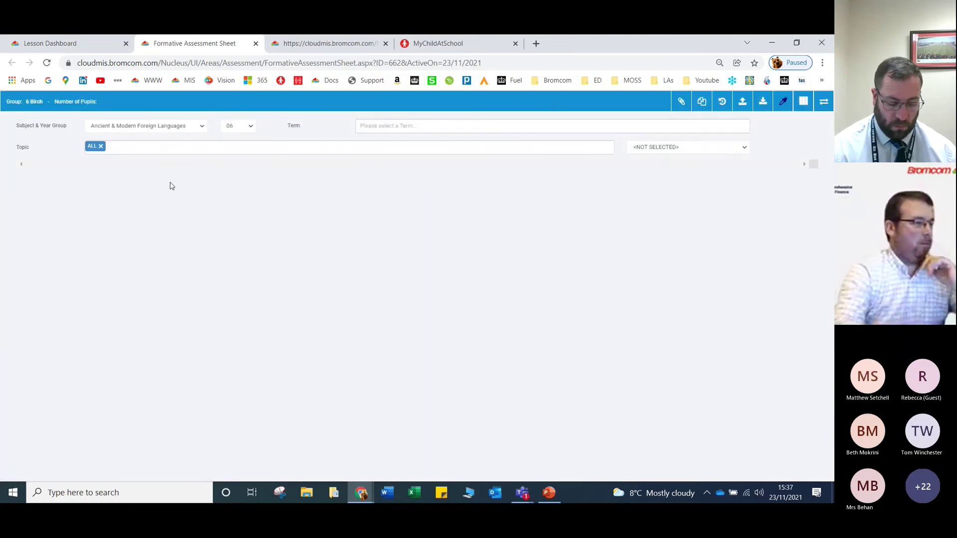
Load the formative marksheet for Mathematics, year group 06, with the Autumn Mid-Term term.
{"action": "left_click", "coordinate": [191, 126]}
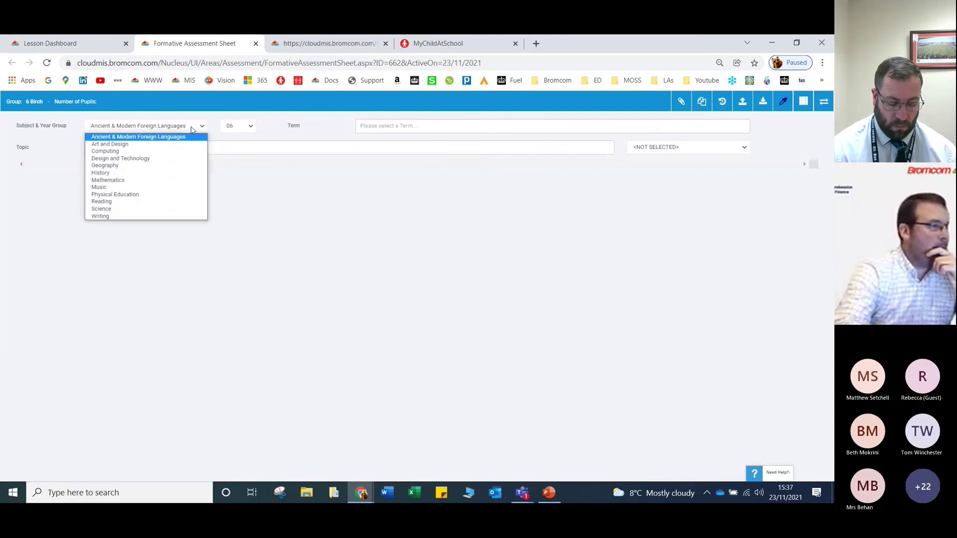
{"action": "left_click", "coordinate": [182, 180]}
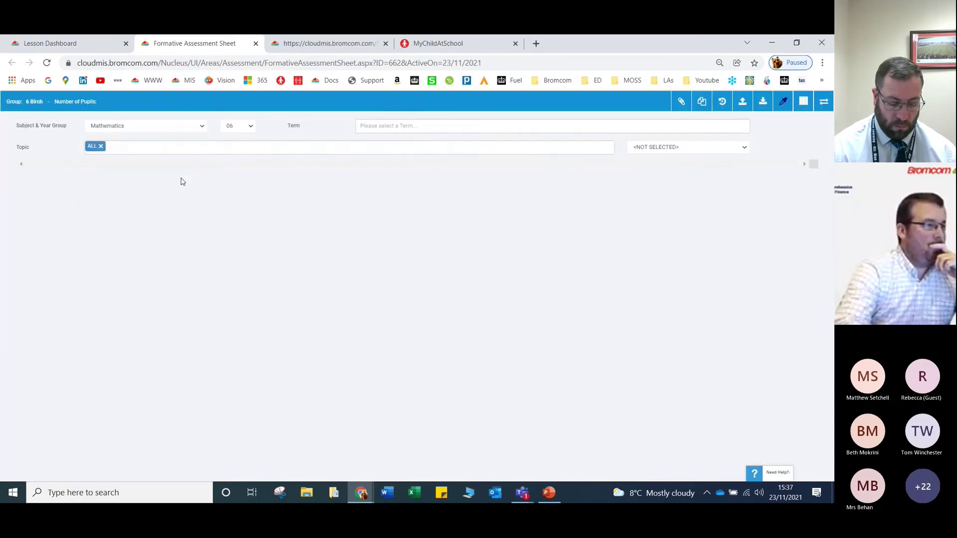
{"action": "left_click", "coordinate": [250, 127]}
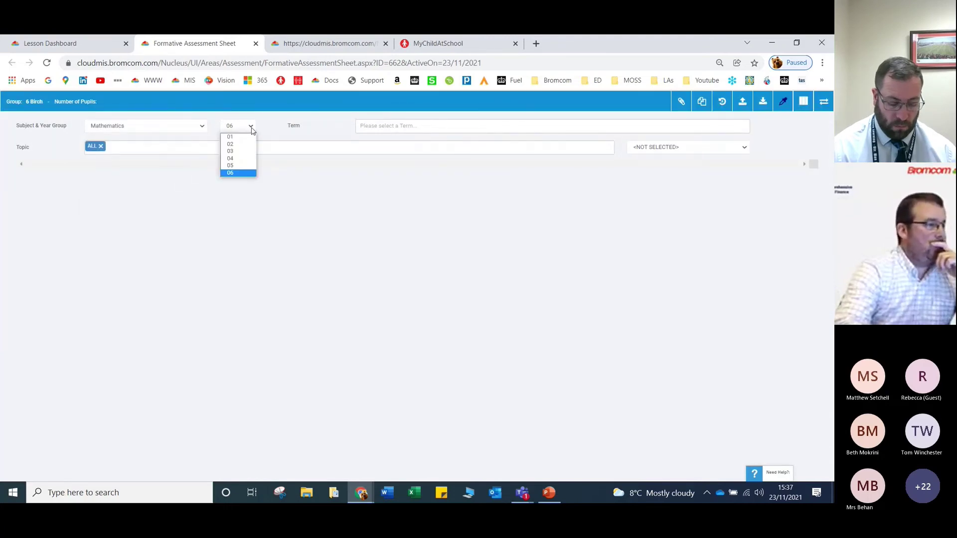
{"action": "left_click", "coordinate": [249, 172]}
{"action": "left_click", "coordinate": [384, 126]}
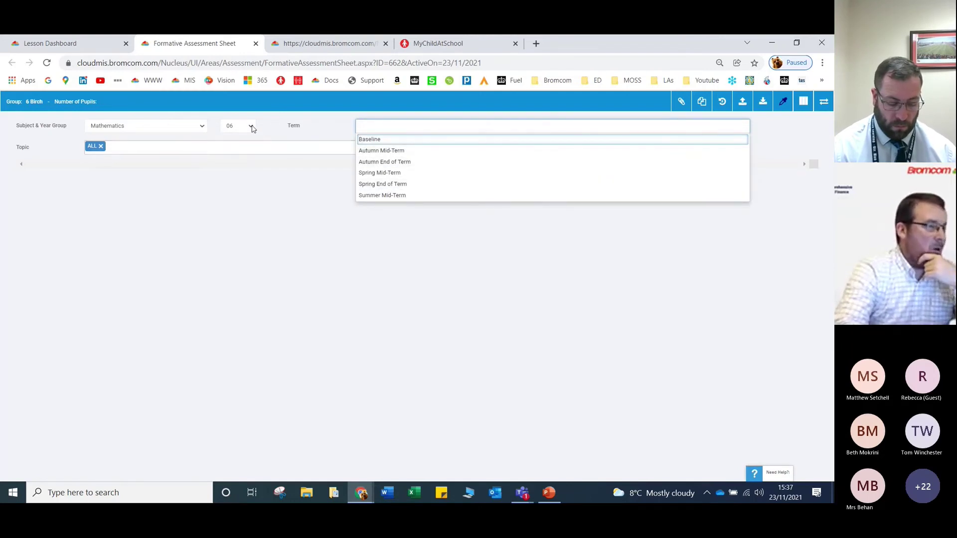
{"action": "left_click", "coordinate": [387, 154]}
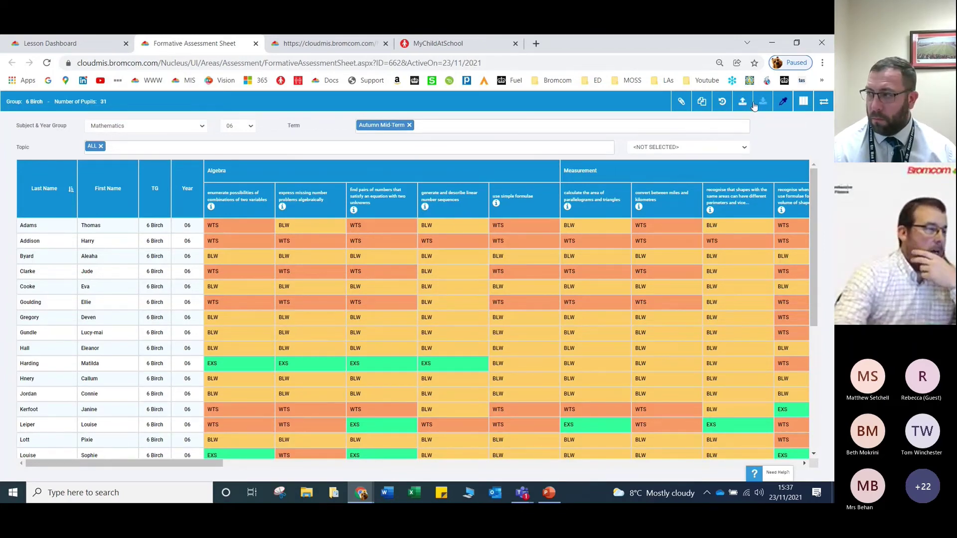
Switch the marksheet's grade colours off and on again, and view the additional columns available without adding any.
{"action": "left_click", "coordinate": [784, 105]}
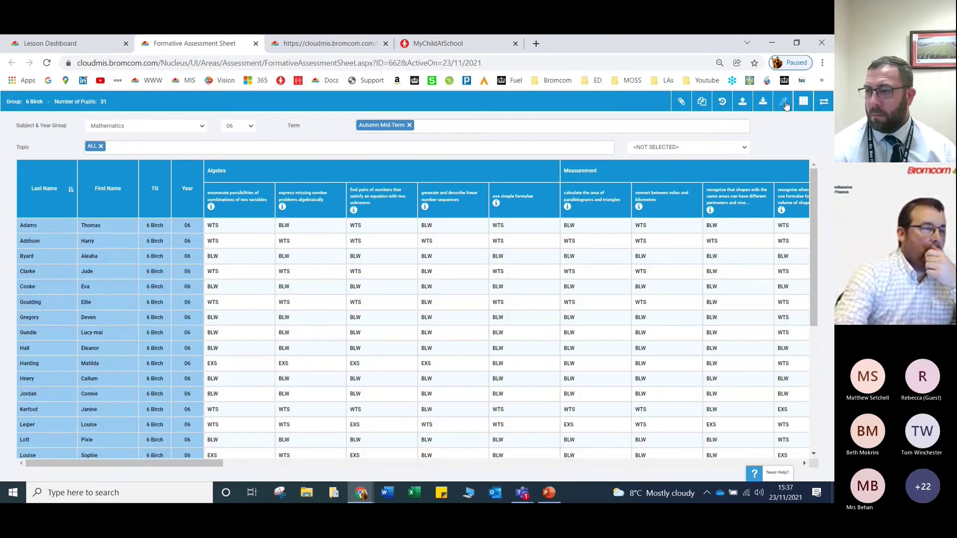
{"action": "left_click", "coordinate": [785, 105]}
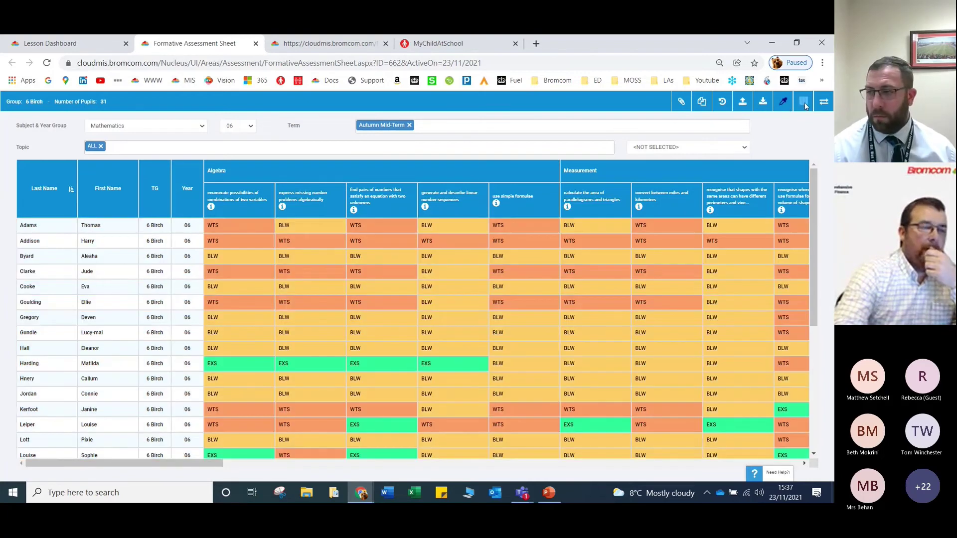
{"action": "left_click", "coordinate": [803, 103]}
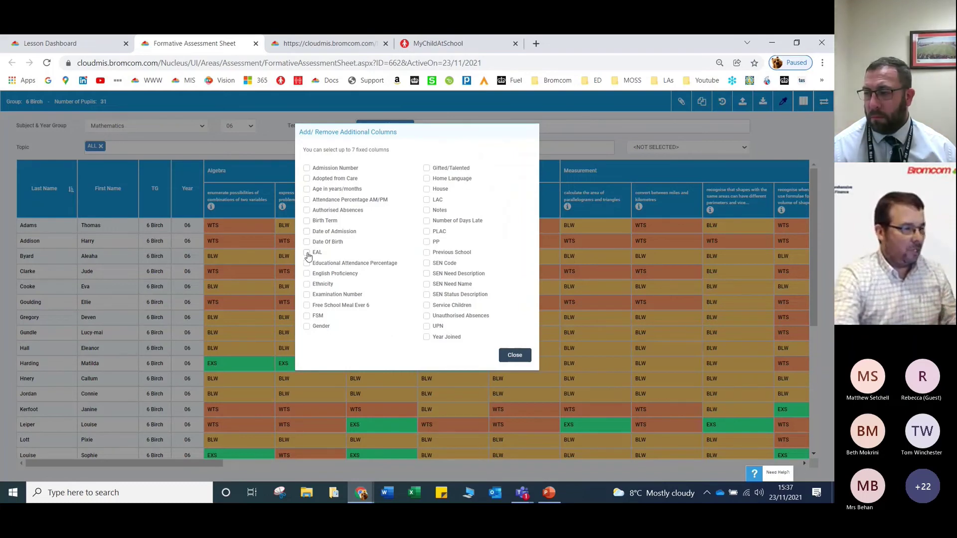
{"action": "left_click", "coordinate": [510, 352]}
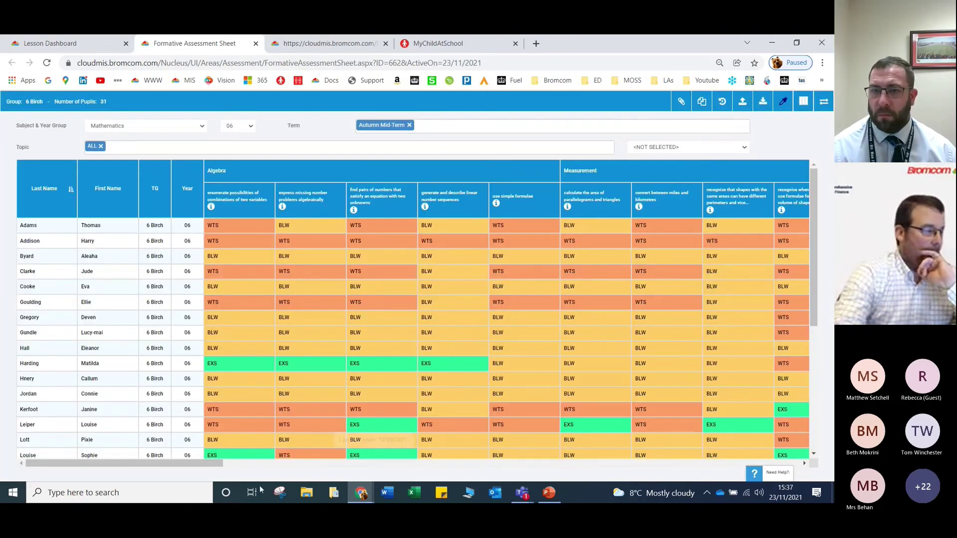
For the linear number sequences statement, grade the eighth pupil EXS and the fifth pupil BLW, and view the sixth pupil's grade options.
{"action": "left_click", "coordinate": [442, 337]}
{"action": "left_click", "coordinate": [584, 382]}
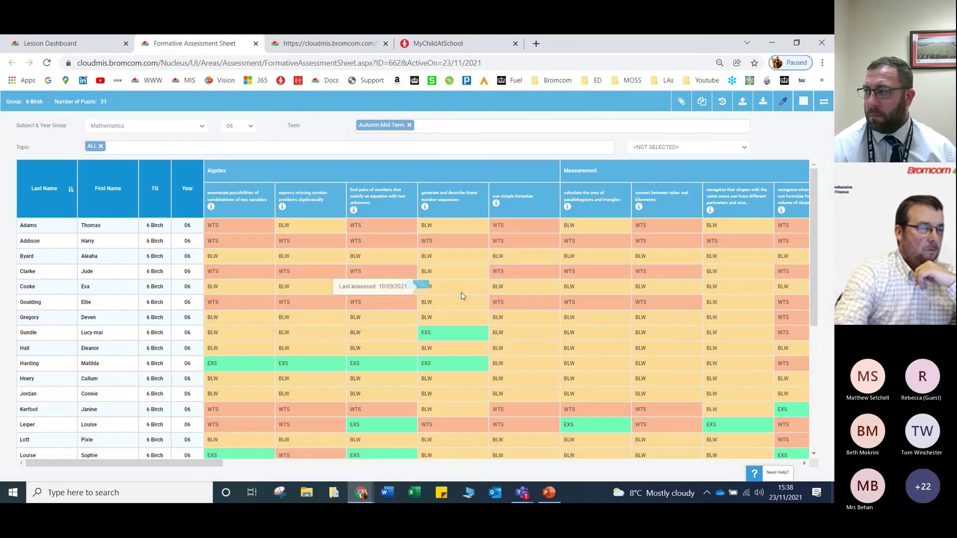
{"action": "left_click", "coordinate": [462, 292]}
{"action": "left_click", "coordinate": [519, 339]}
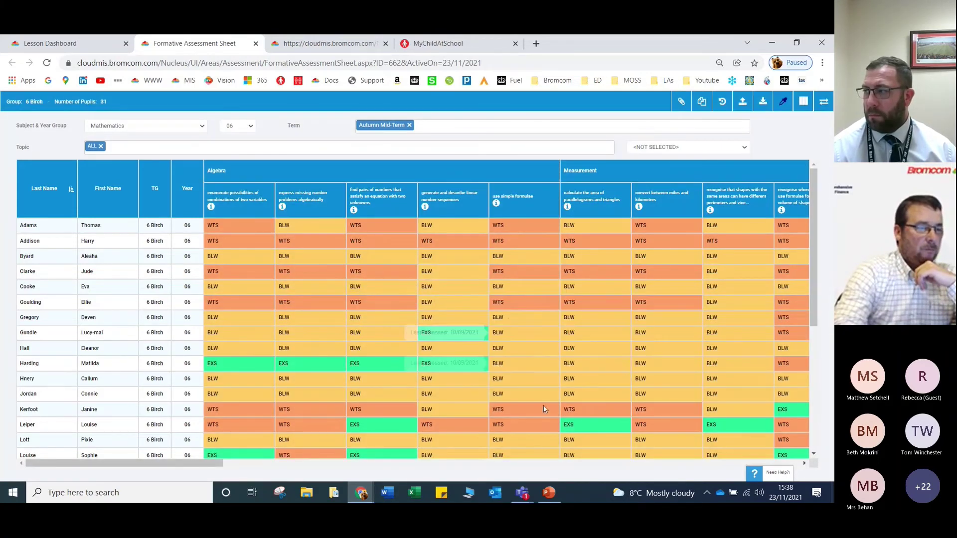
{"action": "left_click", "coordinate": [459, 303]}
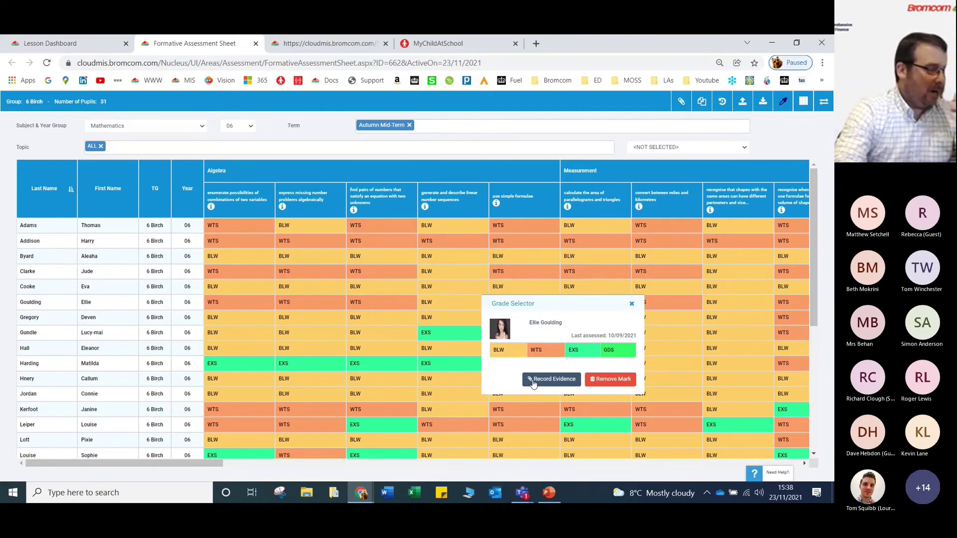
{"action": "left_click", "coordinate": [631, 305]}
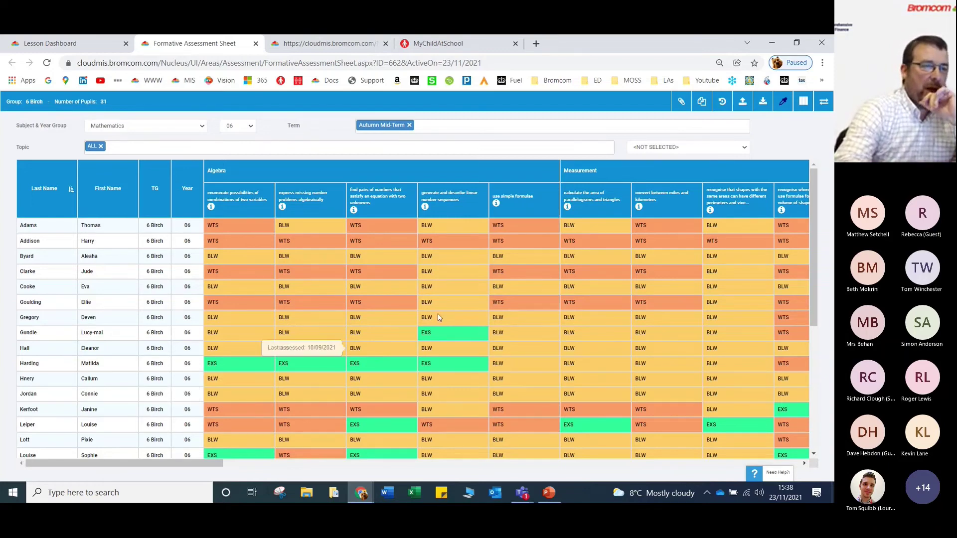
Swap the marksheet to list statements as rows, examine the grades topic by topic, and switch back to pupils as rows.
{"action": "left_click", "coordinate": [824, 104]}
{"action": "scroll", "coordinate": [492, 298], "scroll_direction": "down", "scroll_amount": 5}
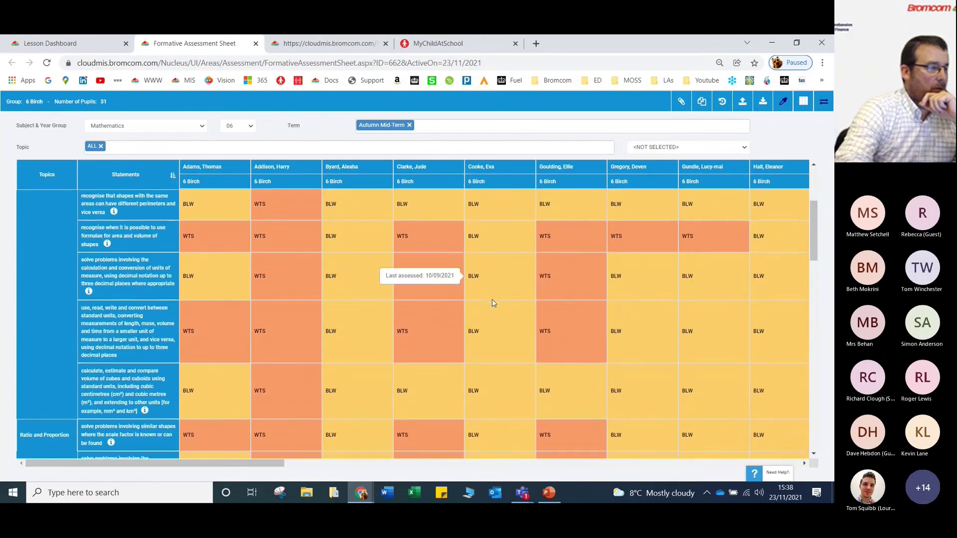
{"action": "scroll", "coordinate": [492, 299], "scroll_direction": "down", "scroll_amount": 10}
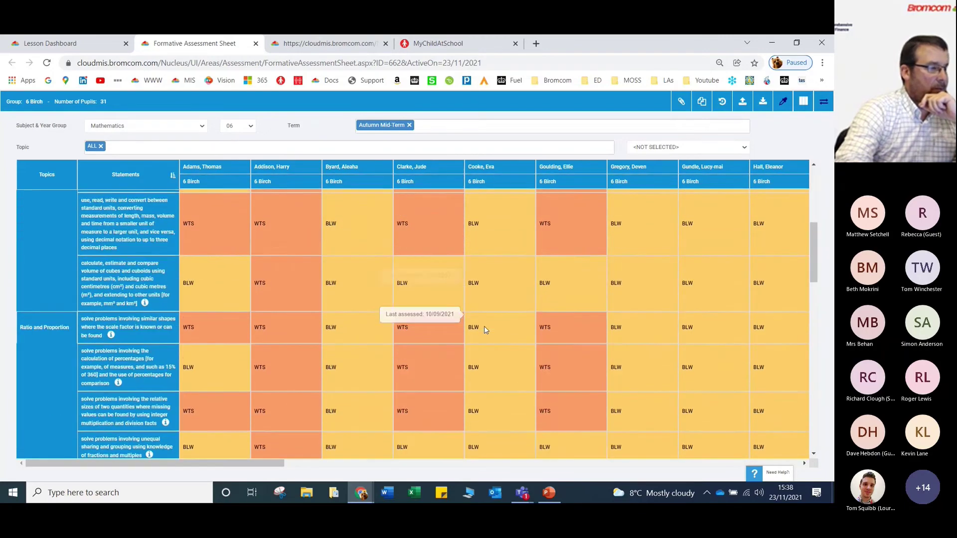
{"action": "scroll", "coordinate": [483, 326], "scroll_direction": "up", "scroll_amount": 8}
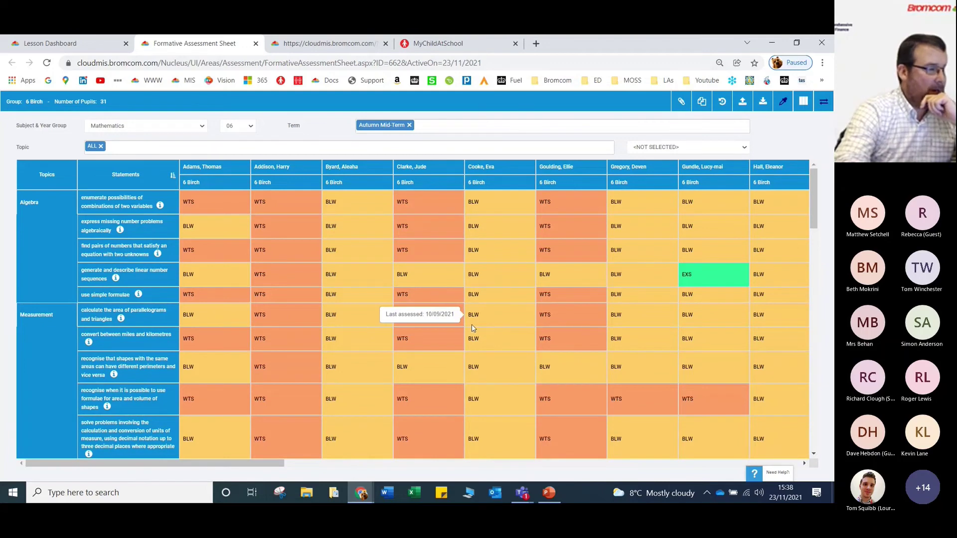
{"action": "scroll", "coordinate": [473, 328], "scroll_direction": "down", "scroll_amount": 5}
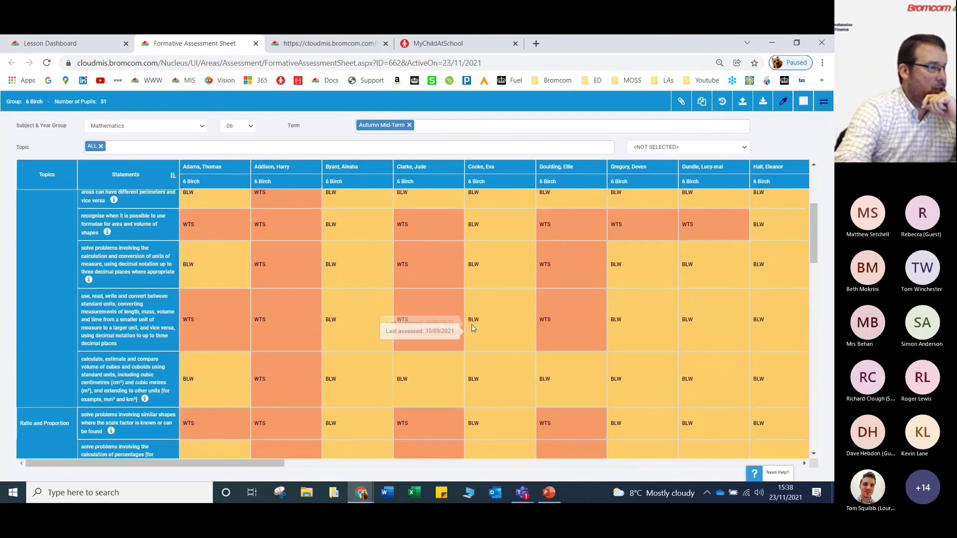
{"action": "scroll", "coordinate": [473, 327], "scroll_direction": "down", "scroll_amount": 4}
{"action": "scroll", "coordinate": [473, 328], "scroll_direction": "up", "scroll_amount": 2}
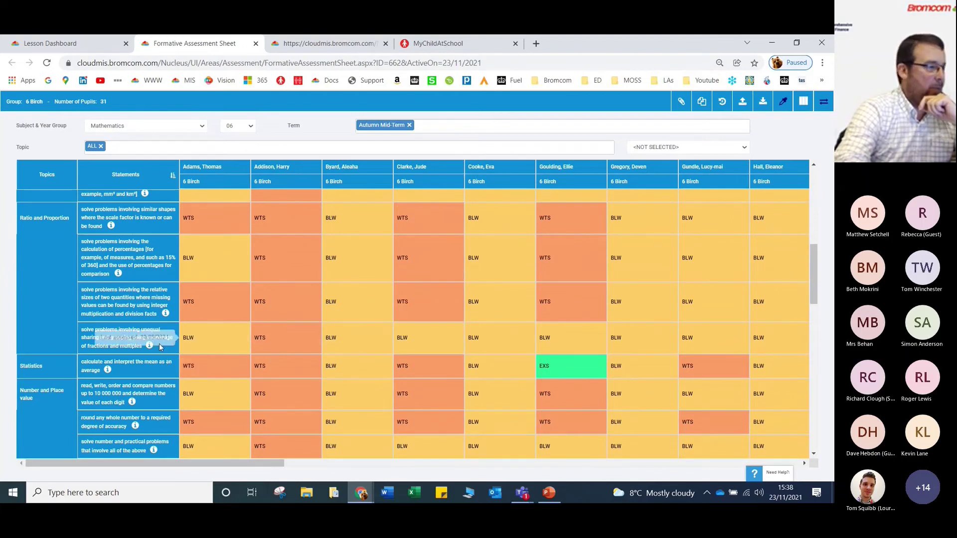
{"action": "left_click", "coordinate": [344, 337]}
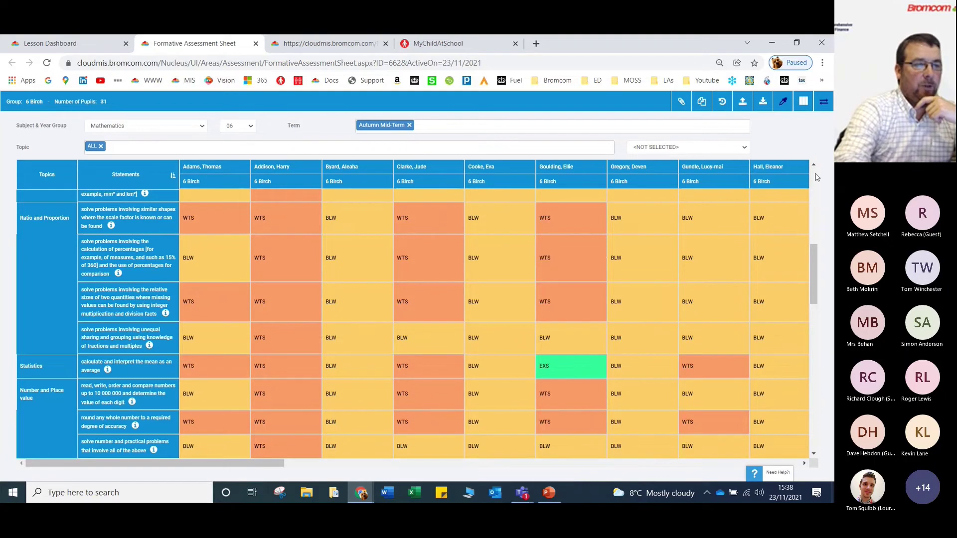
{"action": "left_click", "coordinate": [824, 102]}
Add the summative column to the formative marksheet and view its Autumn Mid-Term grades.
{"action": "left_click", "coordinate": [745, 148]}
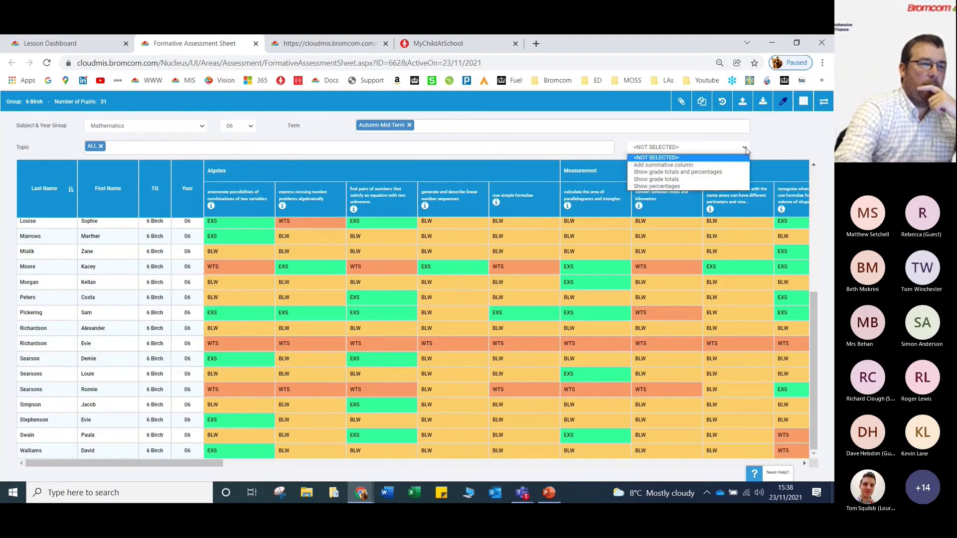
{"action": "left_click", "coordinate": [591, 355]}
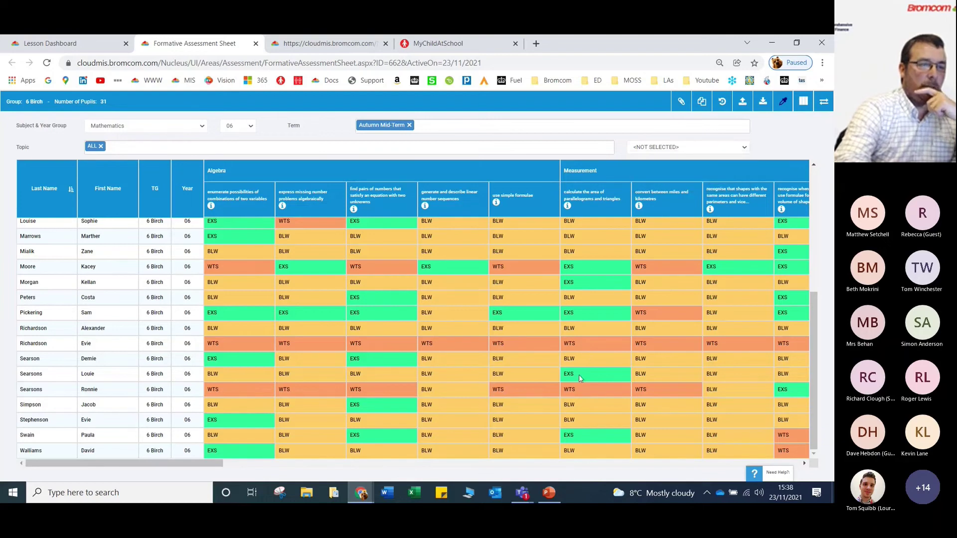
{"action": "left_click_drag", "start_coordinate": [141, 464], "coordinate": [771, 462]}
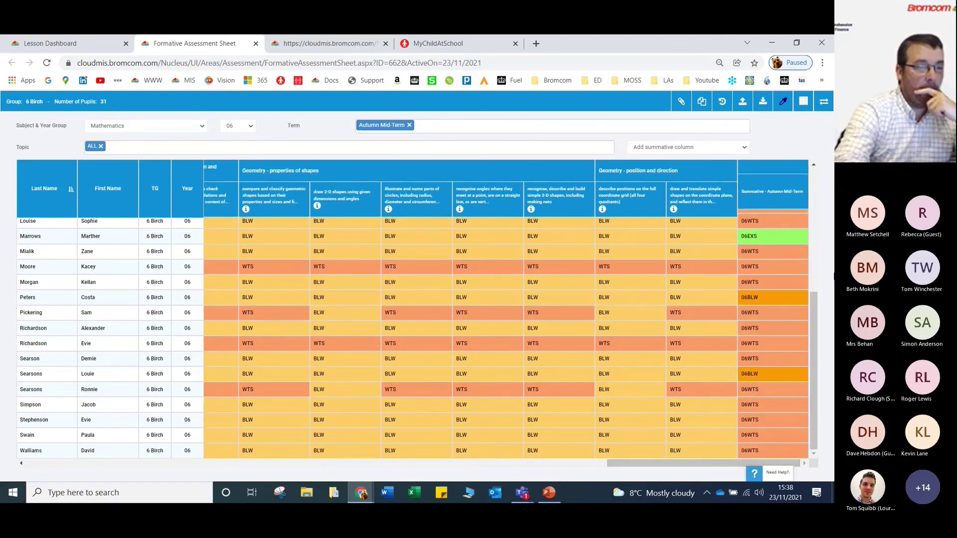
Open the Summative Assessment marksheet from the lesson dashboard and load the Autumn Mid-Term grades for core subjects.
{"action": "left_click", "coordinate": [102, 44]}
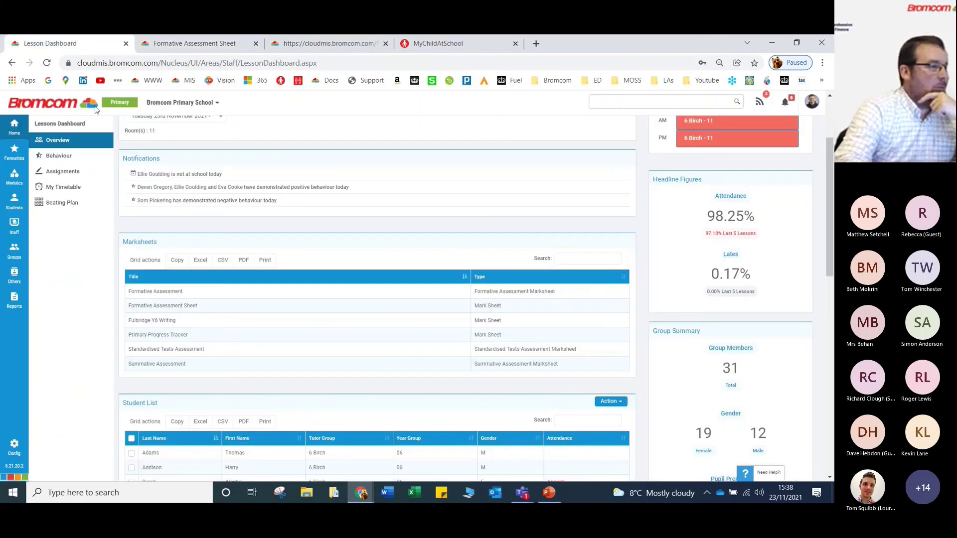
{"action": "left_click", "coordinate": [151, 365]}
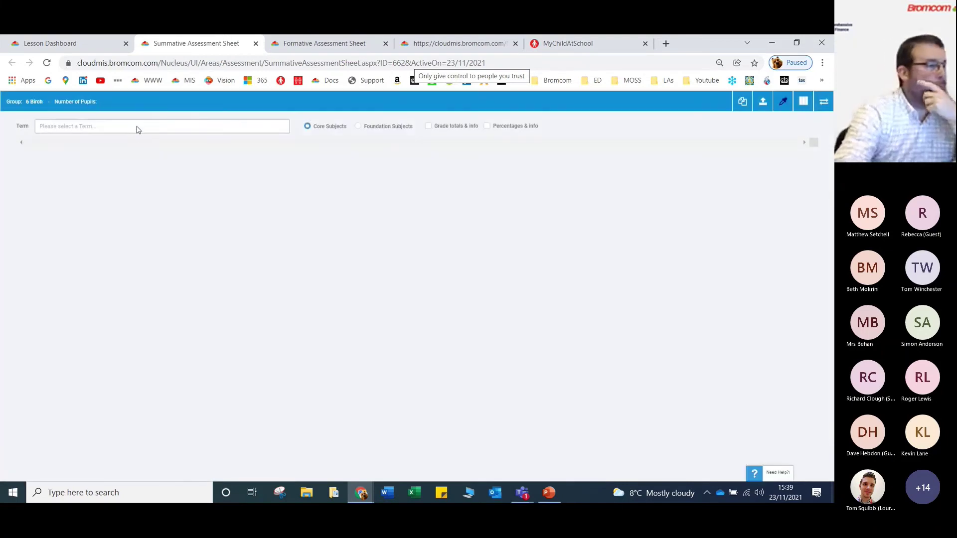
{"action": "left_click", "coordinate": [140, 129]}
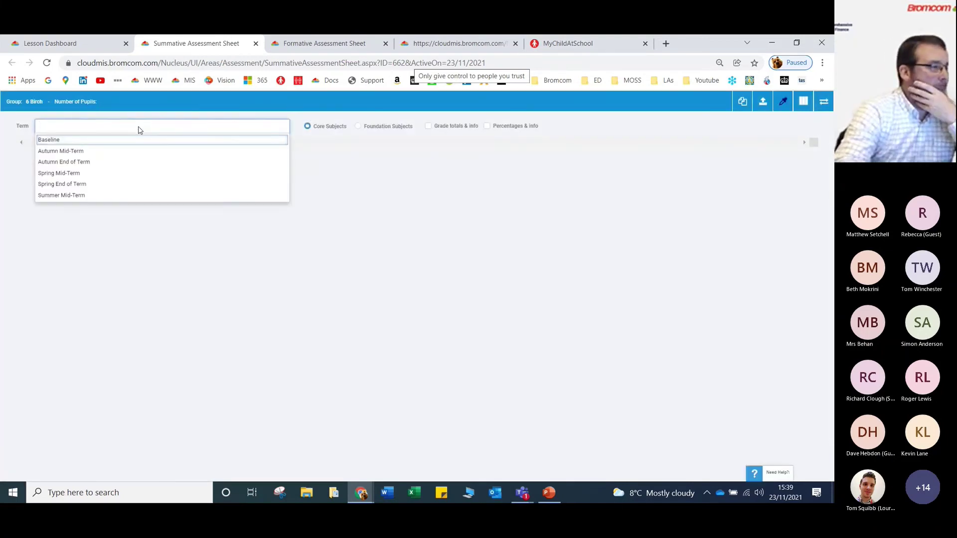
{"action": "left_click", "coordinate": [138, 150]}
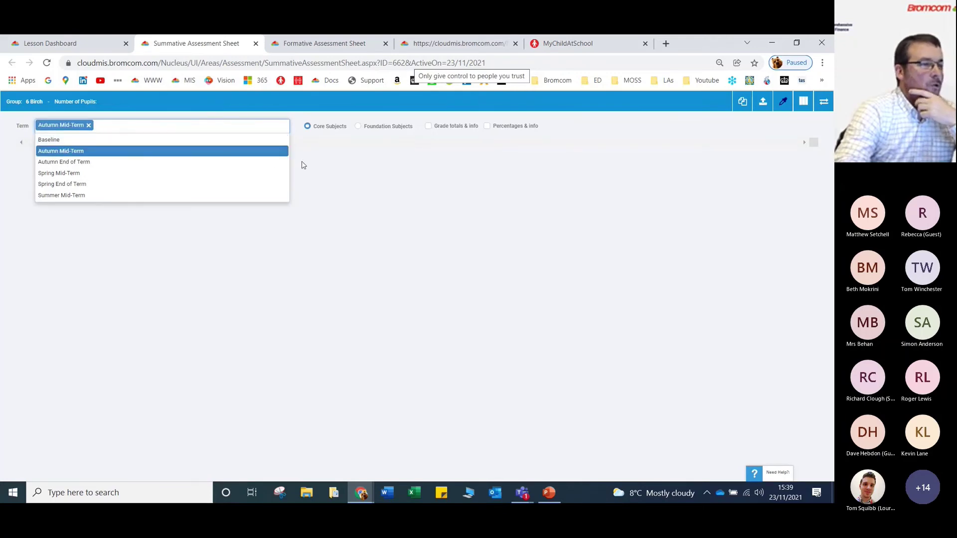
{"action": "left_click", "coordinate": [362, 144]}
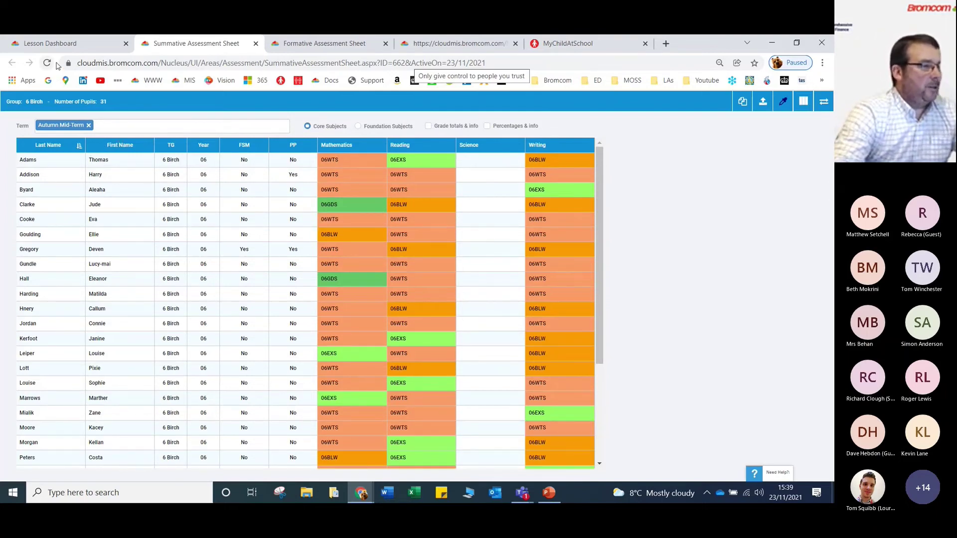
Return to the lesson dashboard and open the Primary Tracker's Attainment Overview report in the Analysis module.
{"action": "left_click", "coordinate": [55, 44]}
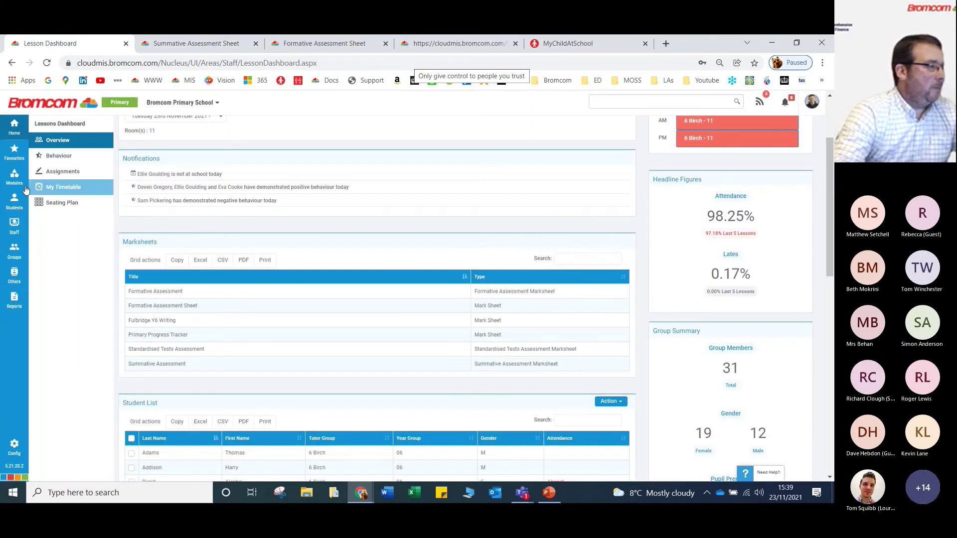
{"action": "left_click", "coordinate": [14, 177]}
{"action": "mouse_move", "coordinate": [57, 157]}
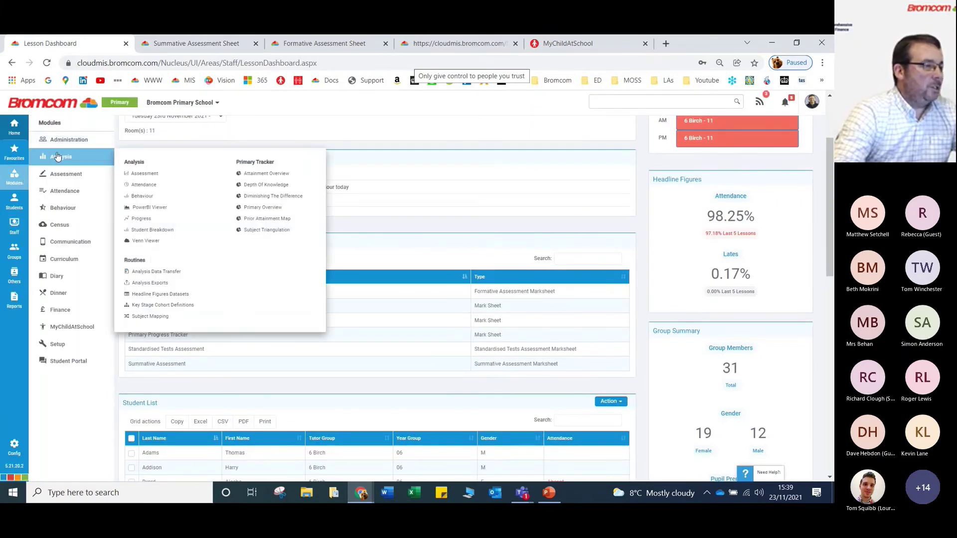
{"action": "left_click", "coordinate": [252, 174]}
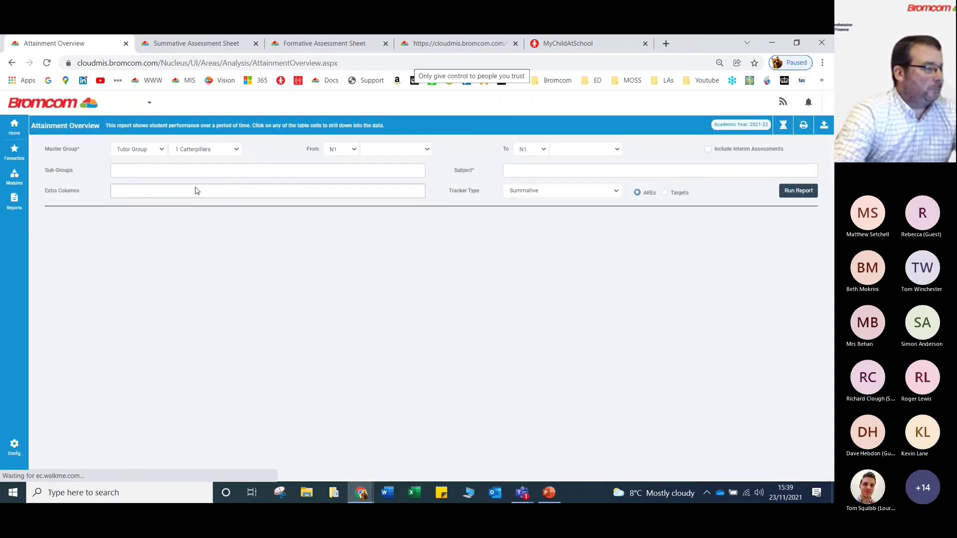
Set the master group type to Report Group and look through the available report groups.
{"action": "left_click", "coordinate": [162, 149]}
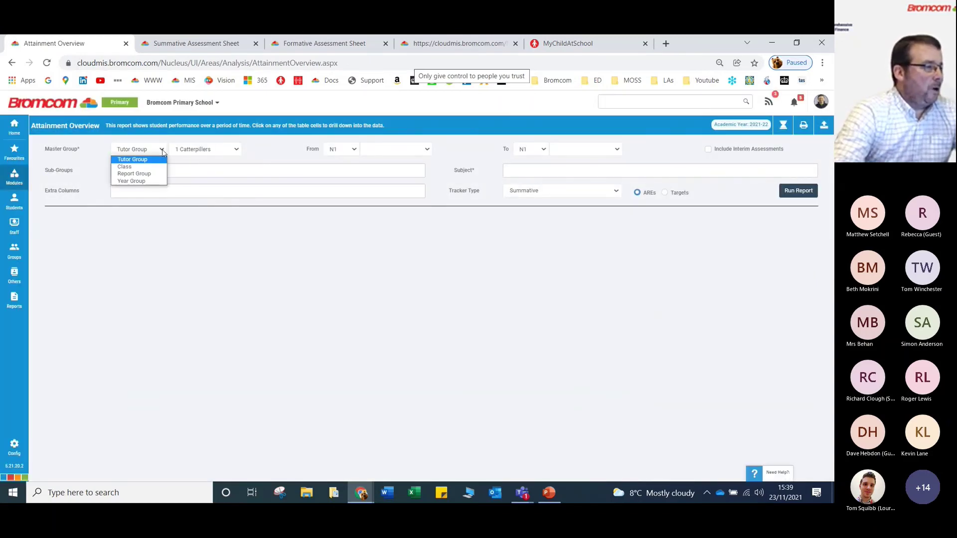
{"action": "left_click", "coordinate": [149, 173]}
{"action": "left_click", "coordinate": [236, 150]}
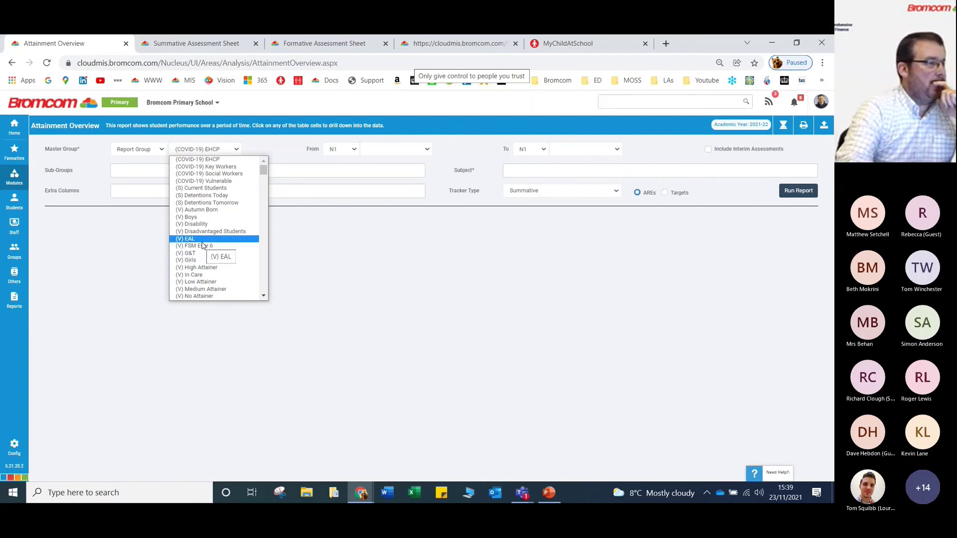
Set the report's master group to the tutor group 6 Birch.
{"action": "left_click", "coordinate": [139, 149]}
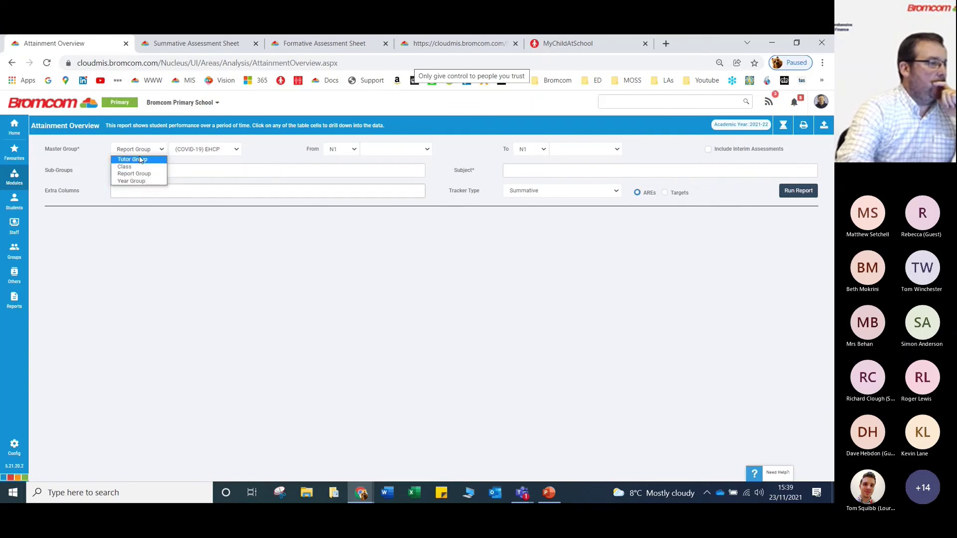
{"action": "left_click", "coordinate": [132, 157]}
{"action": "left_click", "coordinate": [222, 151]}
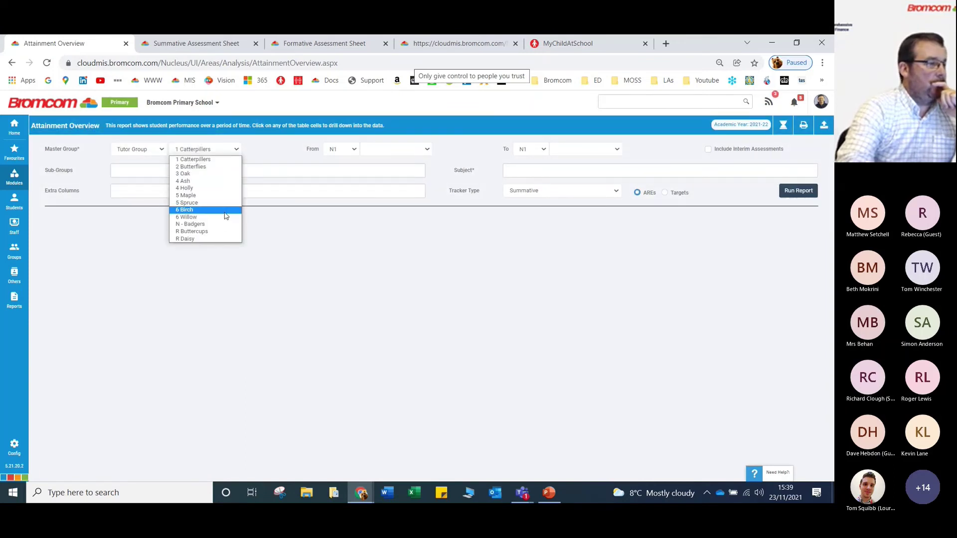
{"action": "left_click", "coordinate": [224, 210]}
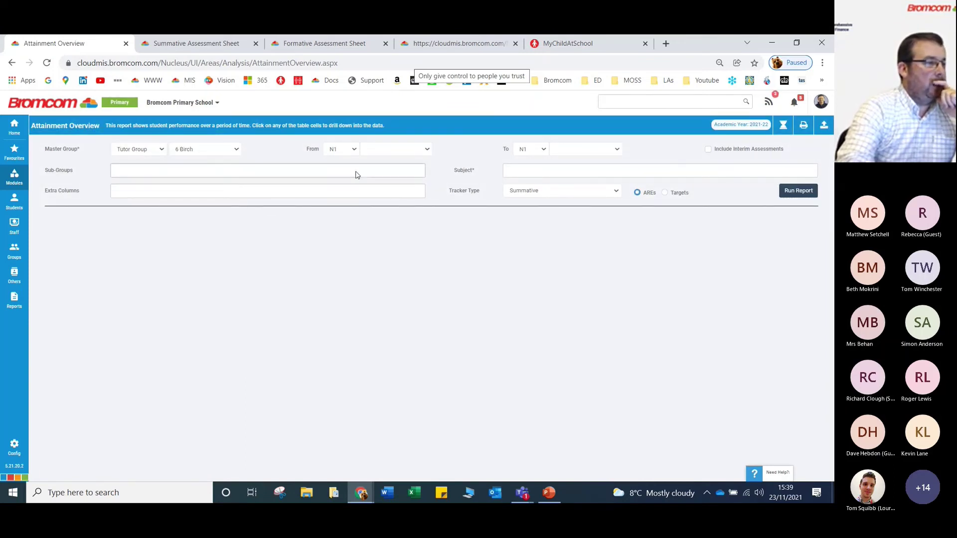
Set the report period from year 05 Autumn Mid-Term to year 06 Autumn Mid-Term and include interim assessments.
{"action": "left_click", "coordinate": [351, 150]}
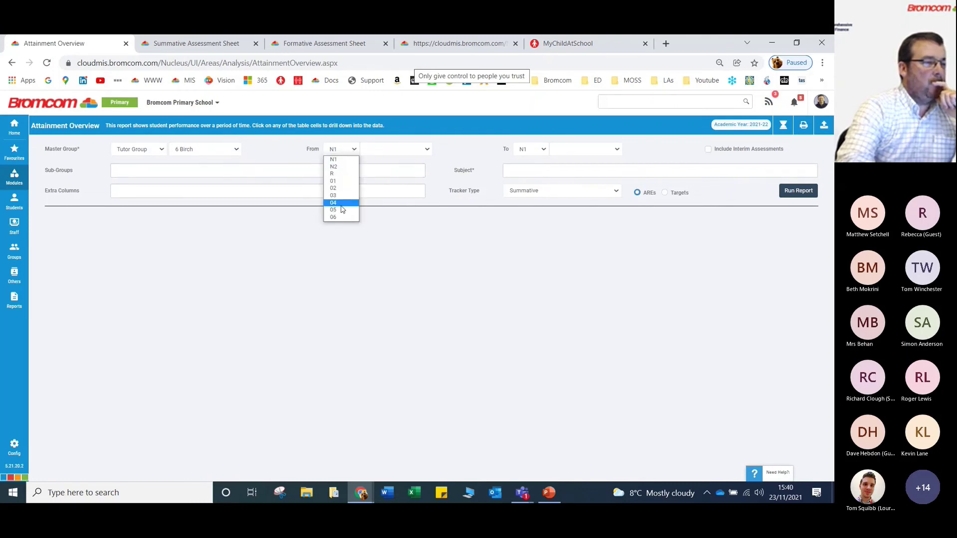
{"action": "left_click", "coordinate": [346, 203]}
{"action": "left_click", "coordinate": [350, 150]}
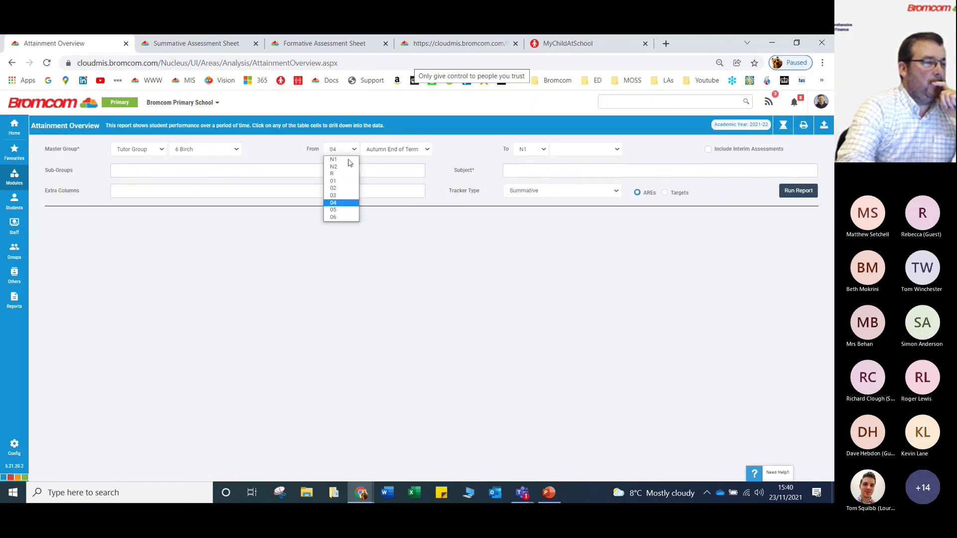
{"action": "left_click", "coordinate": [342, 210]}
{"action": "left_click", "coordinate": [542, 149]}
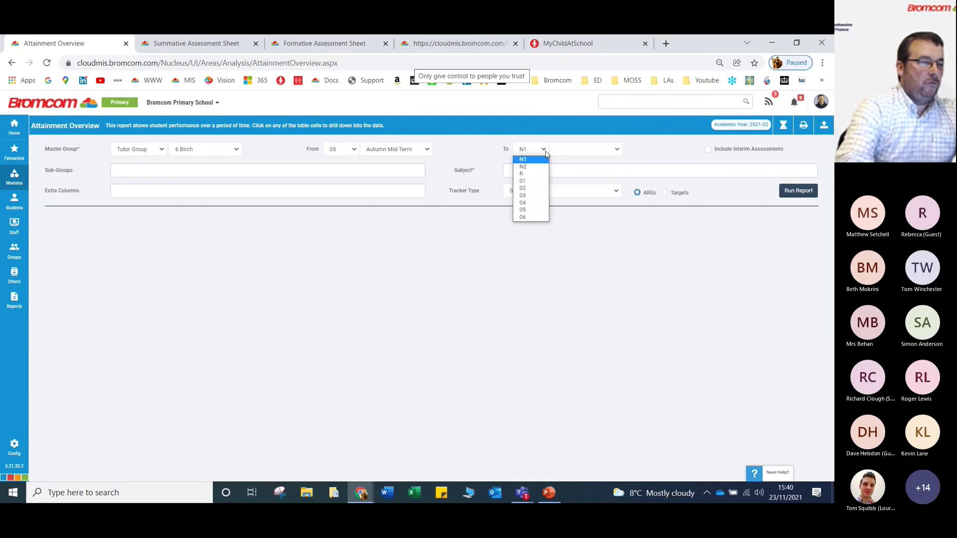
{"action": "left_click", "coordinate": [530, 217]}
{"action": "left_click", "coordinate": [606, 151]}
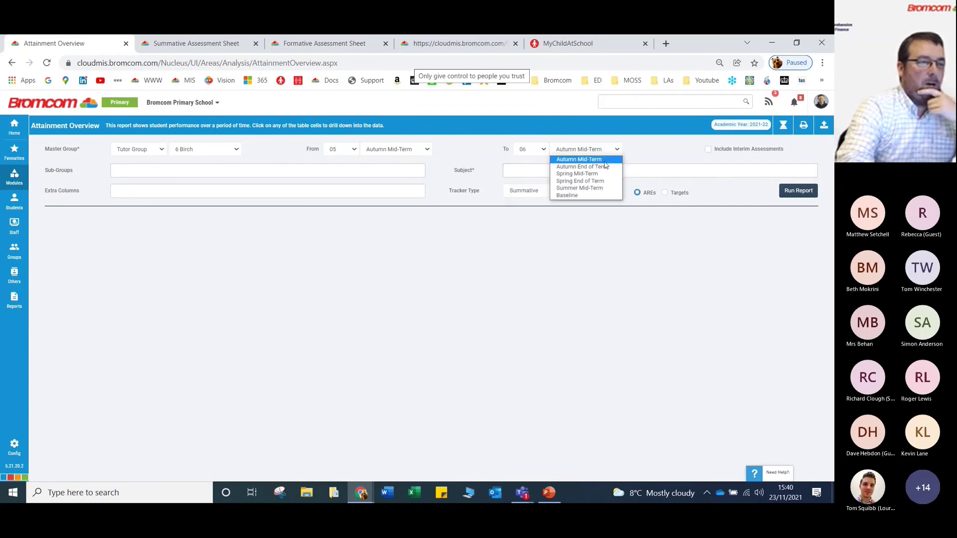
{"action": "left_click", "coordinate": [604, 161]}
{"action": "left_click", "coordinate": [706, 152]}
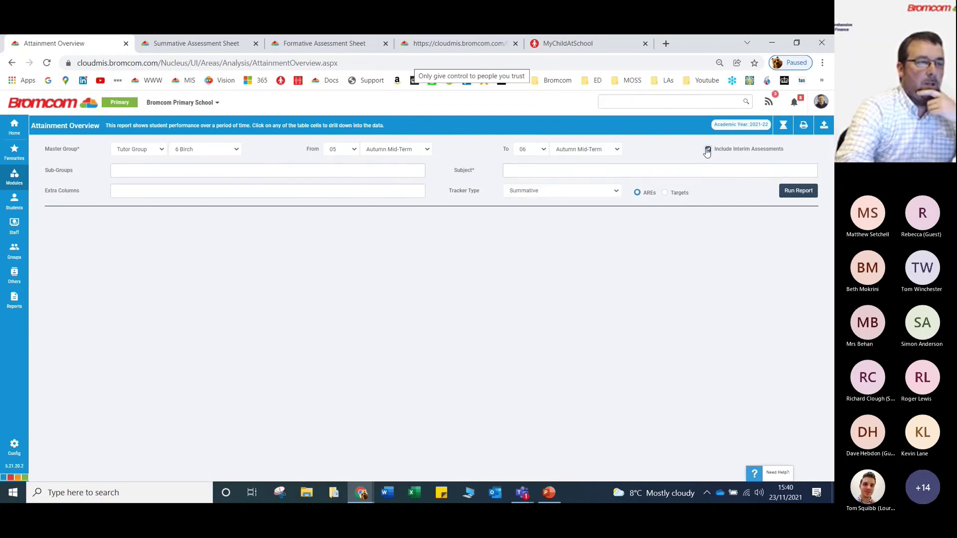
Choose Mathematics, Reading and Writing as the report subjects and run the Attainment Overview report.
{"action": "left_click", "coordinate": [546, 175]}
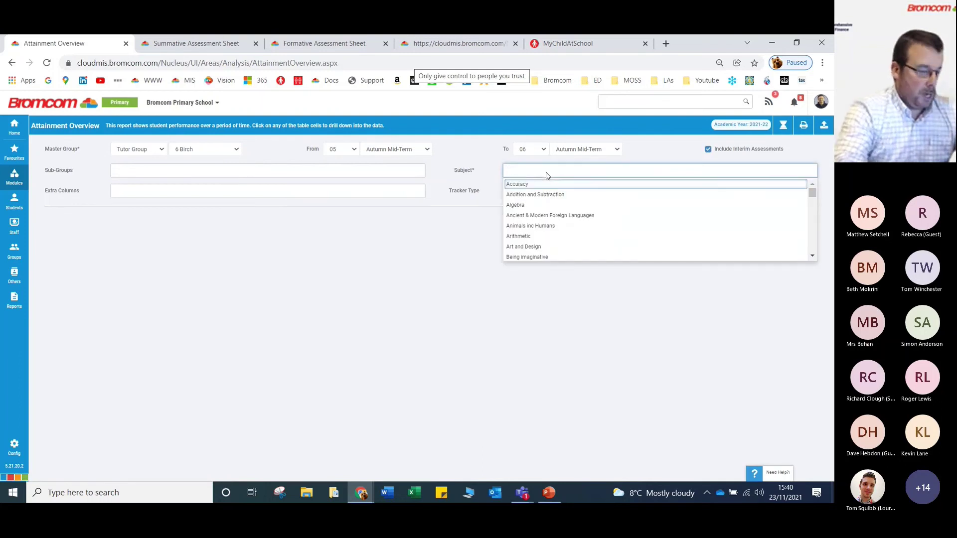
{"action": "type", "text": "m"}
{"action": "left_click", "coordinate": [546, 219]}
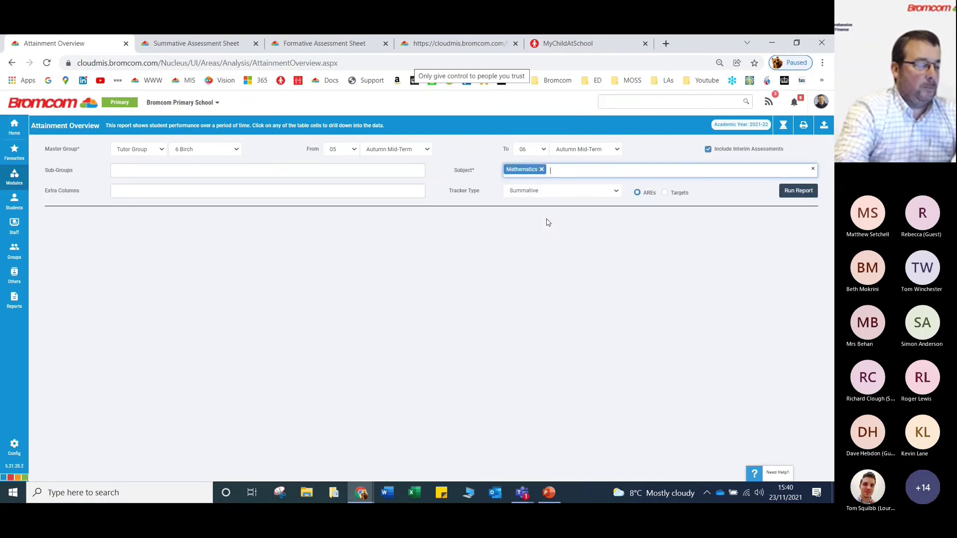
{"action": "type", "text": "re"}
{"action": "left_click", "coordinate": [546, 186]}
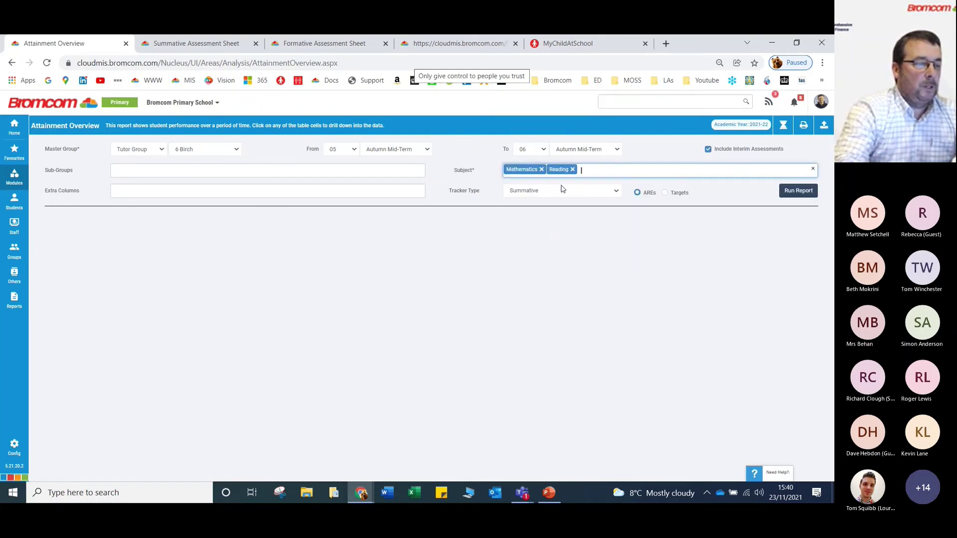
{"action": "type", "text": "wr"}
{"action": "left_click", "coordinate": [572, 186]}
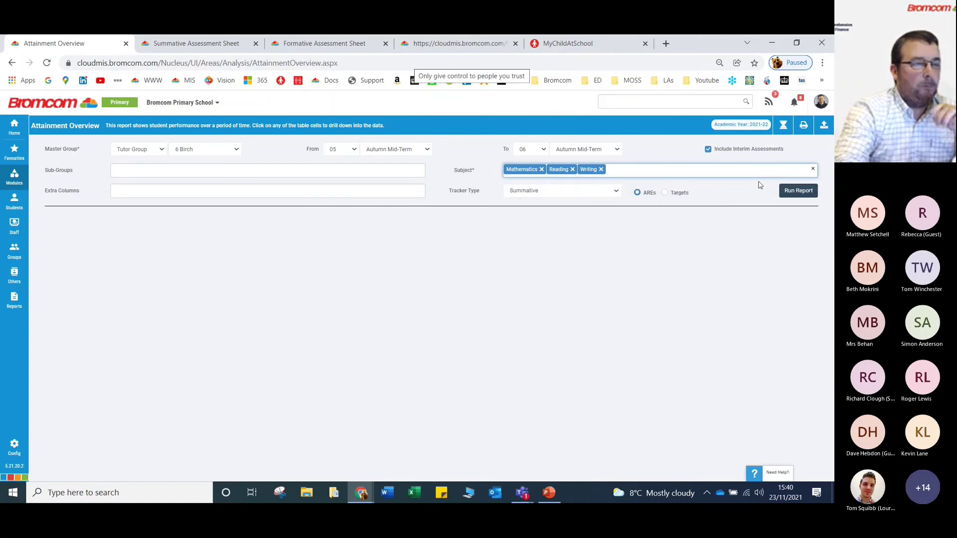
{"action": "left_click", "coordinate": [788, 190]}
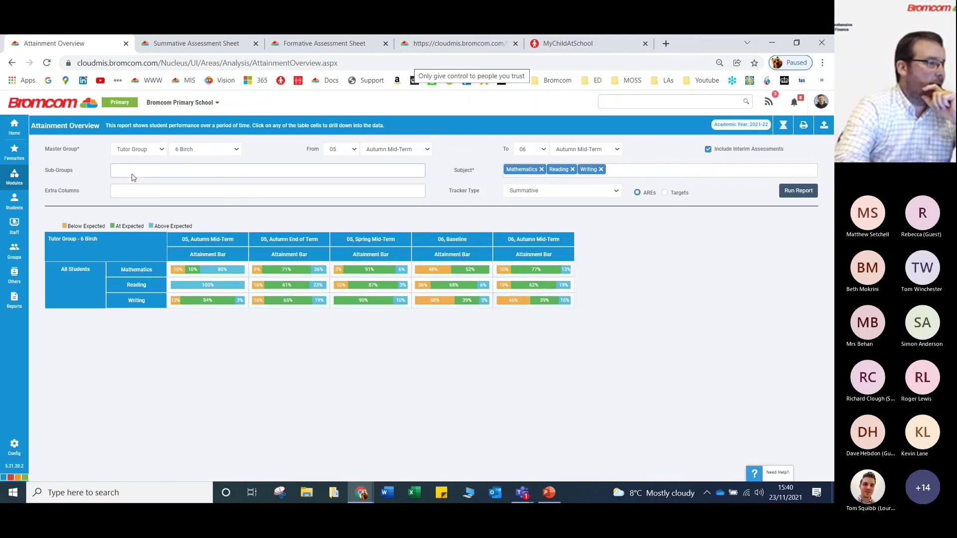
Add the extra column Percentage at & above expected and rerun the Attainment Overview report.
{"action": "left_click", "coordinate": [138, 193]}
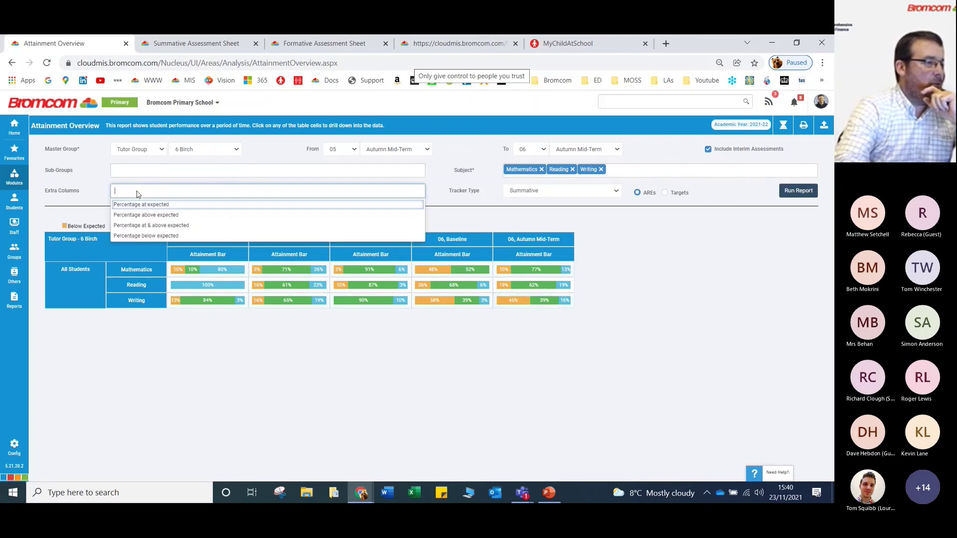
{"action": "left_click", "coordinate": [145, 226]}
{"action": "left_click", "coordinate": [751, 272]}
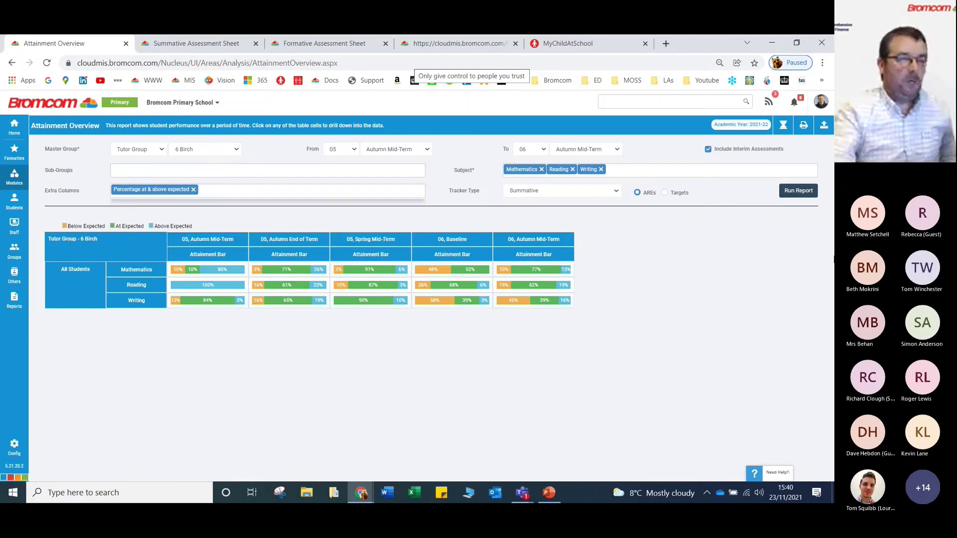
{"action": "left_click", "coordinate": [807, 191]}
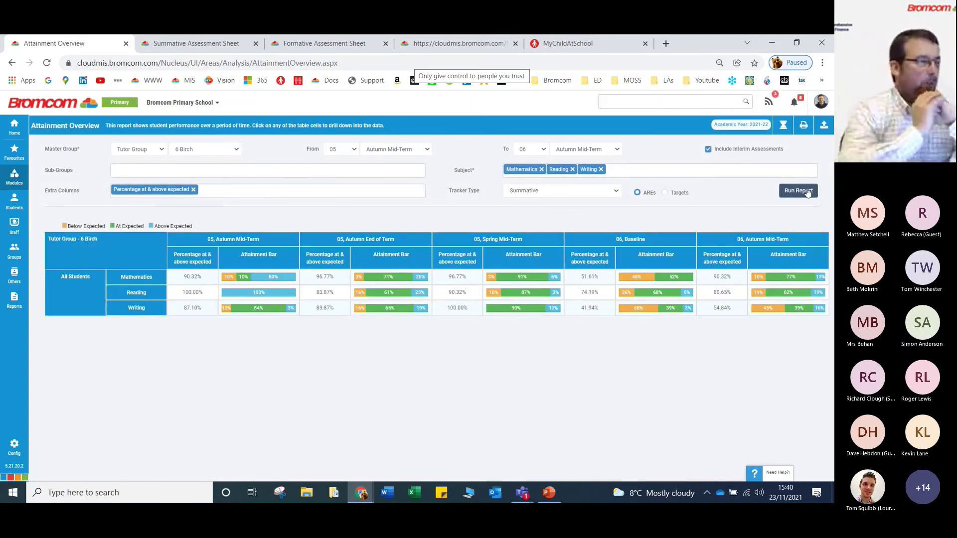
Open the Primary Tracker's Prior Attainment Map in the Analysis module and set its master group to tutor group 6 Birch.
{"action": "left_click", "coordinate": [14, 176]}
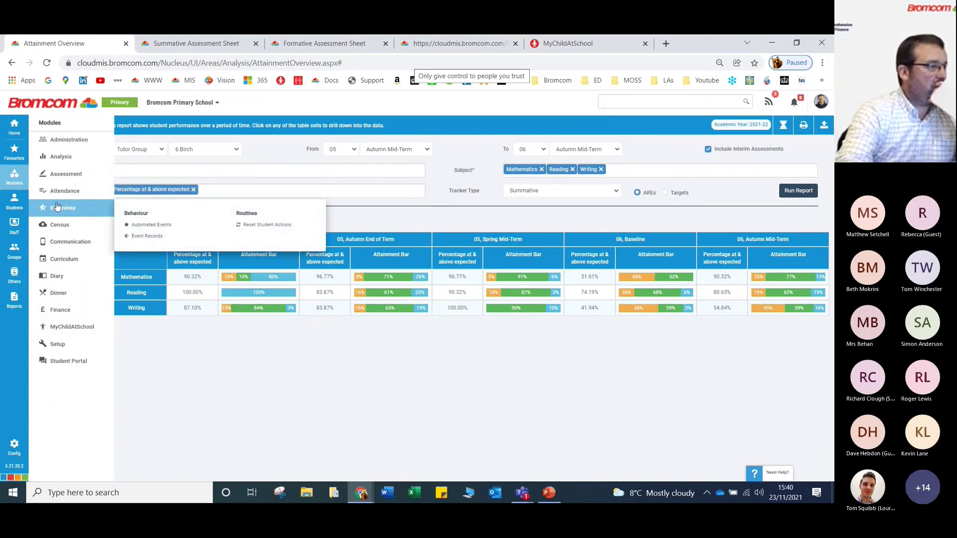
{"action": "mouse_move", "coordinate": [58, 155]}
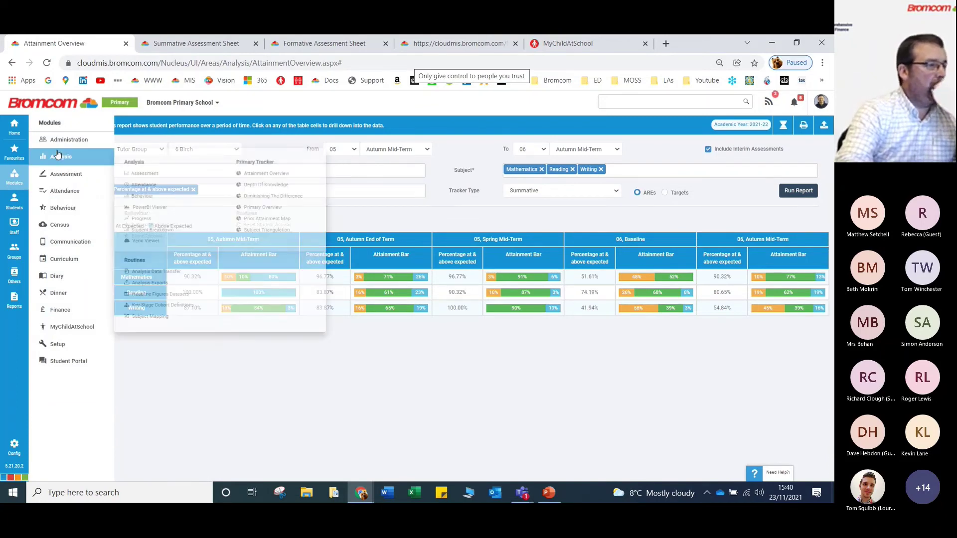
{"action": "left_click", "coordinate": [249, 224]}
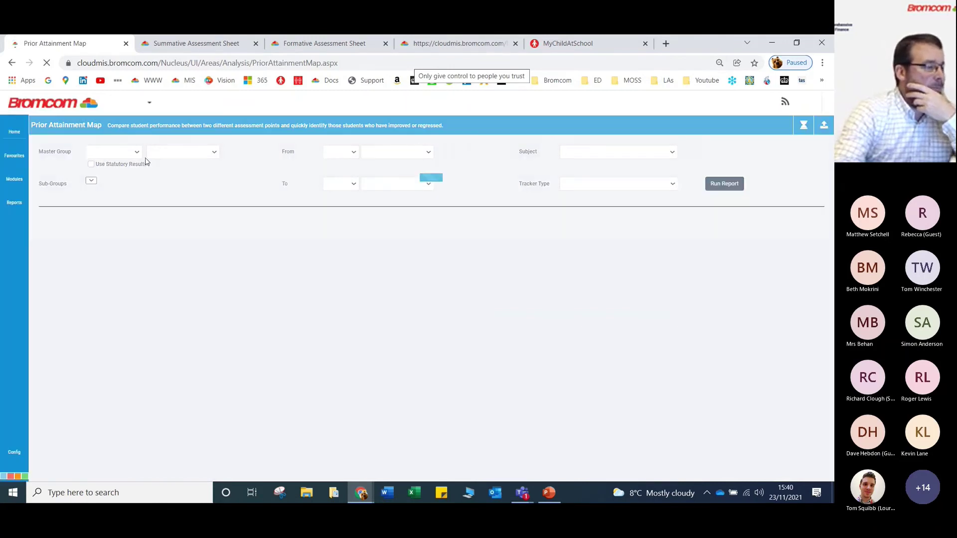
{"action": "left_click", "coordinate": [137, 153]}
{"action": "left_click", "coordinate": [183, 152]}
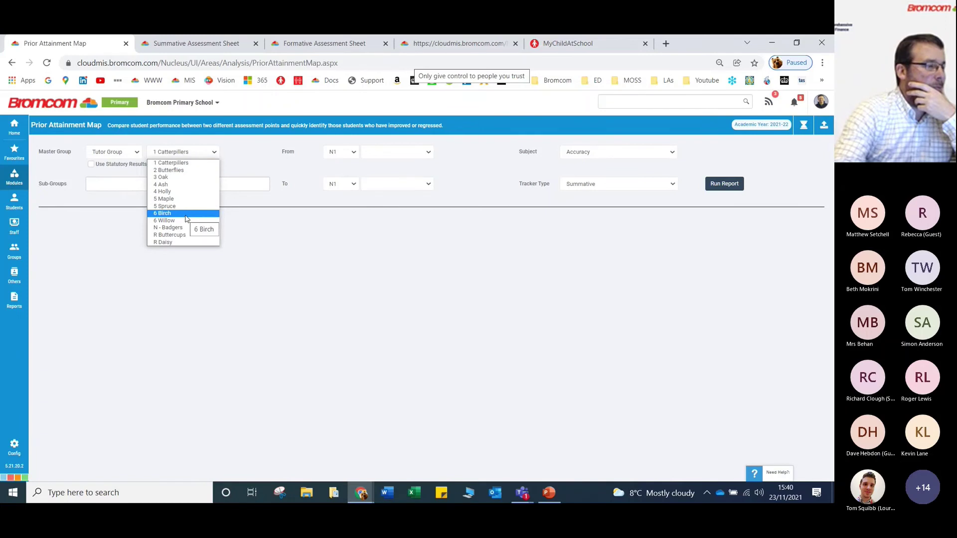
{"action": "left_click", "coordinate": [185, 214]}
Set the Prior Attainment Map to compare year 06 Autumn Mid-Term with year 06 Autumn End of Term.
{"action": "left_click", "coordinate": [351, 152]}
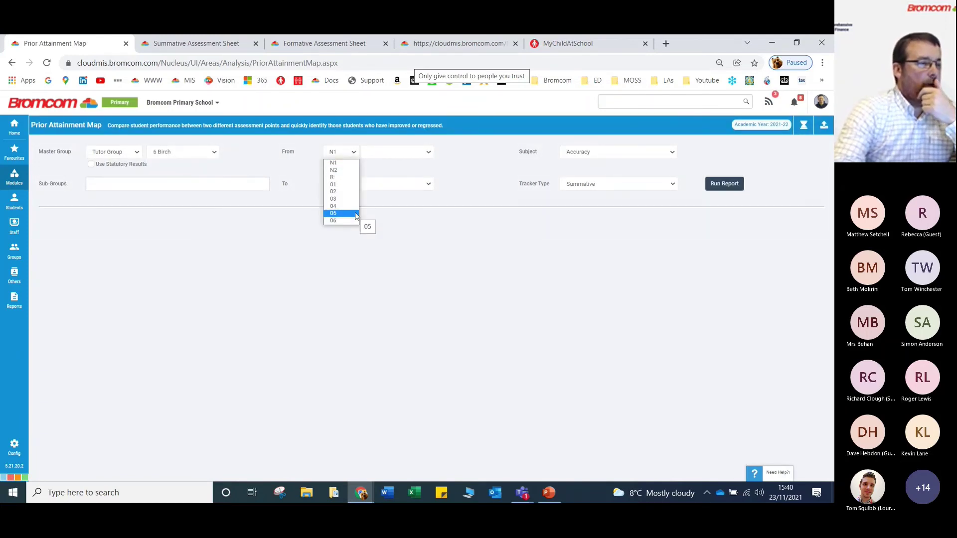
{"action": "left_click", "coordinate": [333, 221]}
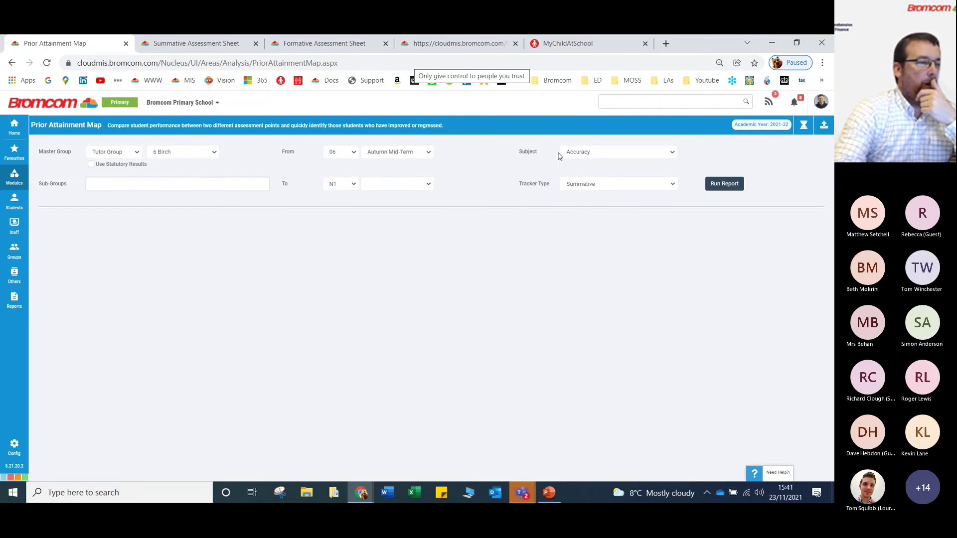
{"action": "left_click", "coordinate": [353, 185]}
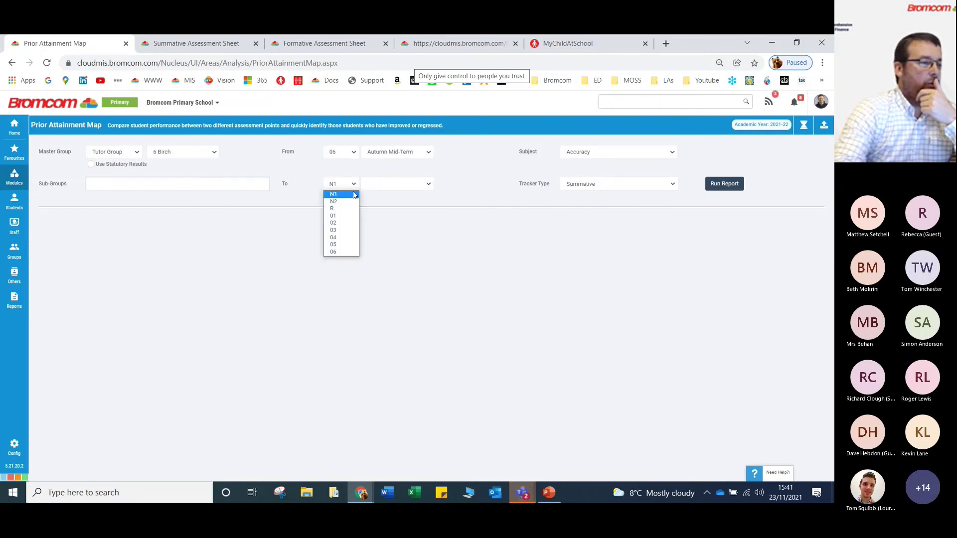
{"action": "left_click", "coordinate": [333, 252]}
{"action": "left_click", "coordinate": [396, 184]}
{"action": "left_click", "coordinate": [396, 202]}
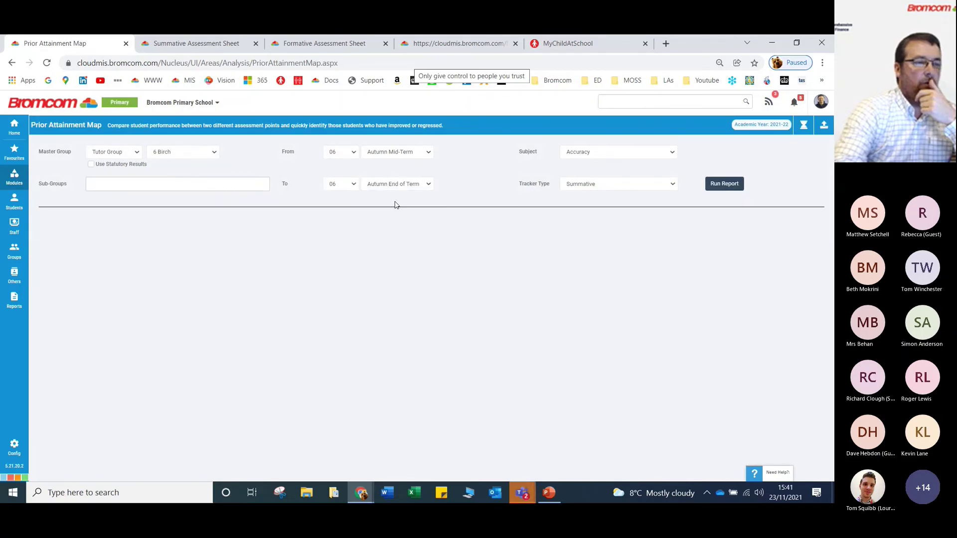
Set the subject to Mathematics and run the Prior Attainment Map report.
{"action": "left_click", "coordinate": [599, 154]}
{"action": "scroll", "coordinate": [600, 272], "scroll_direction": "down", "scroll_amount": 3}
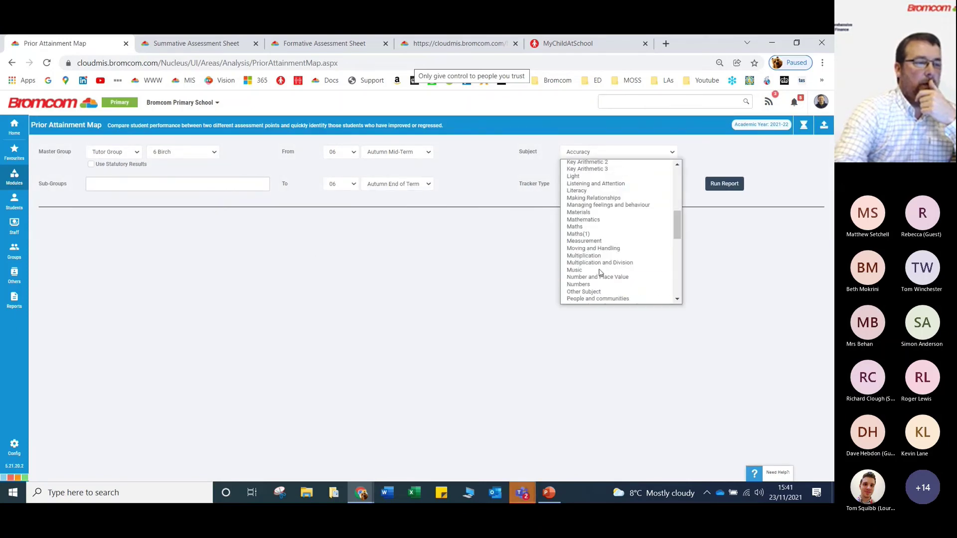
{"action": "left_click", "coordinate": [584, 219]}
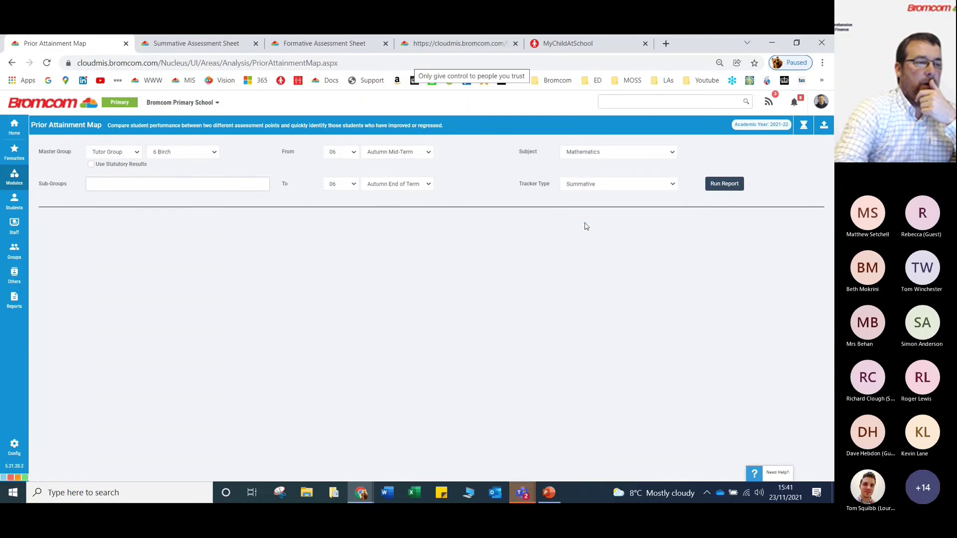
{"action": "left_click", "coordinate": [718, 184]}
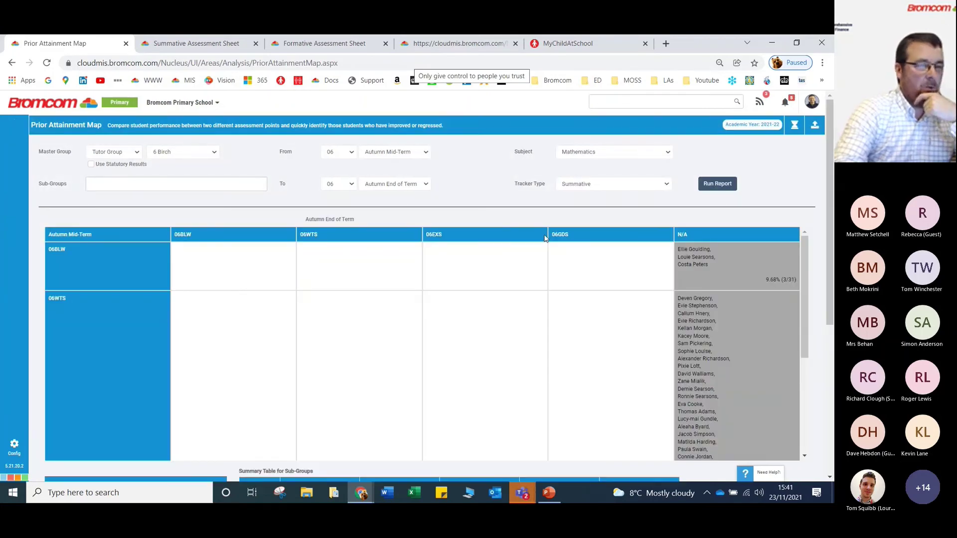
{"action": "mouse_move", "coordinate": [829, 227]}
{"action": "left_mouse_down"}
{"action": "mouse_move", "coordinate": [831, 393]}
{"action": "mouse_move", "coordinate": [831, 219]}
{"action": "left_mouse_up"}
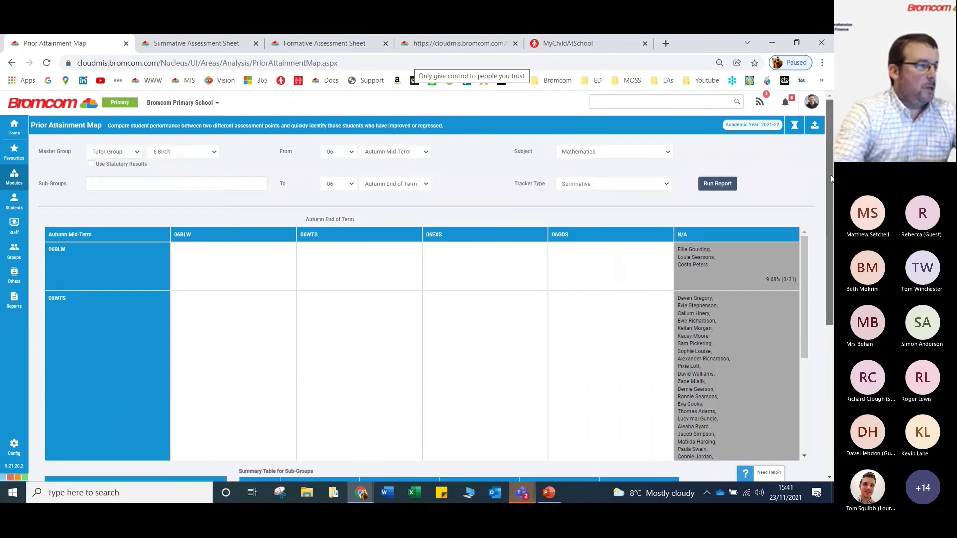
Switch to the open Summative Assessment Sheet and replace its term with Autumn End of Term.
{"action": "left_click", "coordinate": [169, 42]}
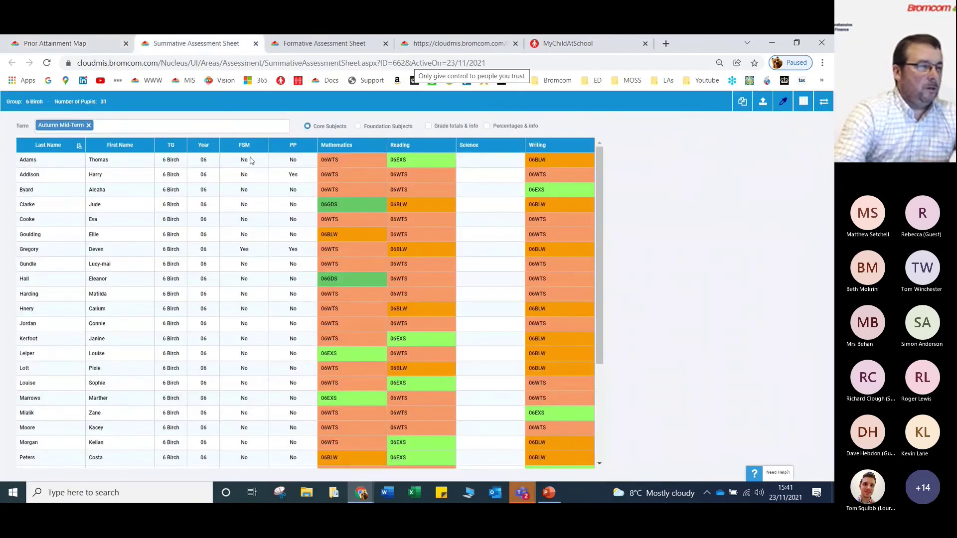
{"action": "left_click", "coordinate": [89, 126]}
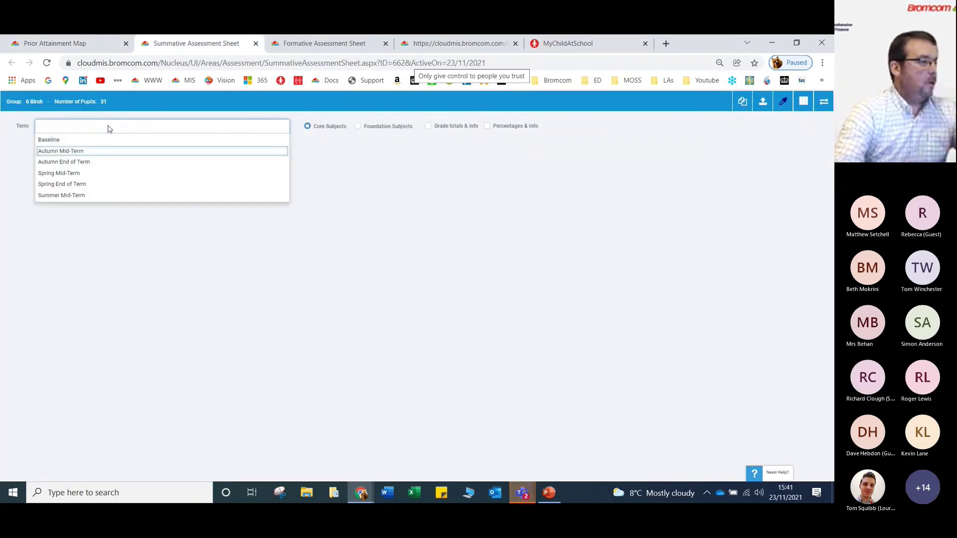
{"action": "left_click", "coordinate": [92, 163]}
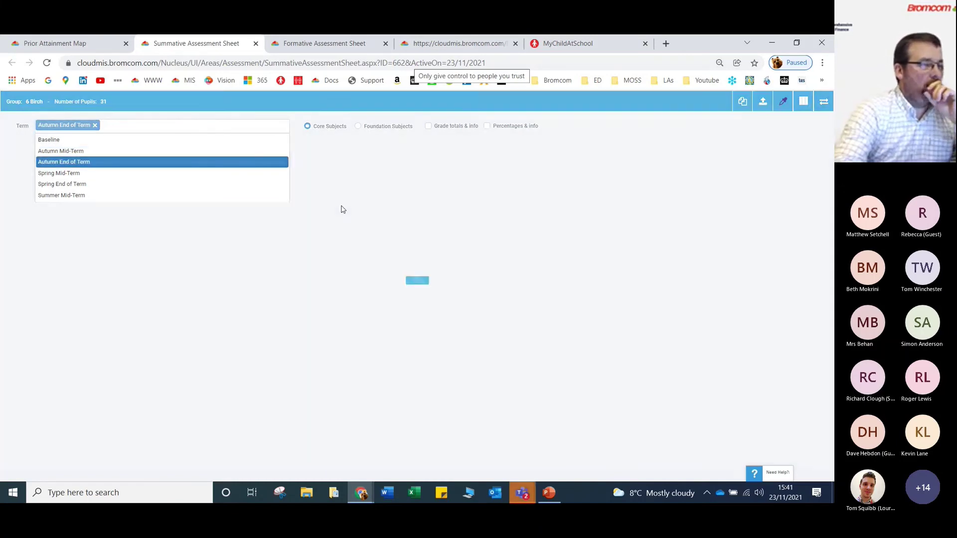
Flood fill the Mathematics column with the year 06 grade EXS for all pupils.
{"action": "left_click", "coordinate": [364, 146]}
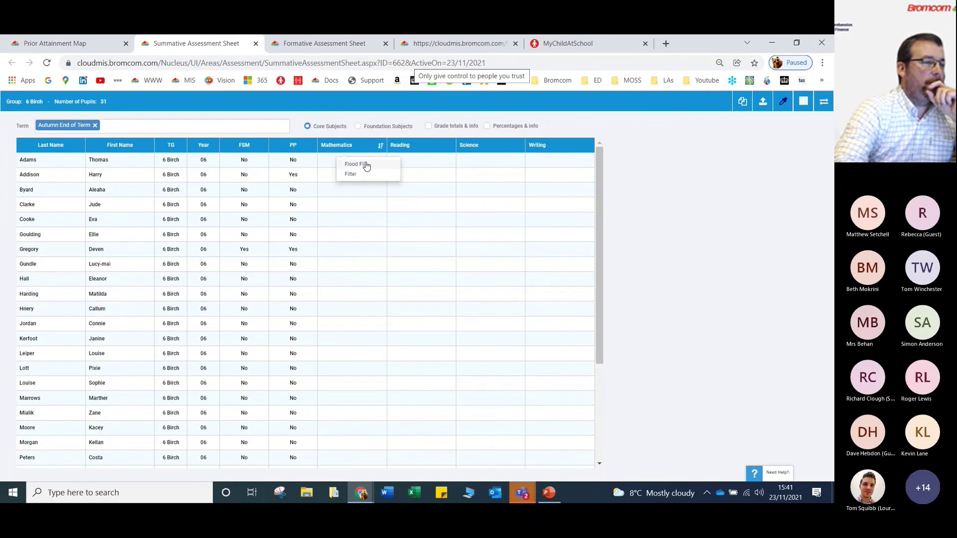
{"action": "left_click", "coordinate": [367, 165]}
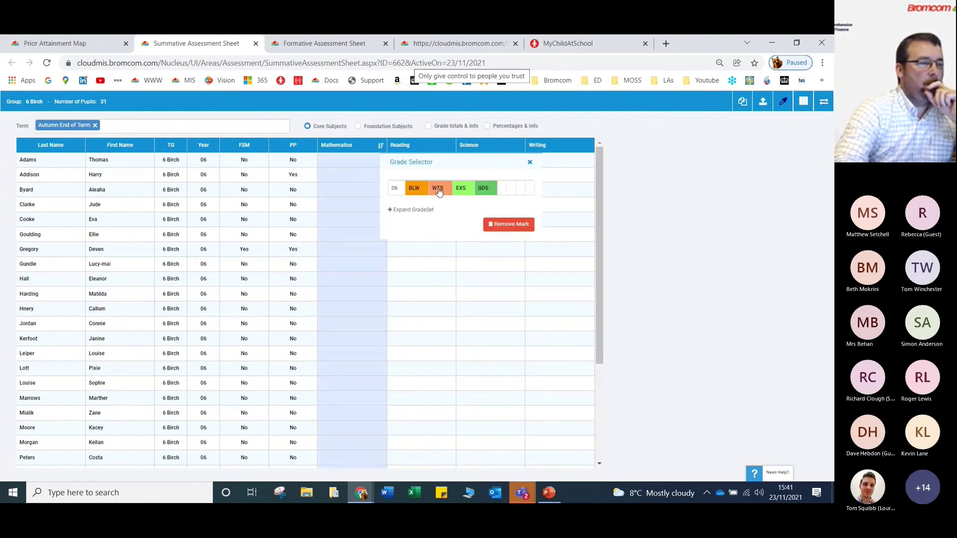
{"action": "left_click", "coordinate": [458, 189]}
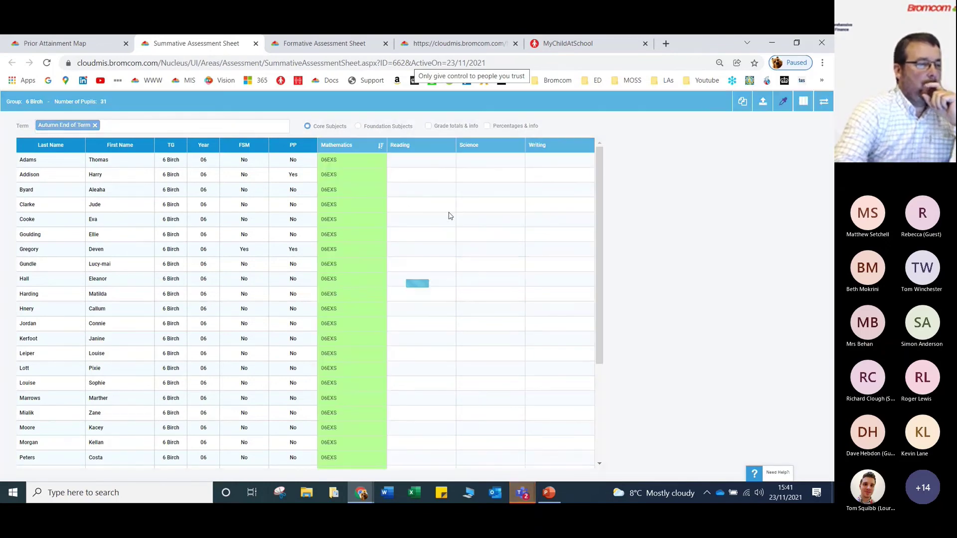
Set the Mathematics grade to 06 GDS for the fifth pupil and 06 BLW for the fourteenth pupil.
{"action": "left_click", "coordinate": [342, 223]}
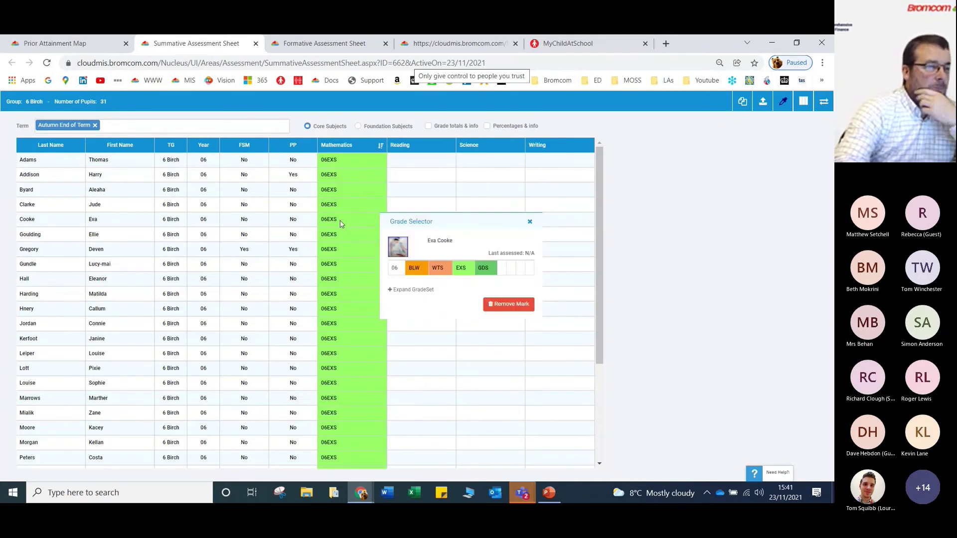
{"action": "left_click", "coordinate": [478, 269]}
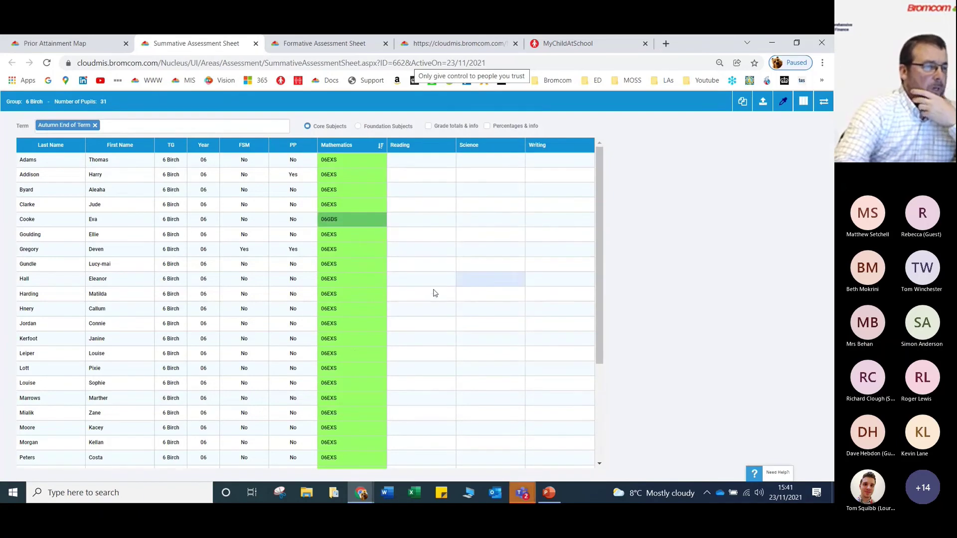
{"action": "left_click", "coordinate": [357, 352]}
{"action": "left_click", "coordinate": [413, 403]}
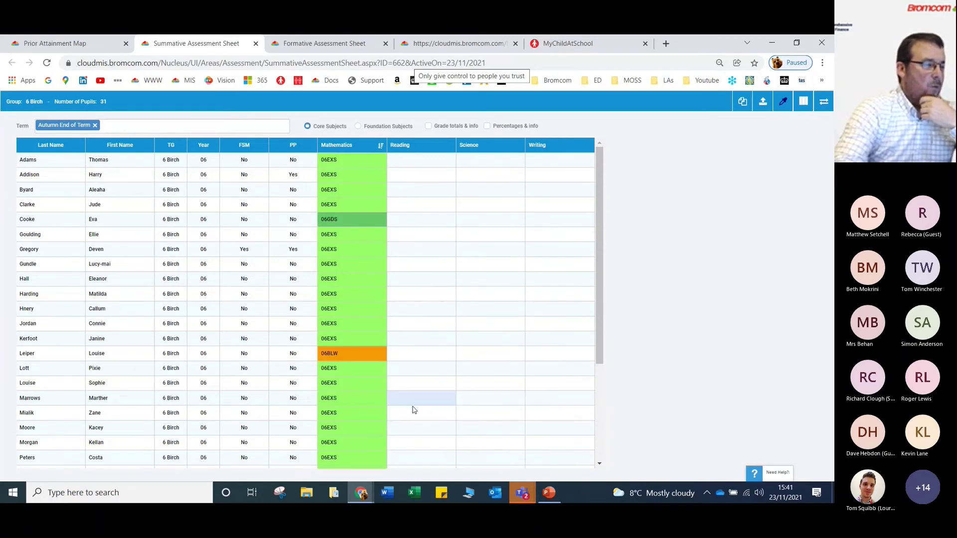
Set the tenth pupil's Mathematics grade to 05 WTS+ from the expanded grade set, and the ninth pupil's to 06 WTS.
{"action": "left_click", "coordinate": [365, 299]}
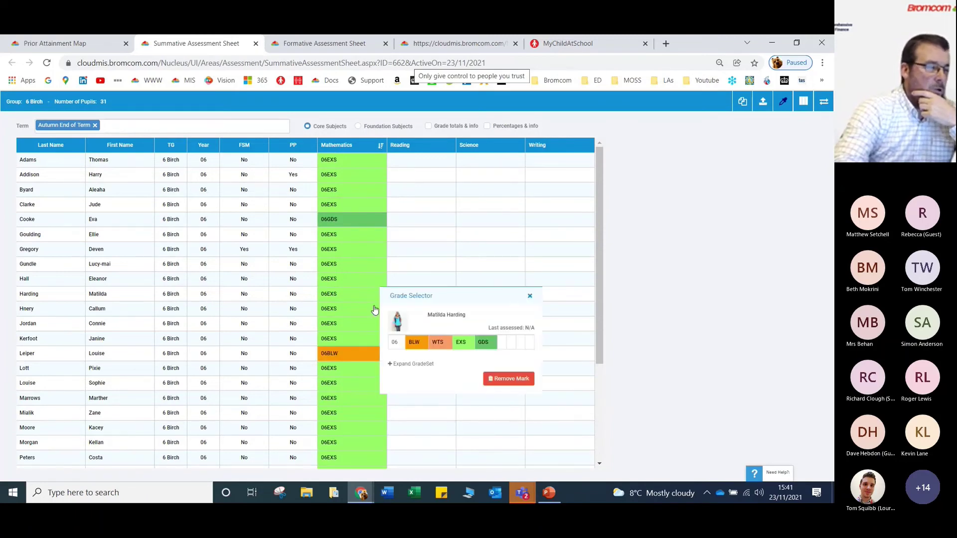
{"action": "left_click", "coordinate": [410, 365]}
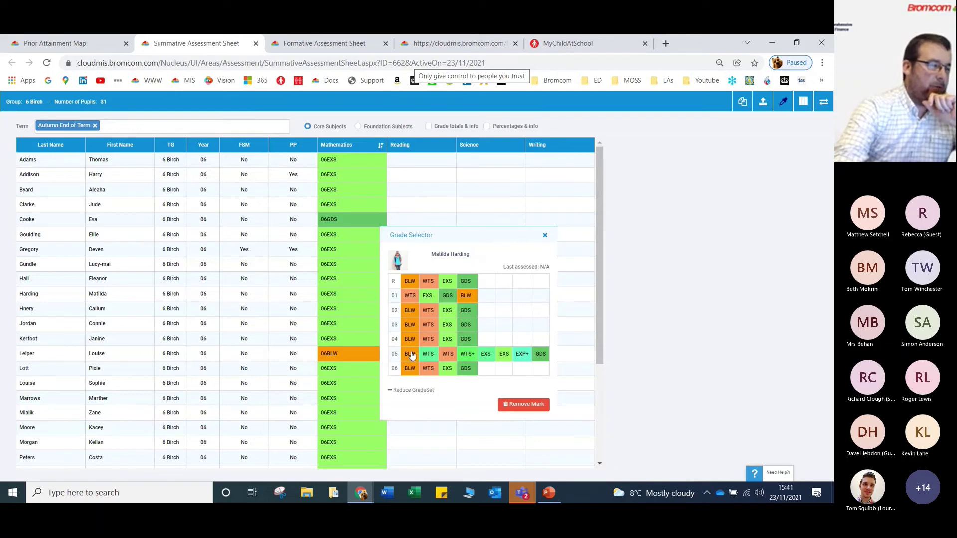
{"action": "left_click", "coordinate": [467, 356]}
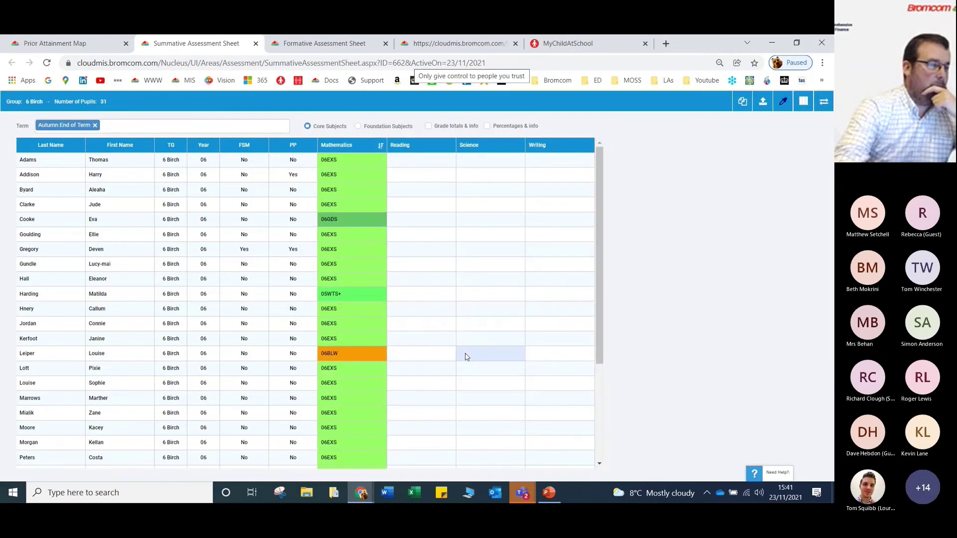
{"action": "left_click", "coordinate": [335, 277]}
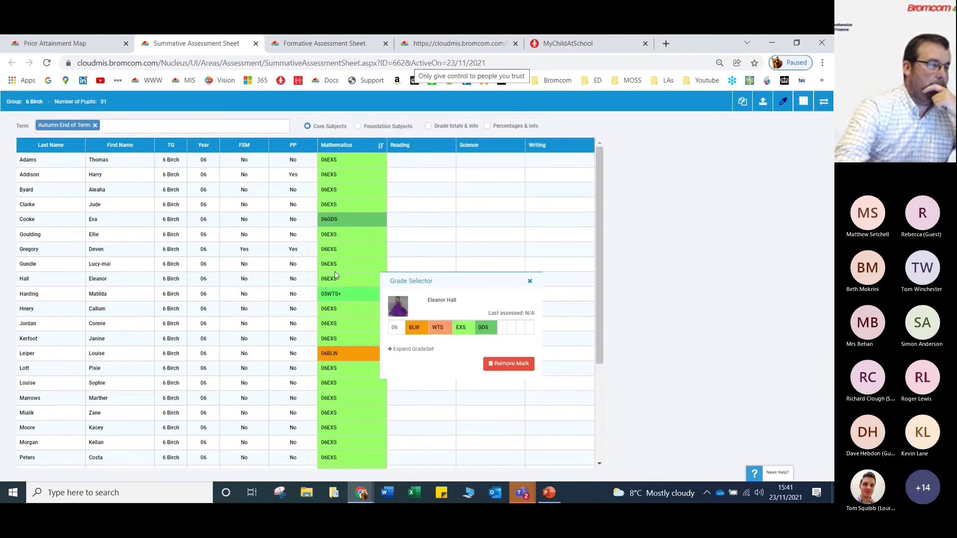
{"action": "left_click", "coordinate": [442, 328]}
Return to the Prior Attainment Map, rerun the report and examine the pupils' movement down to the lowest grade rows.
{"action": "left_click", "coordinate": [57, 46]}
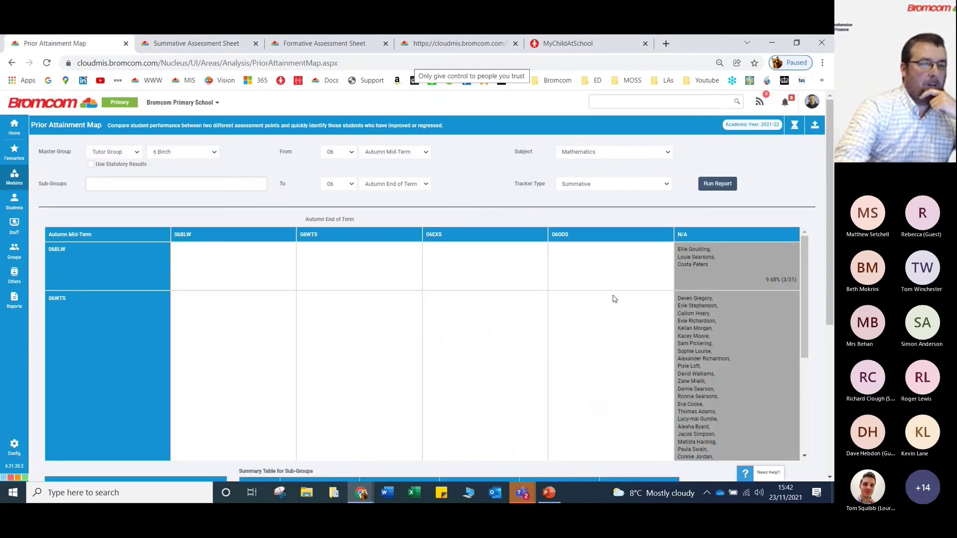
{"action": "left_click", "coordinate": [730, 184]}
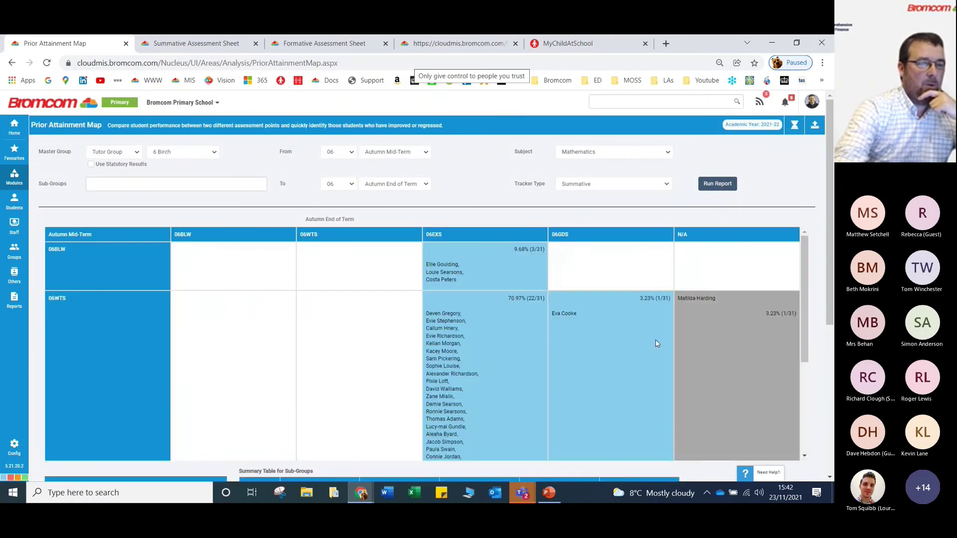
{"action": "scroll", "coordinate": [656, 343], "scroll_direction": "down", "scroll_amount": 5}
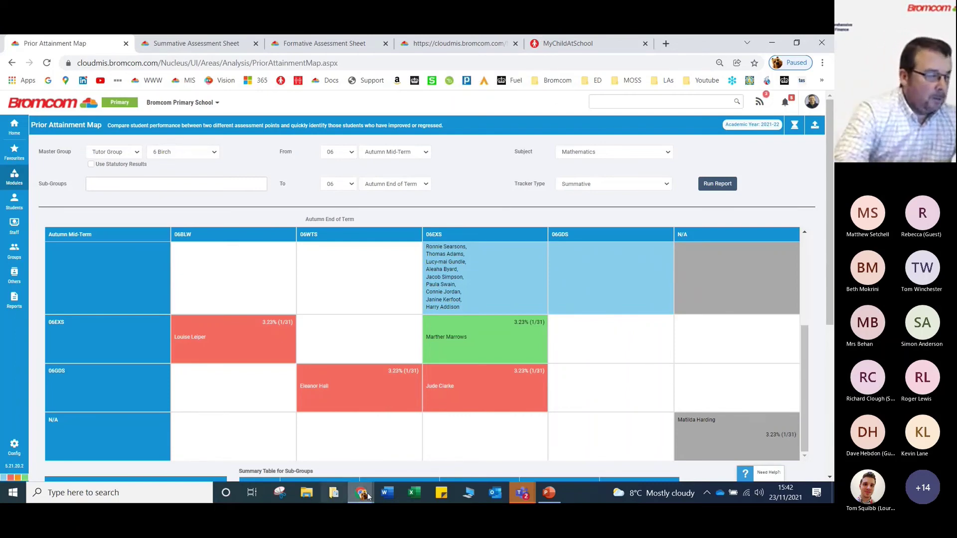
Switch to the incognito Bromcom window and log in to the secondary school with the saved school ID, username and password.
{"action": "mouse_move", "coordinate": [361, 492]}
{"action": "left_click", "coordinate": [418, 446]}
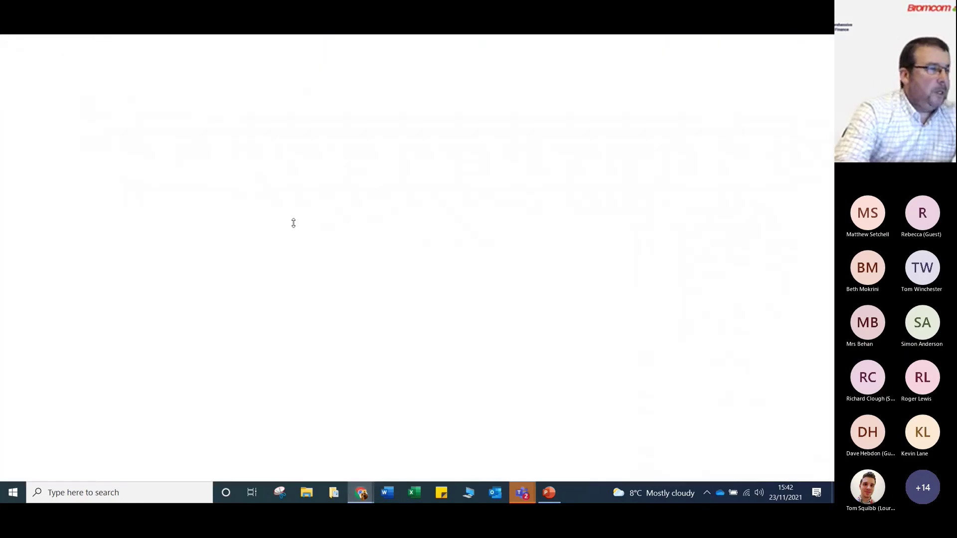
{"action": "left_click", "coordinate": [370, 208]}
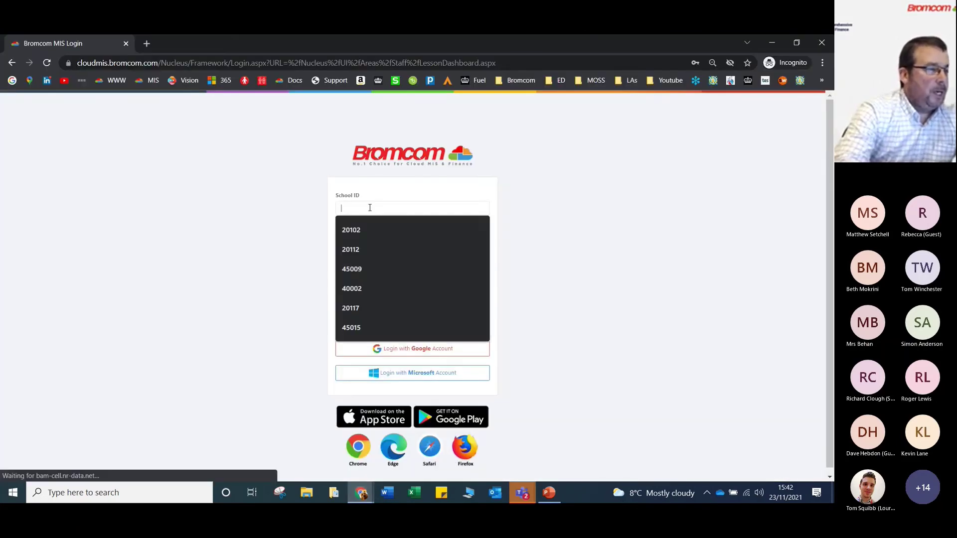
{"action": "left_click", "coordinate": [372, 237]}
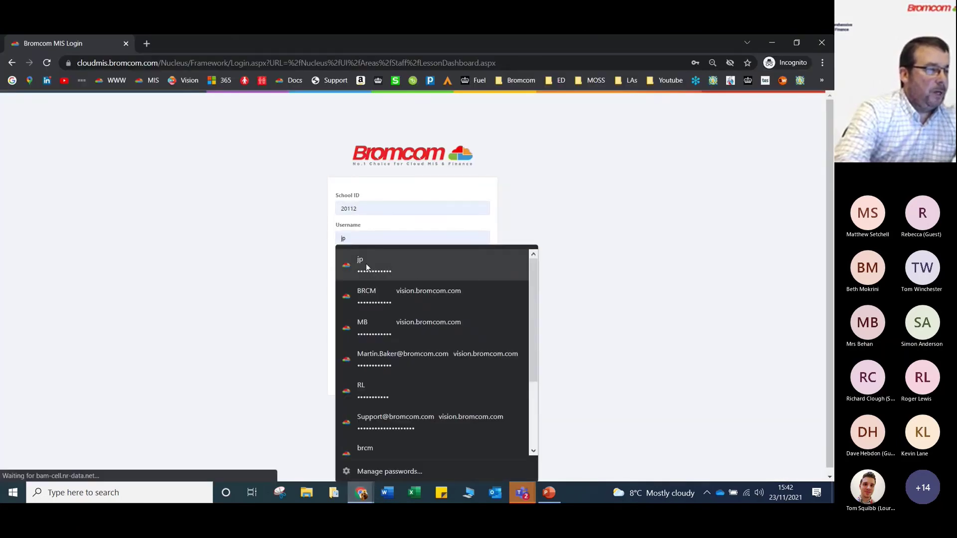
{"action": "left_click", "coordinate": [366, 263]}
{"action": "left_click", "coordinate": [380, 298]}
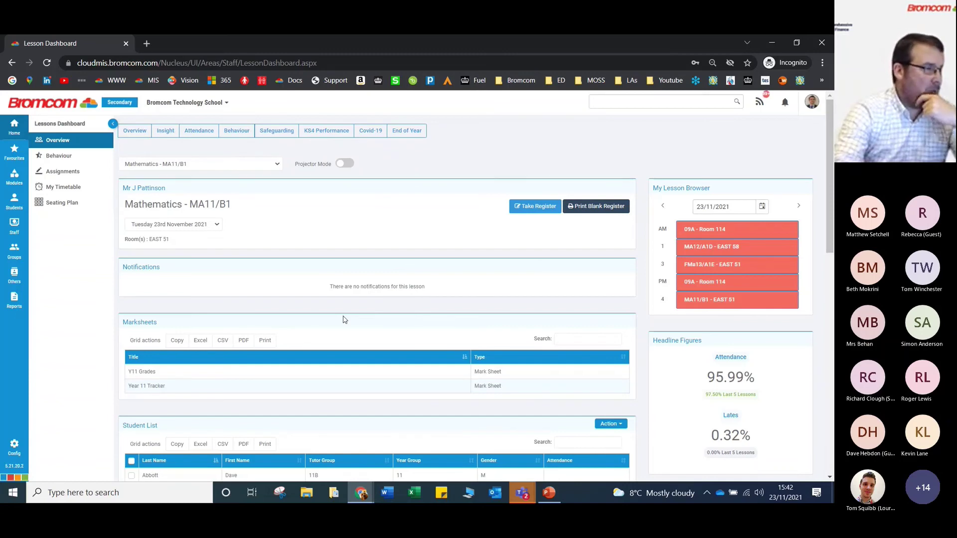
Select today's period 4 MA11/B1 Mathematics lesson and open its register.
{"action": "left_click", "coordinate": [712, 301]}
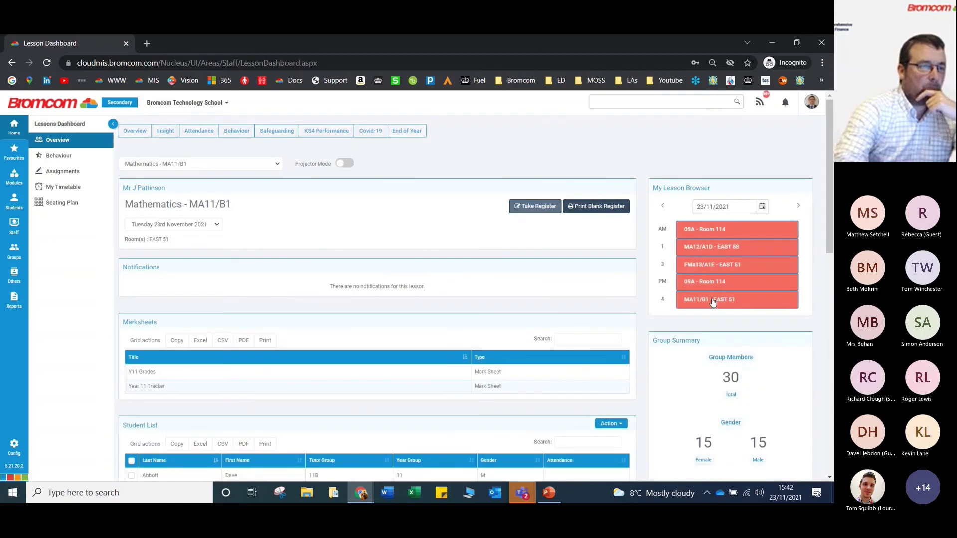
{"action": "left_click", "coordinate": [537, 206]}
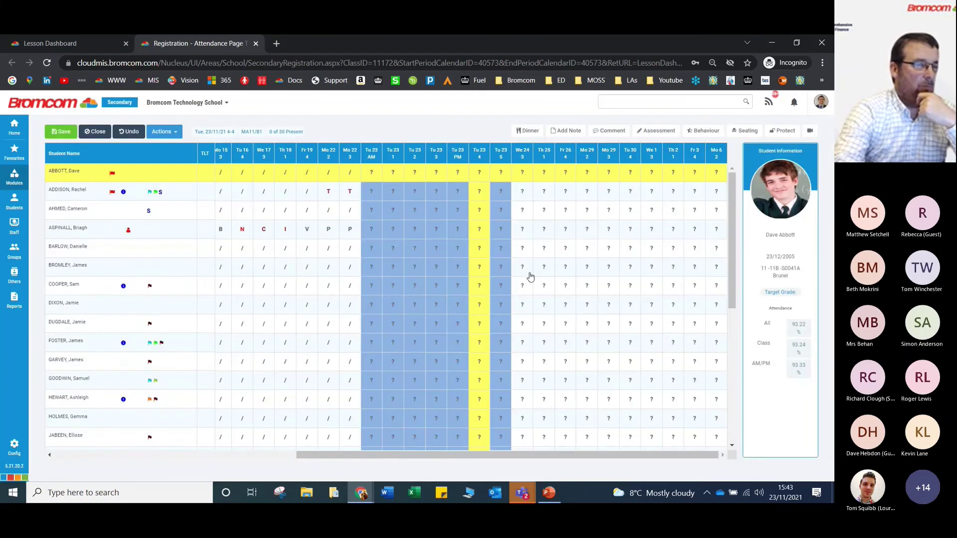
{"action": "left_click_drag", "start_coordinate": [356, 454], "coordinate": [374, 465]}
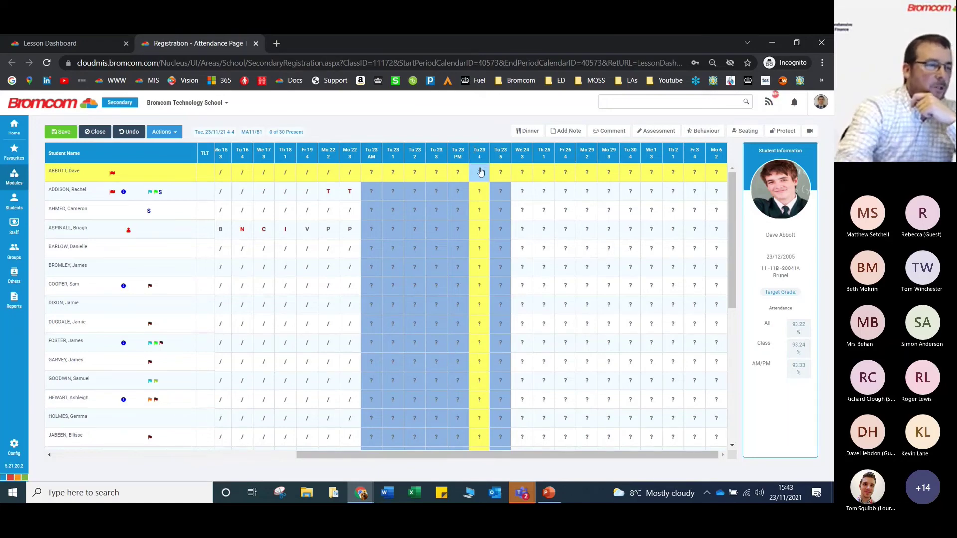
For Tuesday 23 period 4, mark the first seven students present (/), the next three N and the following five present.
{"action": "key", "text": "slash"}
{"action": "key", "text": "slash"}
{"action": "key", "text": "slash"}
{"action": "key", "text": "slash"}
{"action": "key", "text": "slash"}
{"action": "key", "text": "slash"}
{"action": "key", "text": "slash"}
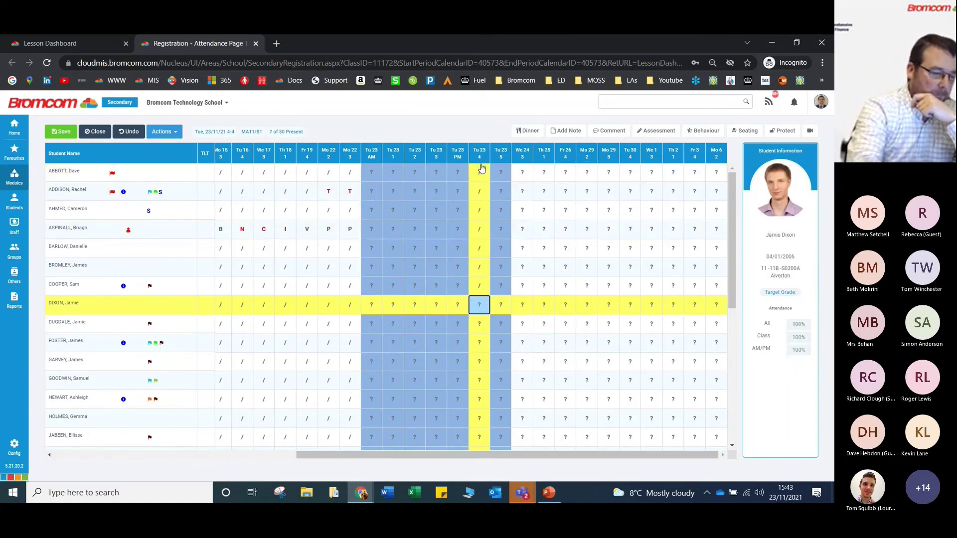
{"action": "key", "text": "n"}
{"action": "key", "text": "n"}
{"action": "key", "text": "n"}
{"action": "key", "text": "slash"}
{"action": "key", "text": "slash"}
{"action": "key", "text": "slash"}
{"action": "key", "text": "slash"}
{"action": "key", "text": "slash"}
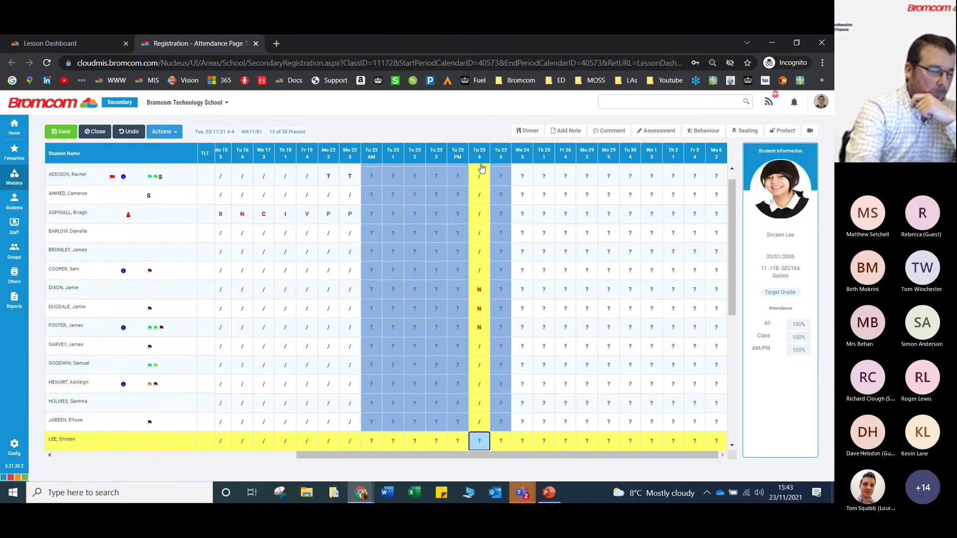
Mark the next eight students N and the last seven present (/) for period 4, and save the register.
{"action": "key", "text": "n"}
{"action": "key", "text": "n"}
{"action": "key", "text": "n"}
{"action": "key", "text": "n"}
{"action": "key", "text": "n"}
{"action": "key", "text": "n"}
{"action": "key", "text": "n"}
{"action": "key", "text": "n"}
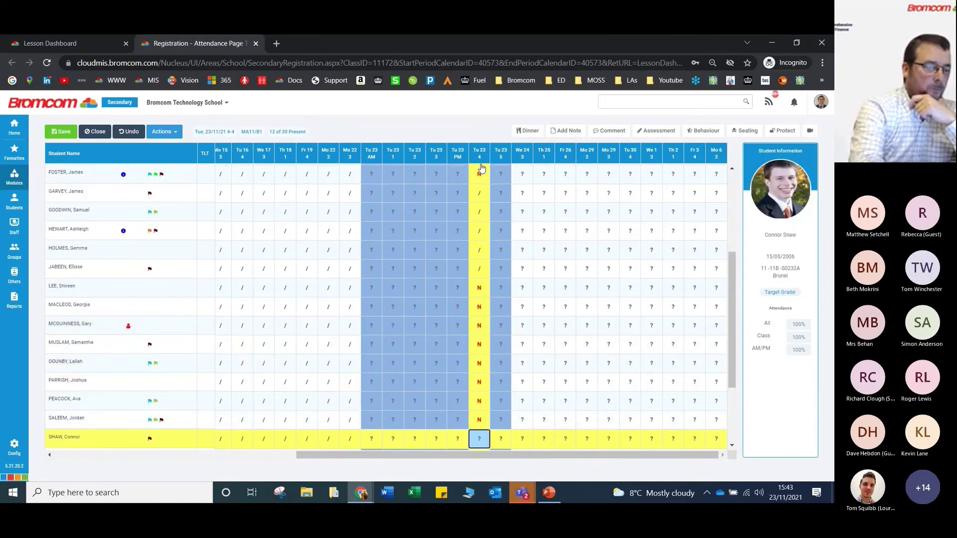
{"action": "key", "text": "slash"}
{"action": "key", "text": "slash"}
{"action": "key", "text": "slash"}
{"action": "key", "text": "slash"}
{"action": "key", "text": "slash"}
{"action": "key", "text": "slash"}
{"action": "key", "text": "slash"}
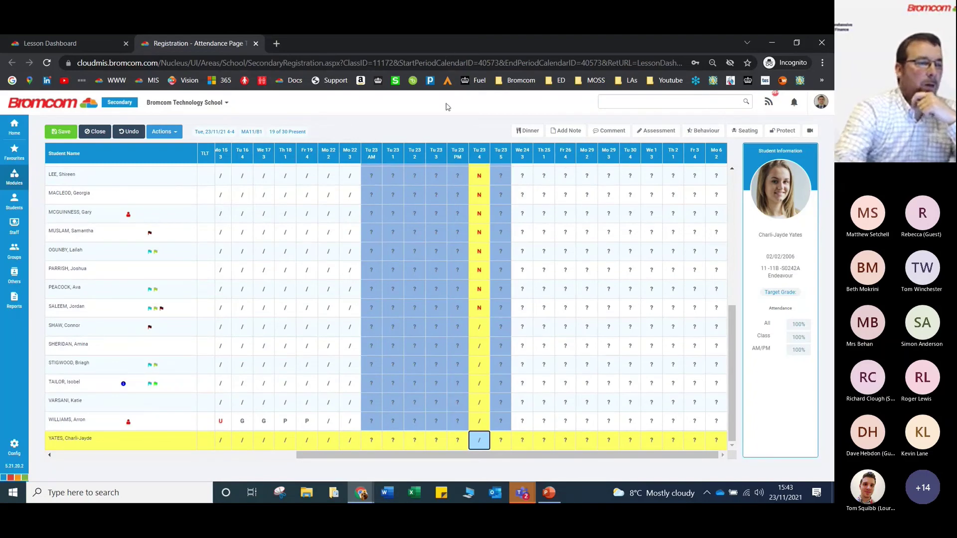
{"action": "left_click", "coordinate": [61, 132]}
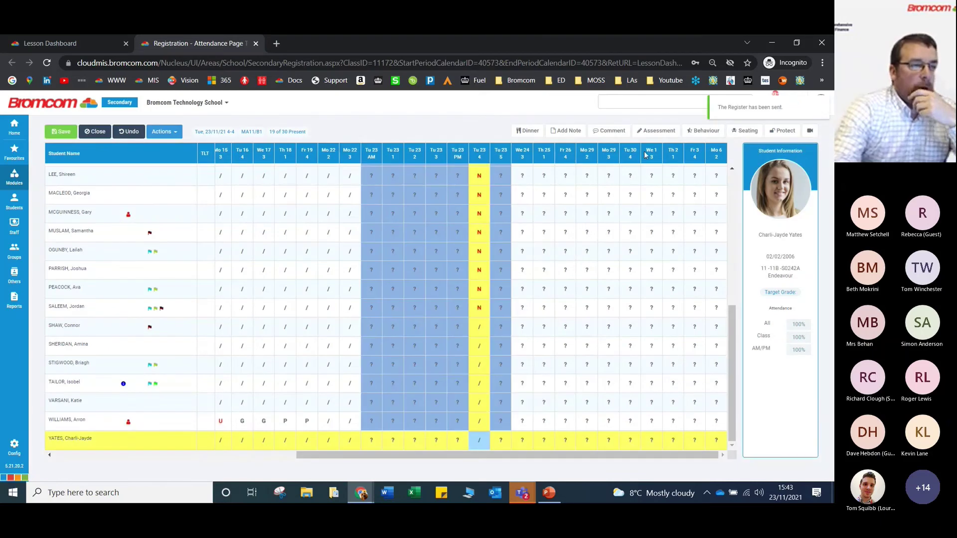
Open the register's behaviour entry grid and select the present students, plus the absent students.
{"action": "left_click", "coordinate": [708, 132]}
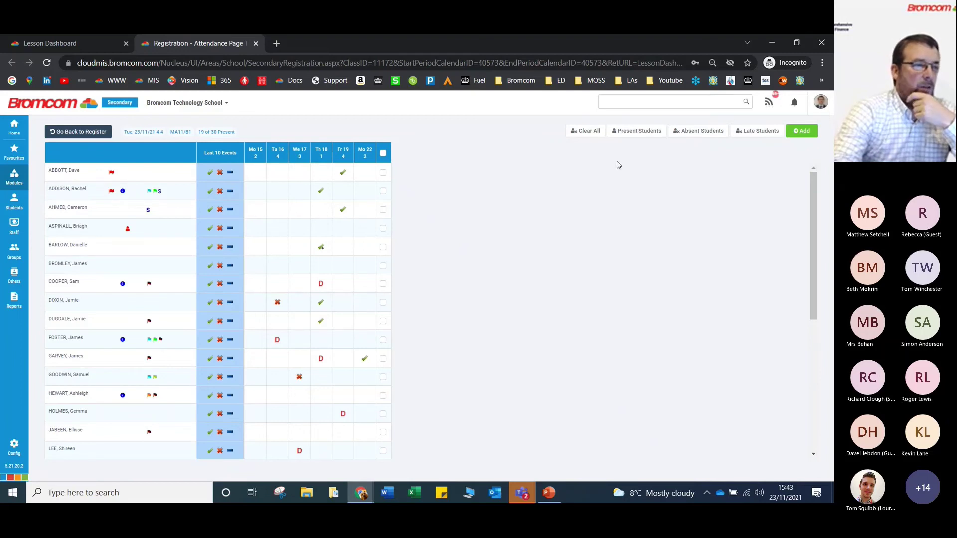
{"action": "left_click", "coordinate": [649, 132]}
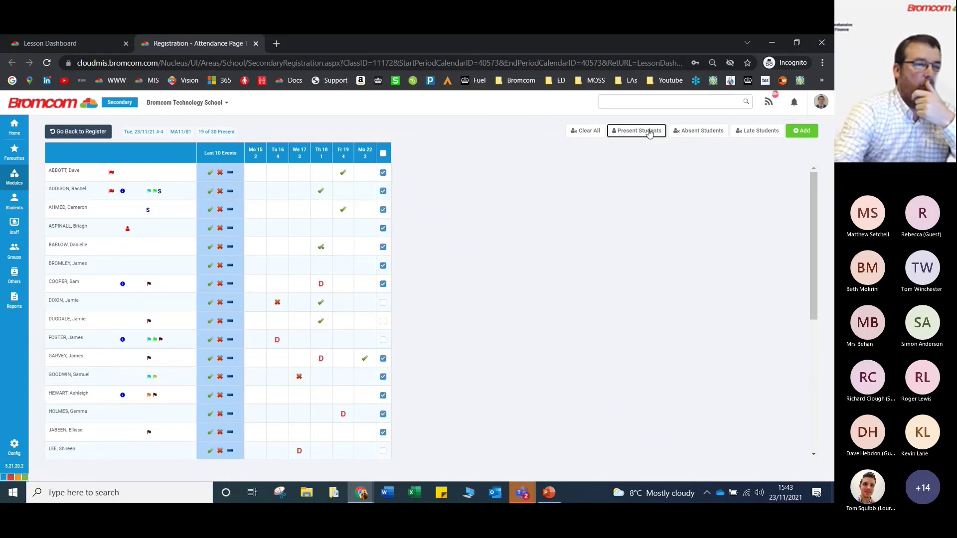
{"action": "left_click", "coordinate": [704, 138]}
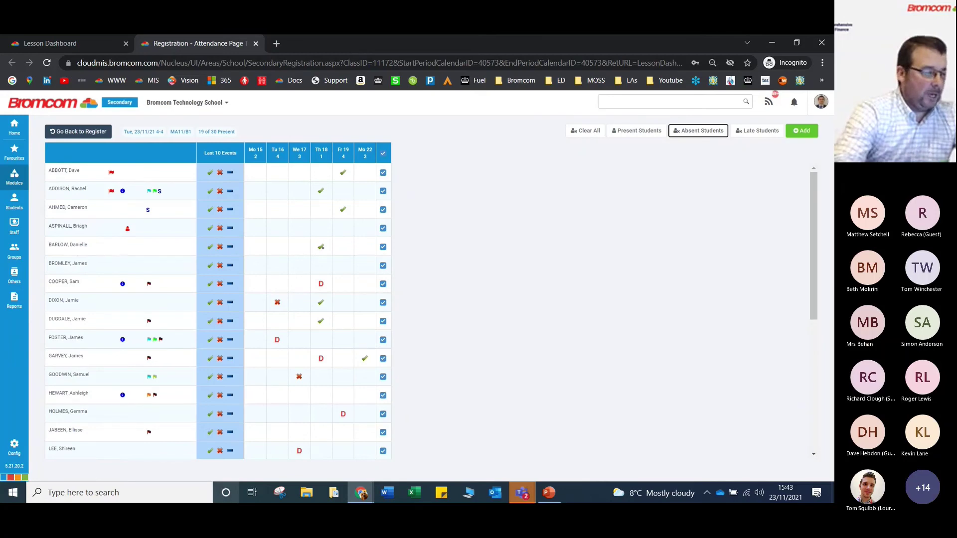
Switch back to the primary school browser window and close the Prior Attainment Map, Summative Assessment Sheet and Formative Assessment Sheet.
{"action": "mouse_move", "coordinate": [359, 499]}
{"action": "left_click", "coordinate": [299, 449]}
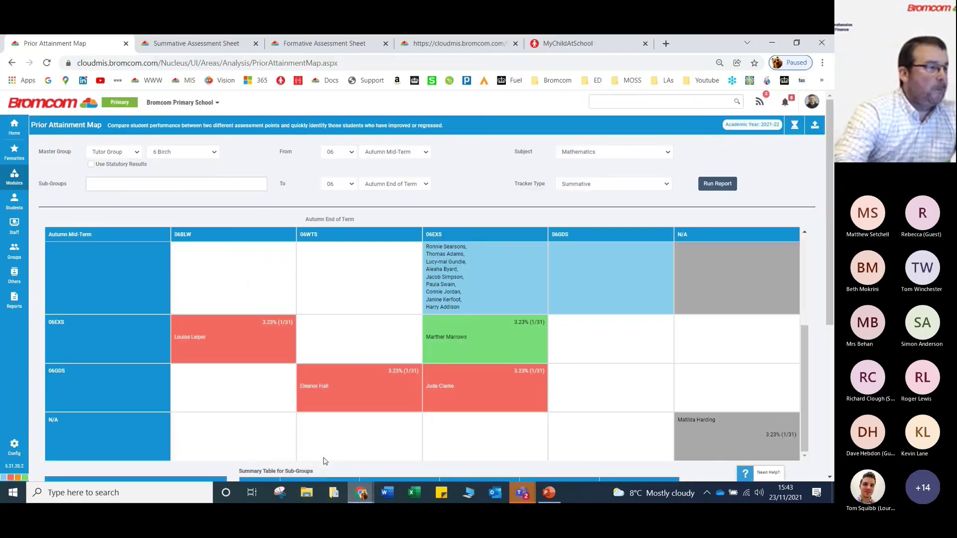
{"action": "left_click", "coordinate": [126, 44]}
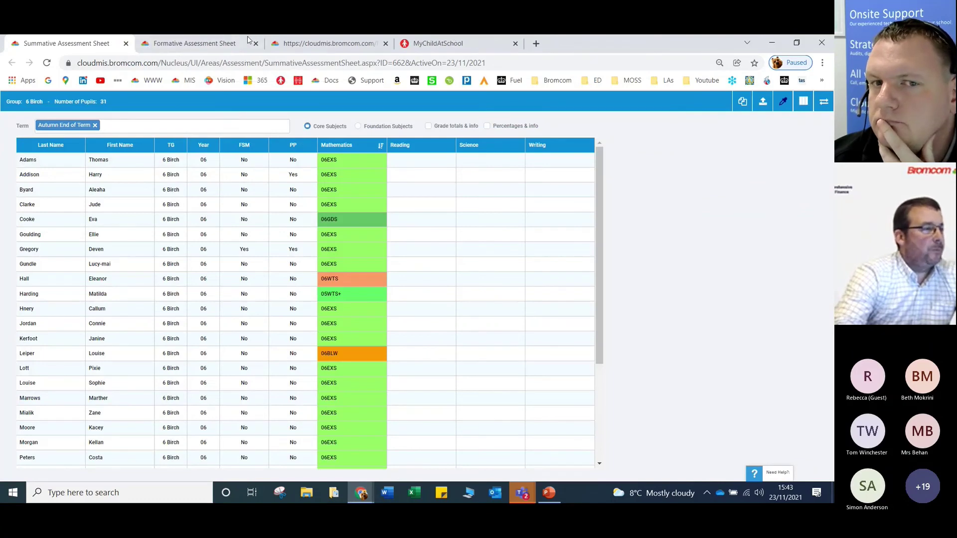
{"action": "left_click", "coordinate": [126, 43]}
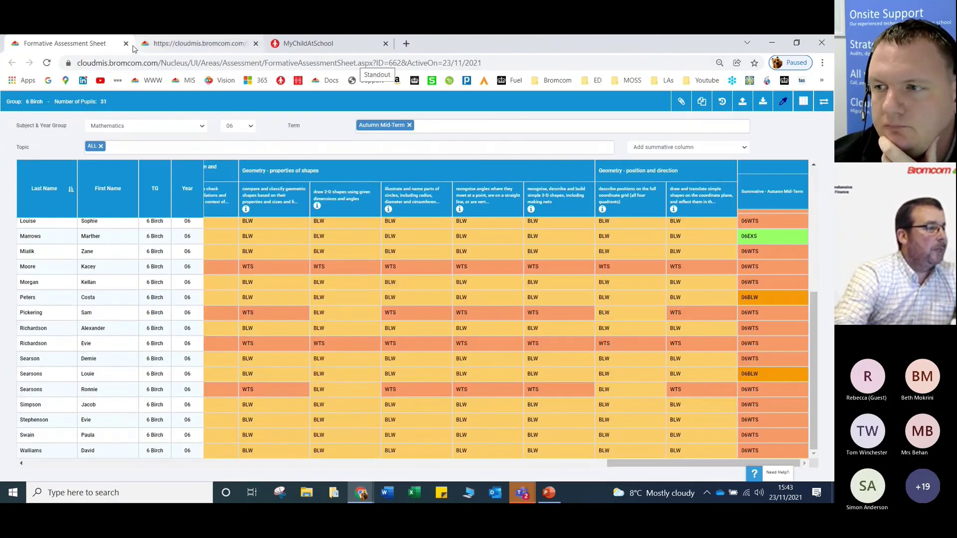
{"action": "left_click", "coordinate": [126, 43]}
Switch to MyChildAtSchool, log in to the parent account again with the school ID, username and password, and dismiss the Security Check.
{"action": "left_click", "coordinate": [189, 44]}
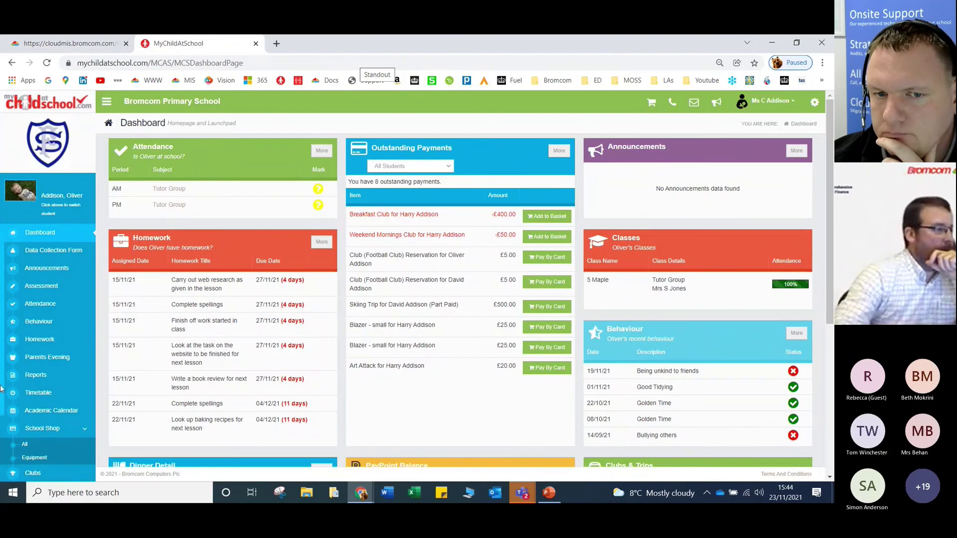
{"action": "left_click", "coordinate": [47, 233]}
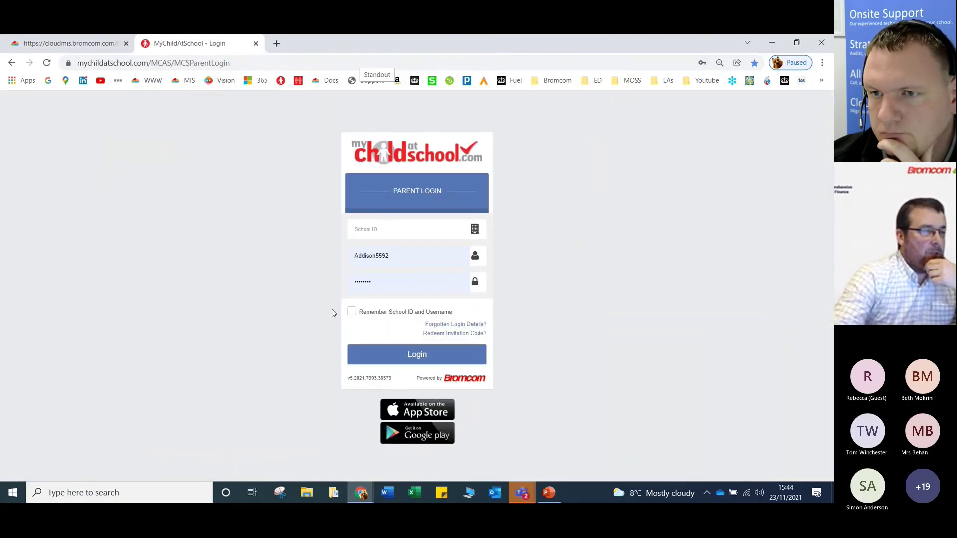
{"action": "left_click", "coordinate": [414, 232]}
{"action": "left_click", "coordinate": [390, 259]}
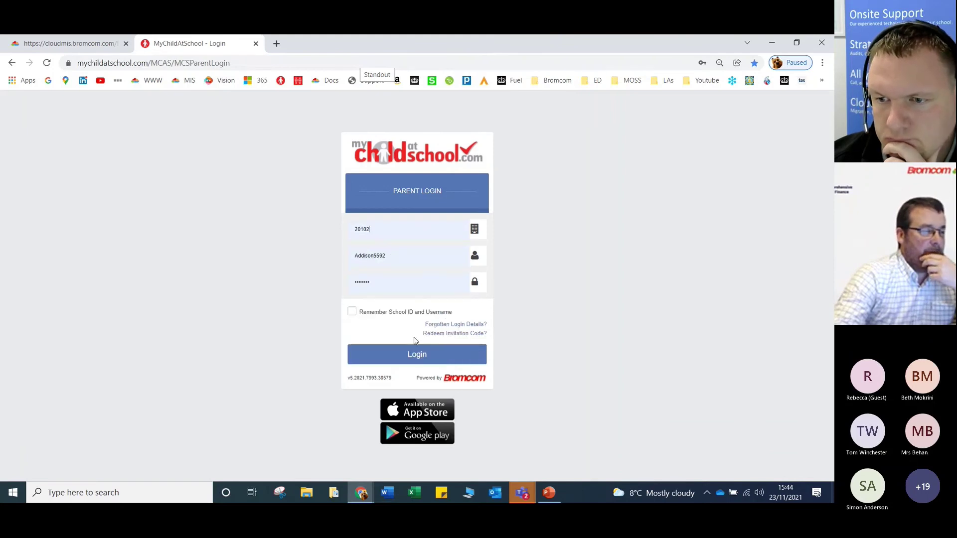
{"action": "left_click", "coordinate": [406, 355]}
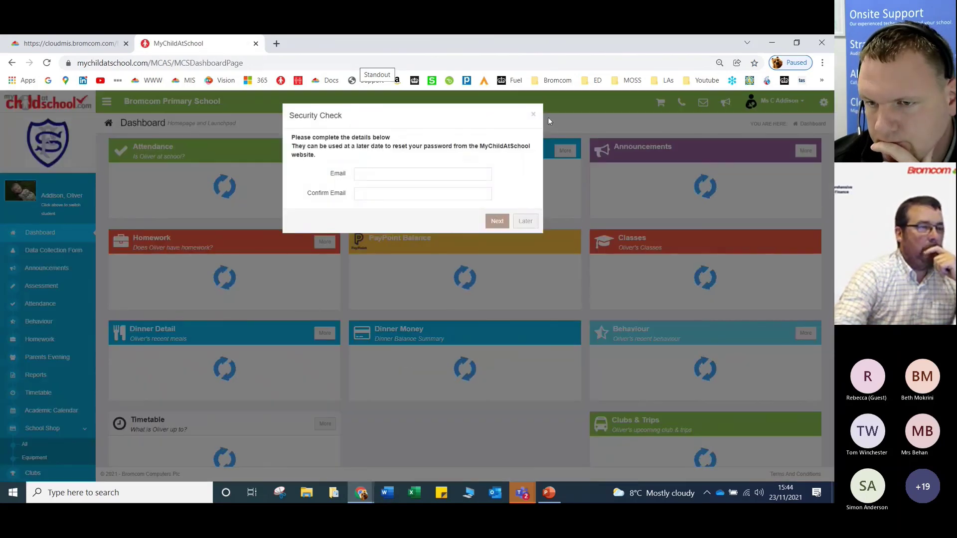
{"action": "left_click", "coordinate": [533, 115]}
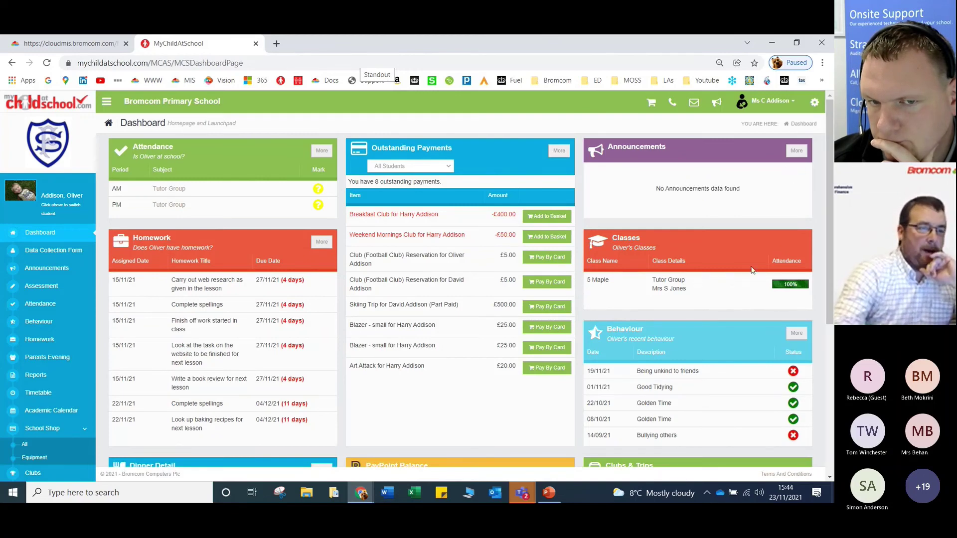
Look over the parent dashboard and open the child's Data Collection Form.
{"action": "scroll", "coordinate": [749, 270], "scroll_direction": "down", "scroll_amount": 1}
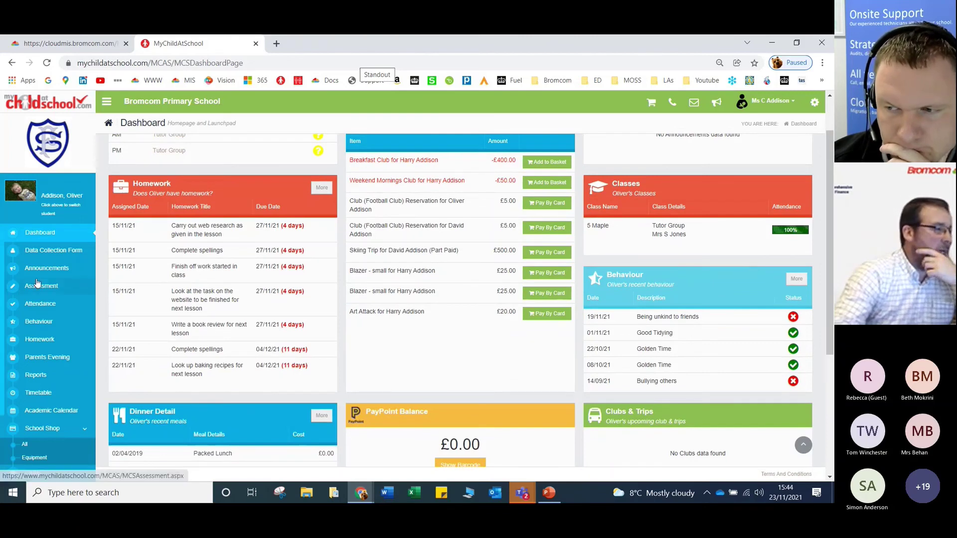
{"action": "left_click", "coordinate": [37, 255]}
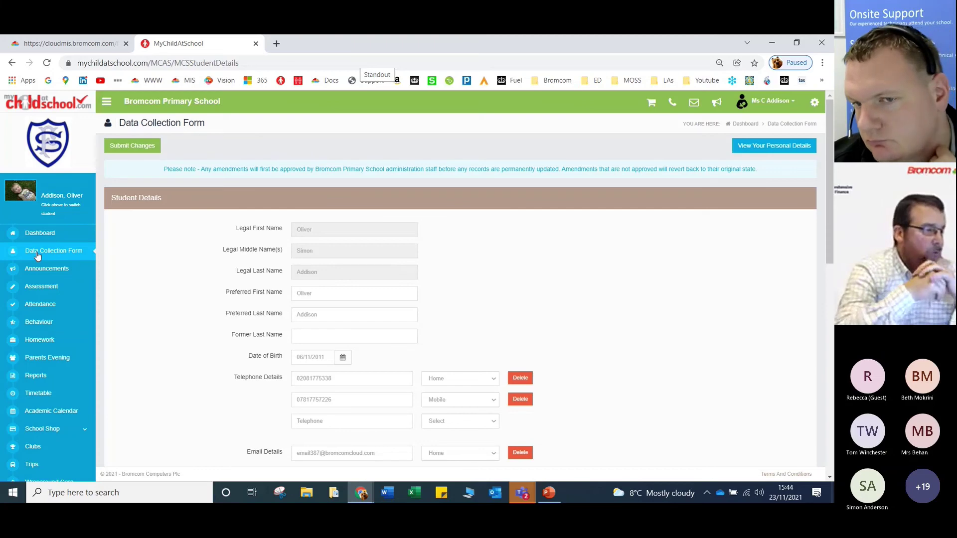
Review the child's Data Collection Form and the Year 05 - 21/22 attendance calendar.
{"action": "scroll", "coordinate": [175, 310], "scroll_direction": "down", "scroll_amount": 5}
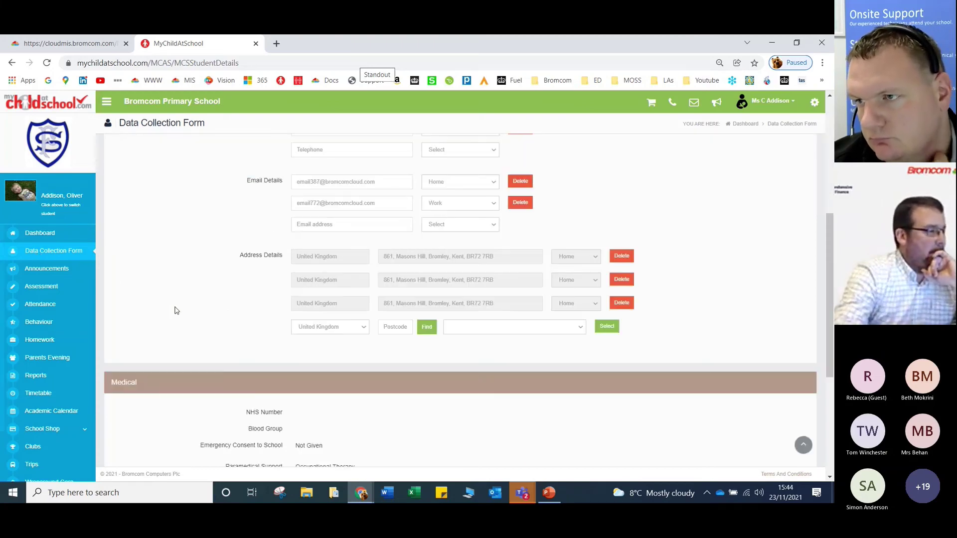
{"action": "scroll", "coordinate": [152, 313], "scroll_direction": "up", "scroll_amount": 5}
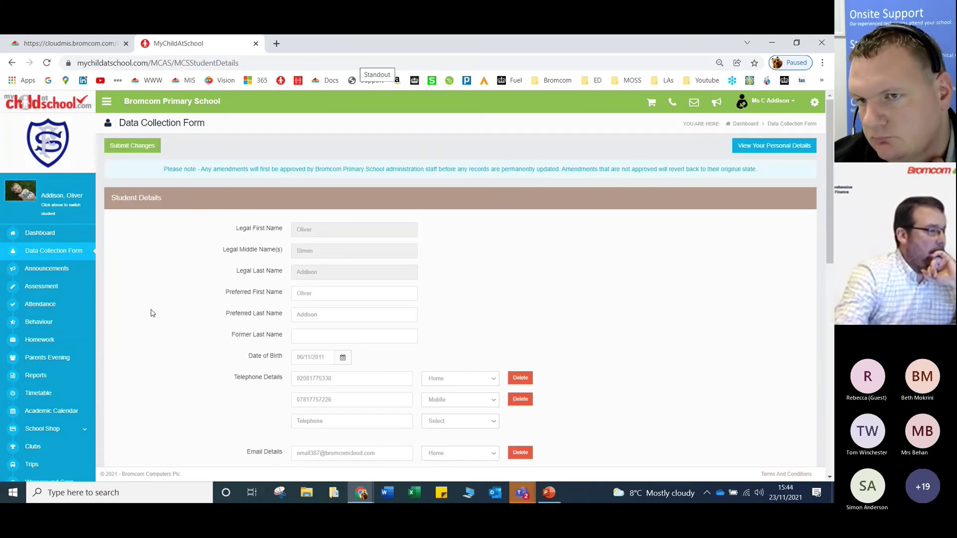
{"action": "left_click", "coordinate": [39, 304]}
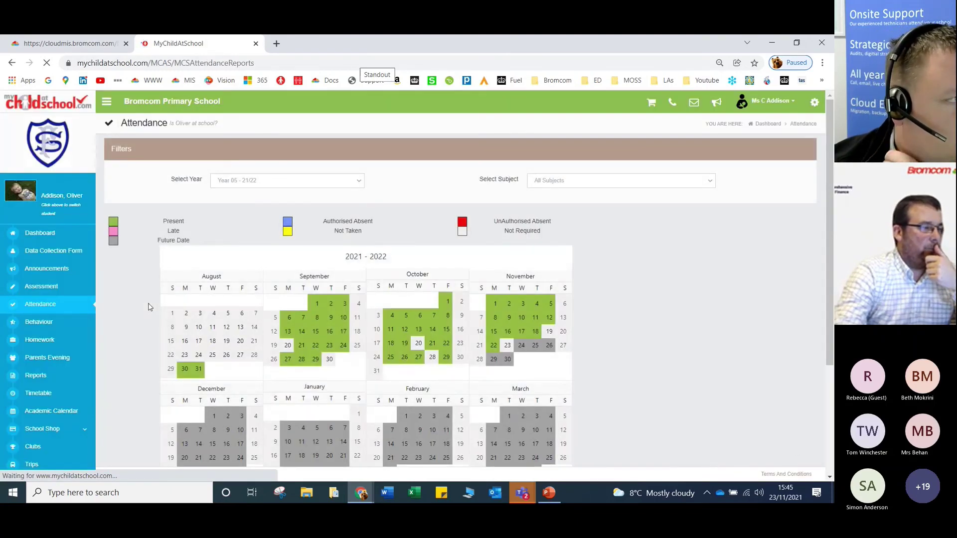
{"action": "scroll", "coordinate": [149, 308], "scroll_direction": "down", "scroll_amount": 5}
{"action": "scroll", "coordinate": [149, 308], "scroll_direction": "up", "scroll_amount": 1}
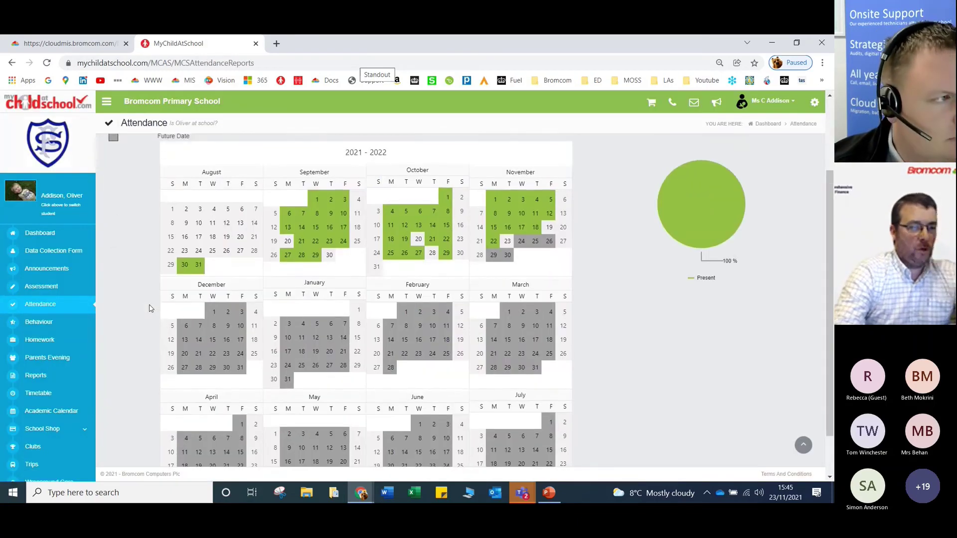
{"action": "scroll", "coordinate": [74, 326], "scroll_direction": "down", "scroll_amount": 1}
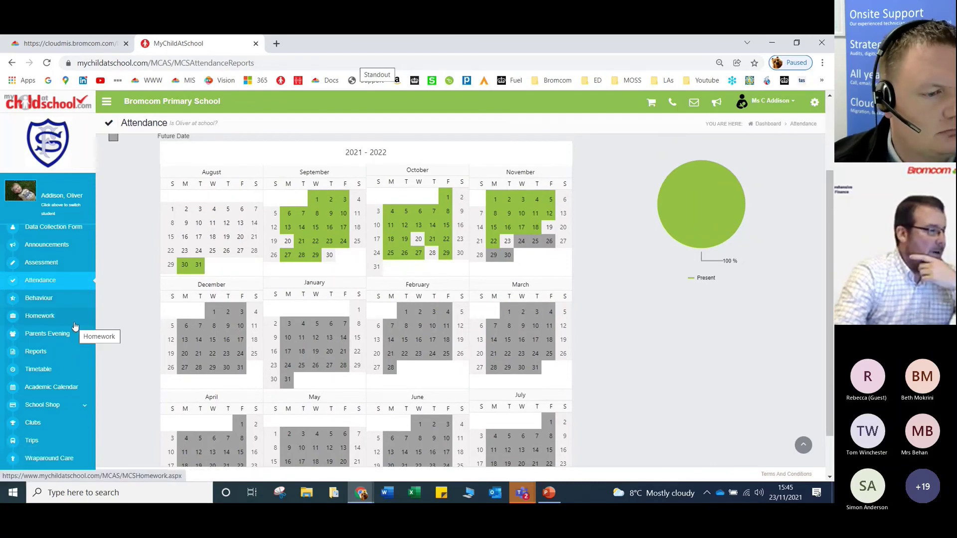
View the child's homework for this week and the Parents Evening appointments page.
{"action": "left_click", "coordinate": [52, 320]}
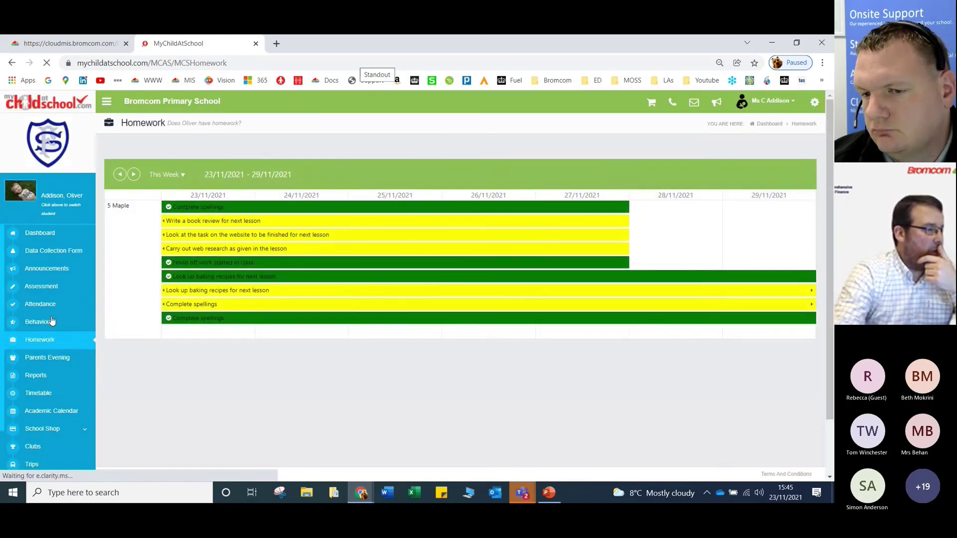
{"action": "scroll", "coordinate": [58, 338], "scroll_direction": "down", "scroll_amount": 1}
{"action": "left_click", "coordinate": [48, 335]}
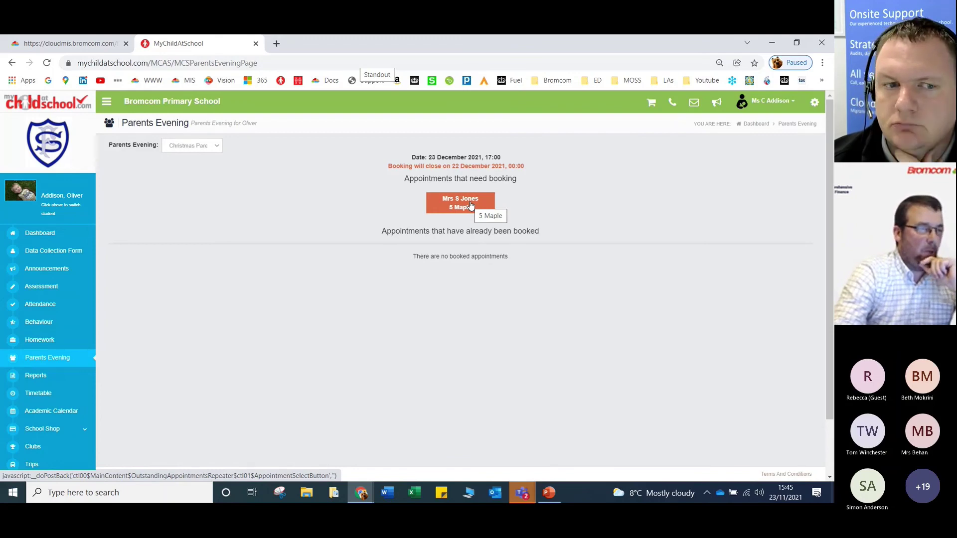
Check the child's Reports page and browse all items in the School Shop.
{"action": "scroll", "coordinate": [145, 353], "scroll_direction": "down", "scroll_amount": 1}
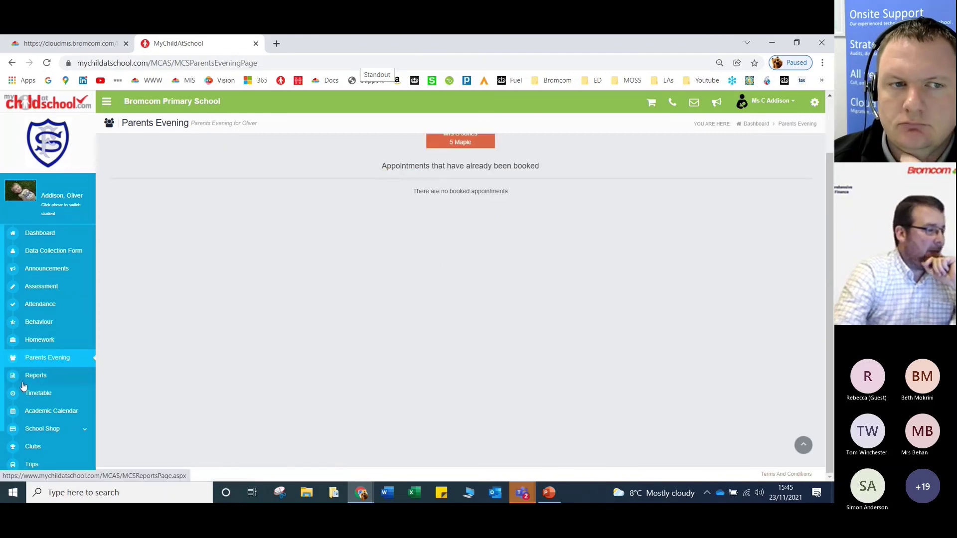
{"action": "left_click", "coordinate": [42, 380]}
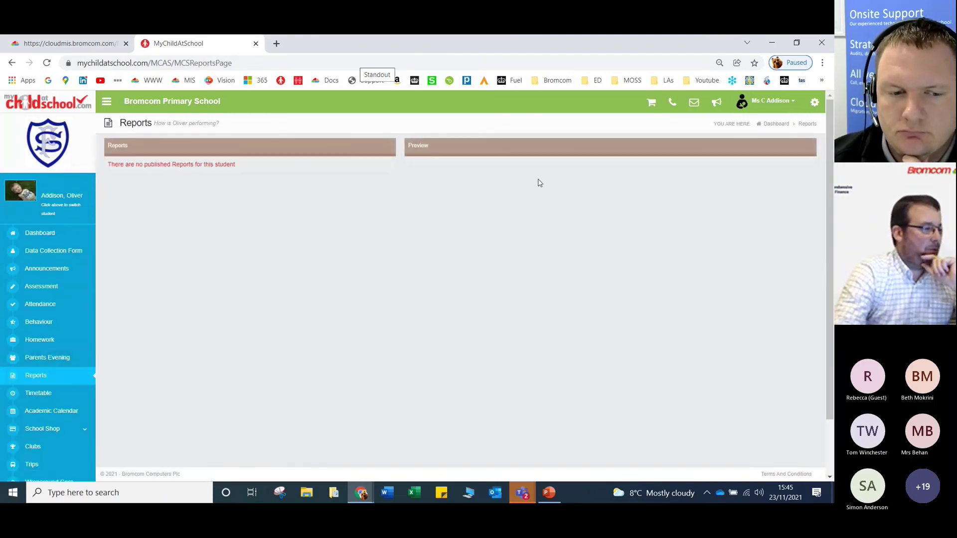
{"action": "scroll", "coordinate": [50, 339], "scroll_direction": "down", "scroll_amount": 1}
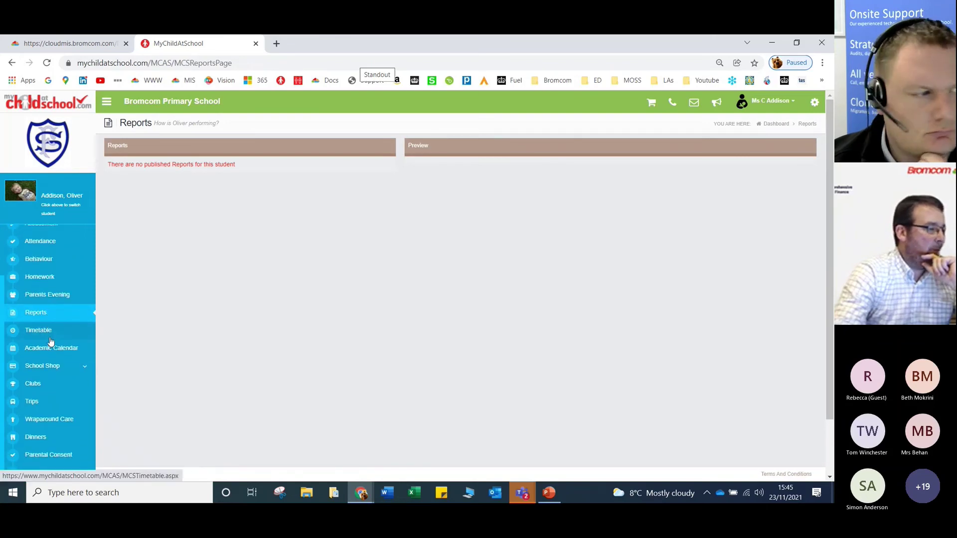
{"action": "left_click", "coordinate": [53, 366]}
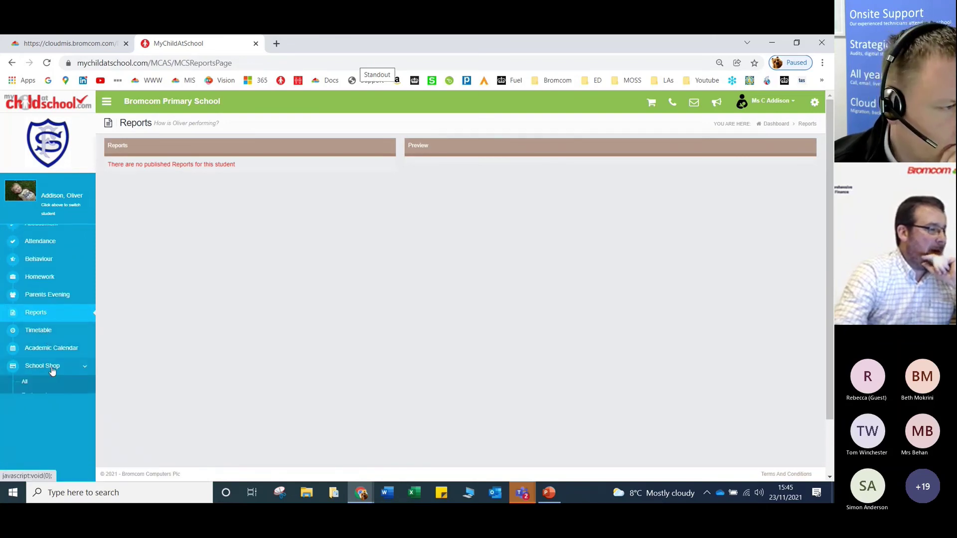
{"action": "left_click", "coordinate": [23, 384]}
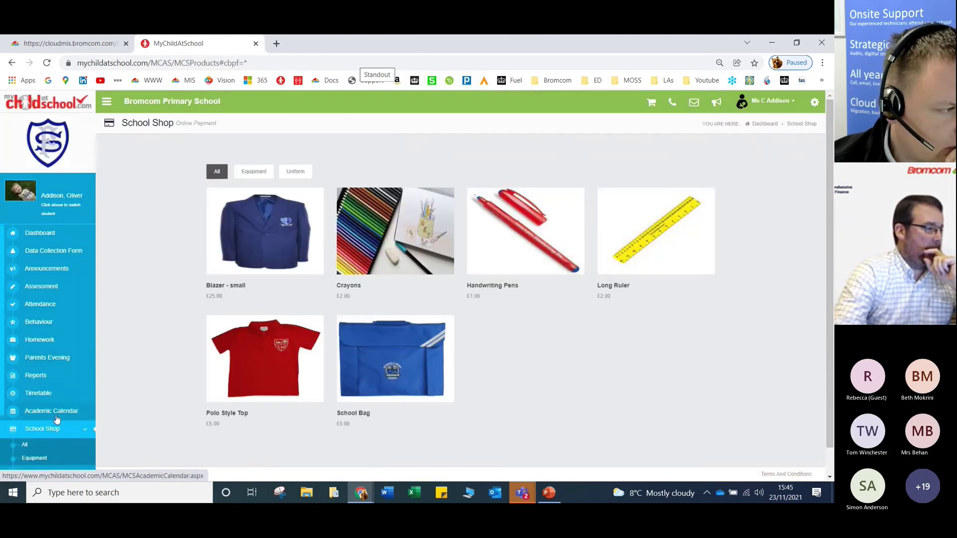
View the child's upcoming clubs and the clubs available for sign-up.
{"action": "scroll", "coordinate": [56, 431], "scroll_direction": "down", "scroll_amount": 1}
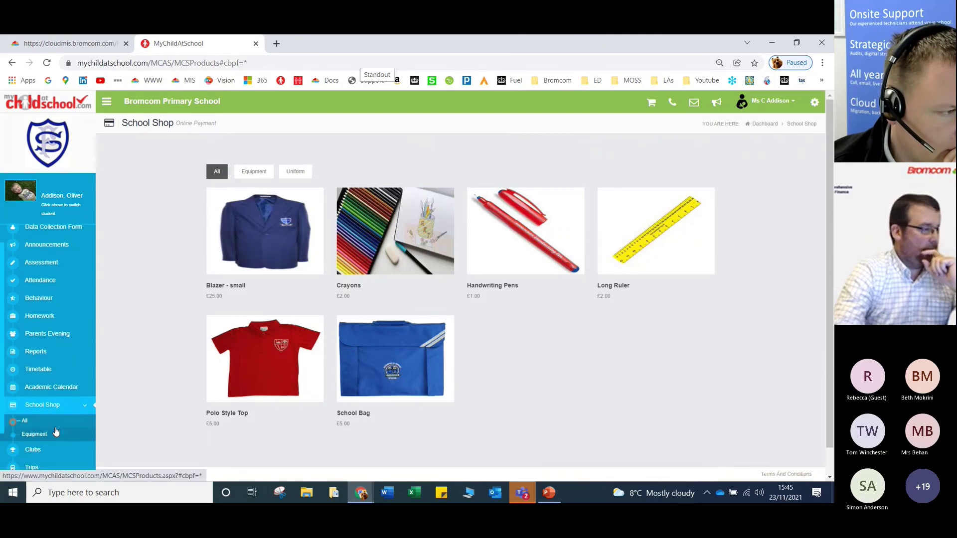
{"action": "scroll", "coordinate": [56, 431], "scroll_direction": "down", "scroll_amount": 2}
{"action": "left_click", "coordinate": [33, 403]}
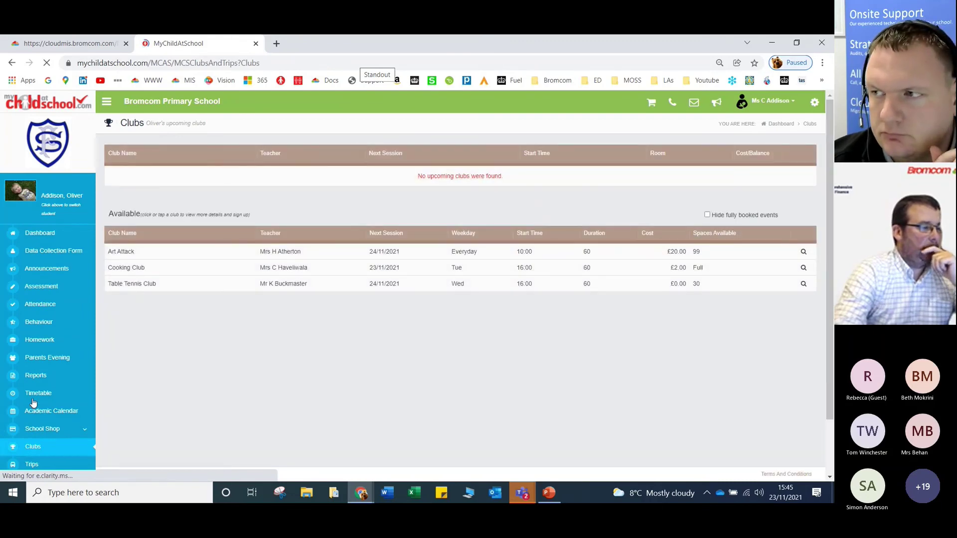
Go to the child's trips, review the USA Trip's instalments and payment options, and close its details.
{"action": "scroll", "coordinate": [50, 406], "scroll_direction": "down", "scroll_amount": 2}
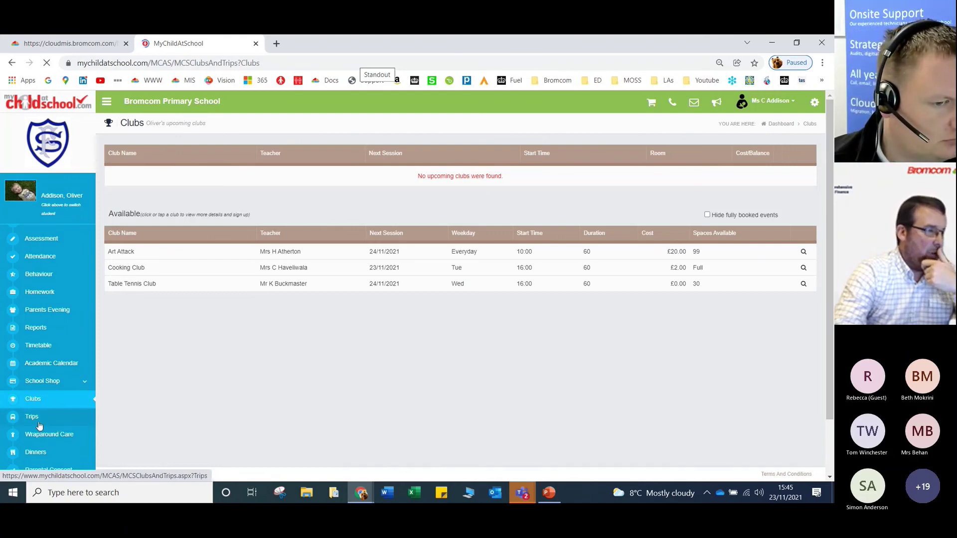
{"action": "left_click", "coordinate": [39, 425]}
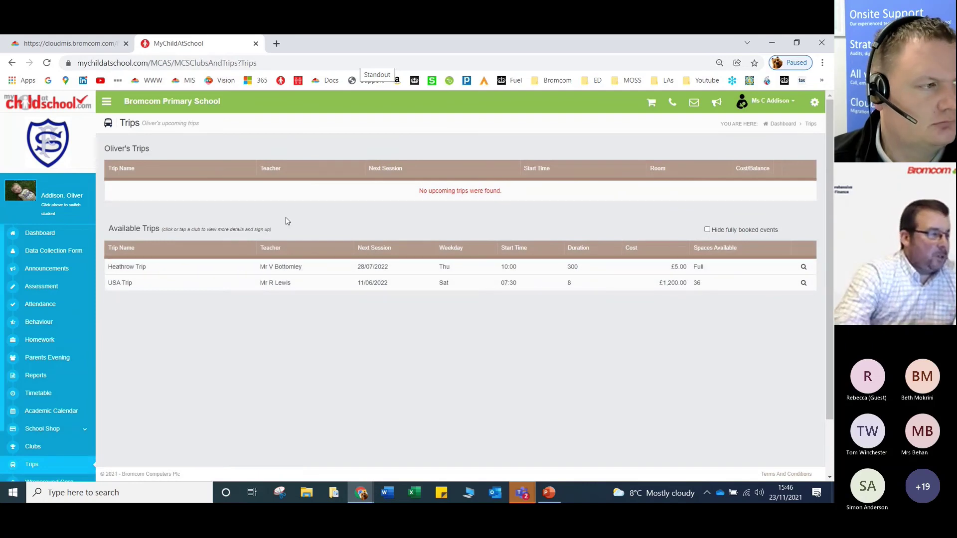
{"action": "left_click", "coordinate": [317, 287]}
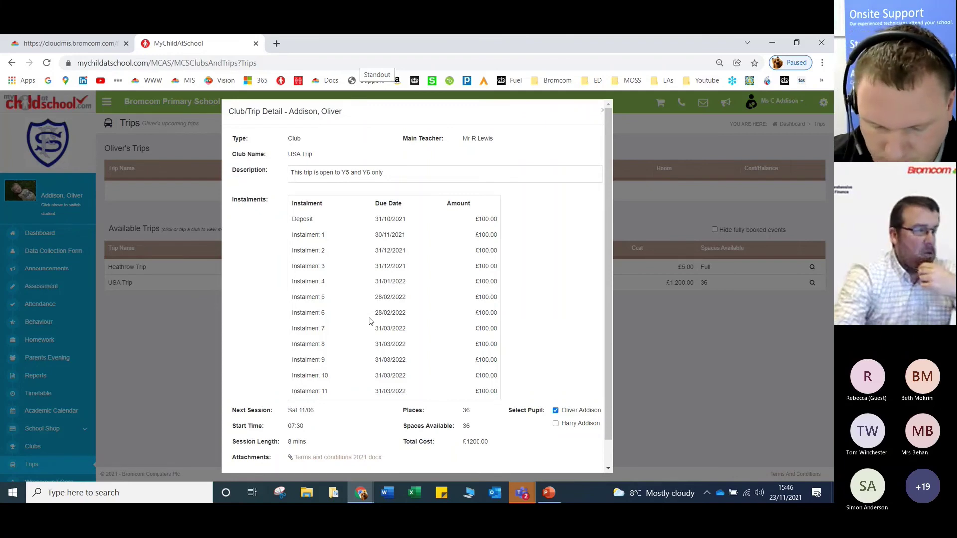
{"action": "left_click_drag", "start_coordinate": [606, 238], "coordinate": [606, 389]}
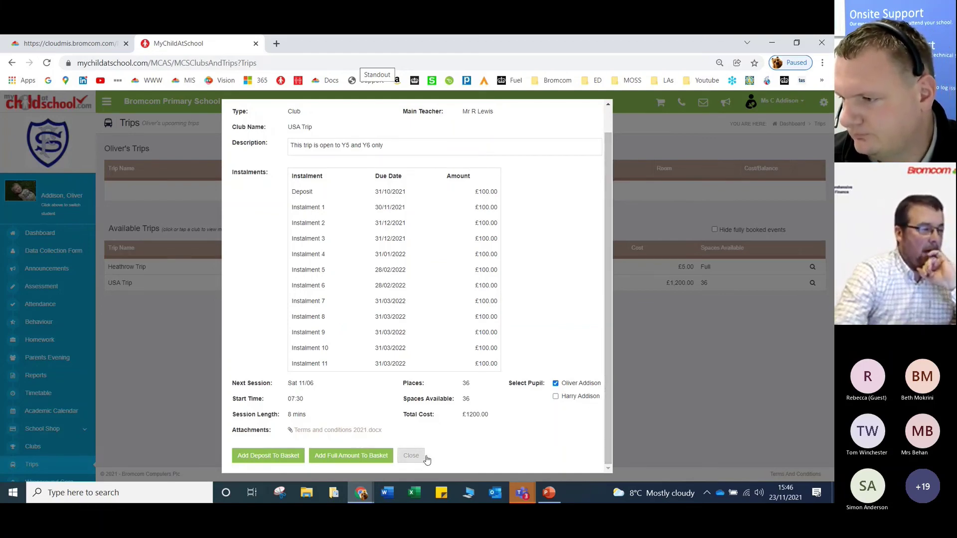
{"action": "left_click", "coordinate": [411, 456]}
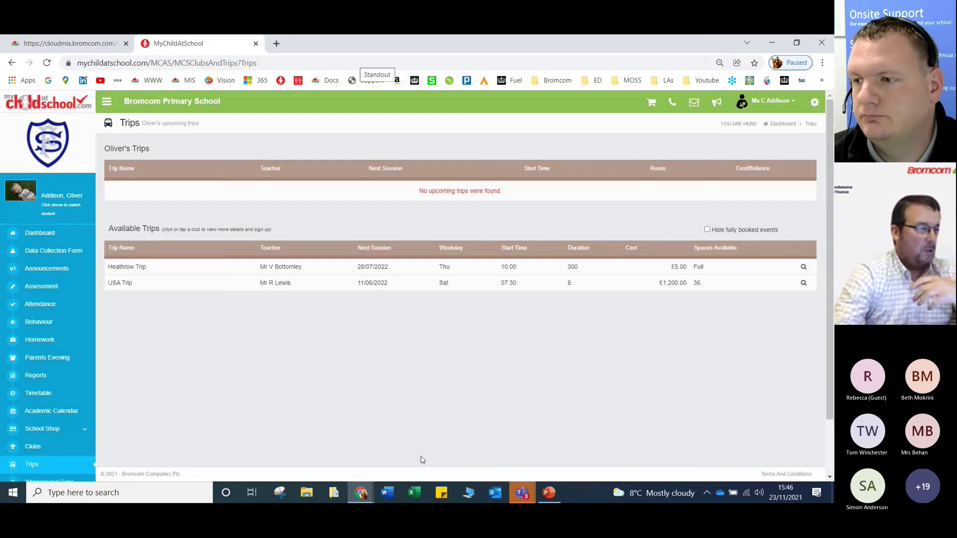
In Wraparound Care, book the child into 45-minute After School Club sessions on Monday and Tuesday of the week beginning 29/11.
{"action": "scroll", "coordinate": [74, 414], "scroll_direction": "down", "scroll_amount": 2}
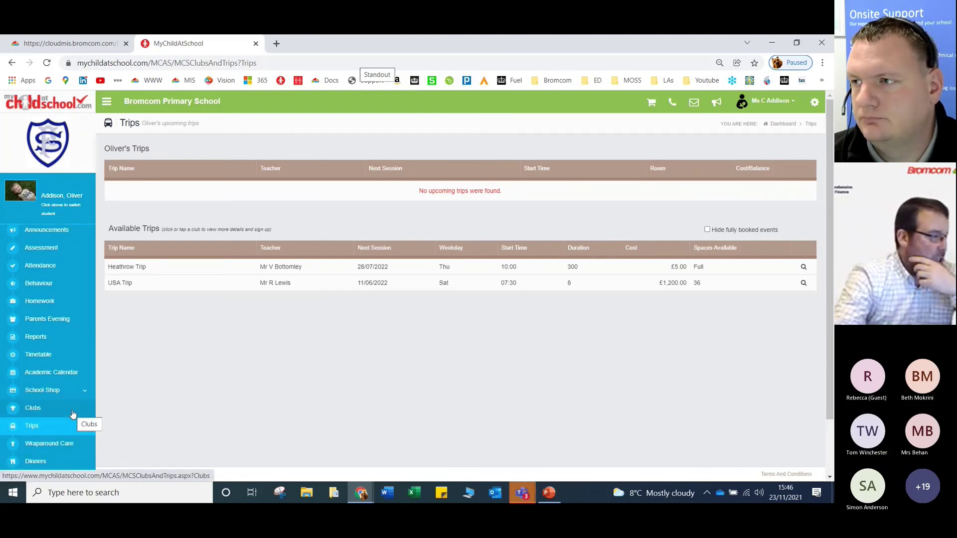
{"action": "scroll", "coordinate": [73, 413], "scroll_direction": "down", "scroll_amount": 1}
{"action": "left_click", "coordinate": [63, 420]}
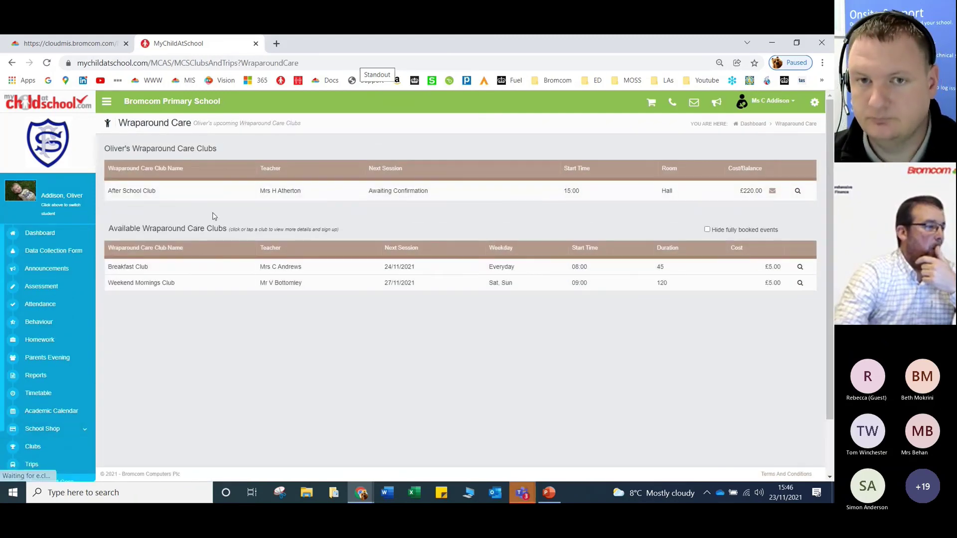
{"action": "left_click", "coordinate": [398, 194]}
{"action": "left_click", "coordinate": [341, 369]}
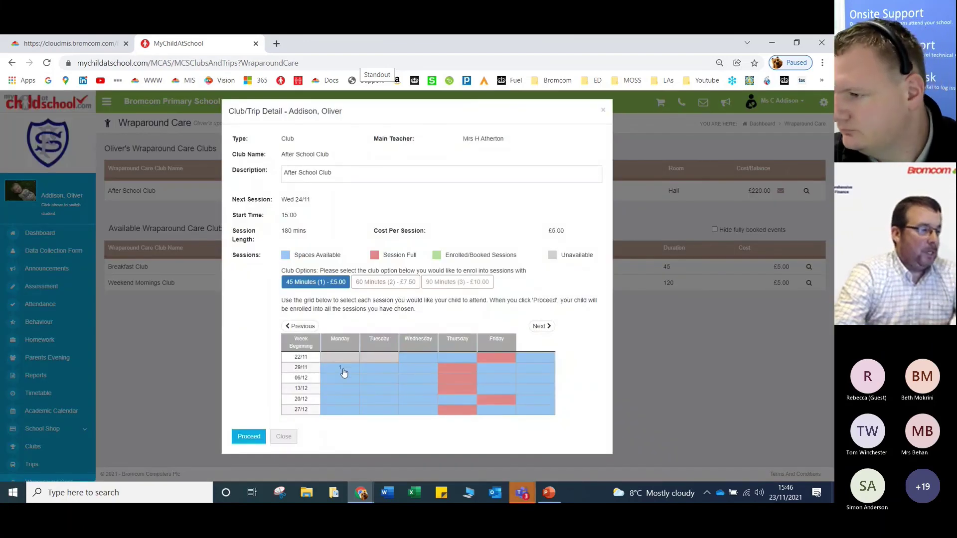
{"action": "left_click", "coordinate": [386, 367]}
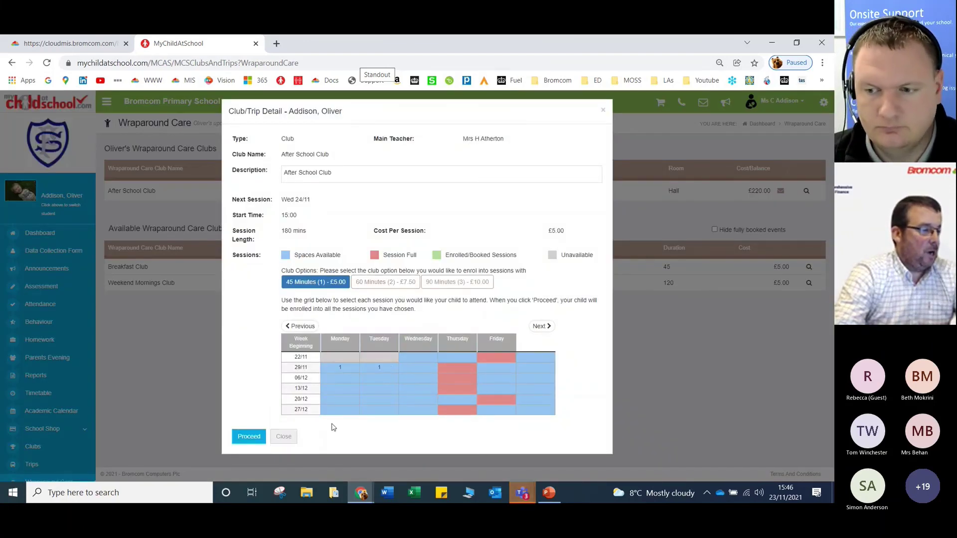
{"action": "left_click", "coordinate": [249, 437]}
{"action": "left_click", "coordinate": [394, 337]}
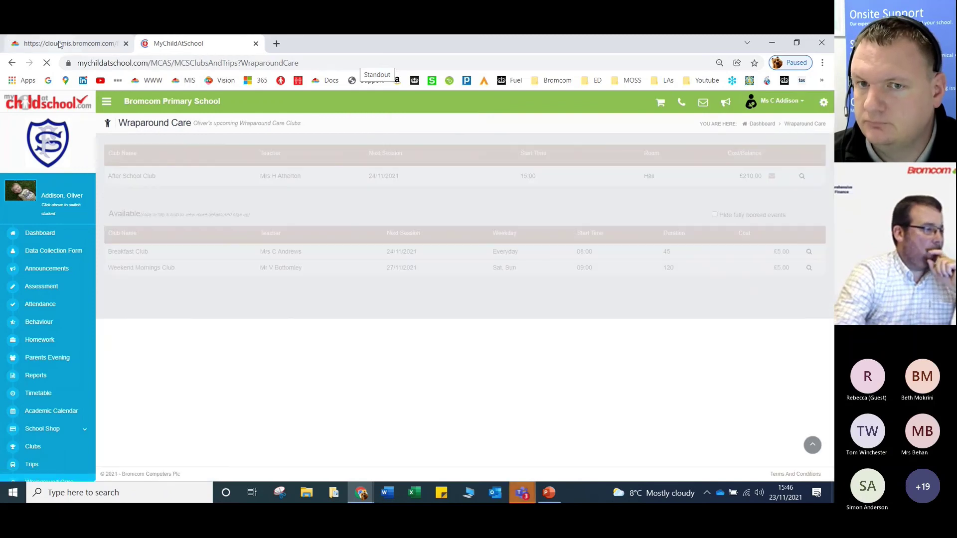
Switch to the Bromcom MIS tab, reopen its login page and log in with the primary school's ID and saved credentials.
{"action": "left_click", "coordinate": [59, 44]}
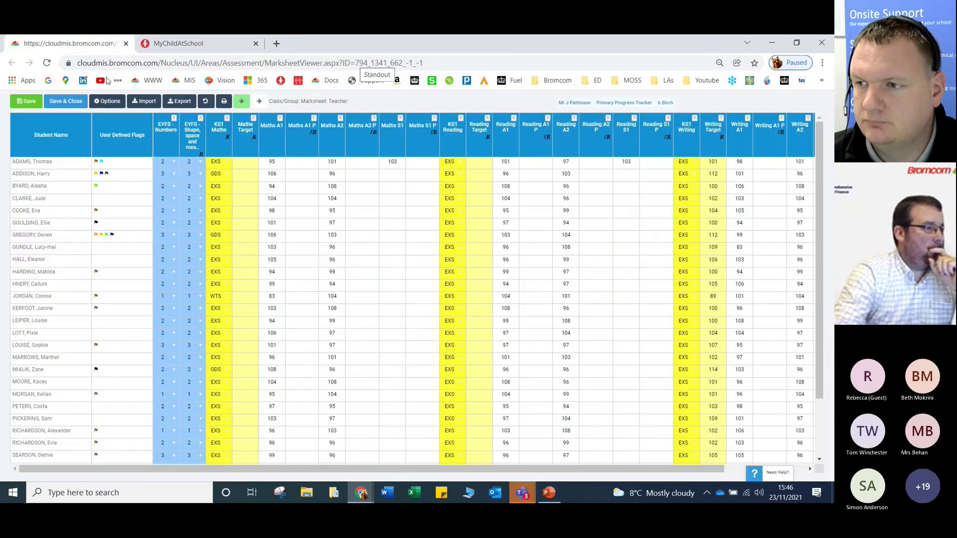
{"action": "left_click", "coordinate": [178, 84]}
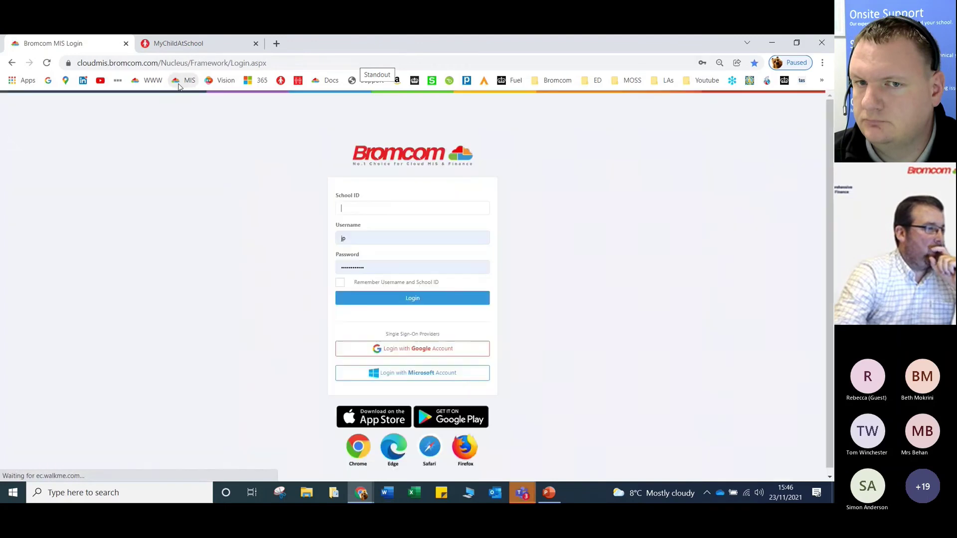
{"action": "left_click", "coordinate": [355, 209]}
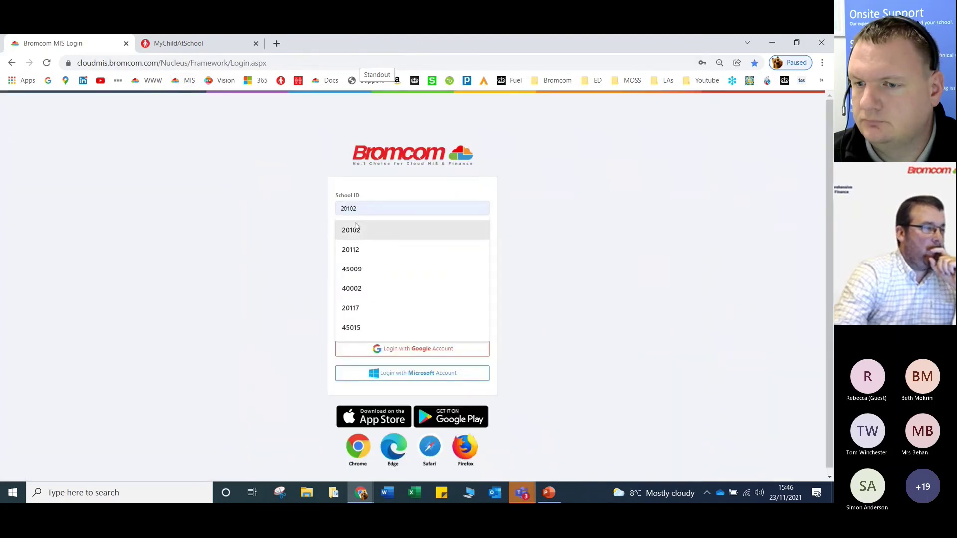
{"action": "left_click", "coordinate": [356, 230]}
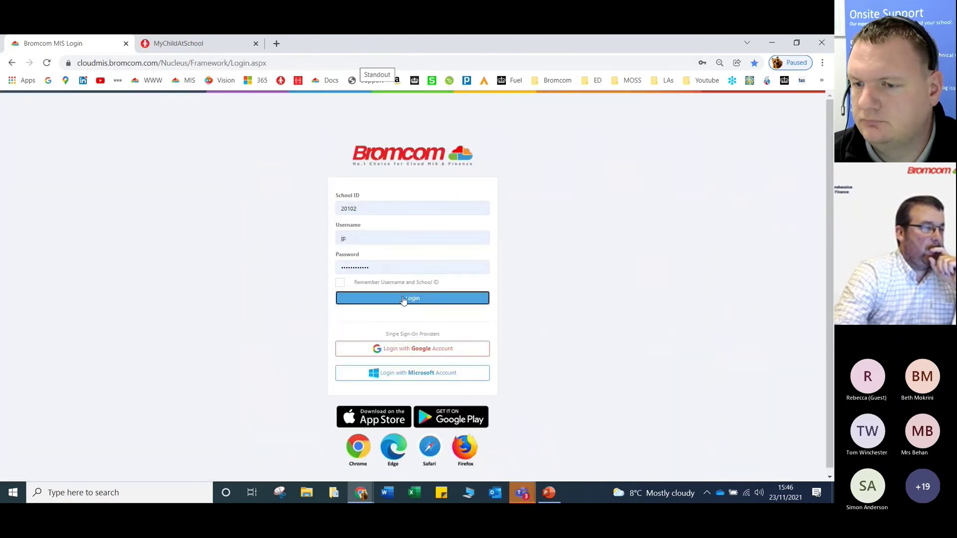
{"action": "left_click", "coordinate": [403, 297]}
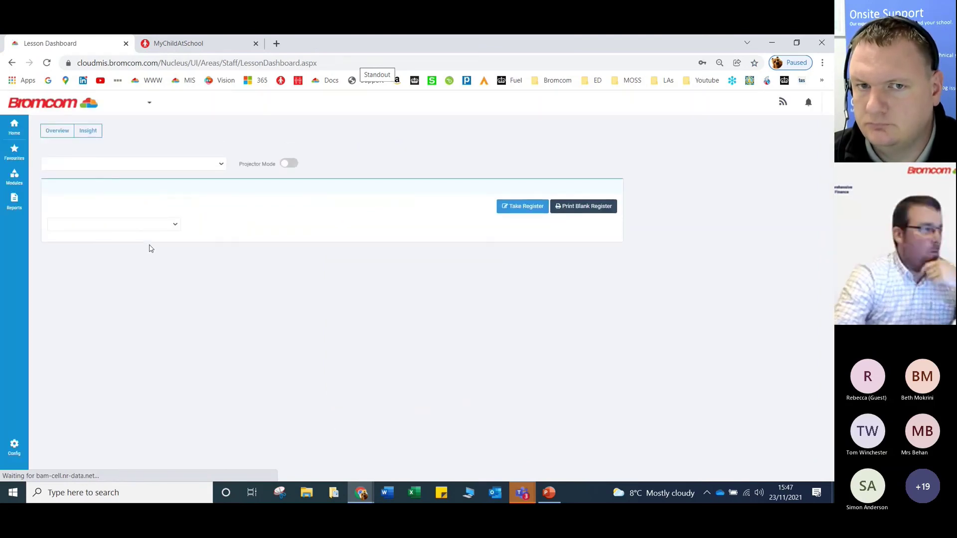
Bring up the list of MIS modules.
{"action": "mouse_move", "coordinate": [12, 155]}
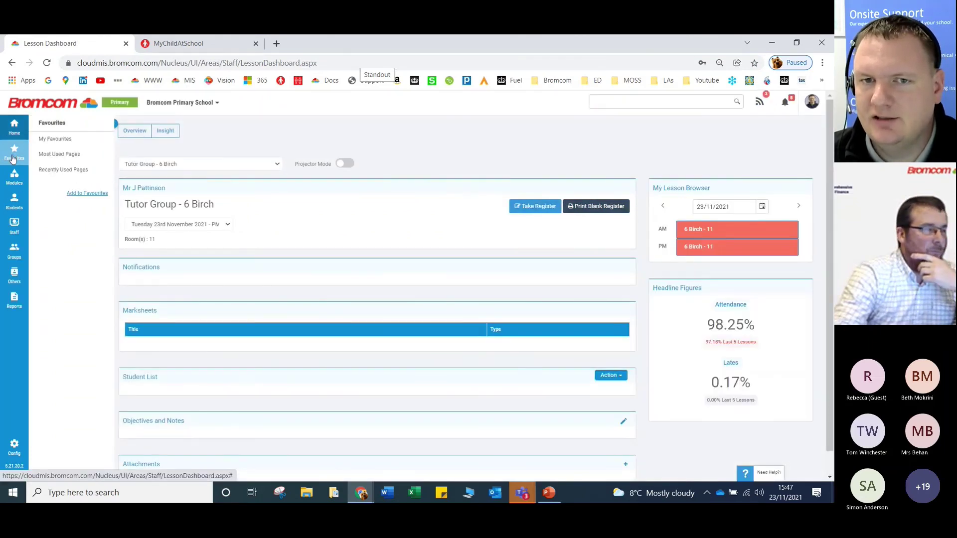
{"action": "mouse_move", "coordinate": [14, 182]}
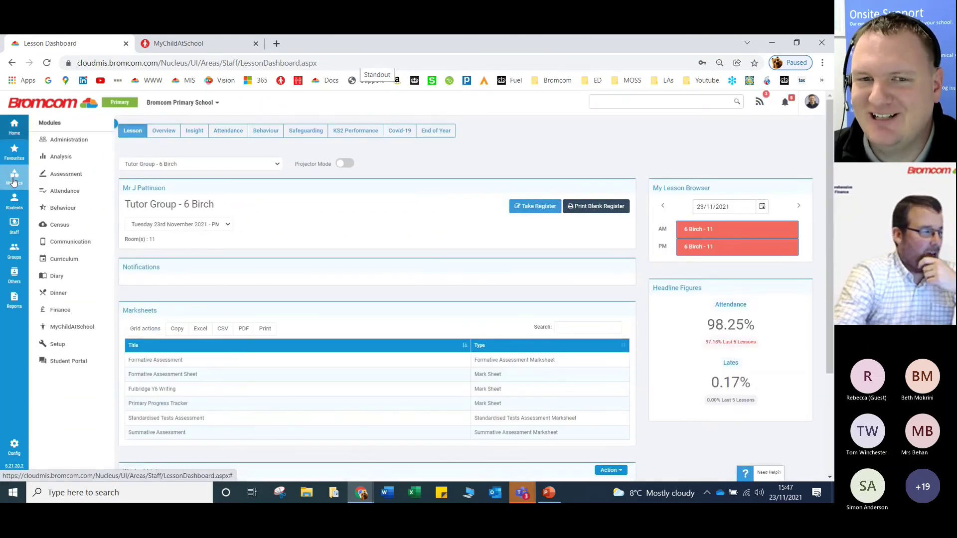